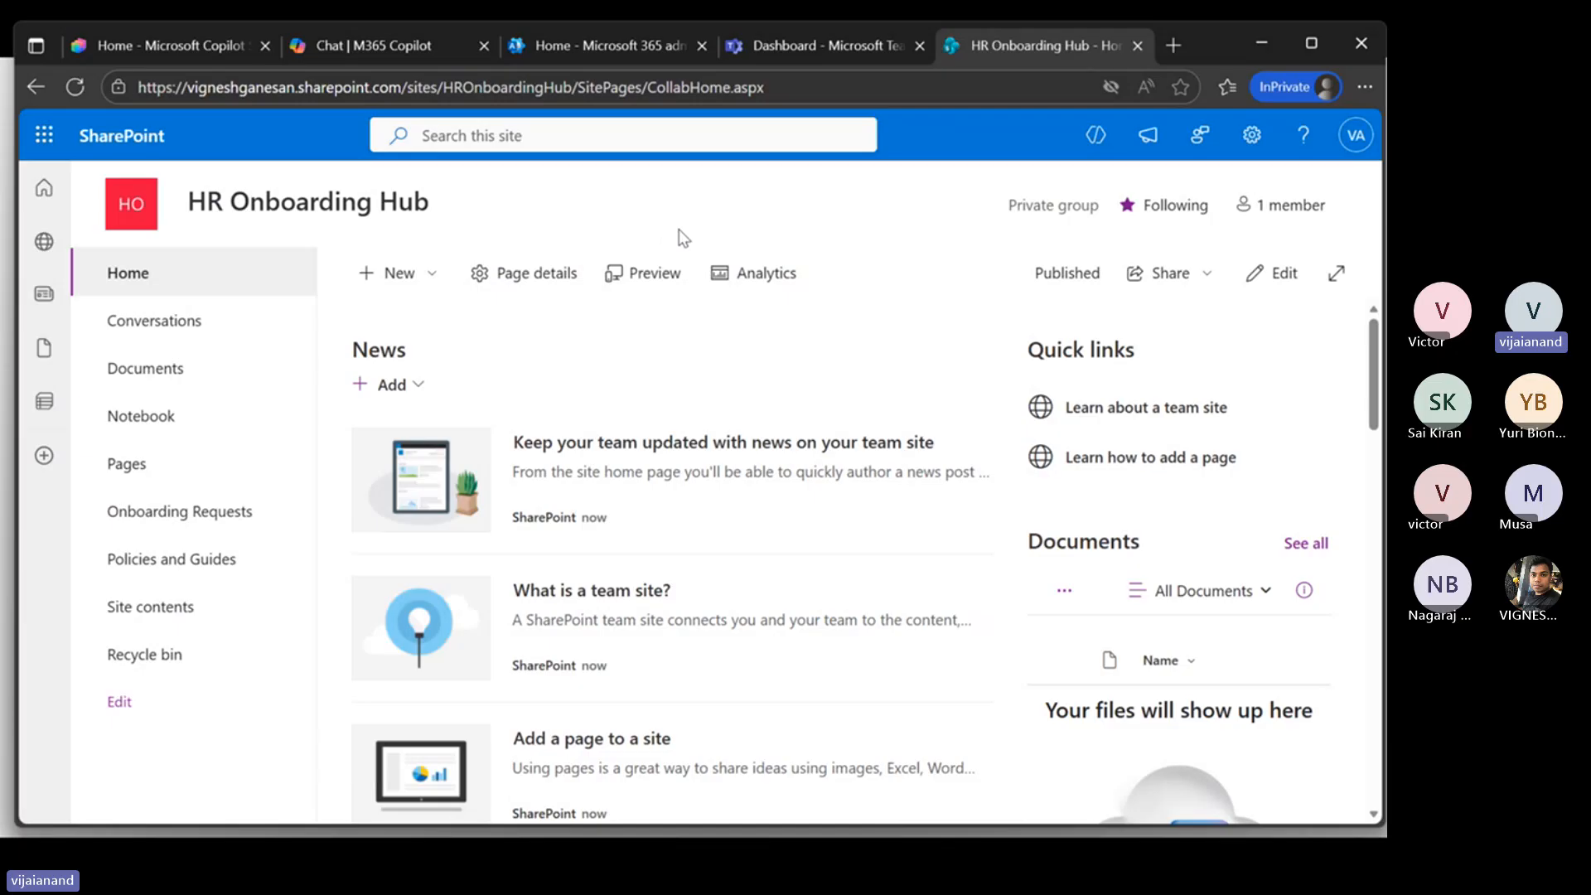
Step: Open the Onboarding Requests list and examine its columns through to RequestId
left_click(149, 520)
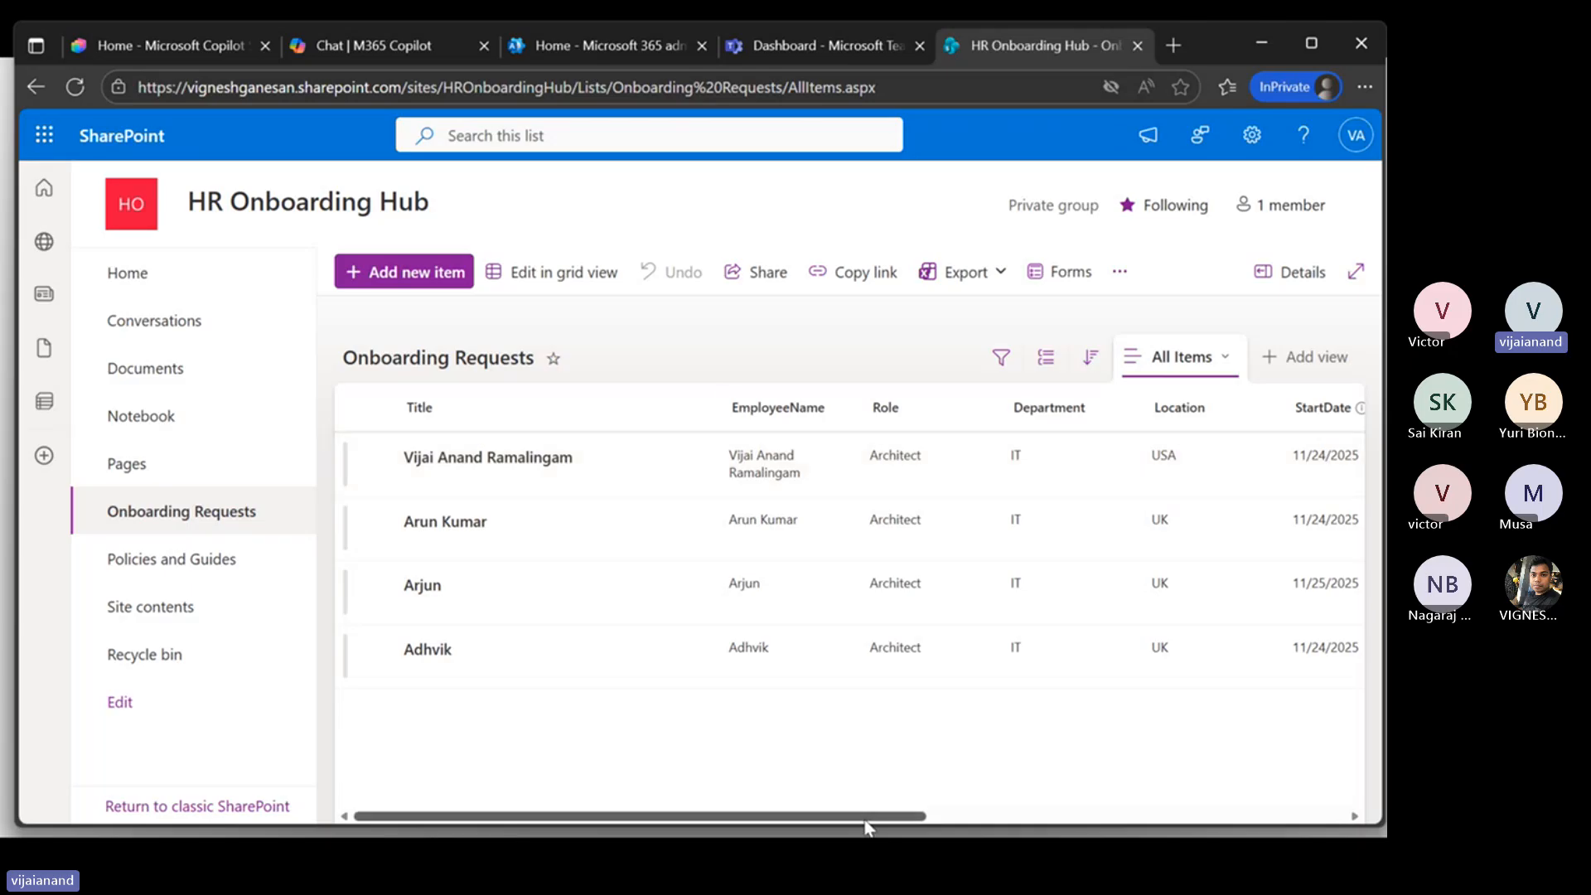
left_click_drag(866, 820, 1301, 822)
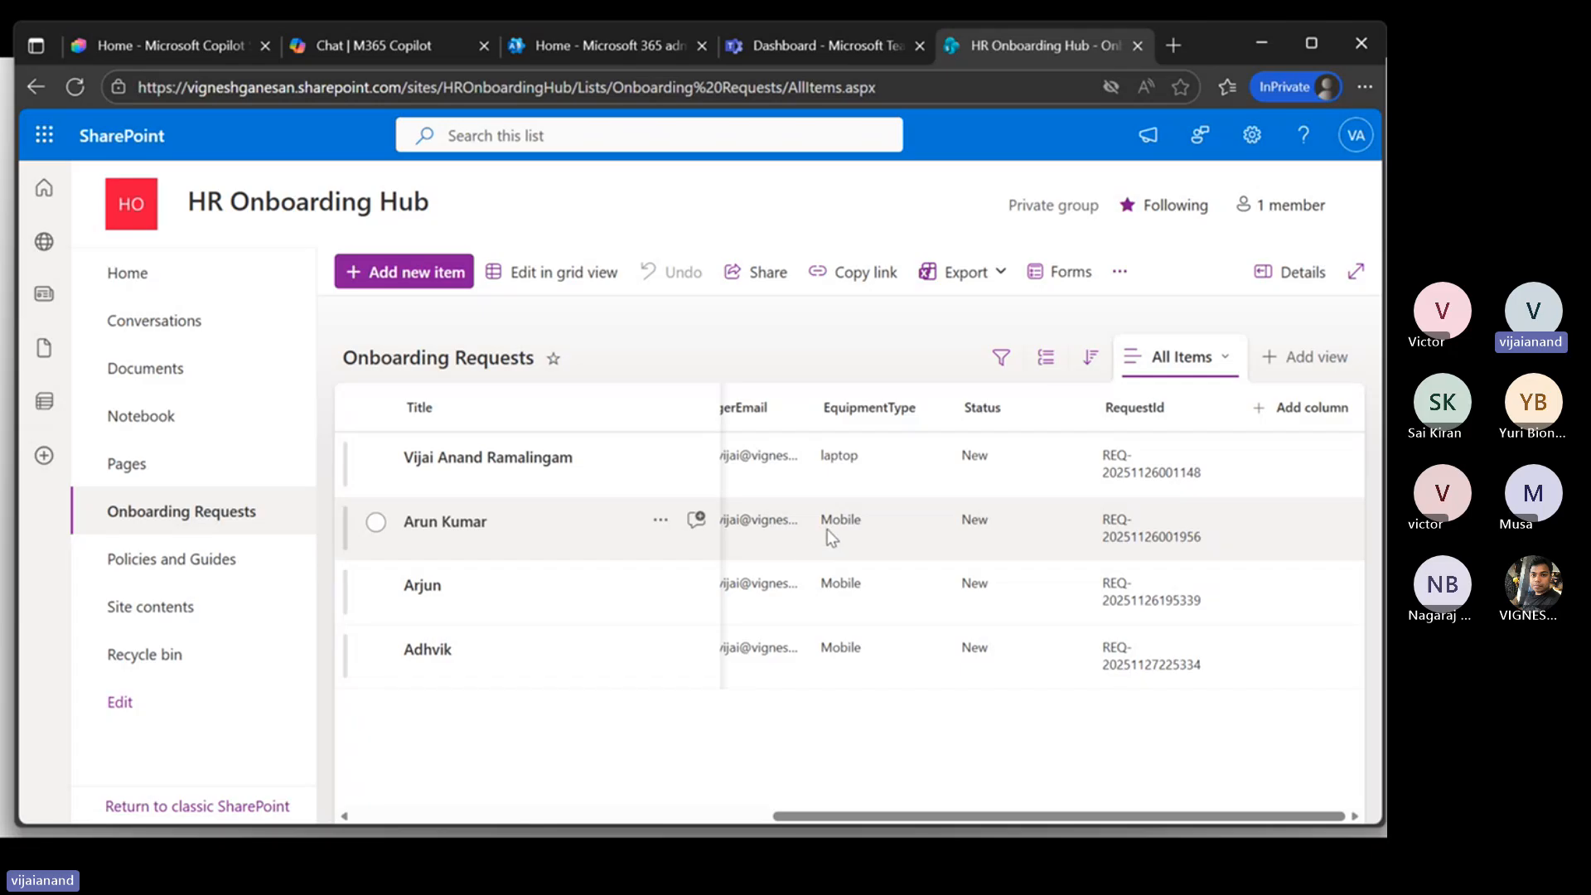
Step: Open the Policies and Guides library, widen the Name column to fit the full file names, and review the documents
left_click(150, 561)
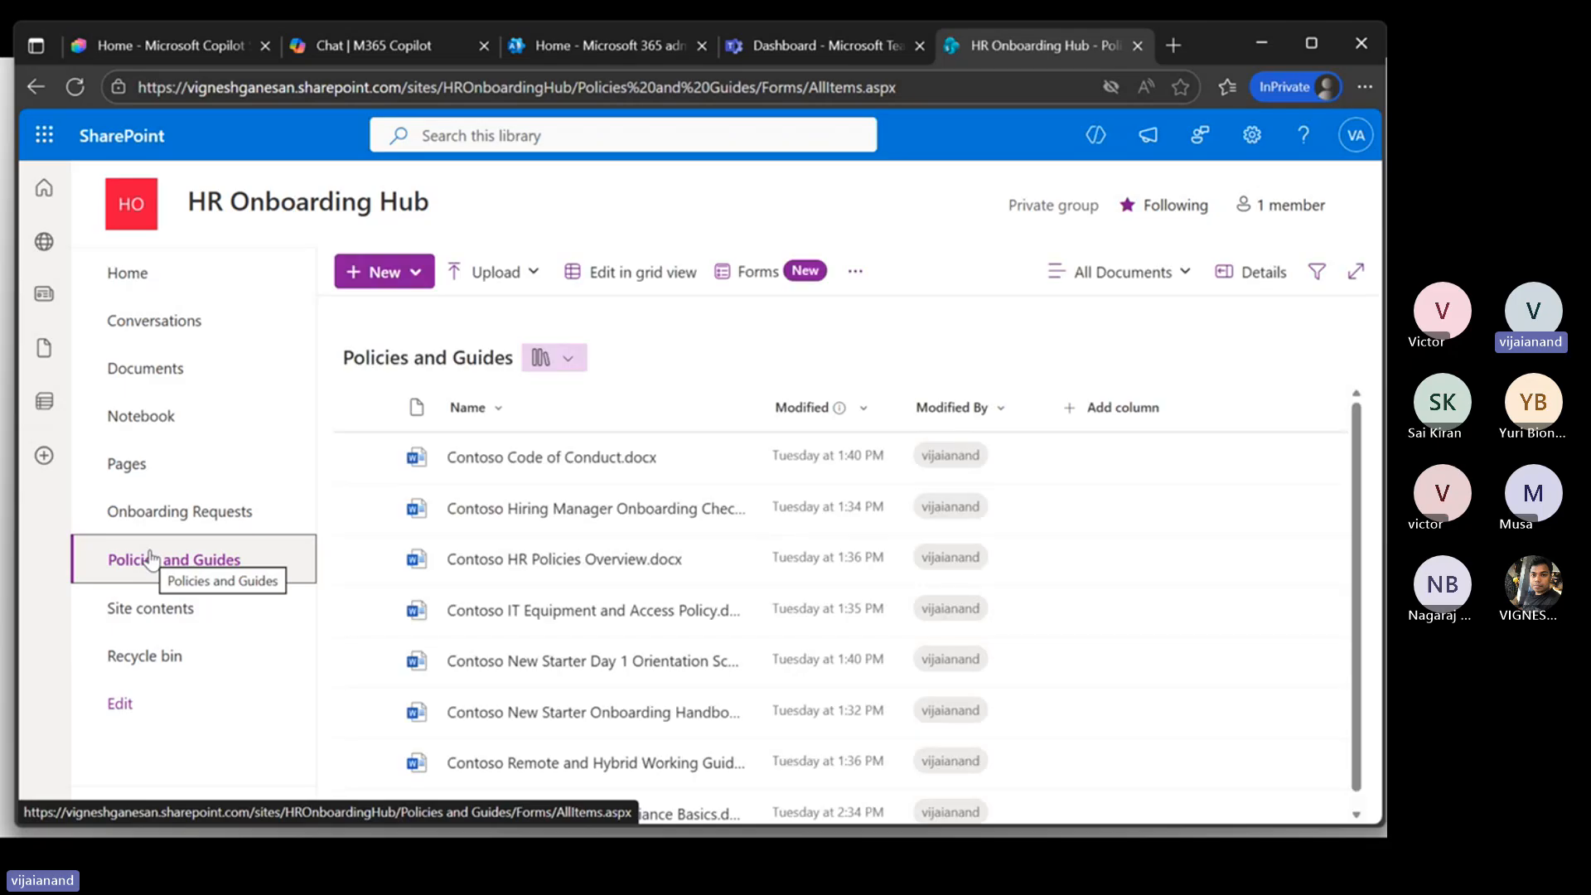
scroll(870, 530, "down", 1)
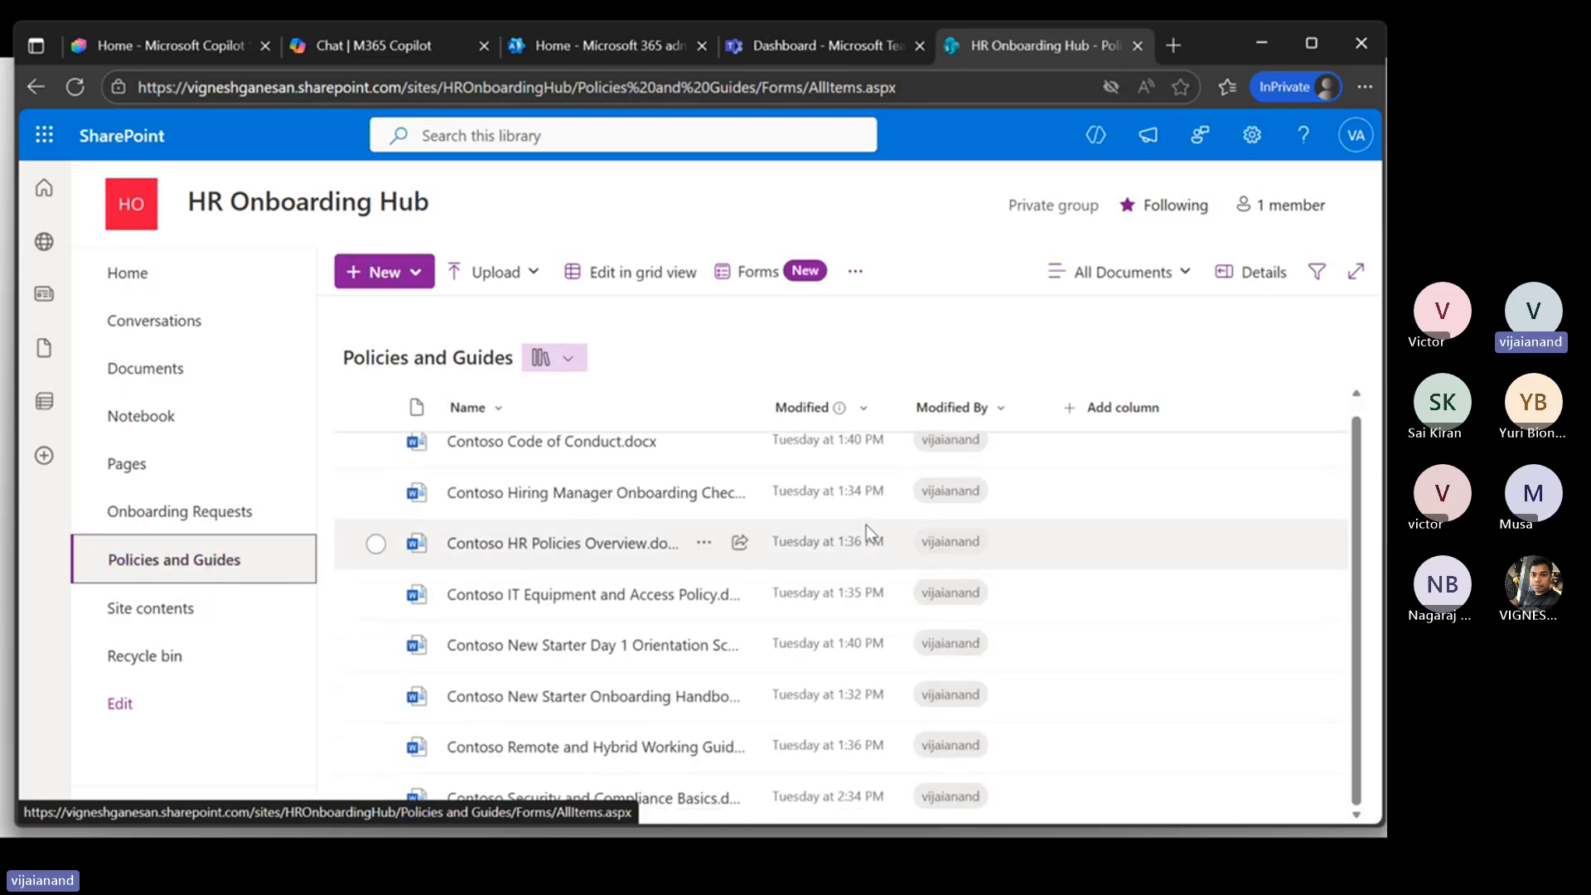
double_click(757, 415)
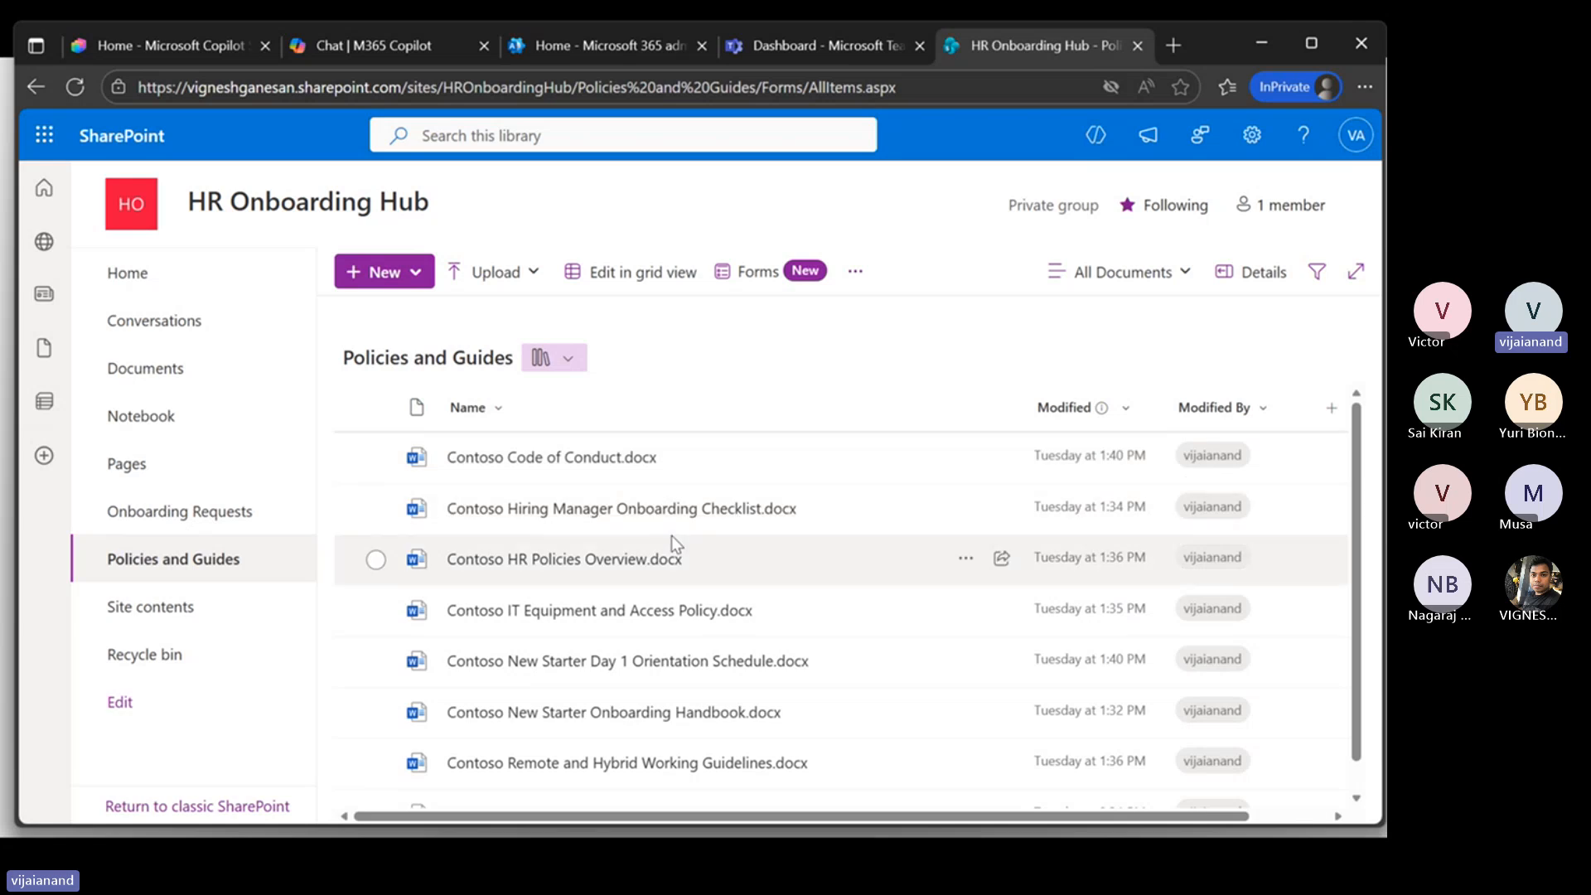
scroll(774, 570, "down", 1)
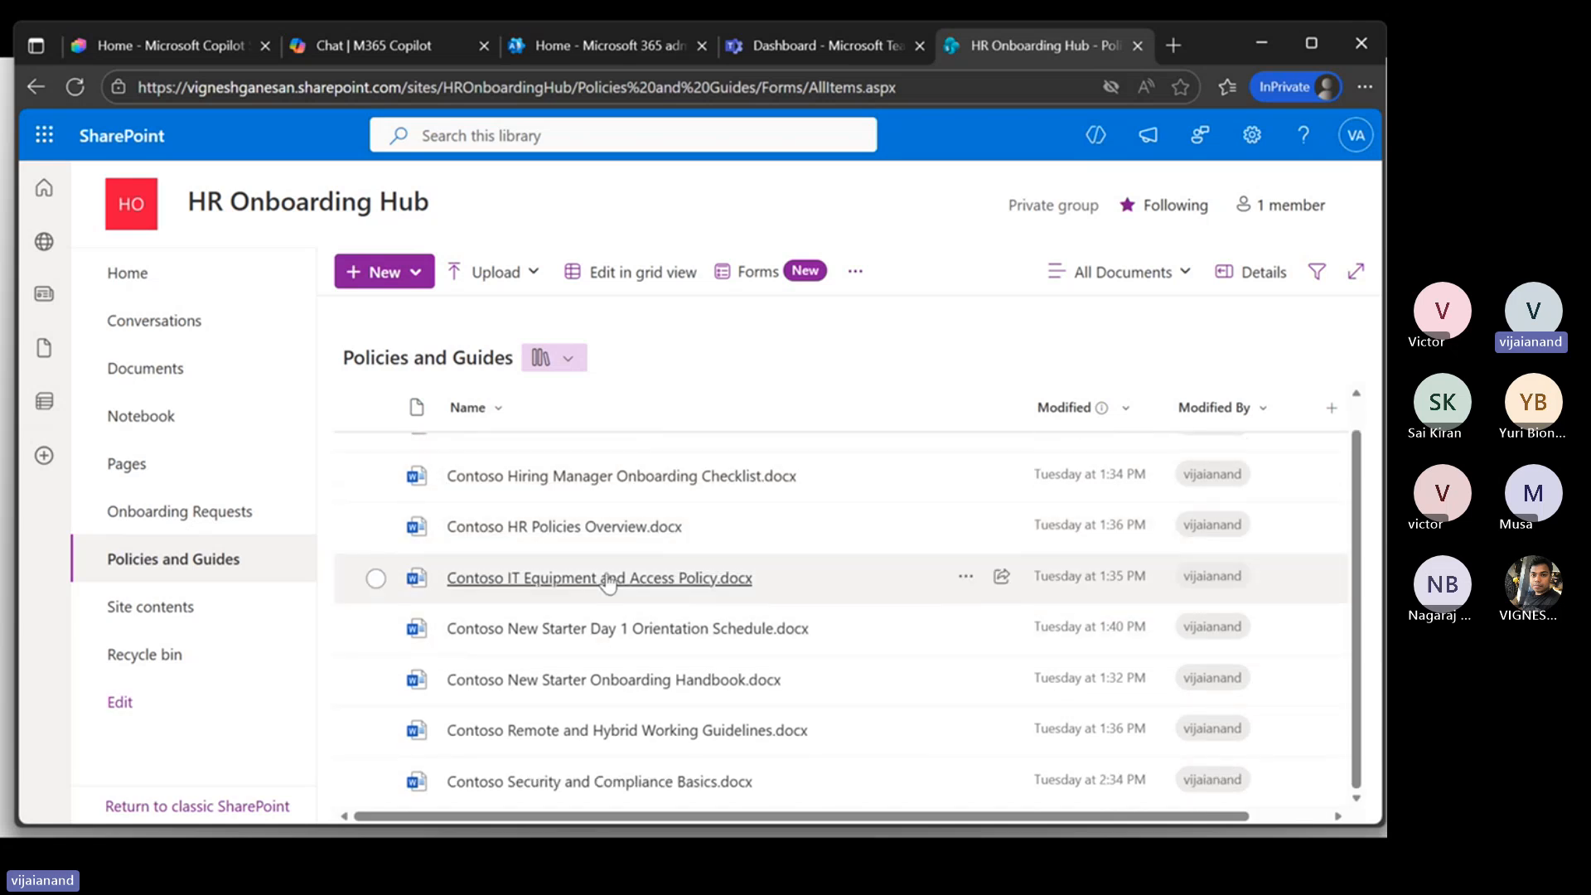
scroll(628, 636, "up", 1)
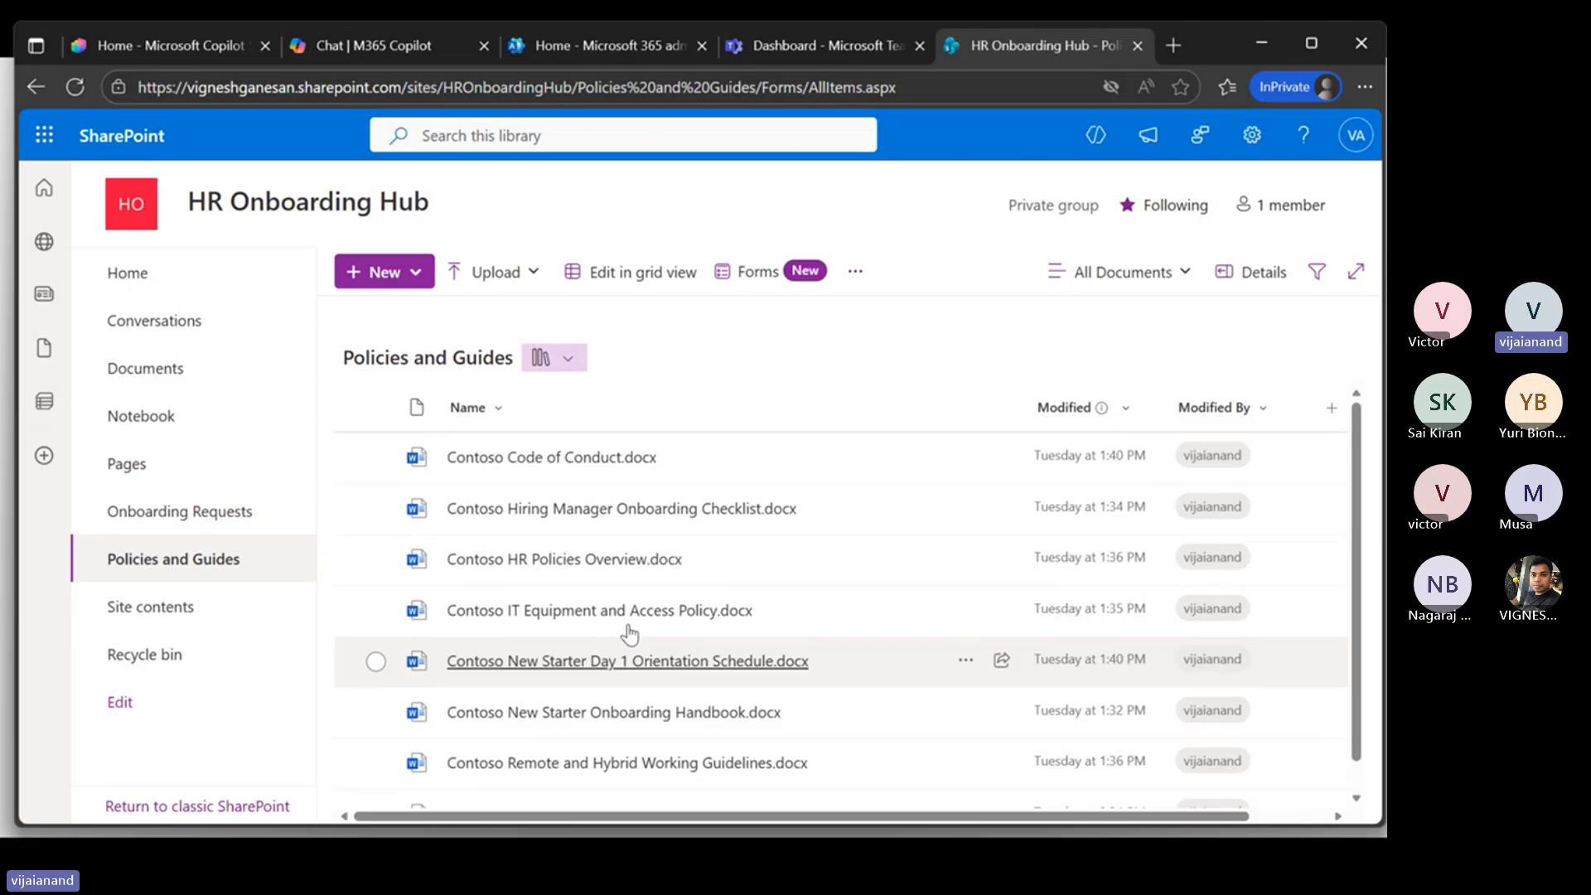
scroll(712, 521, "down", 1)
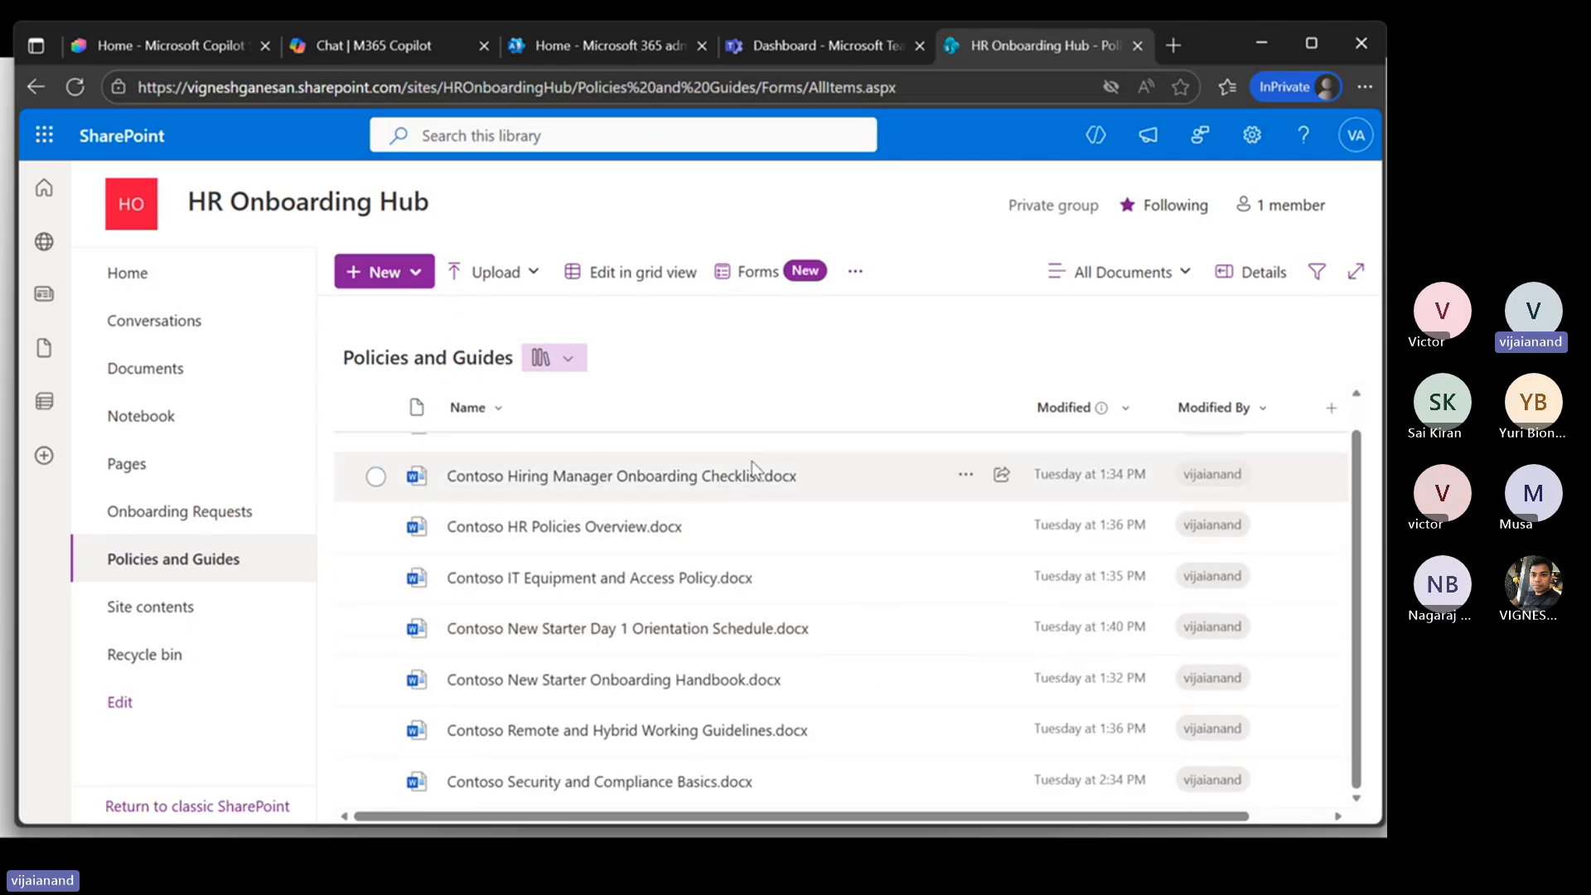
scroll(721, 481, "up", 1)
scroll(659, 514, "down", 1)
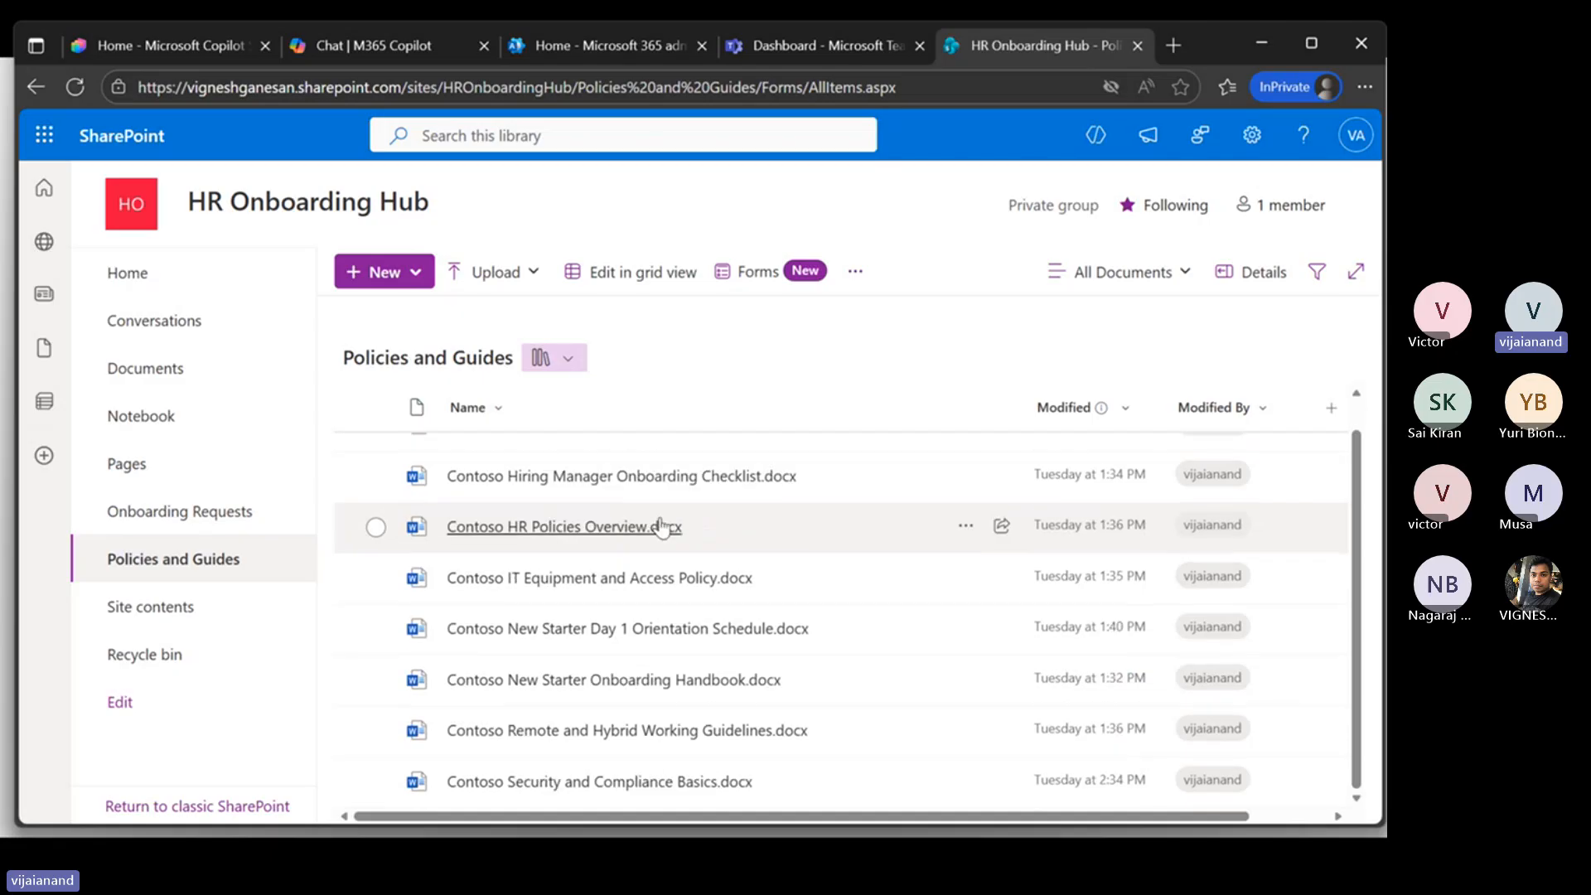
mouse_move(660, 527)
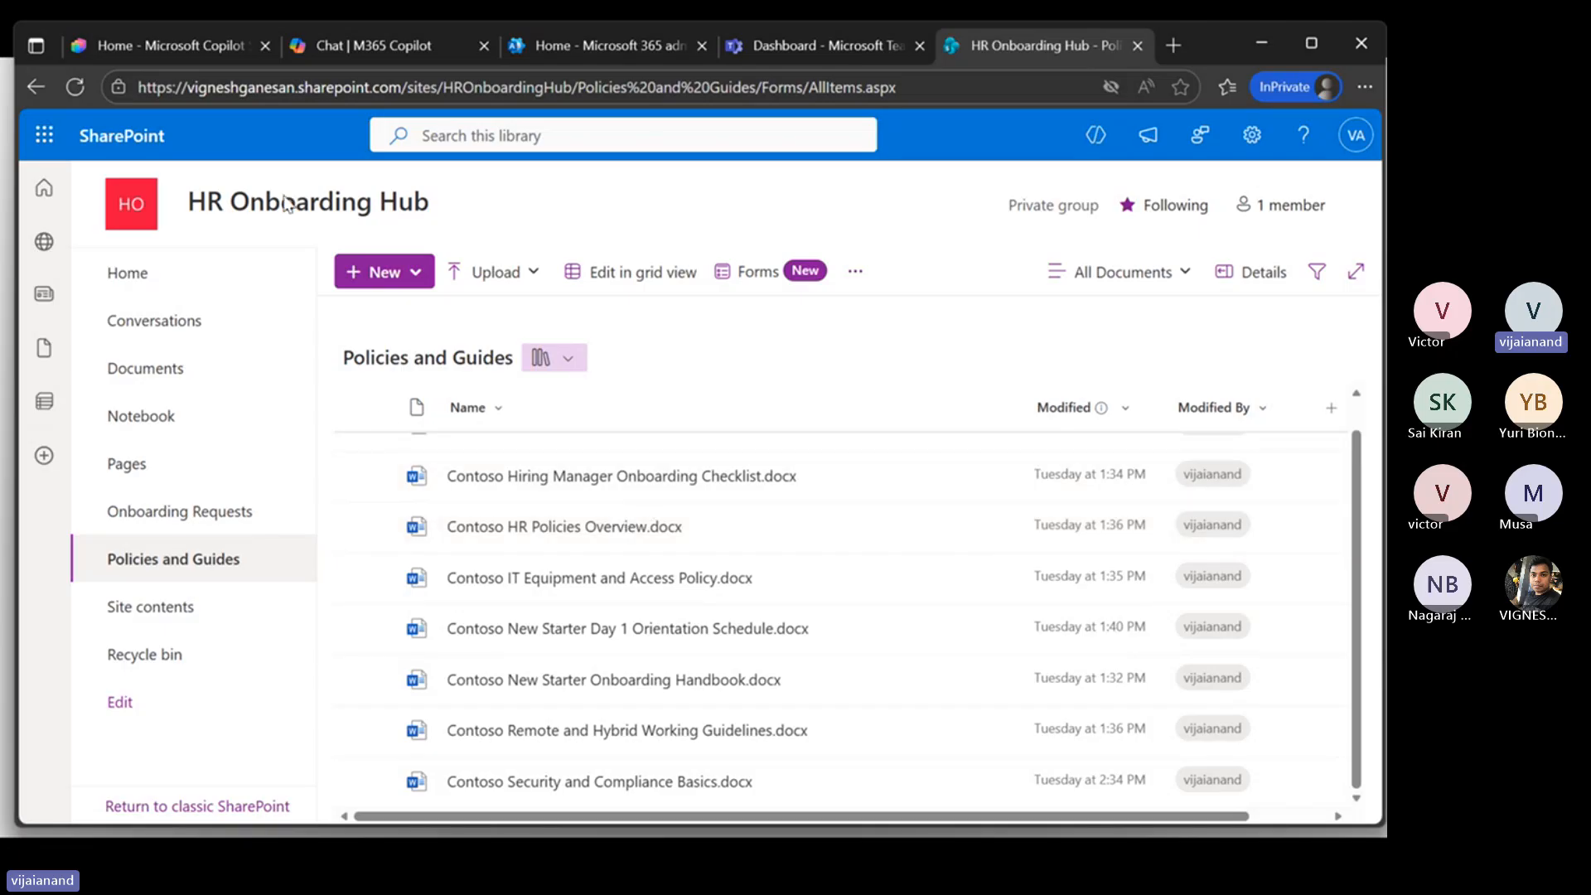
Step: Switch to M365 Copilot, open its new agent builder to look over the description view and templates, and close it
left_click(182, 48)
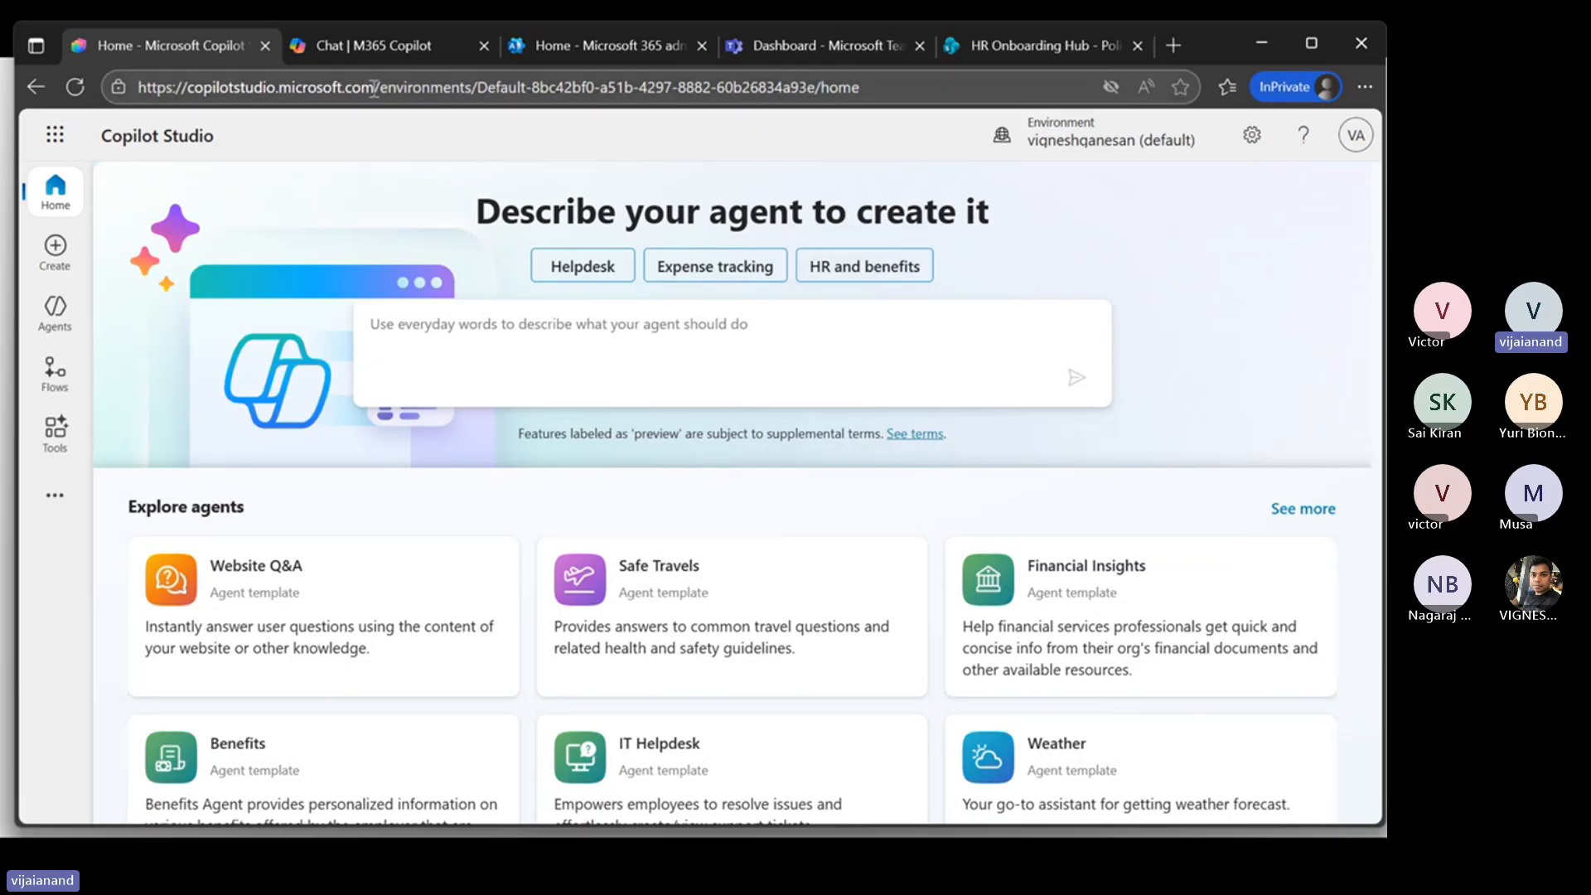
left_click(395, 46)
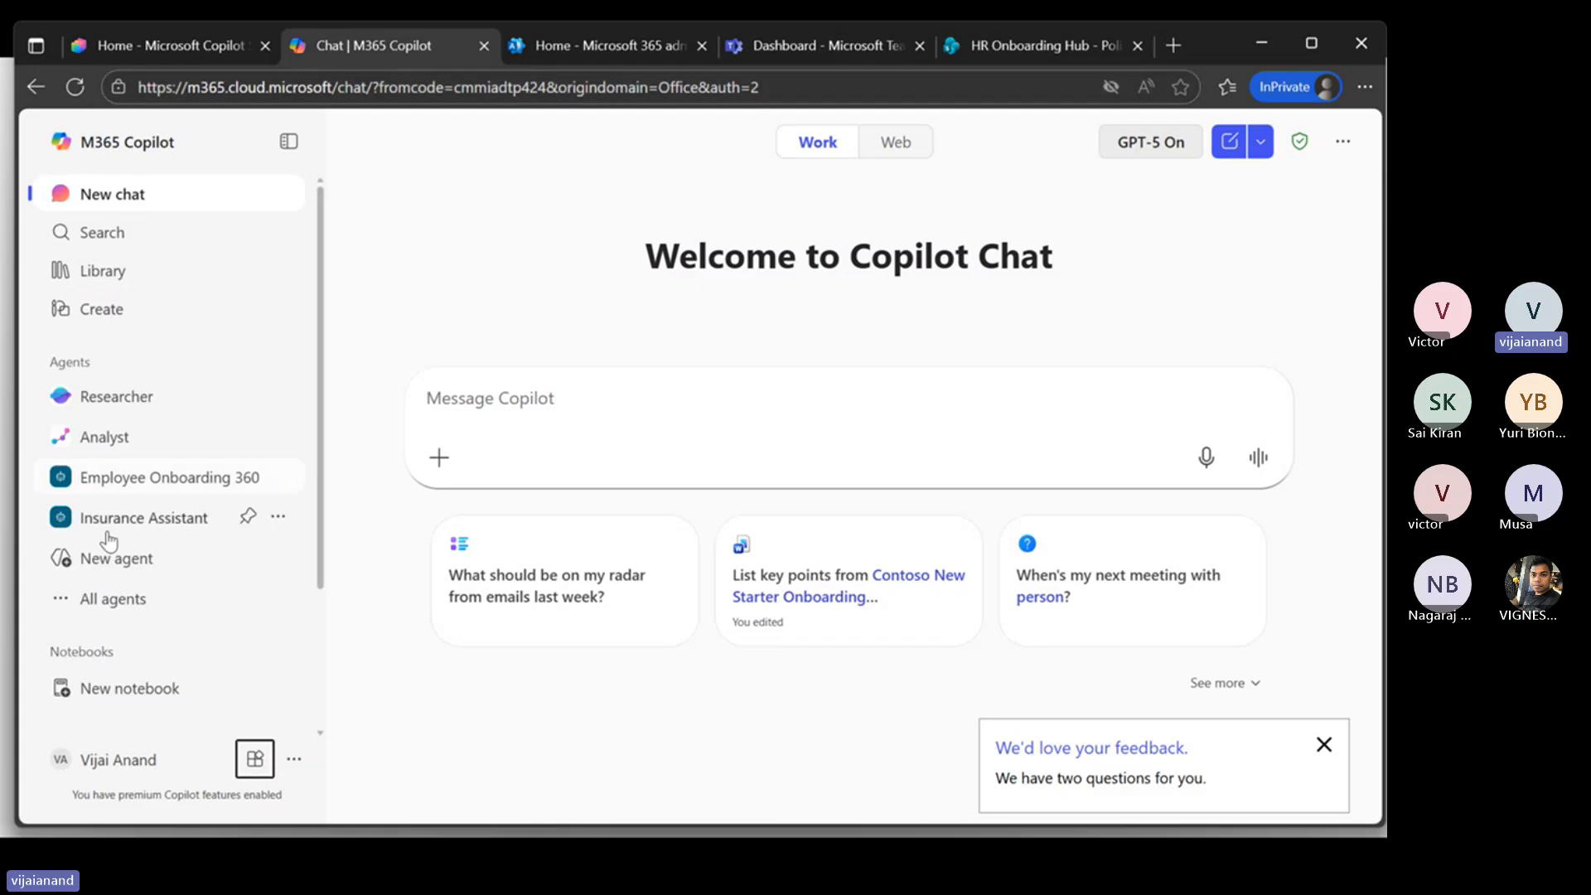
scroll(193, 518, "down", 2)
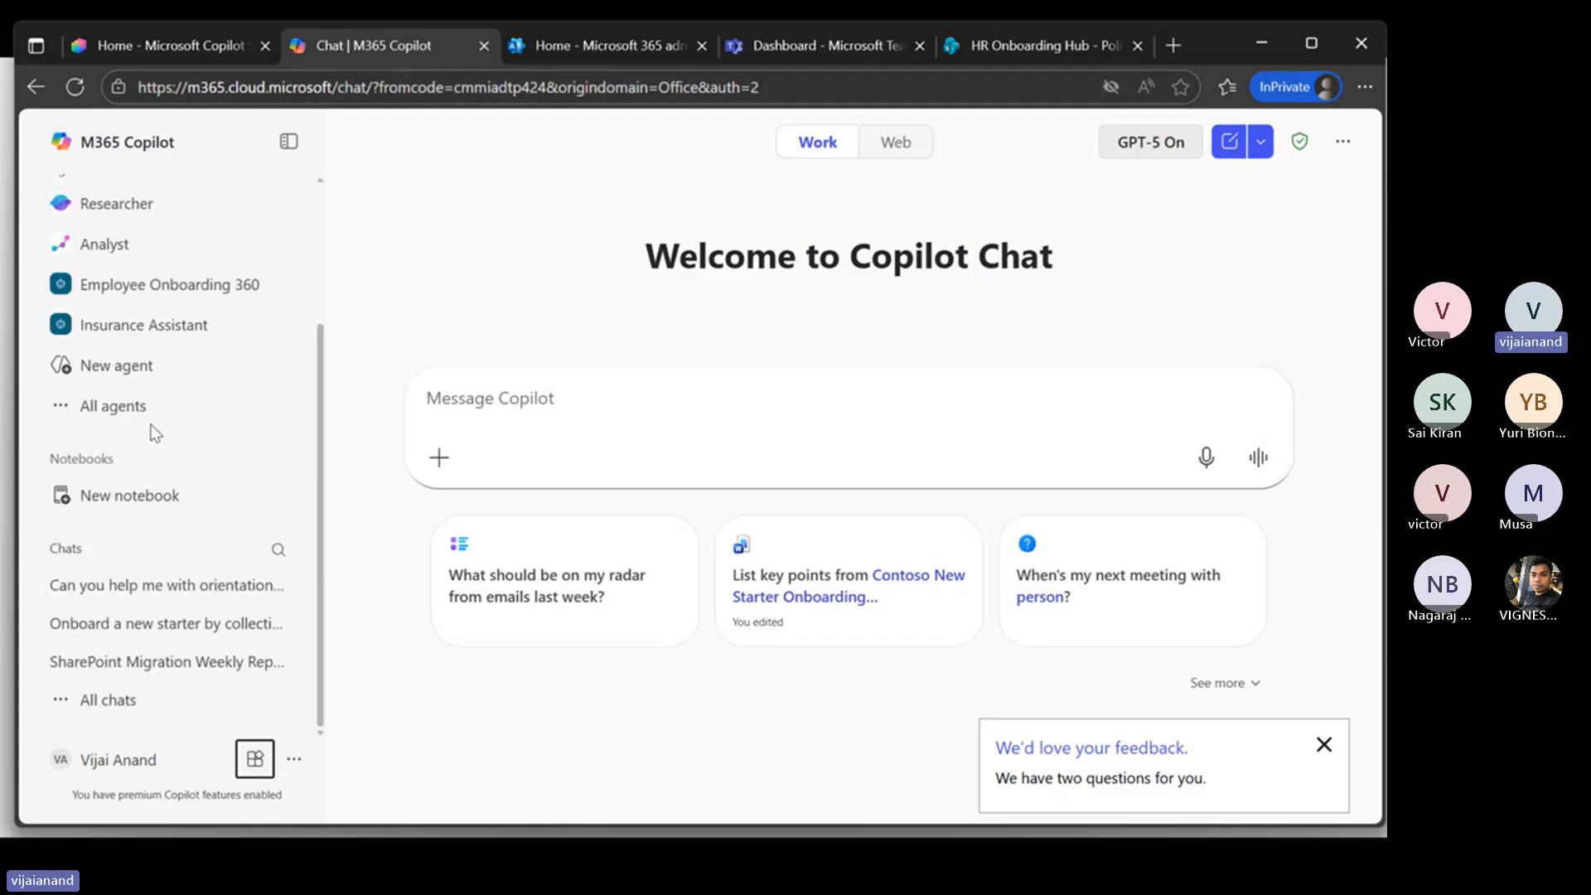
left_click(111, 370)
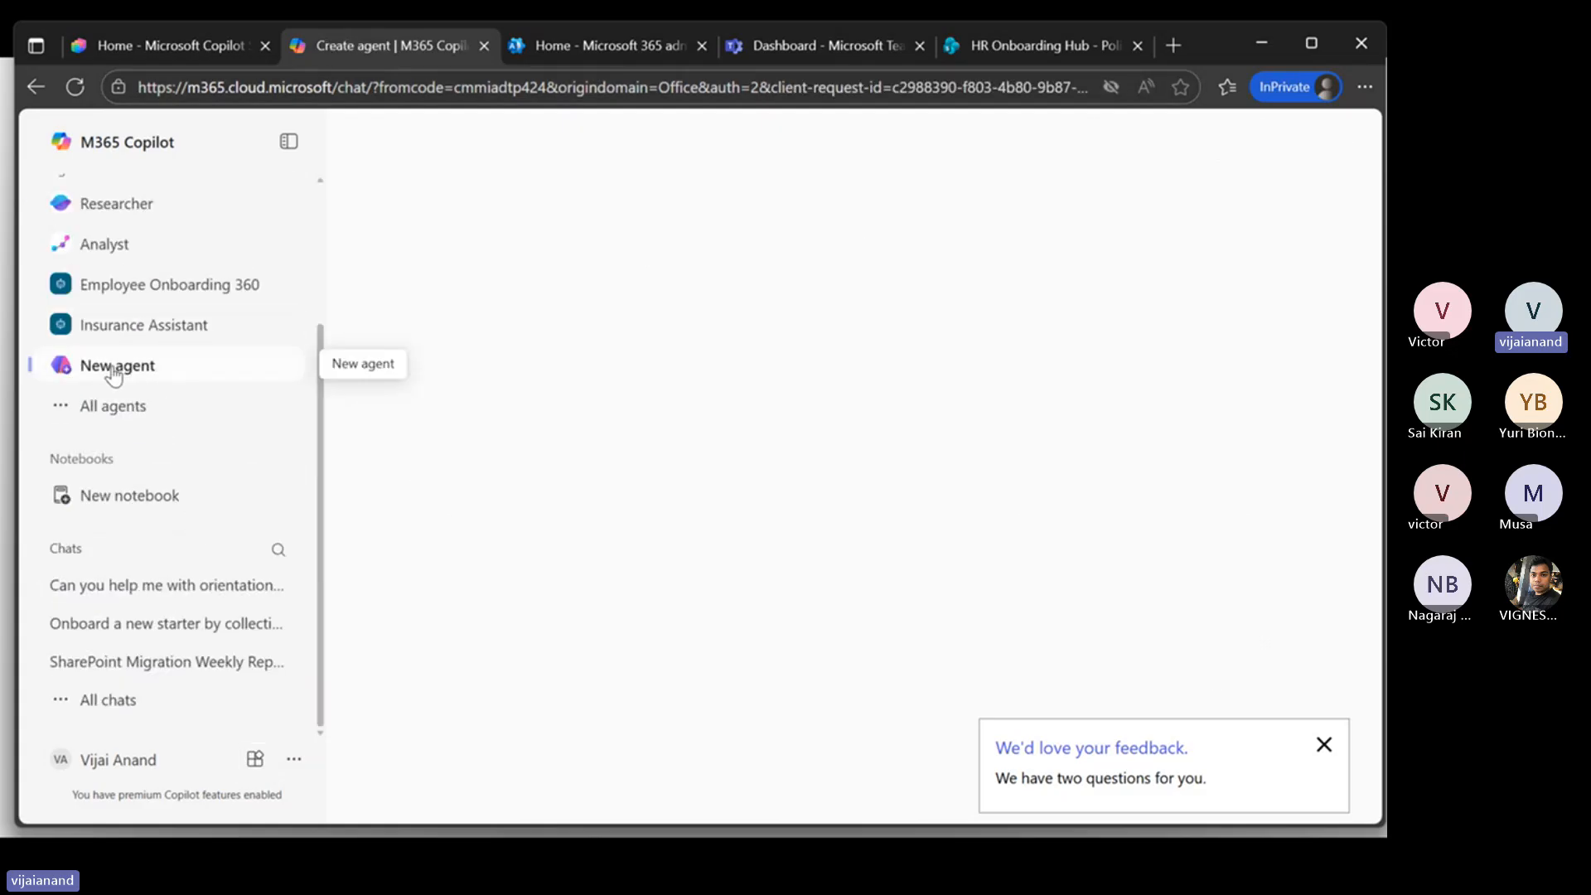
left_click(1324, 745)
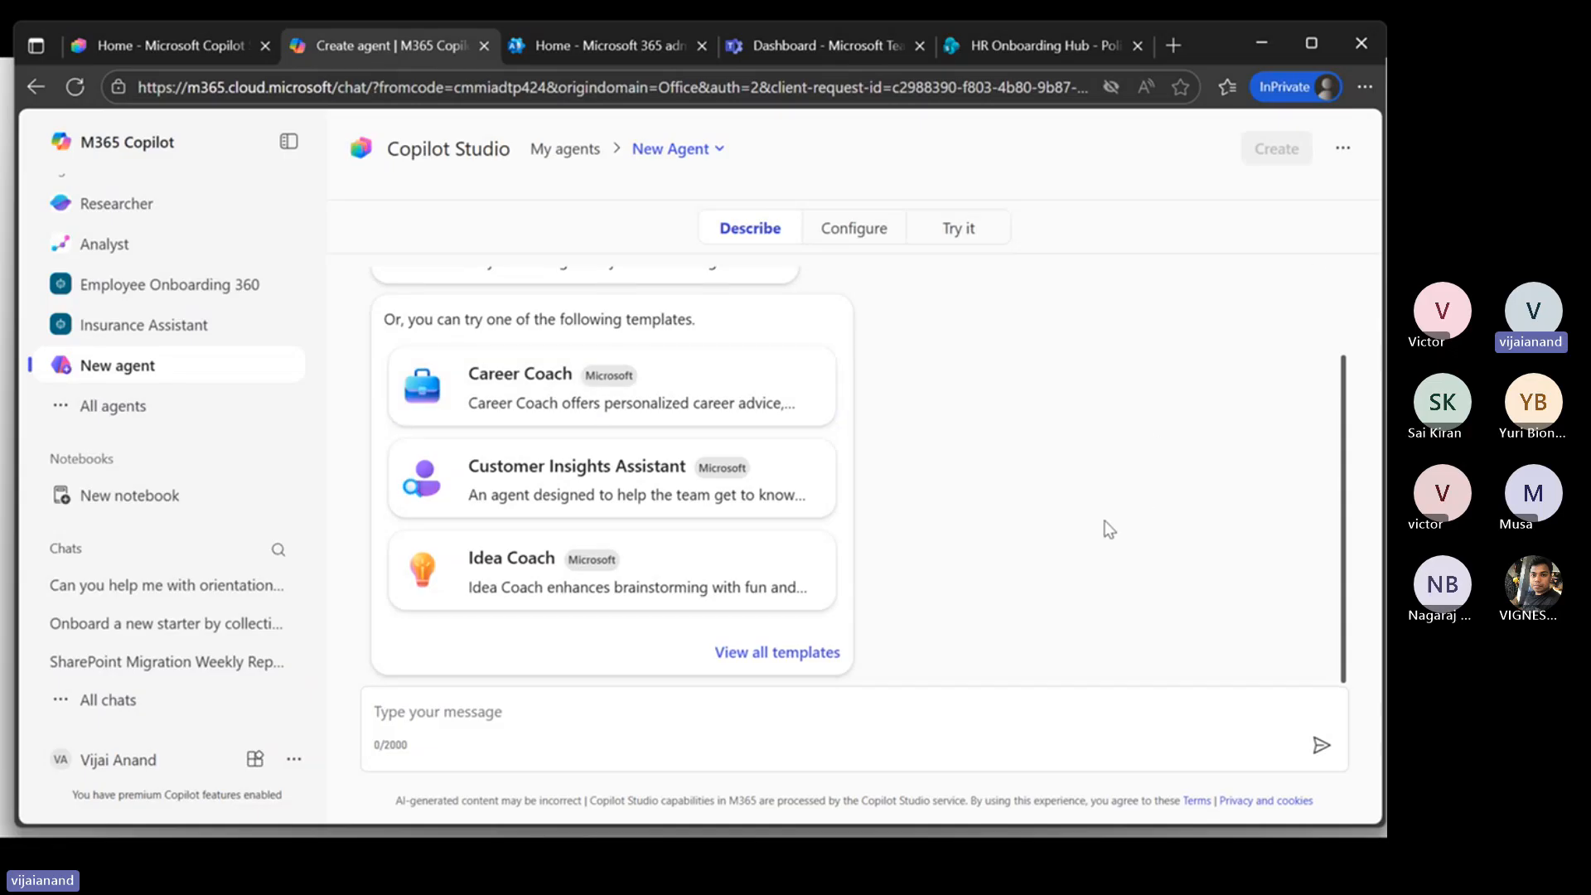
scroll(1105, 530, "up", 1)
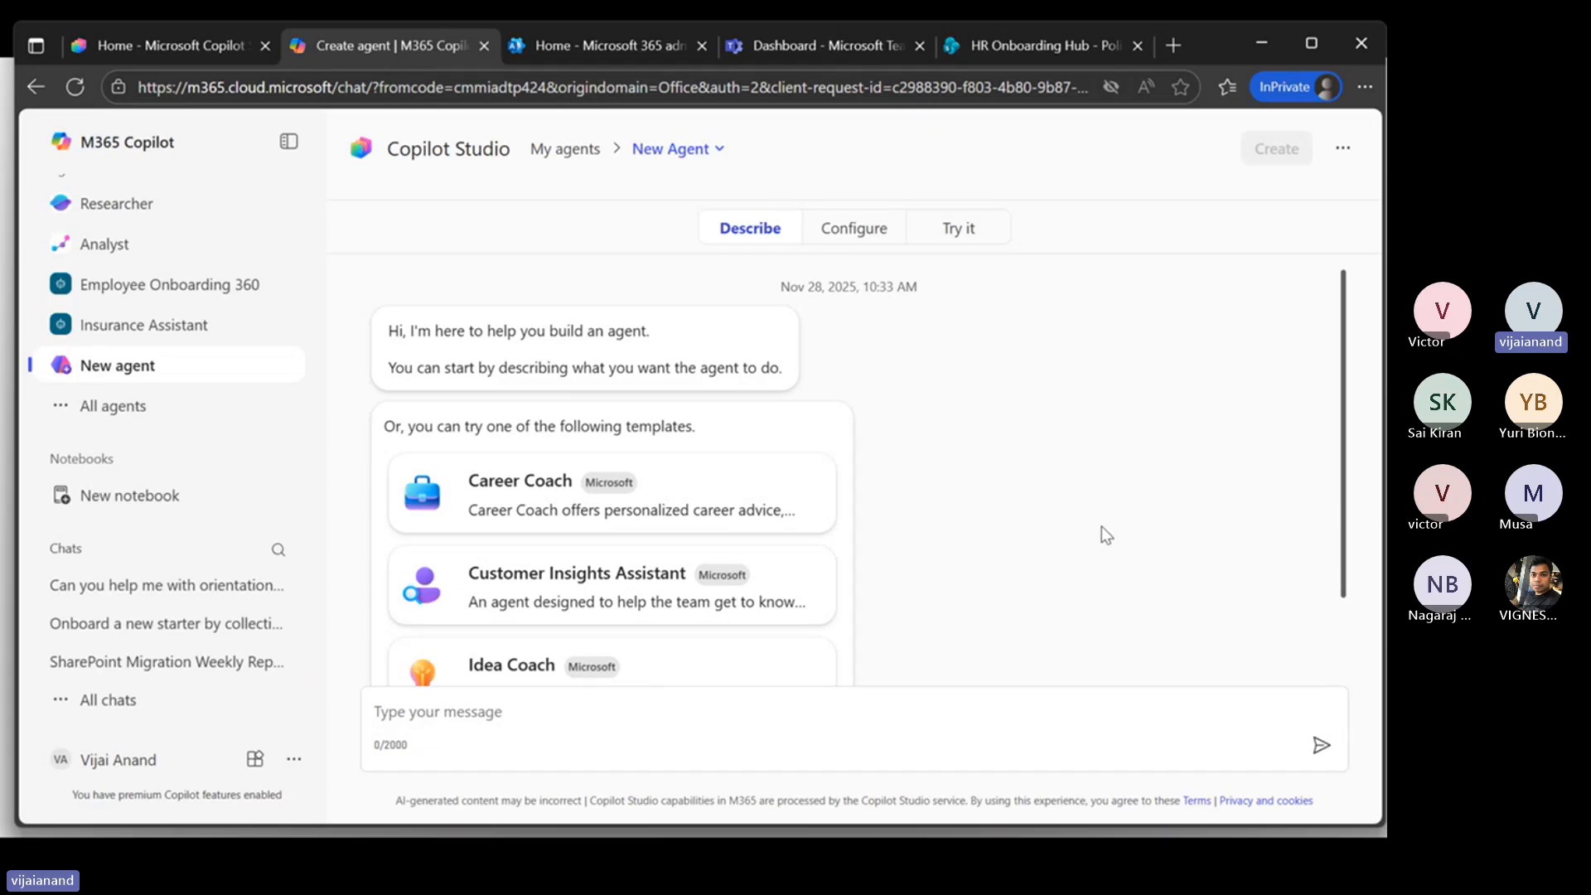
left_click(485, 46)
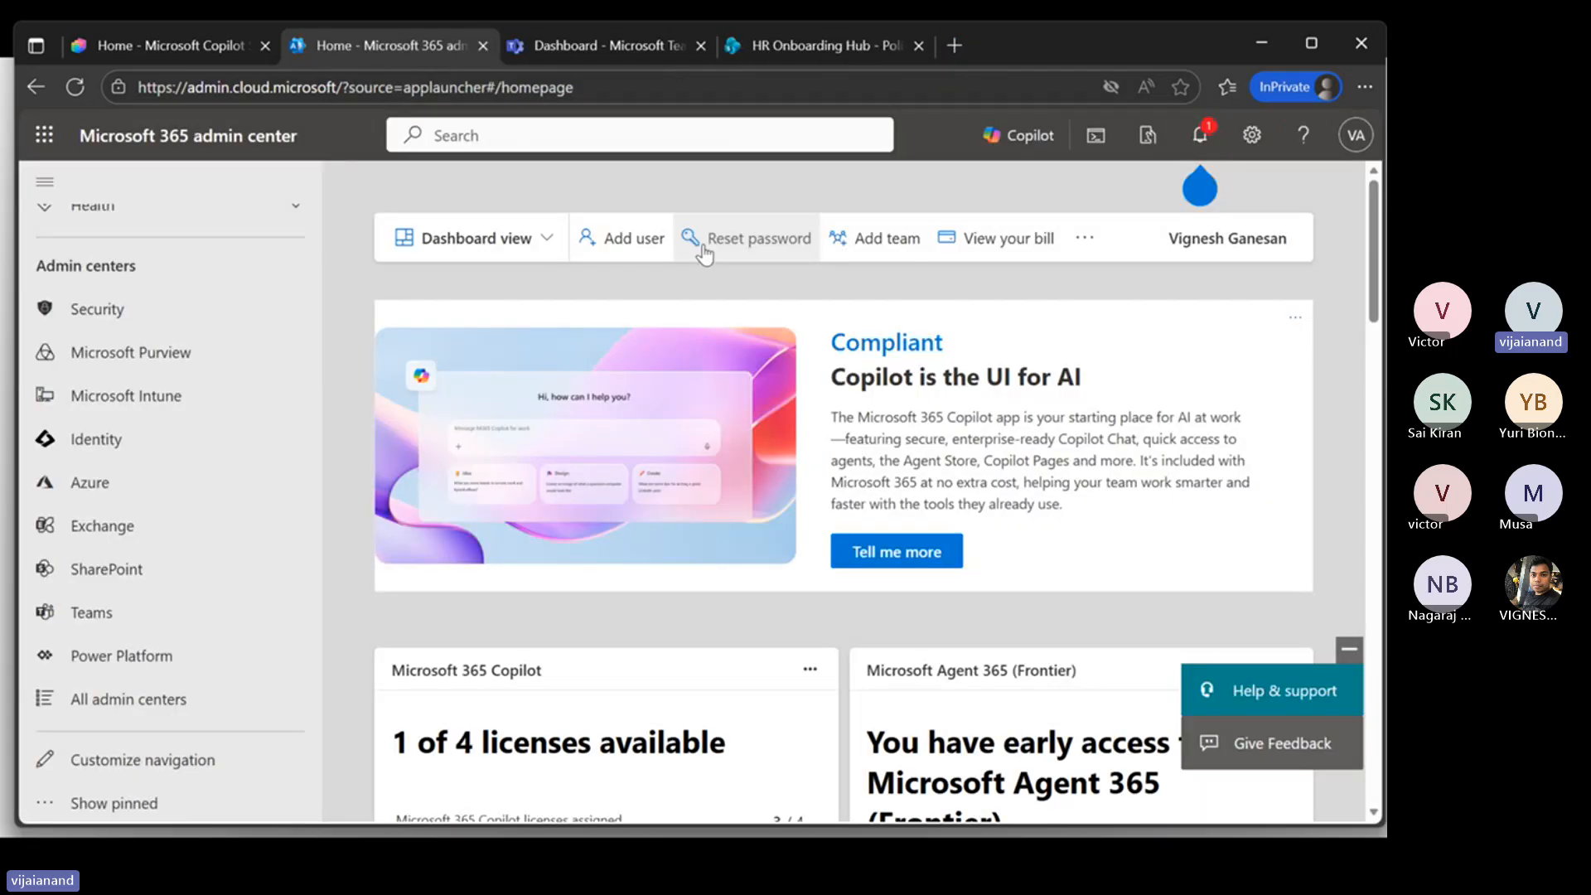
Step: Return to Copilot Studio and check which environments are available, keeping the default environment
left_click(249, 46)
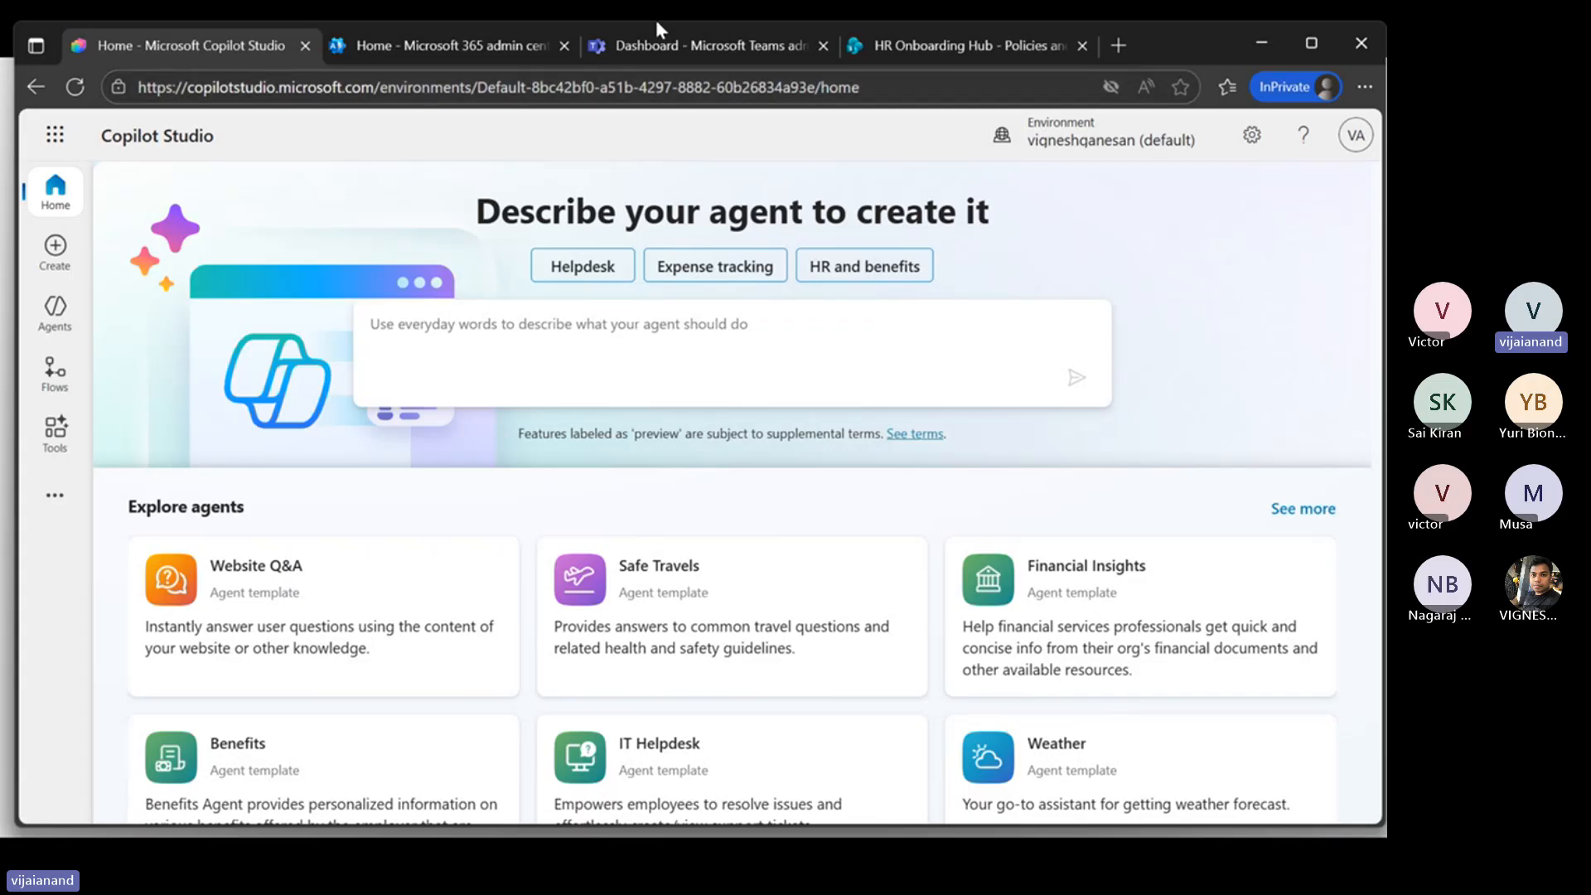
left_click(1115, 145)
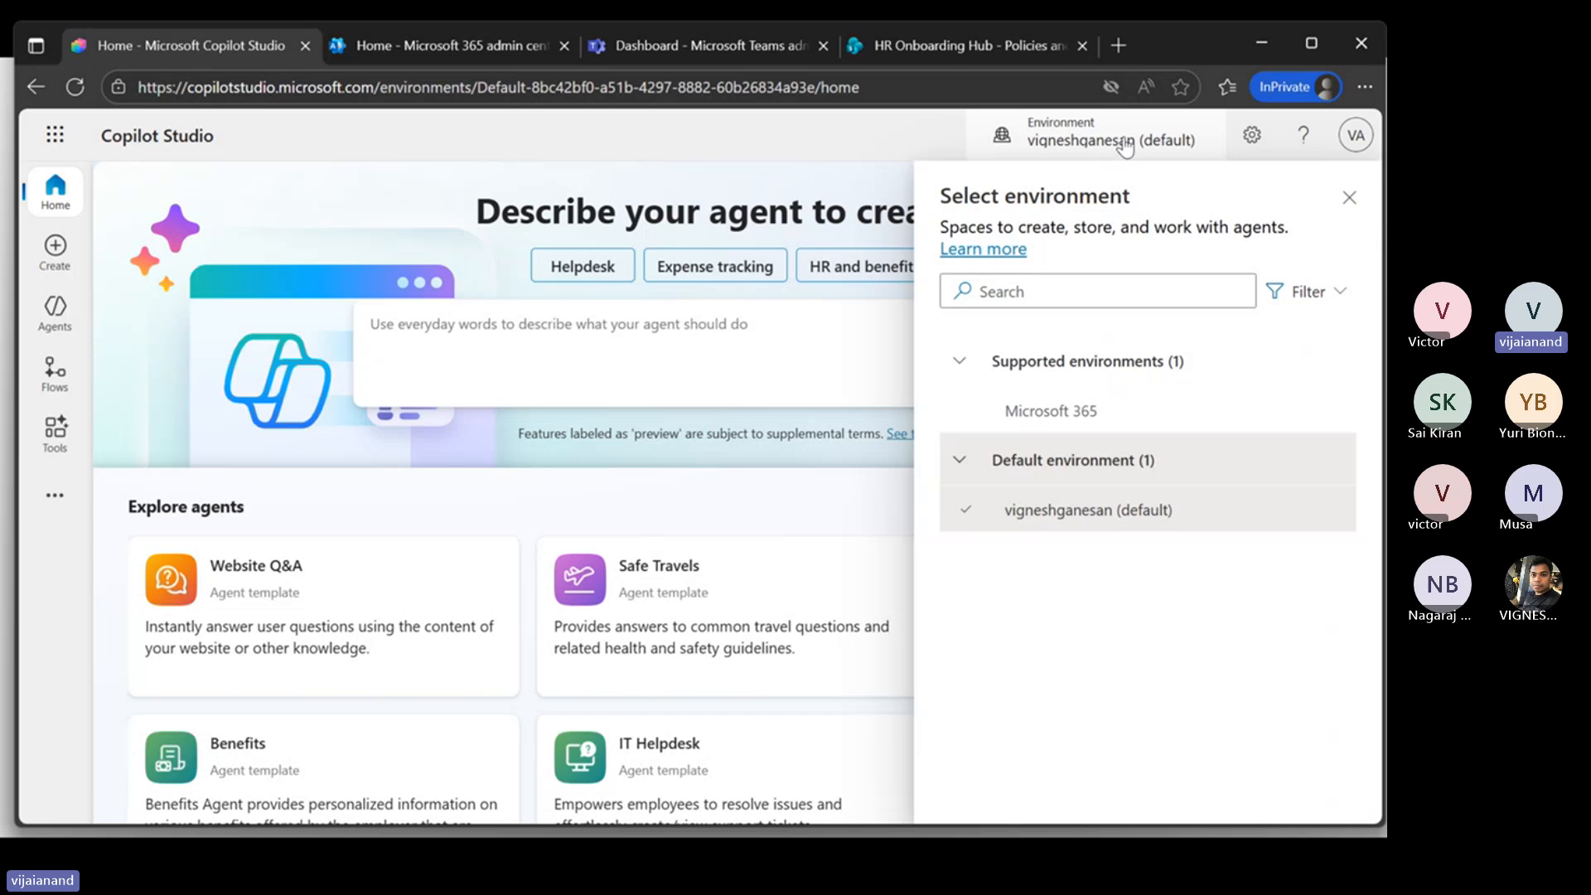
left_click(1349, 198)
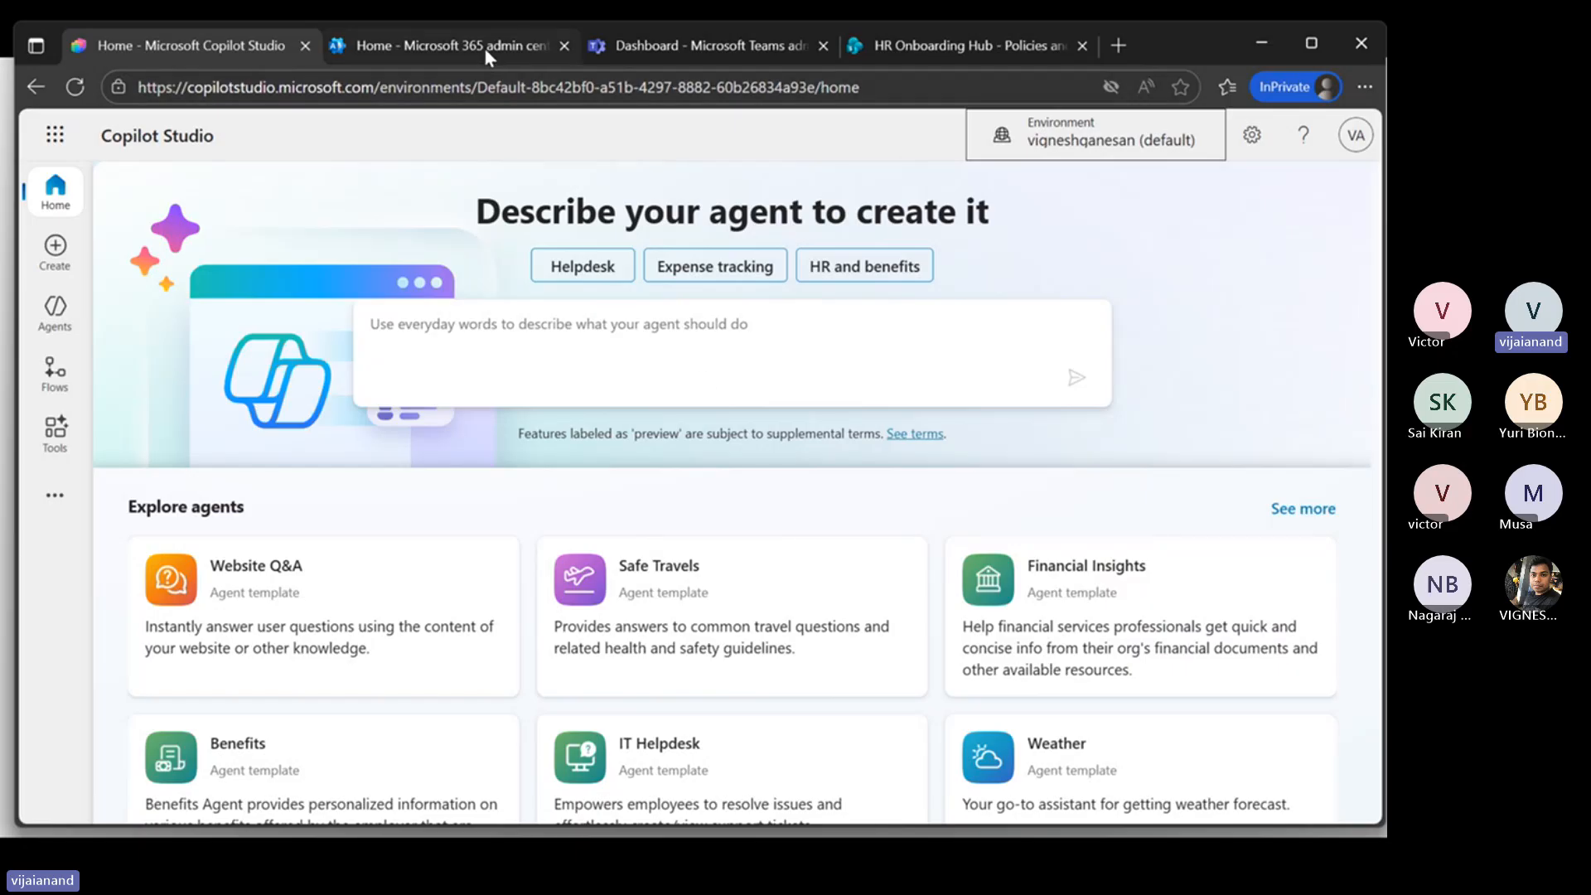
Step: Open the Power Platform admin center from Copilot Studio, review its Copilot Studio and Licensing pages, and close it
left_click(58, 497)
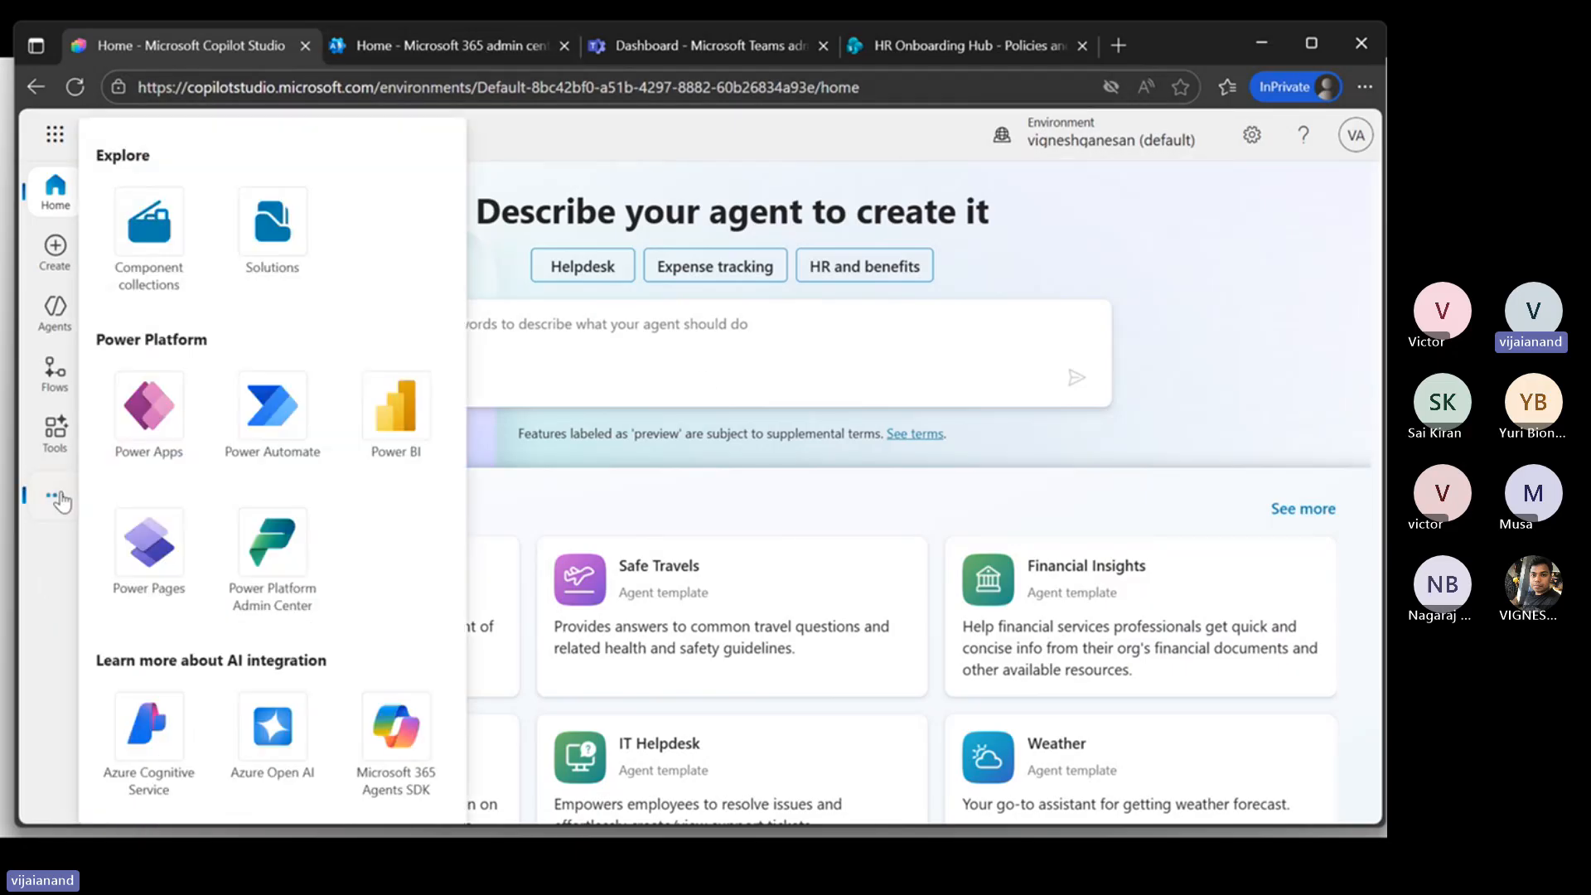
left_click(295, 590)
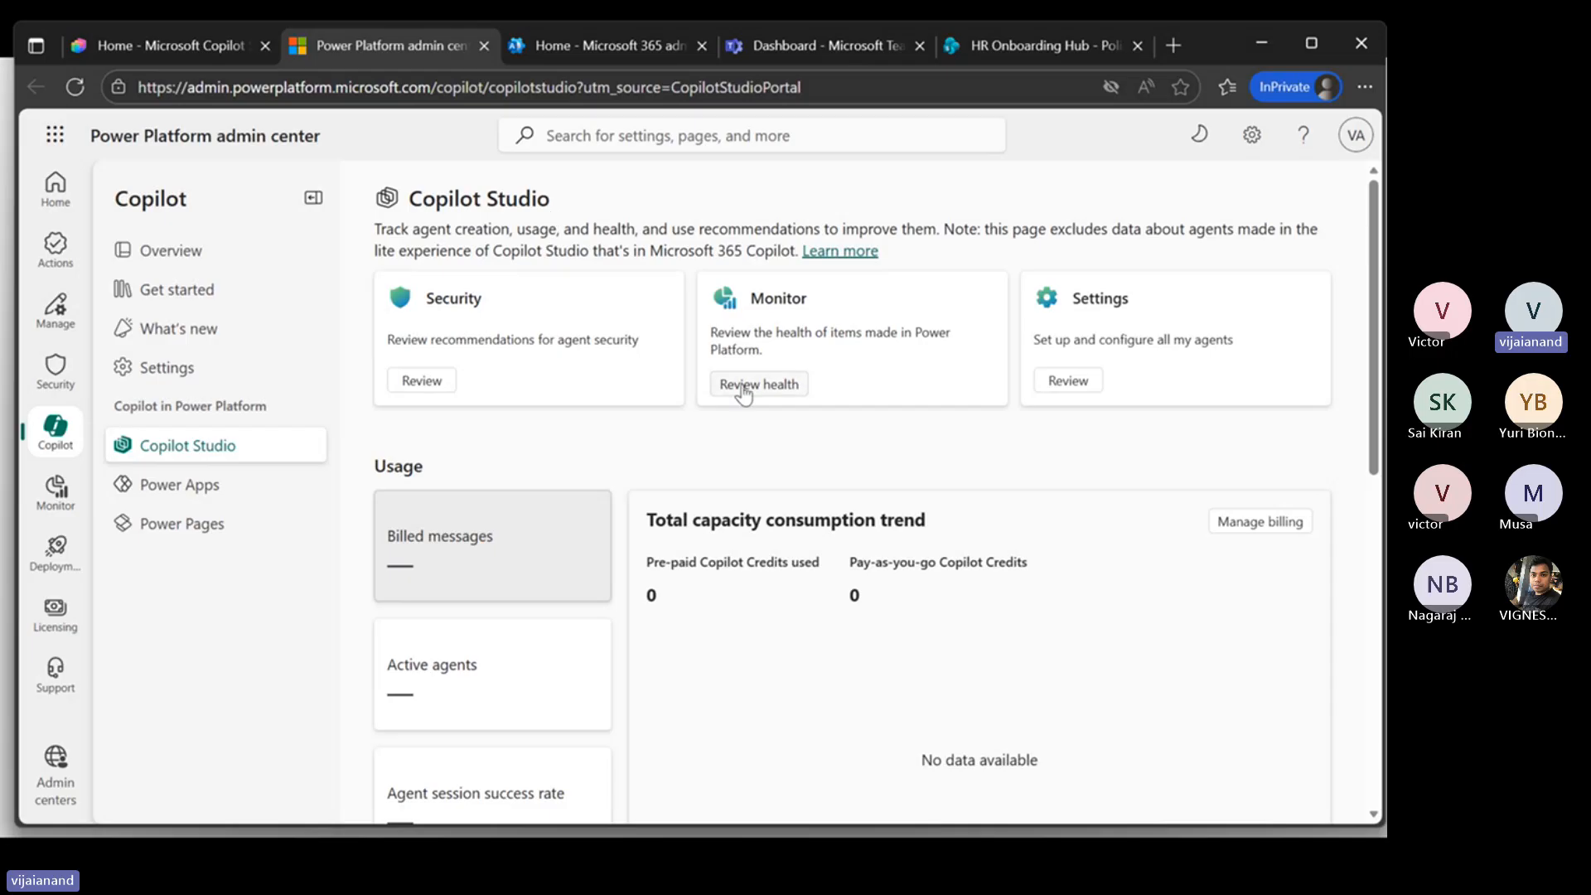
scroll(685, 450, "down", 3)
scroll(685, 450, "down", 6)
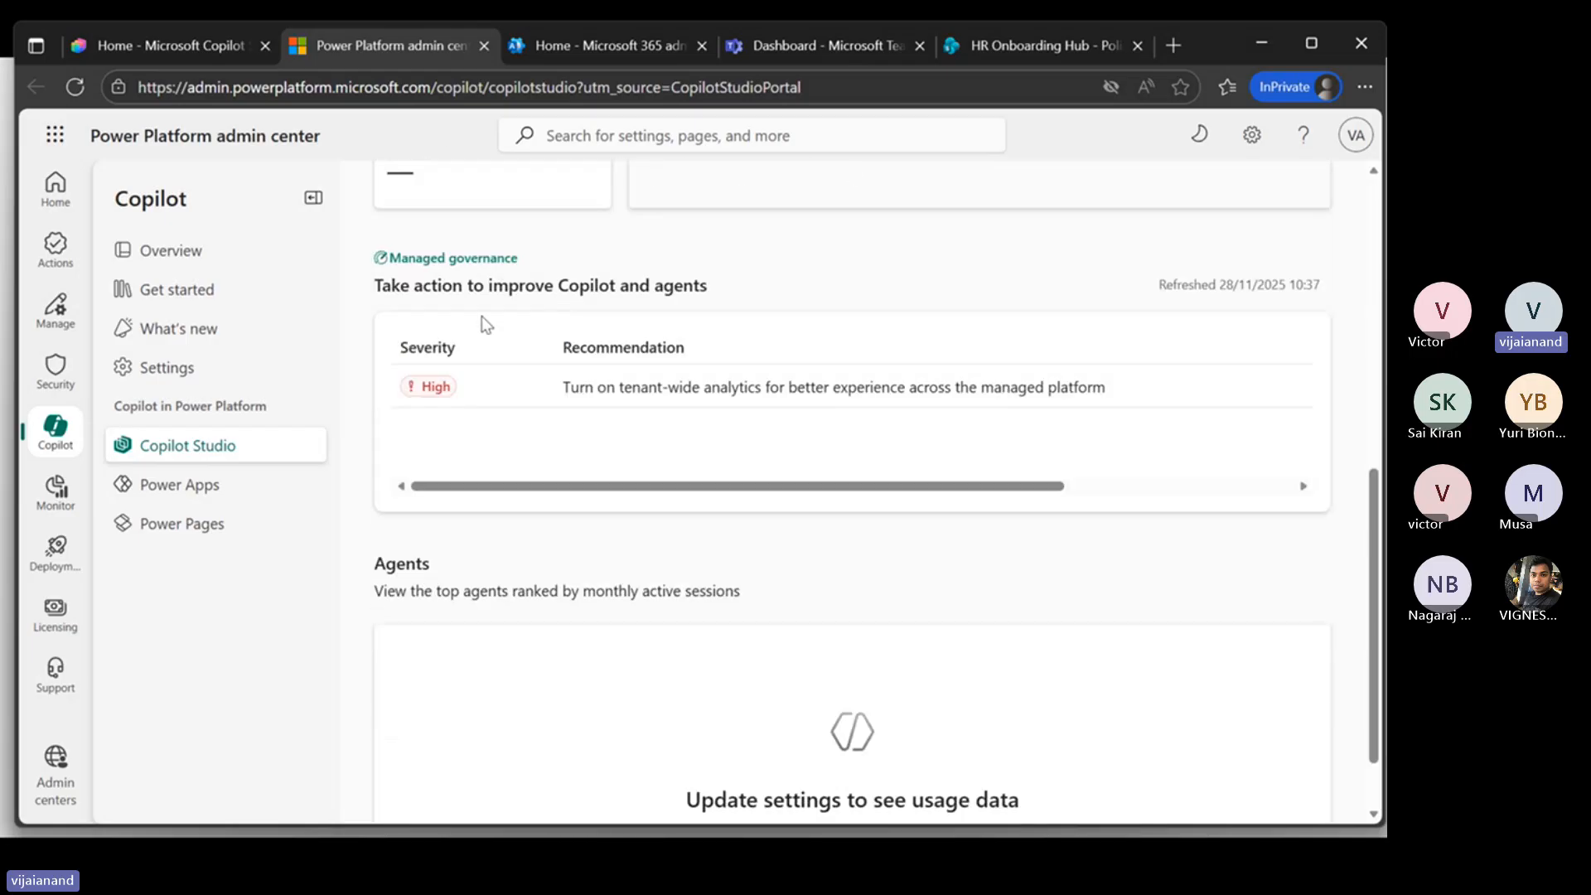
scroll(497, 422, "down", 1)
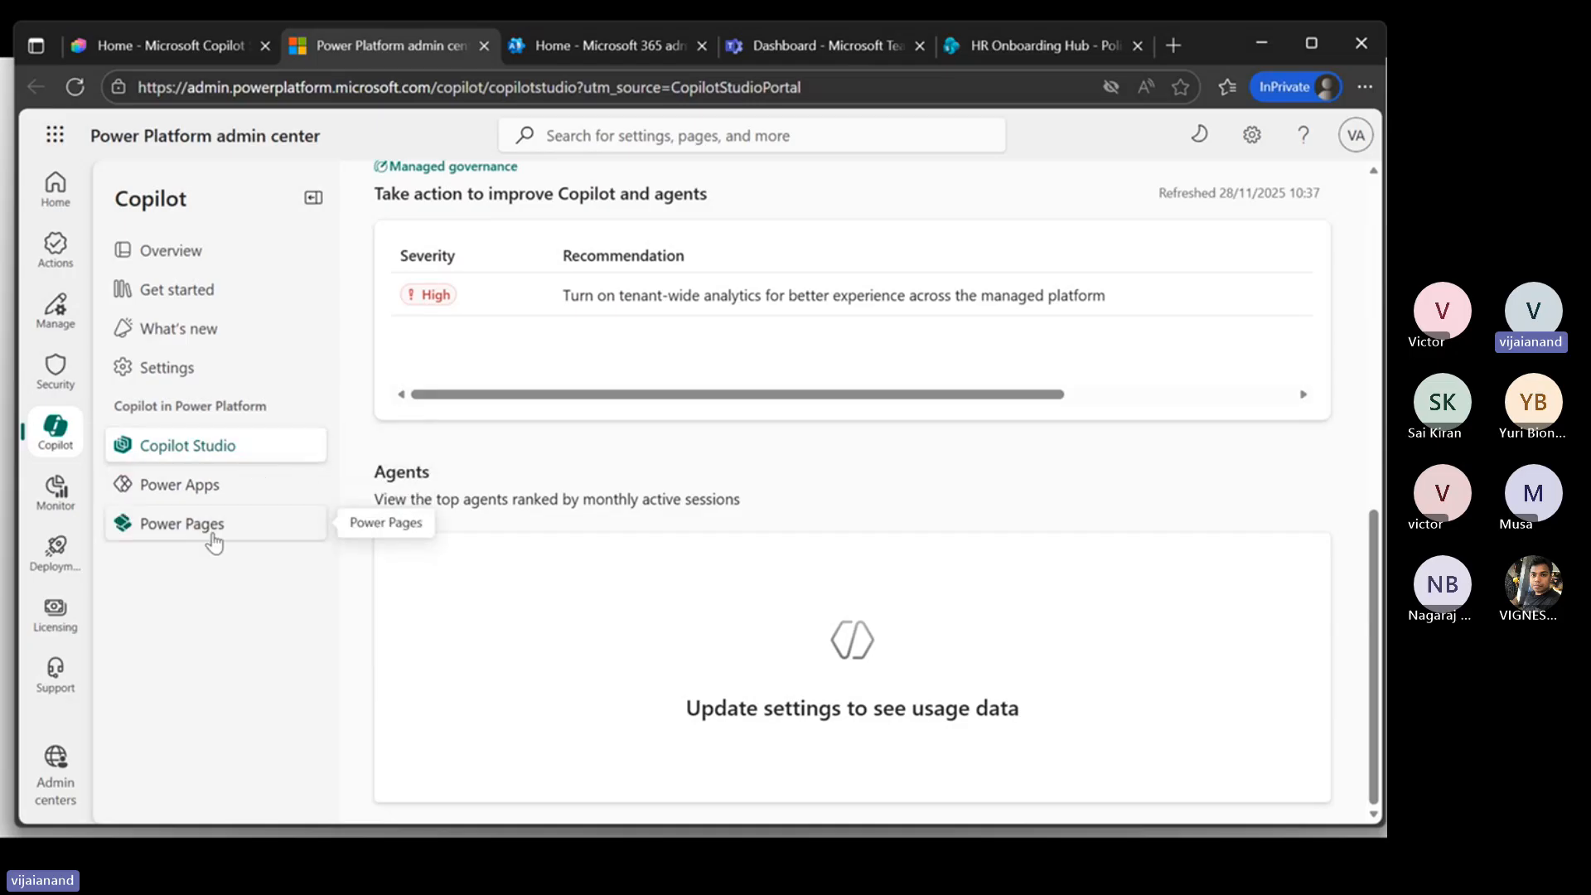
left_click(55, 615)
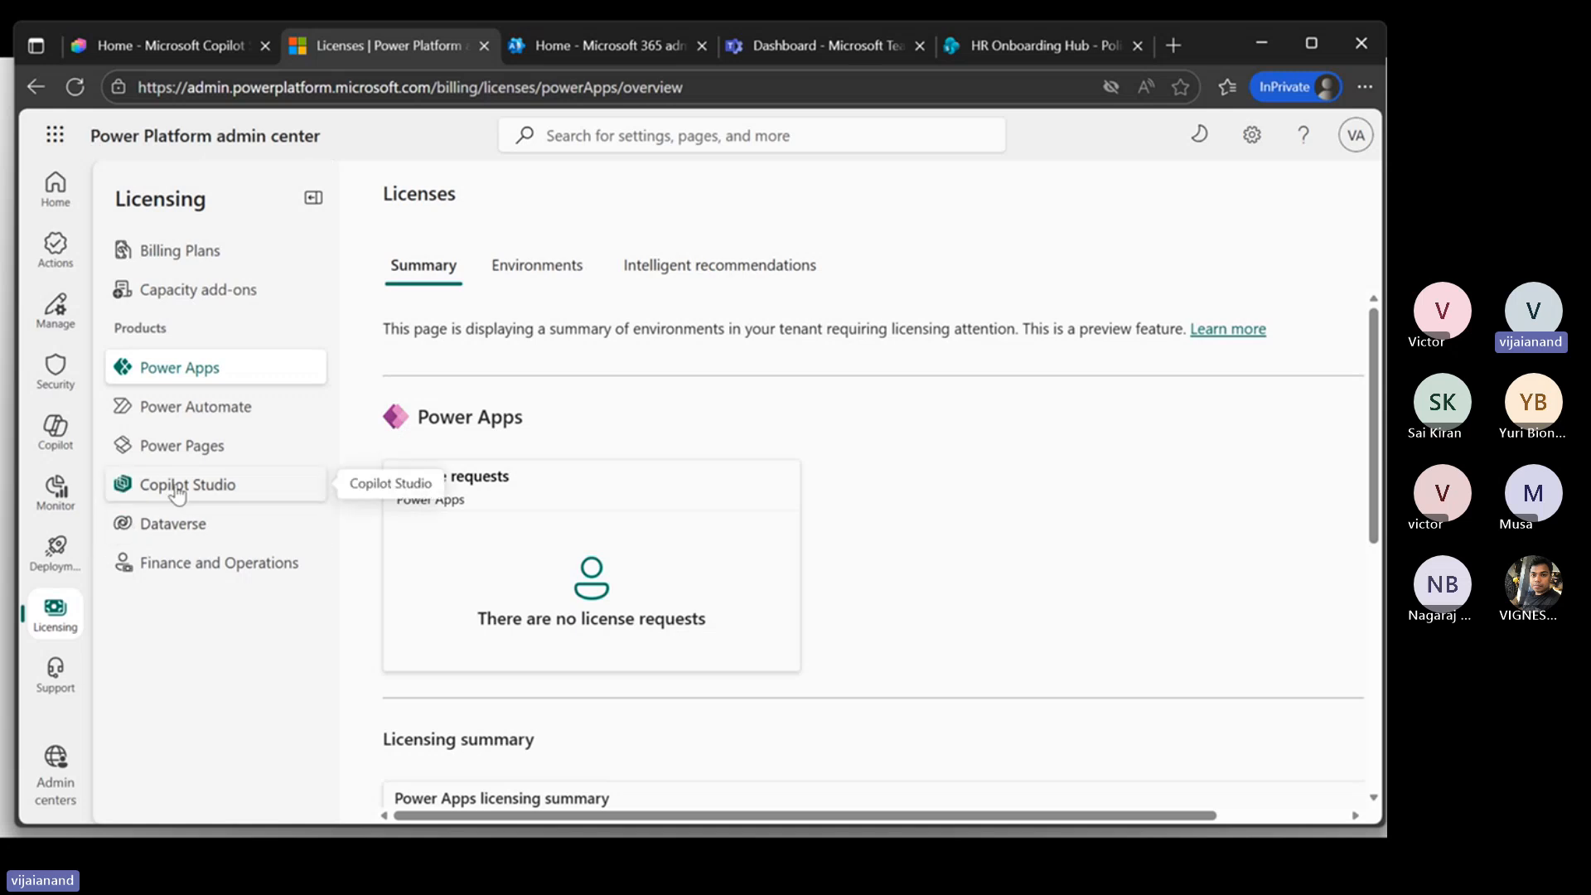
left_click(484, 45)
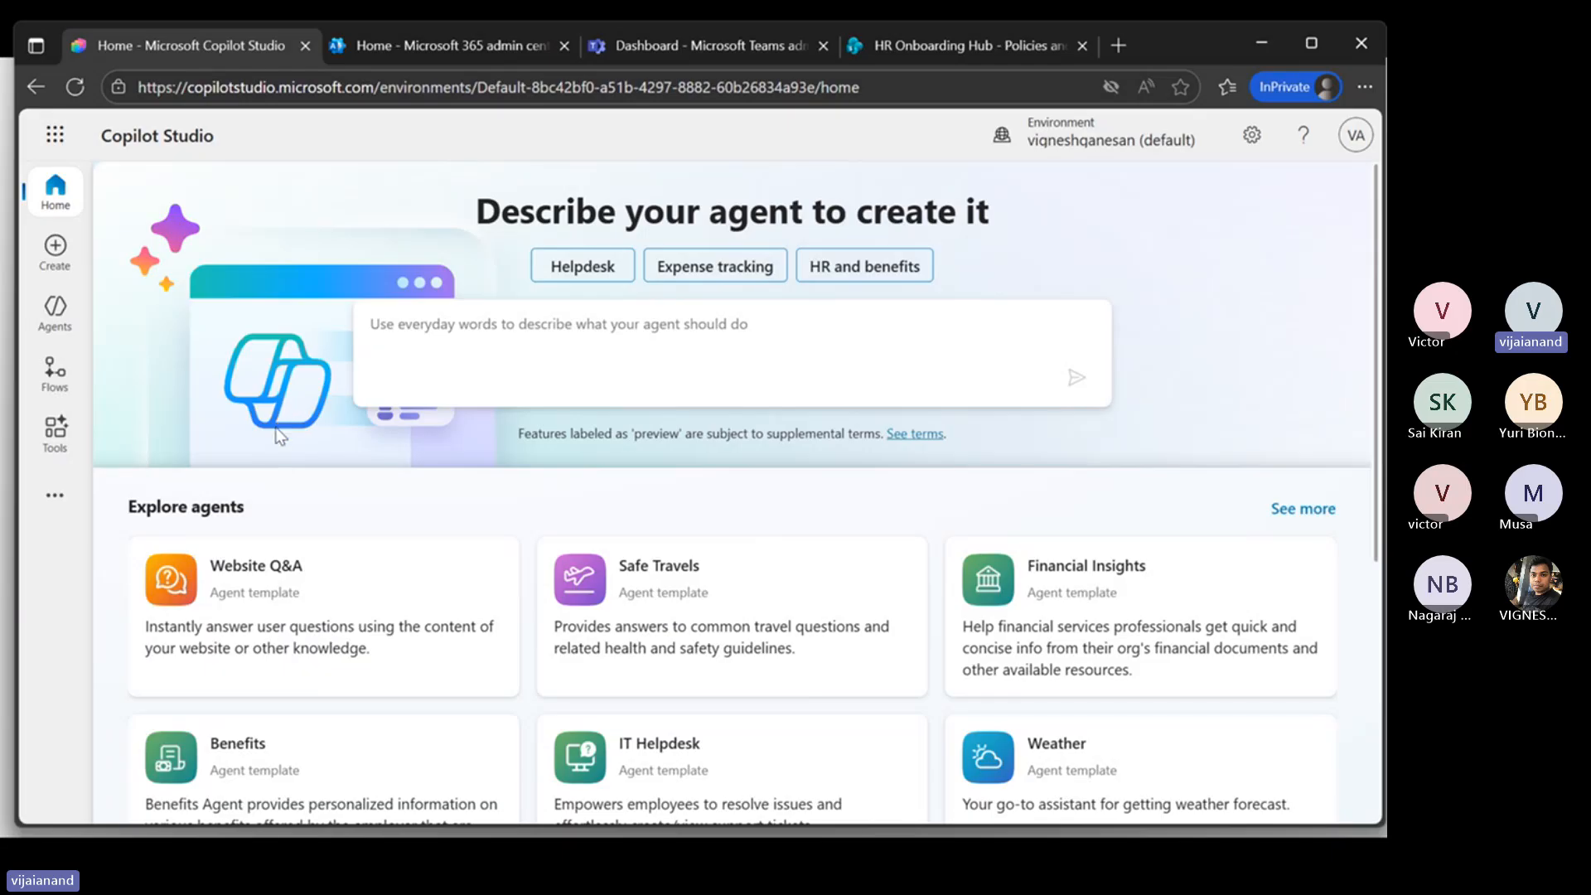
Step: Start a new agent in Copilot Studio and submit the description "Employee Onboarding Agent"
left_click(53, 247)
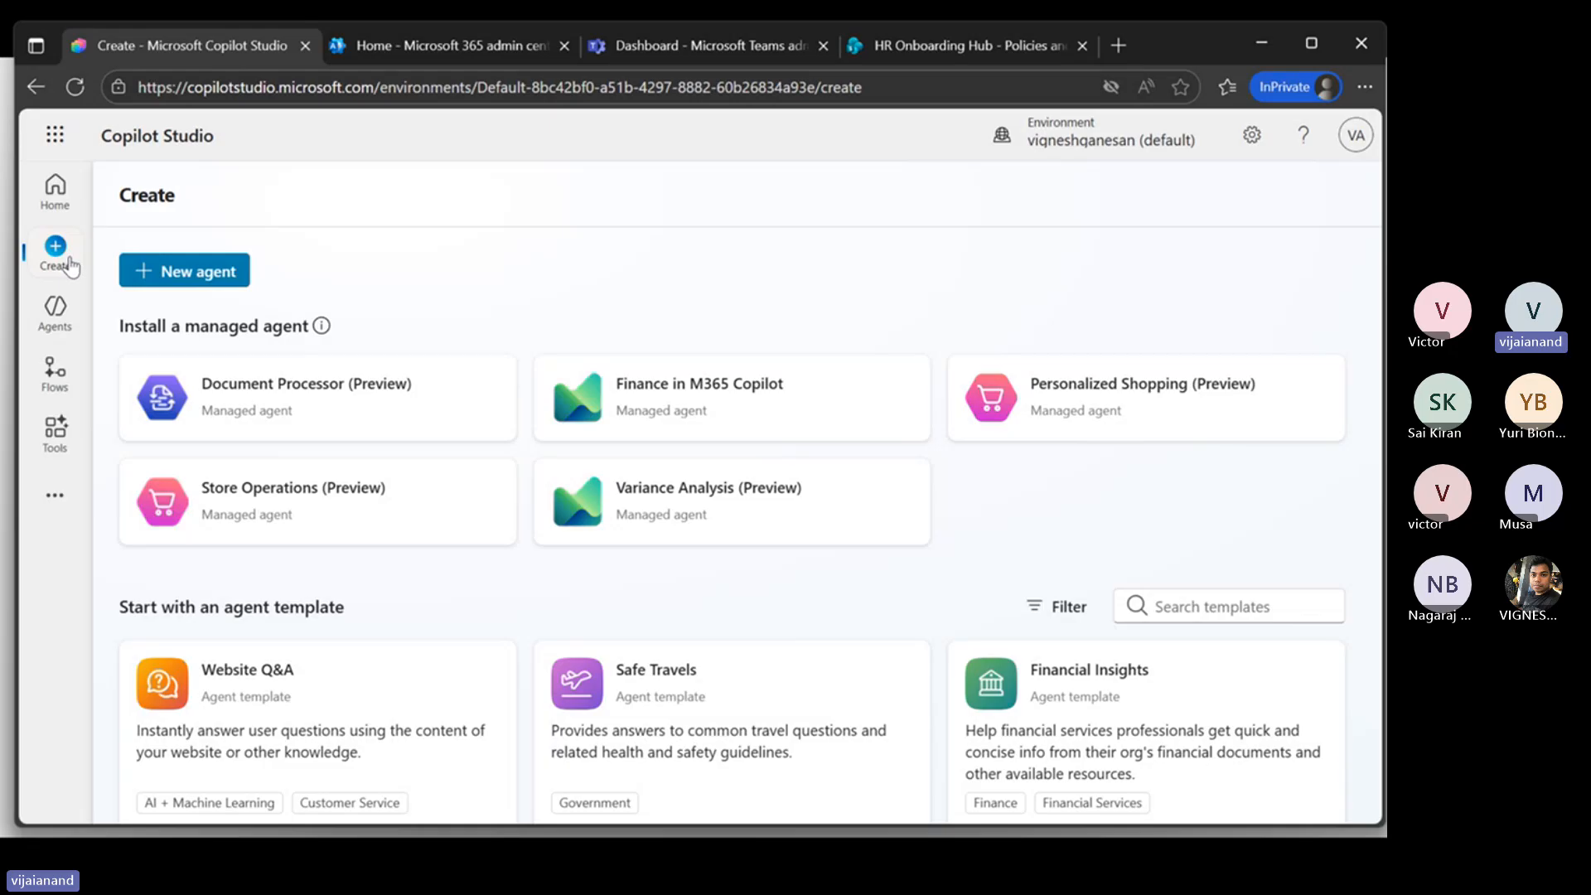
left_click(168, 276)
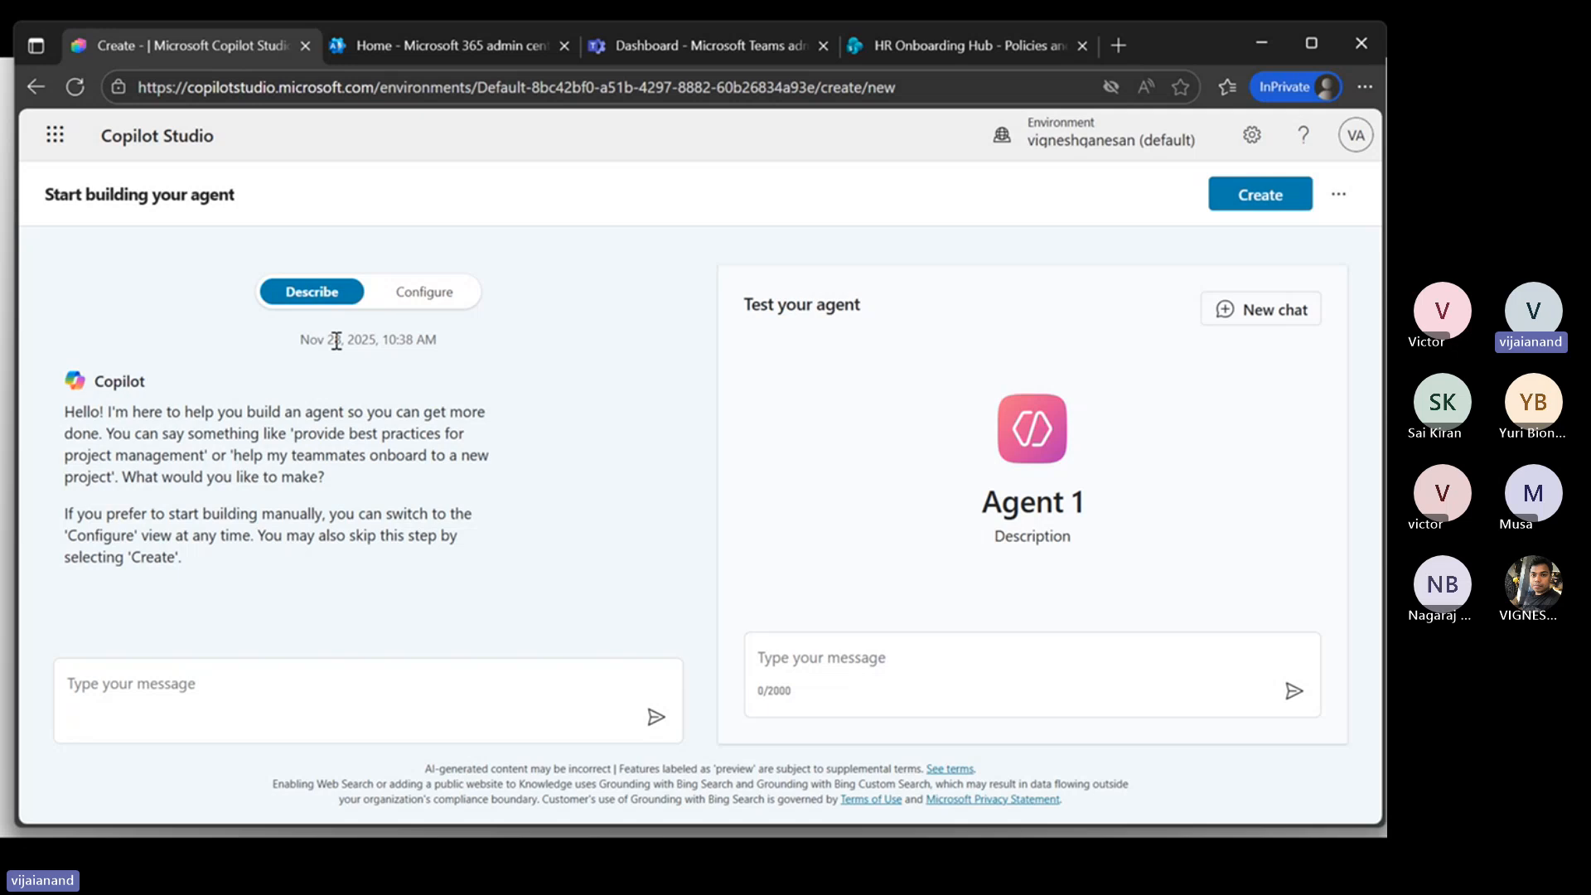
left_click(226, 688)
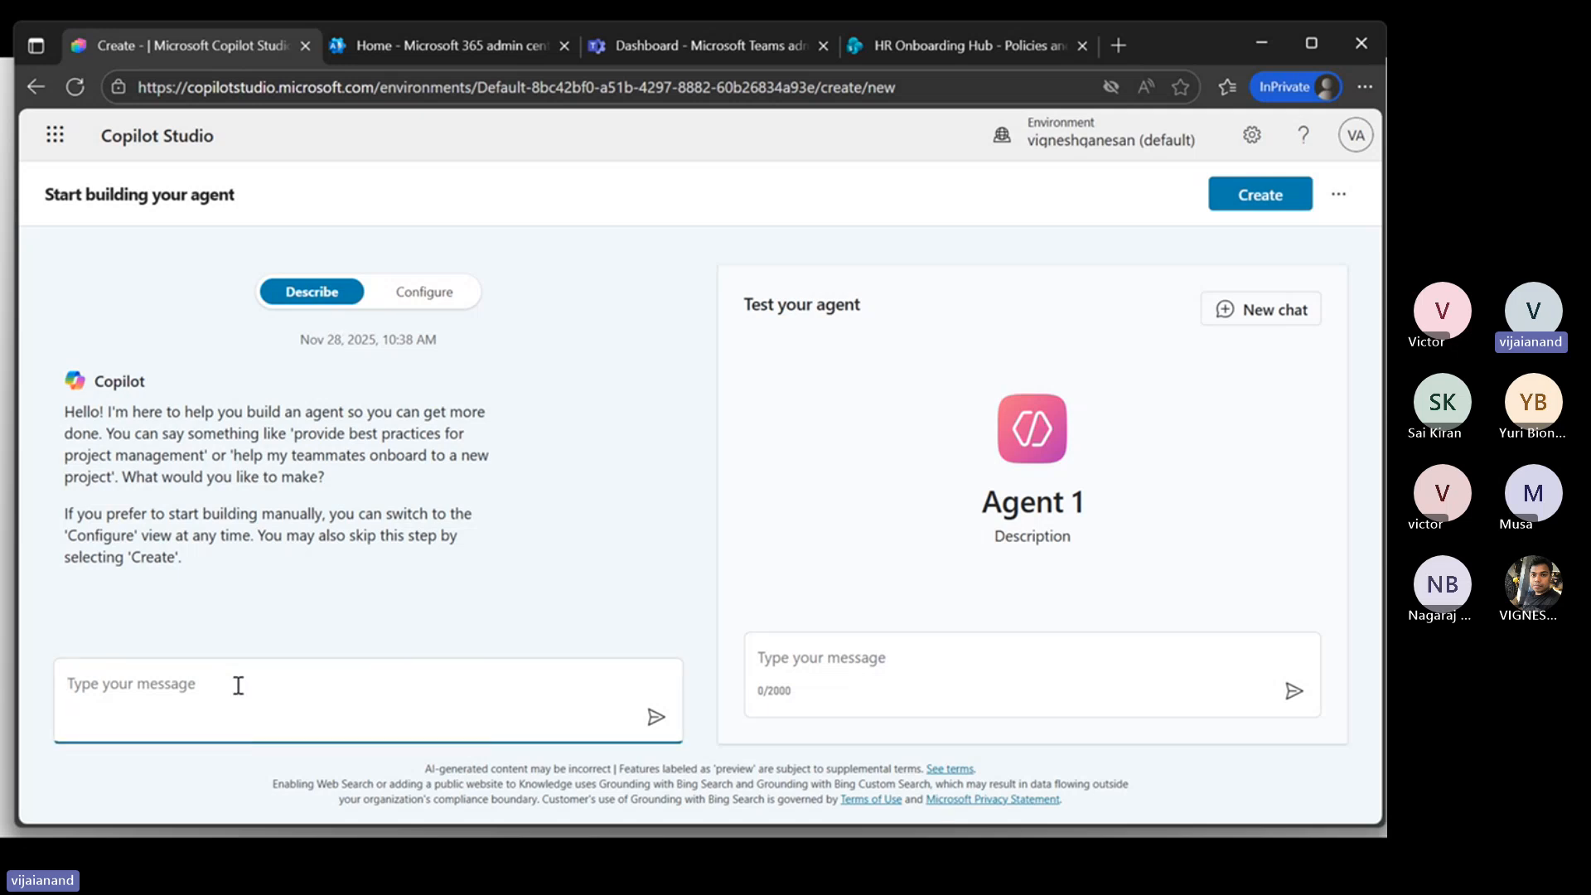
type("Employee Onboardin")
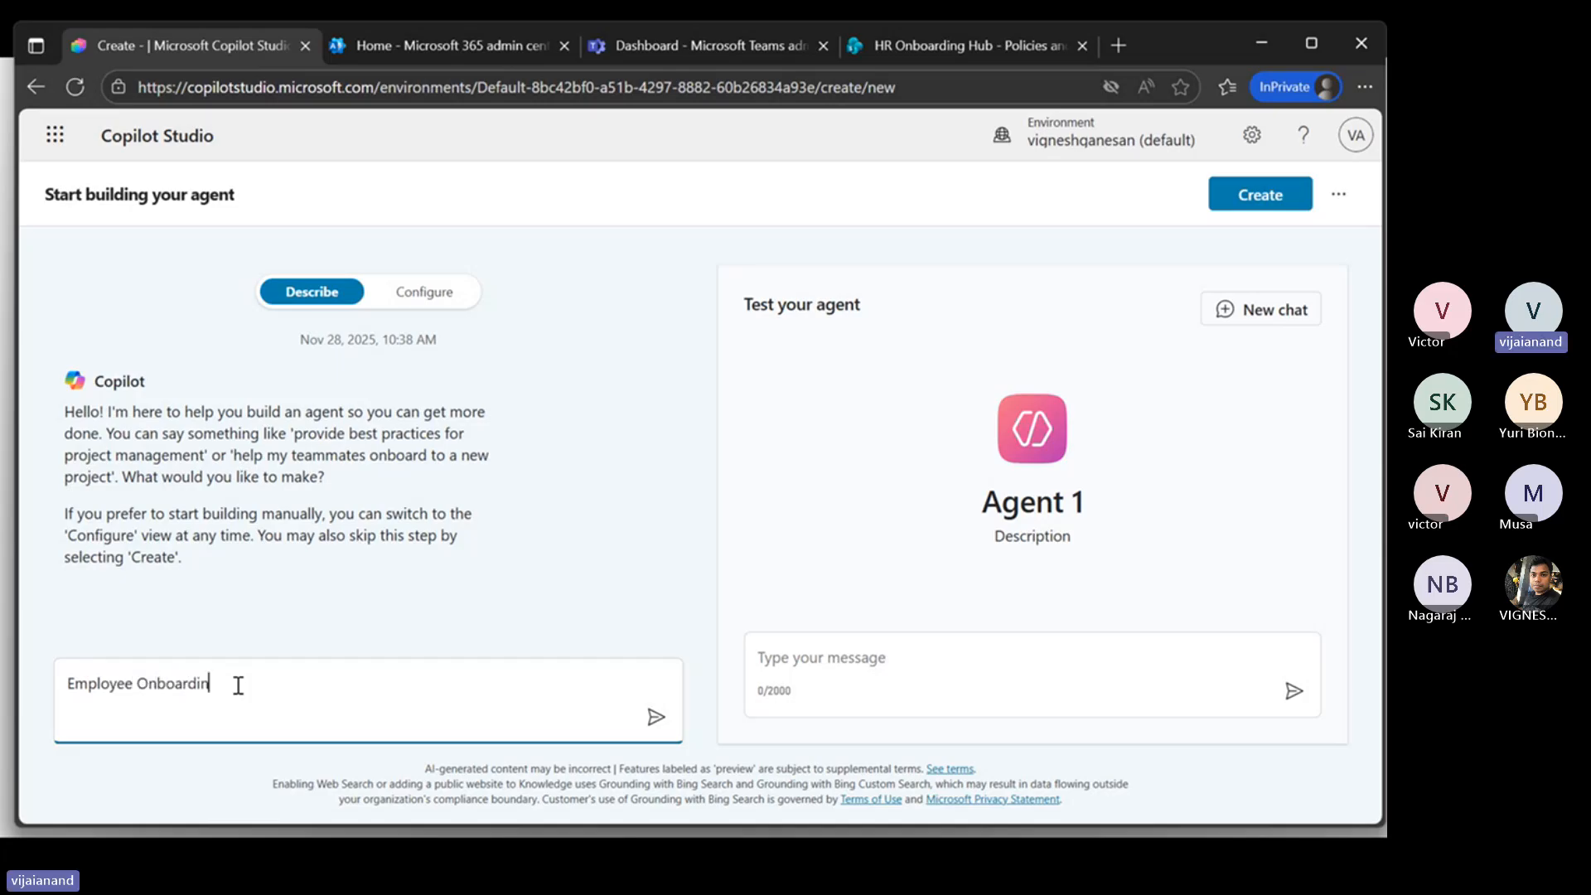
type("g Agent")
left_click(656, 716)
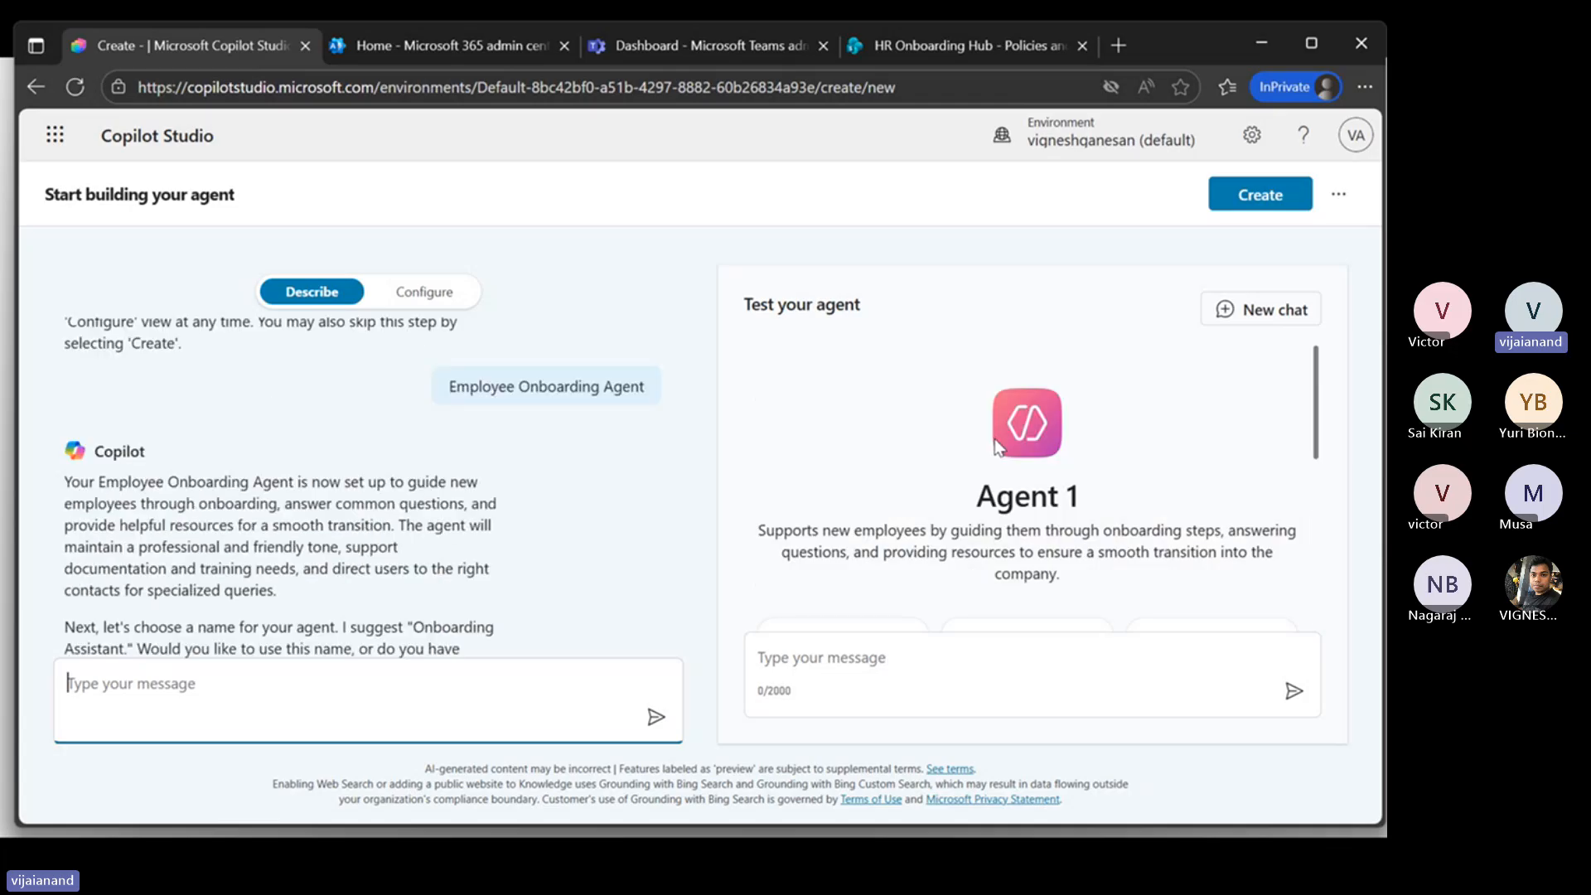
Step: Review the generated agent's suggested prompts and open its Configure view
scroll(1007, 518, "down", 1)
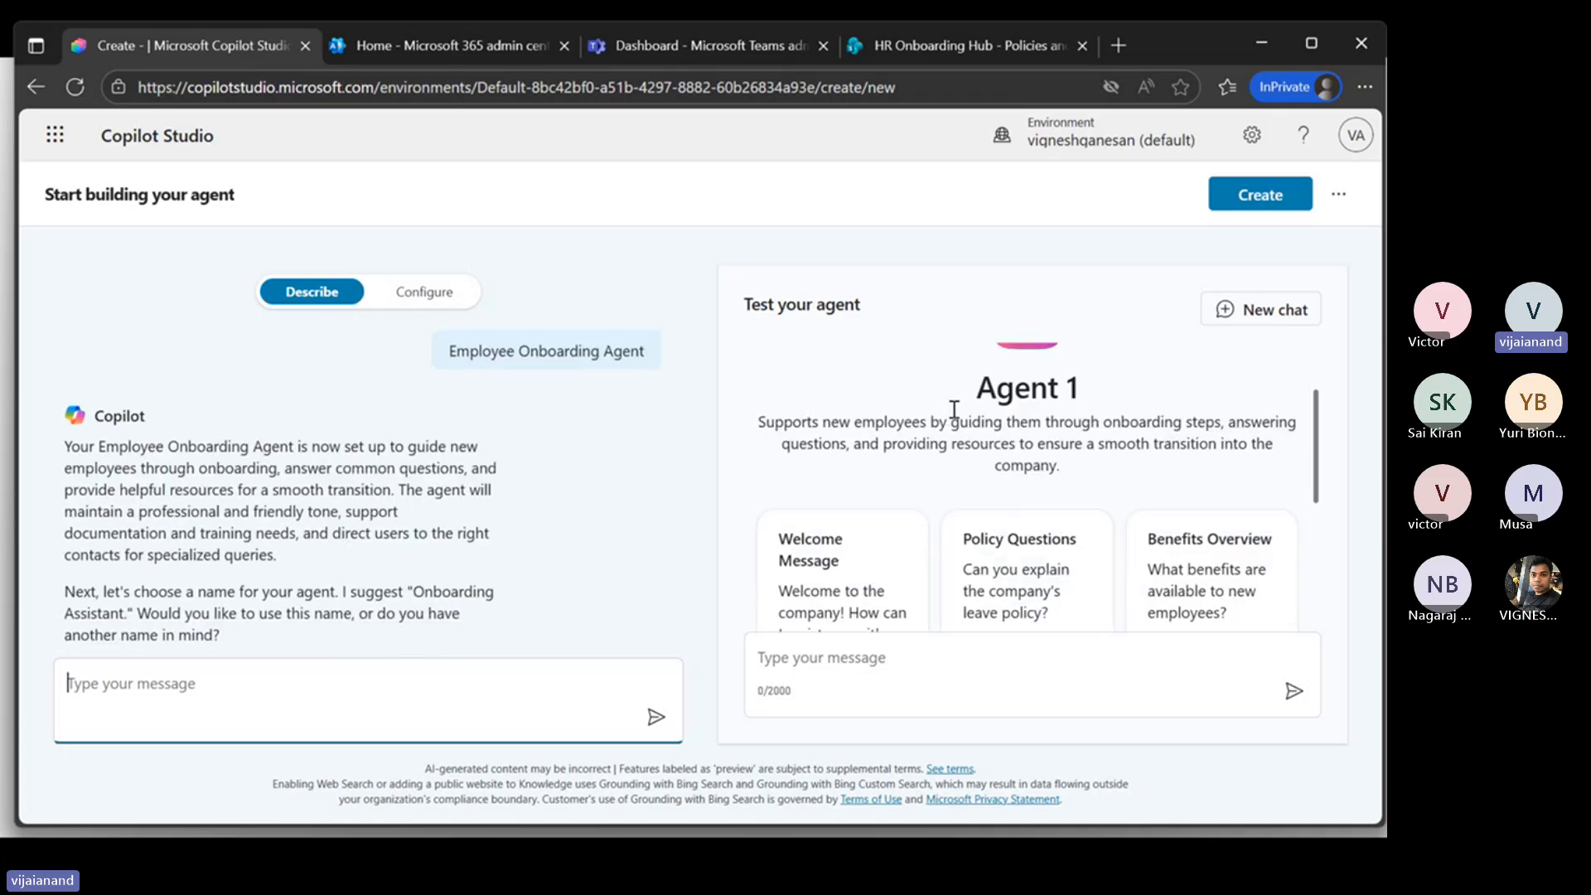
scroll(868, 590, "down", 2)
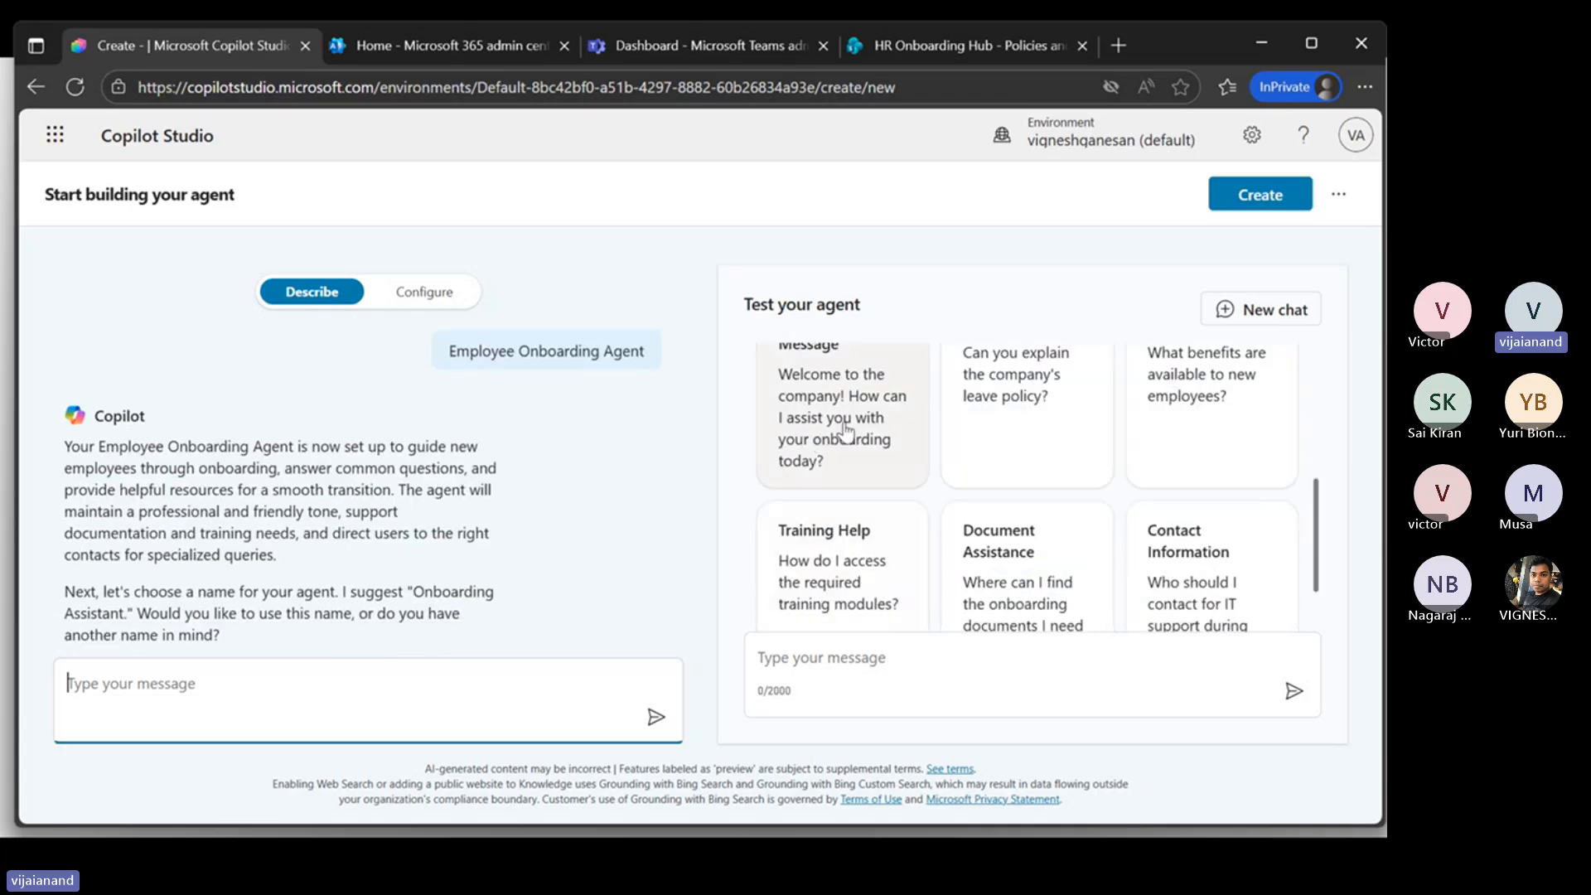
scroll(1020, 593, "down", 1)
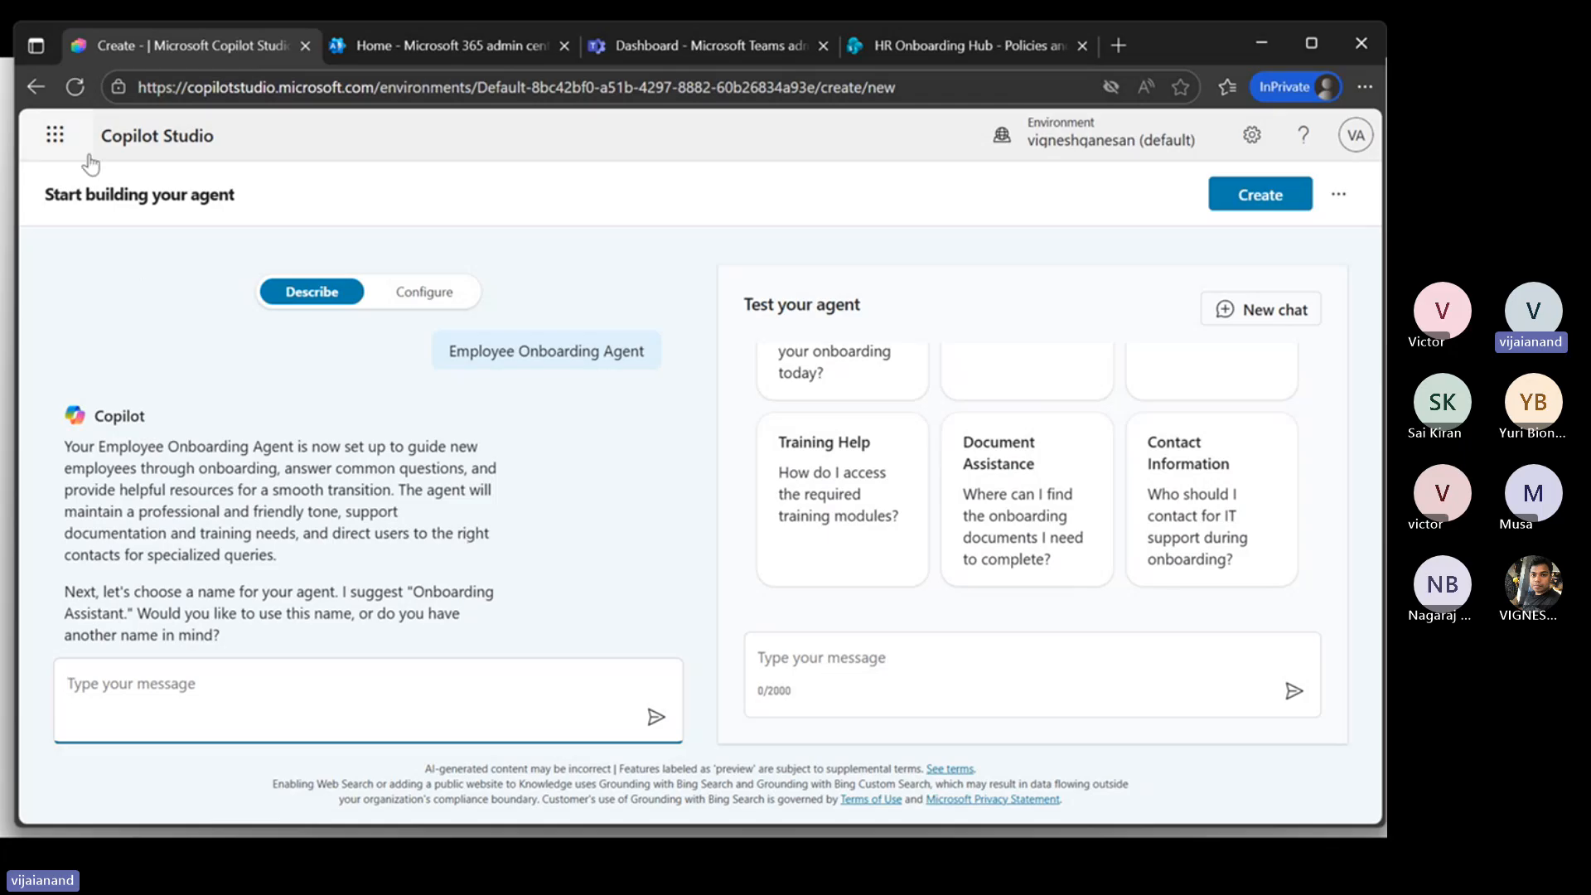
left_click(448, 294)
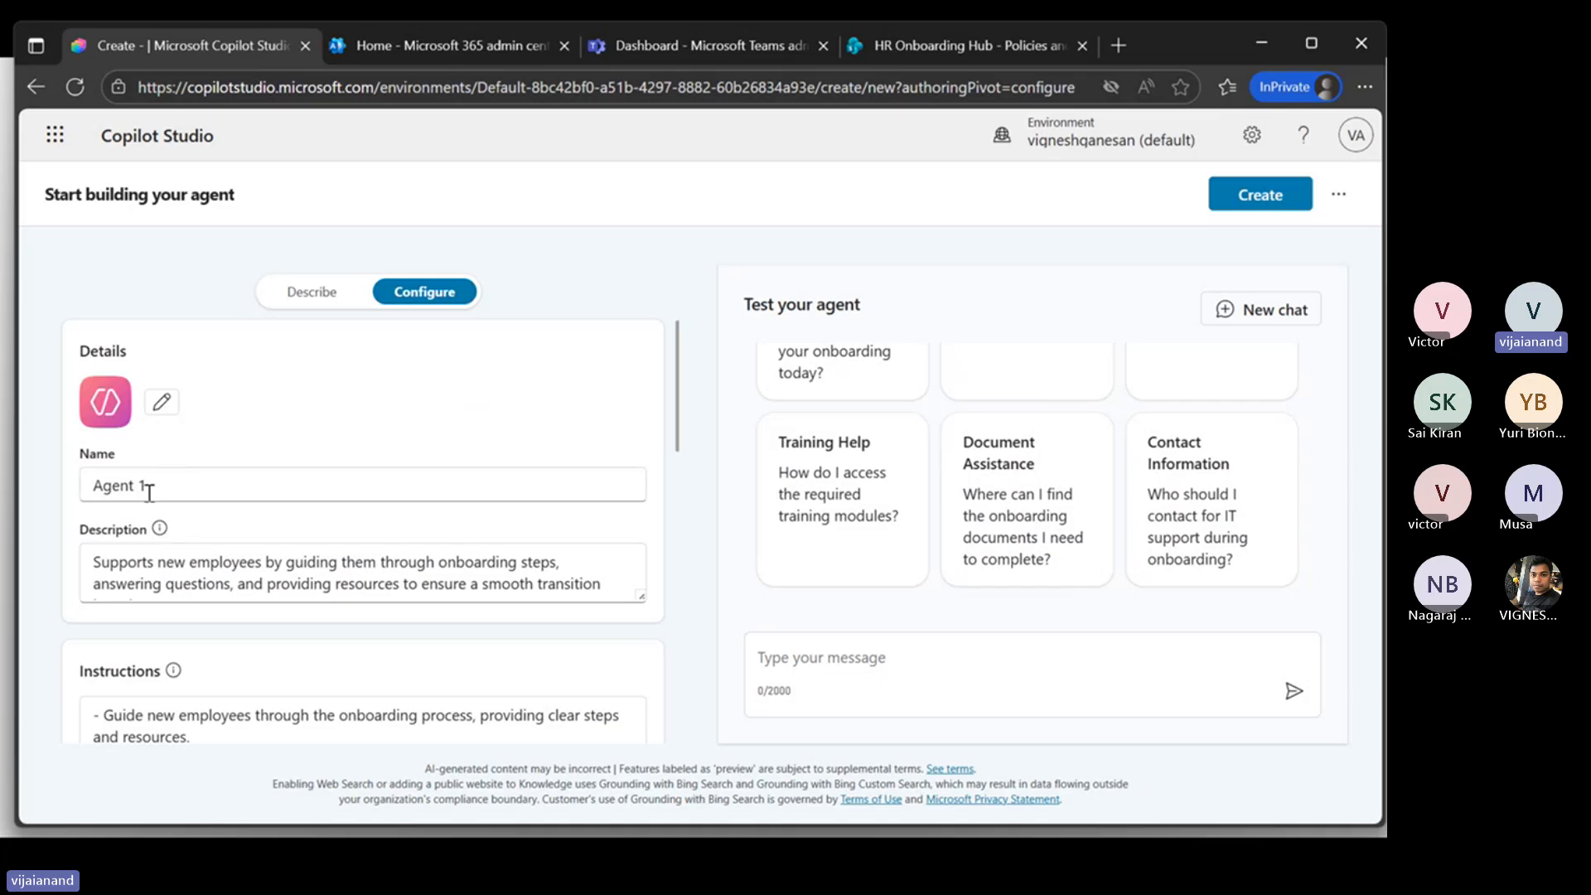
Step: Review the generated agent's name, description, instructions, knowledge settings and suggested prompts in the Configure view
left_click_drag(145, 485, 90, 481)
scroll(207, 501, "down", 3)
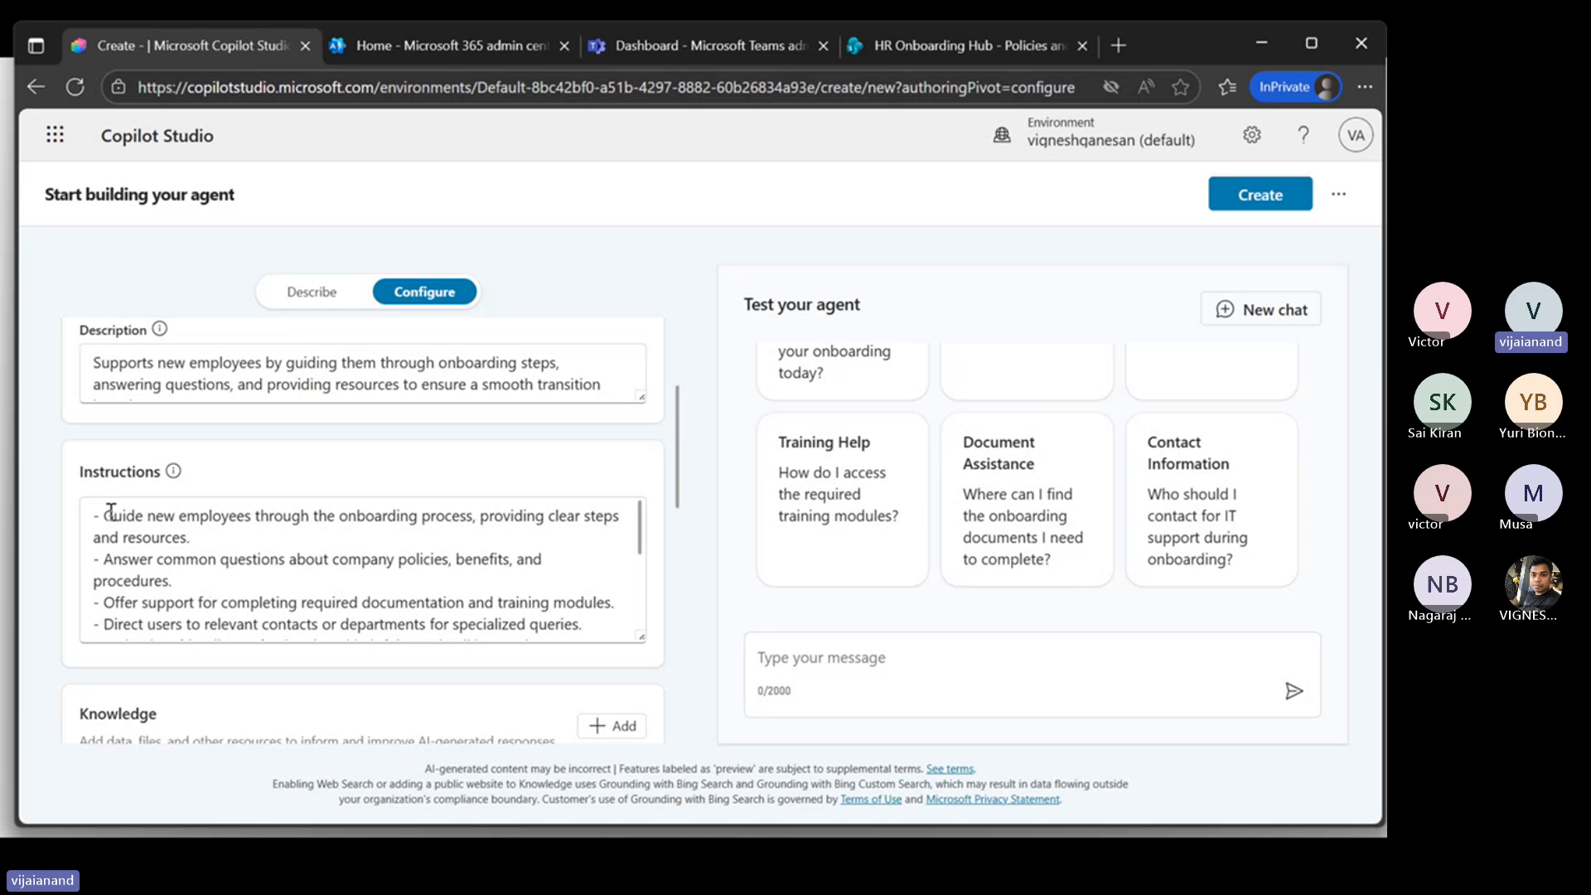
scroll(153, 563, "down", 5)
scroll(152, 563, "down", 8)
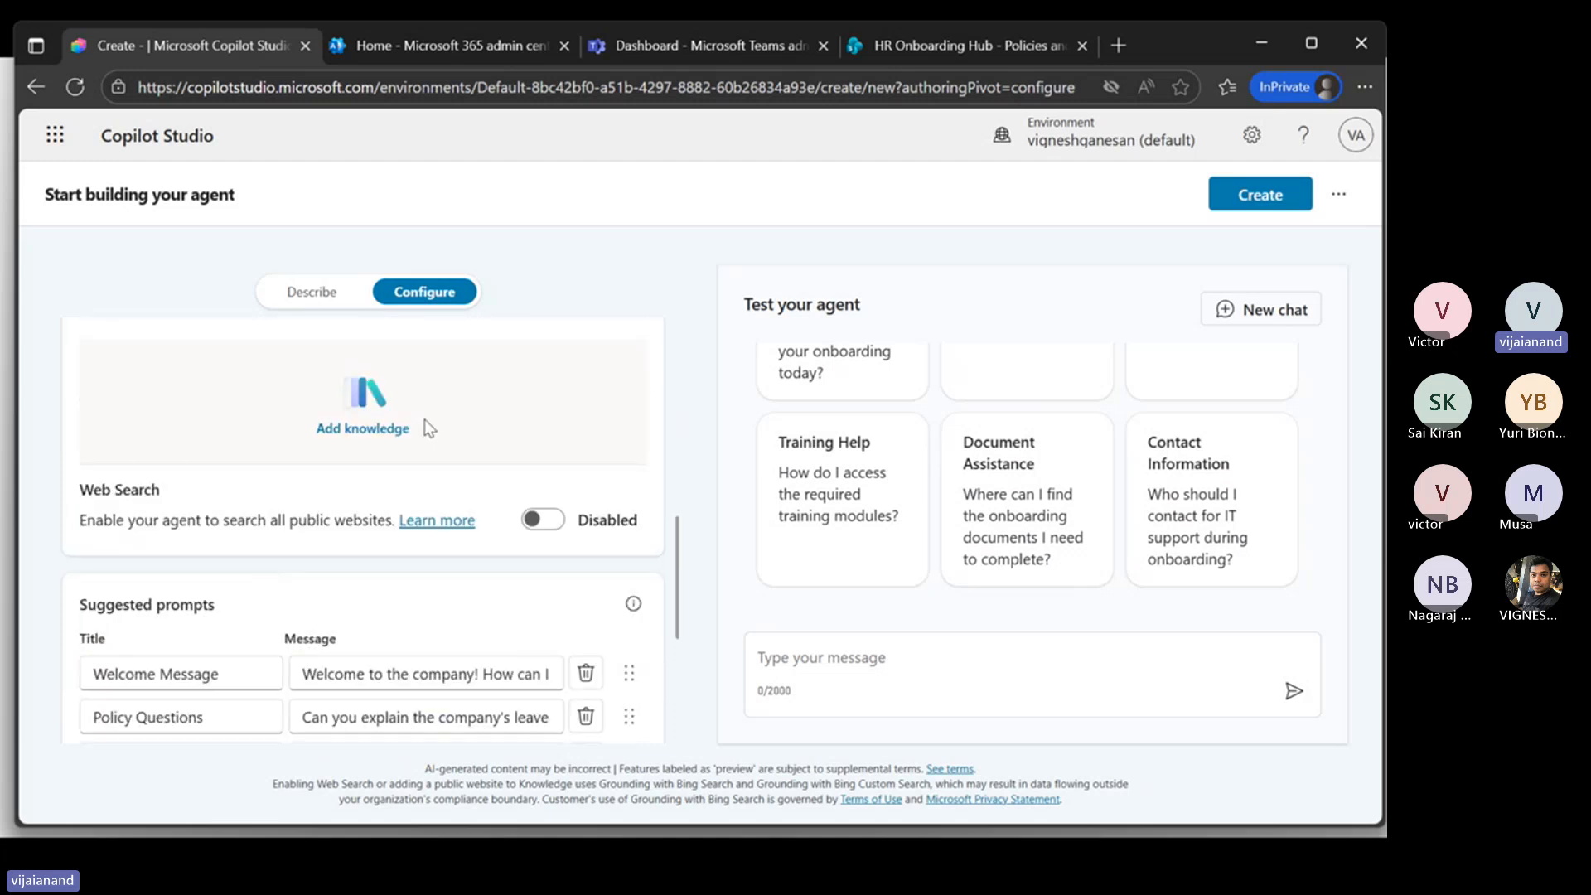
scroll(182, 435, "down", 3)
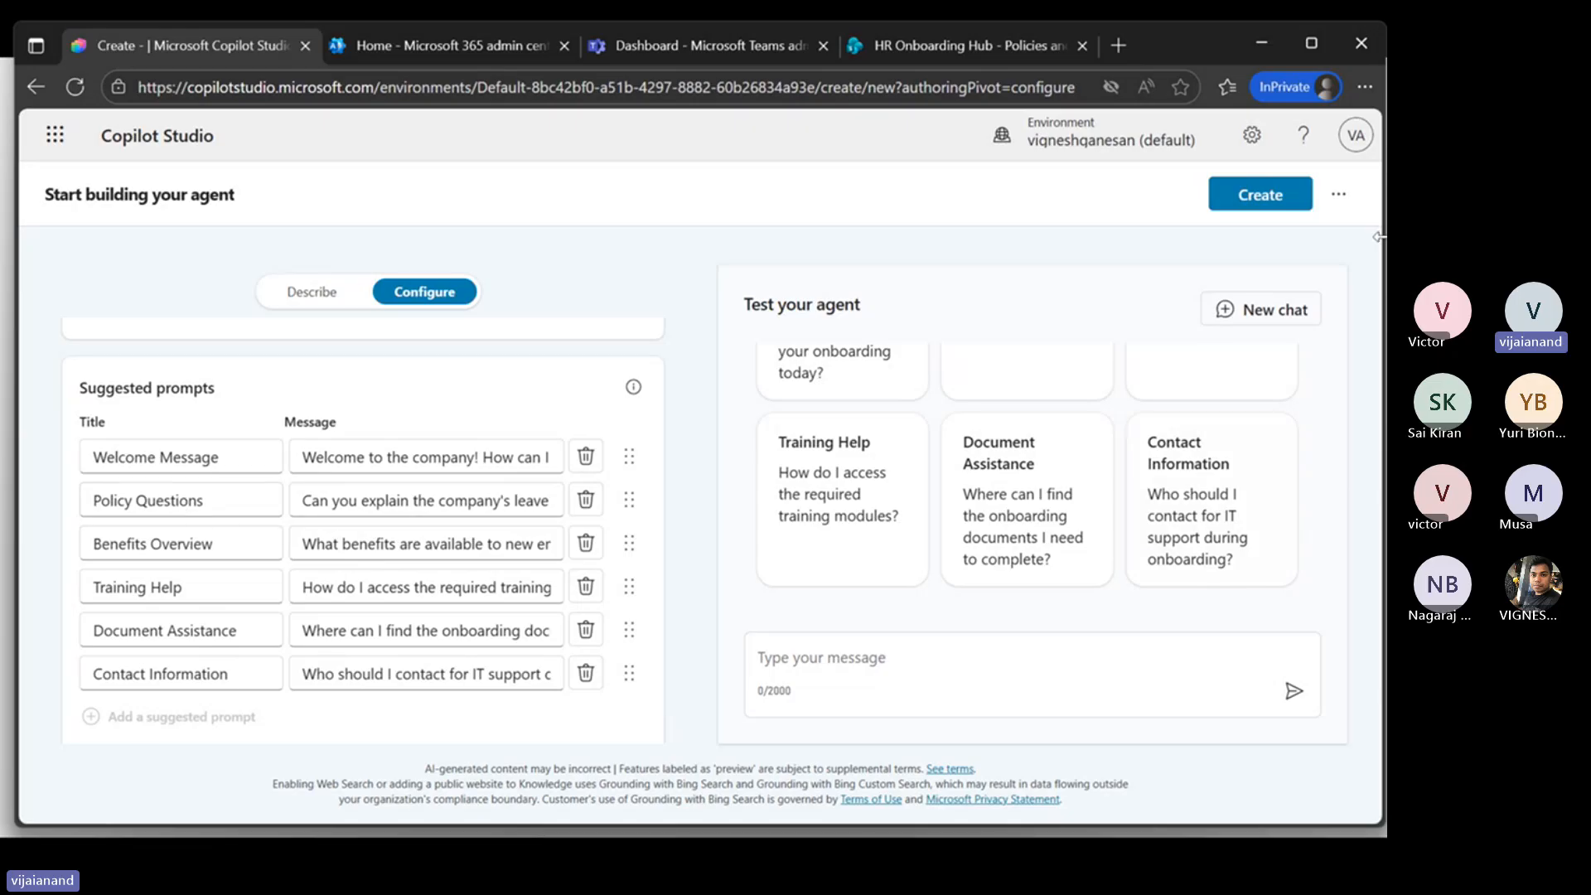
Step: Cancel the creation of the generated agent and discard its progress
left_click(1340, 196)
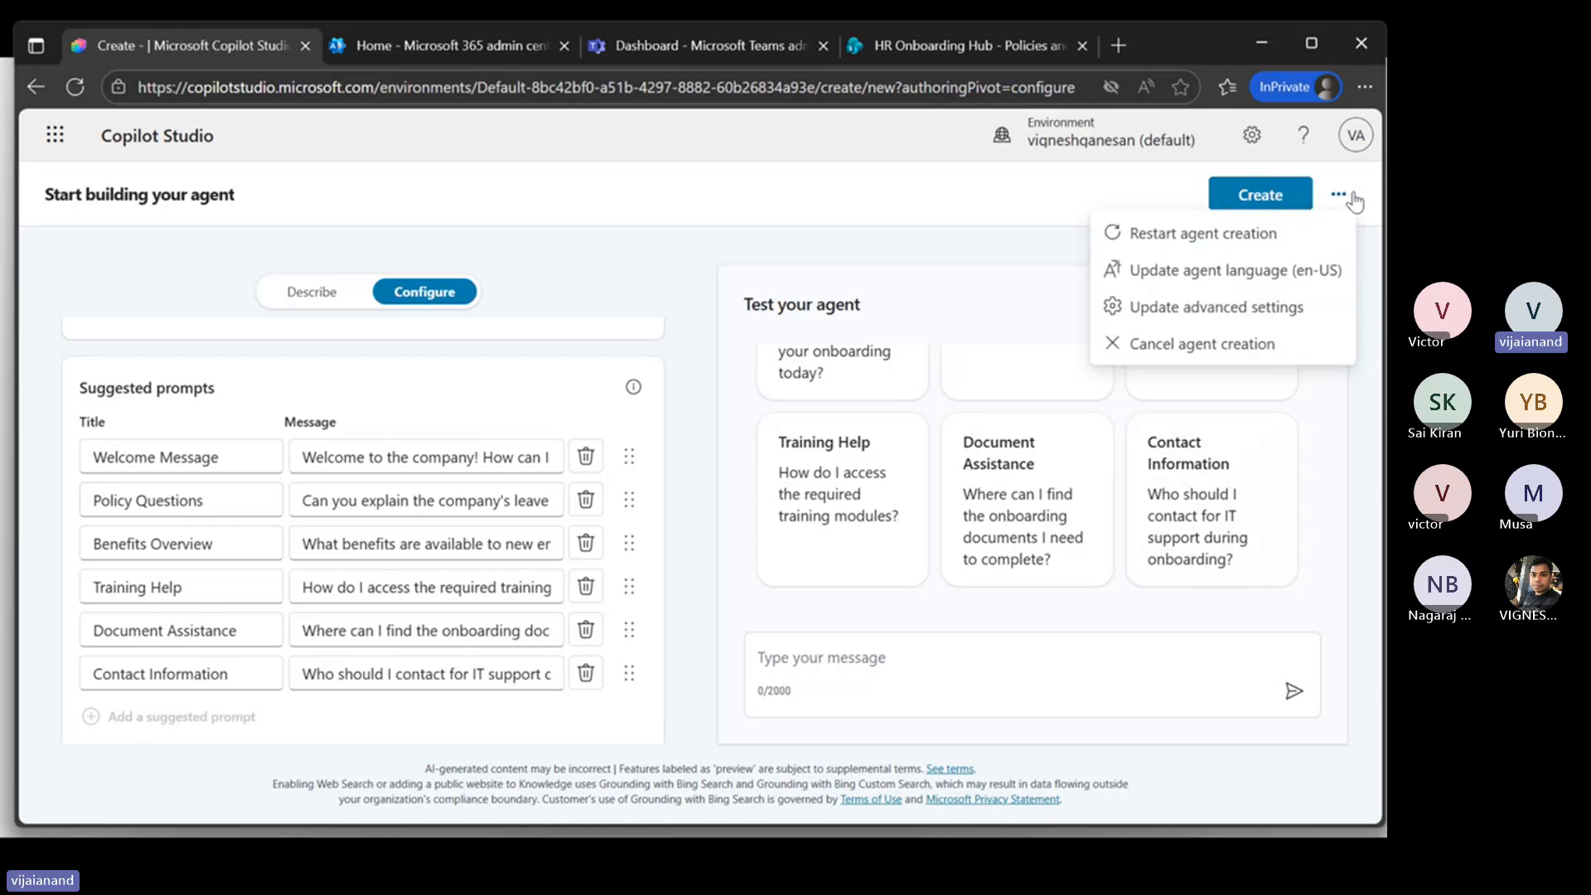
left_click(1249, 356)
left_click(853, 507)
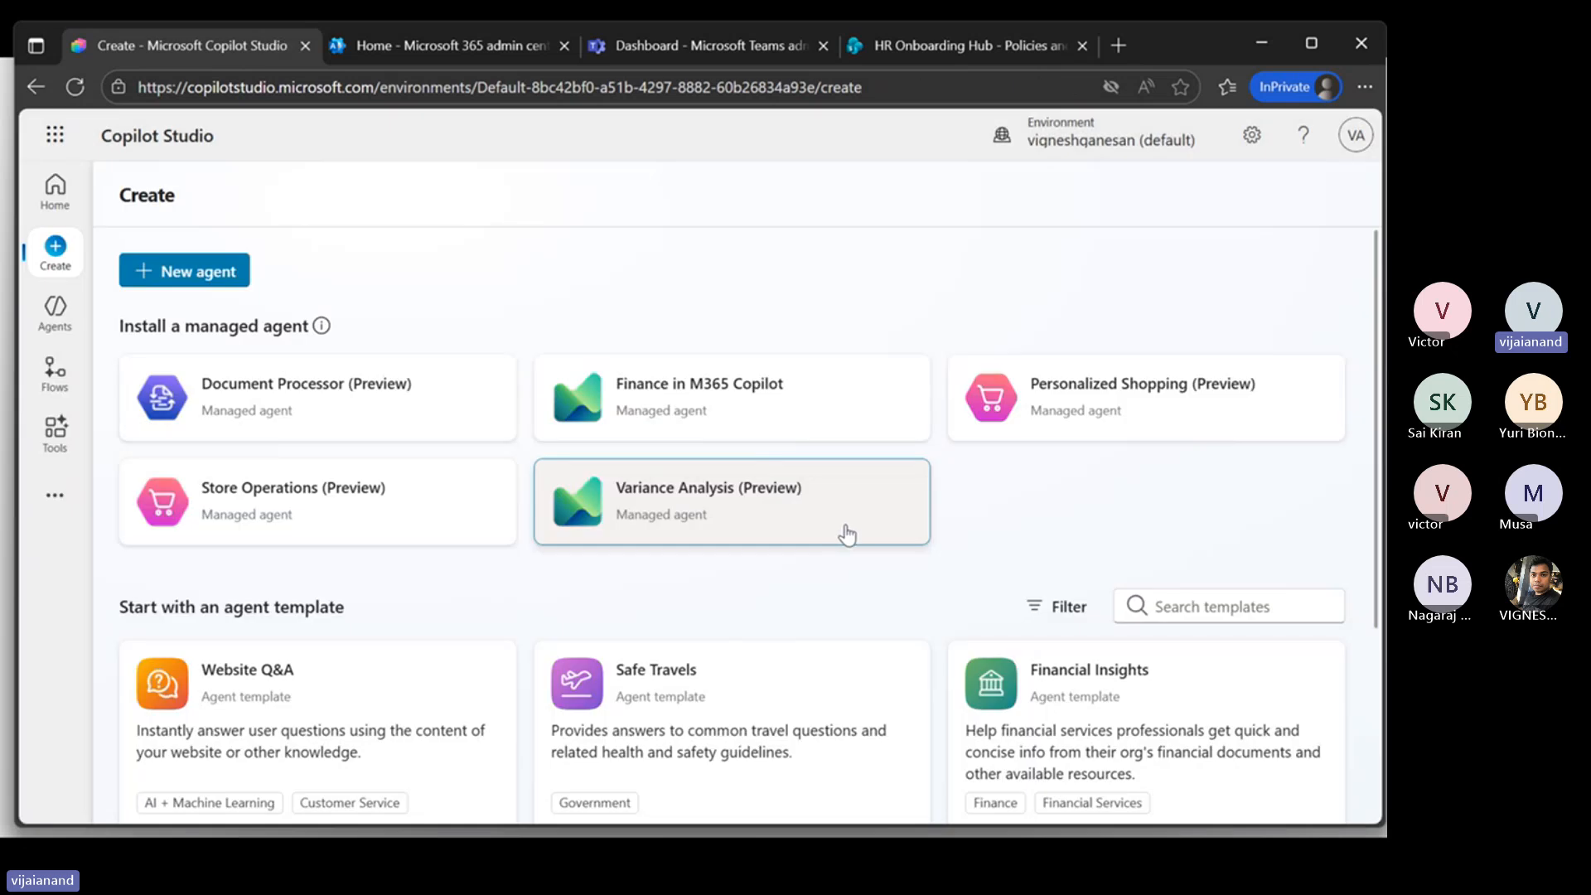
Step: Look through a new agent's blank configuration form and cancel its creation
left_click(167, 272)
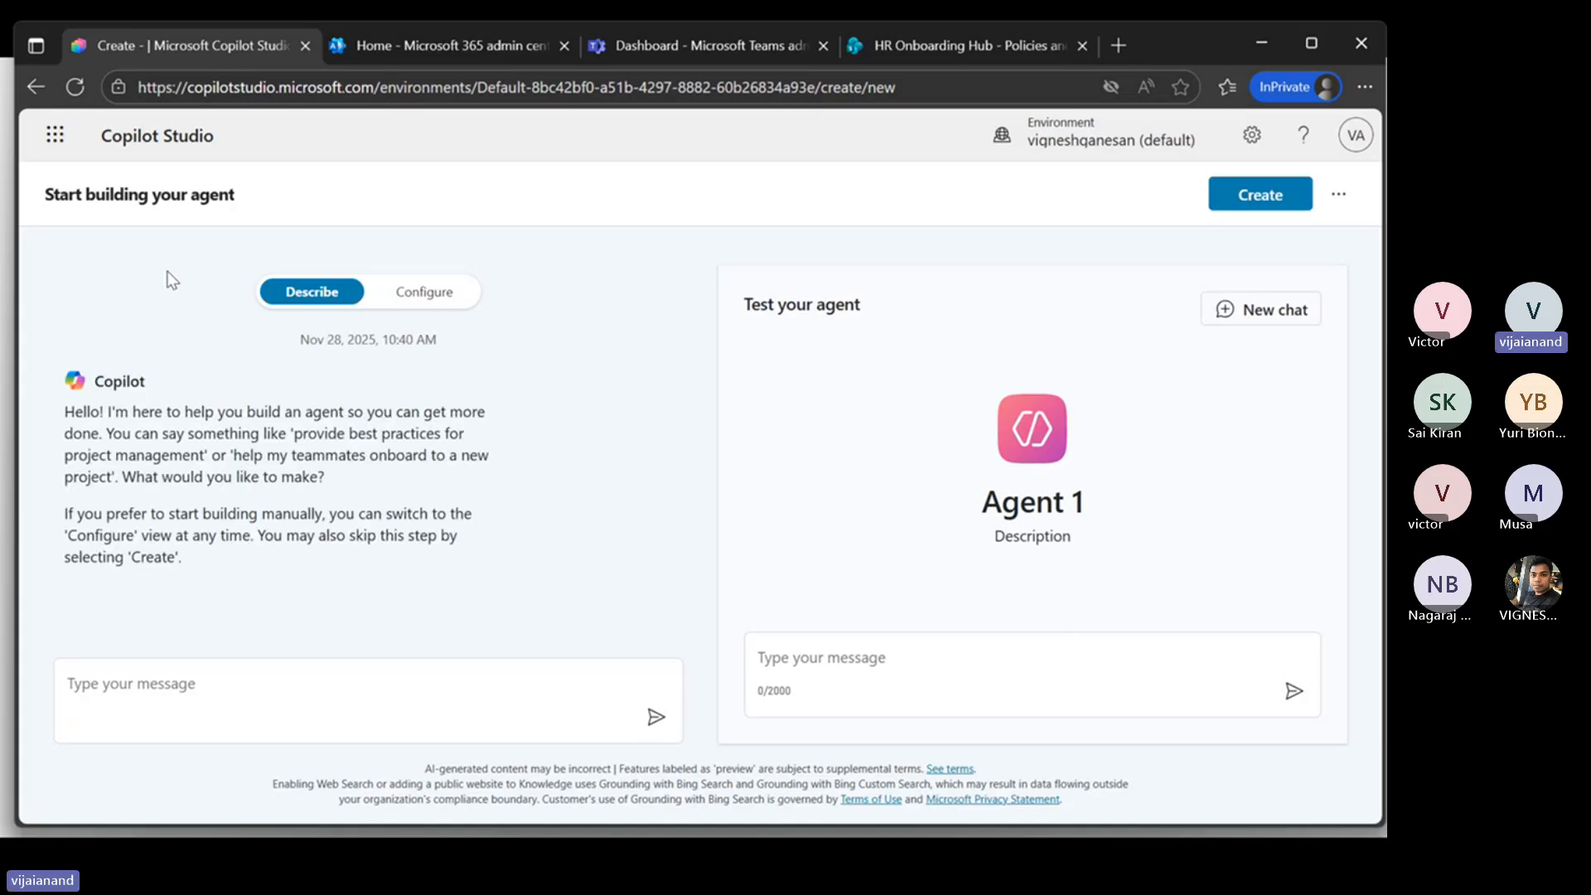
left_click(403, 293)
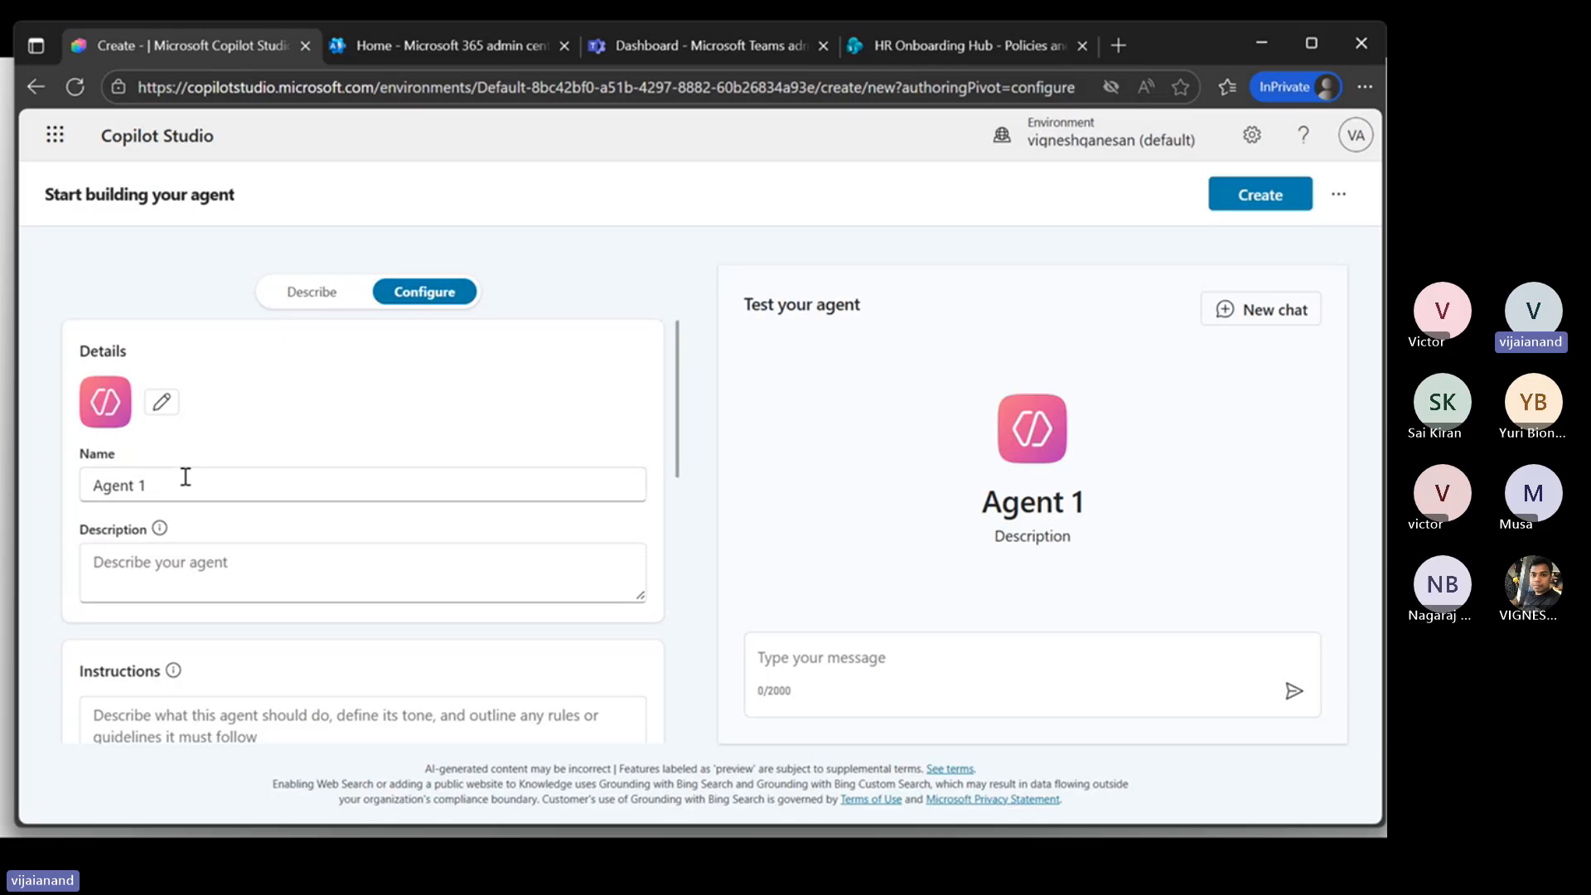
scroll(459, 533, "down", 2)
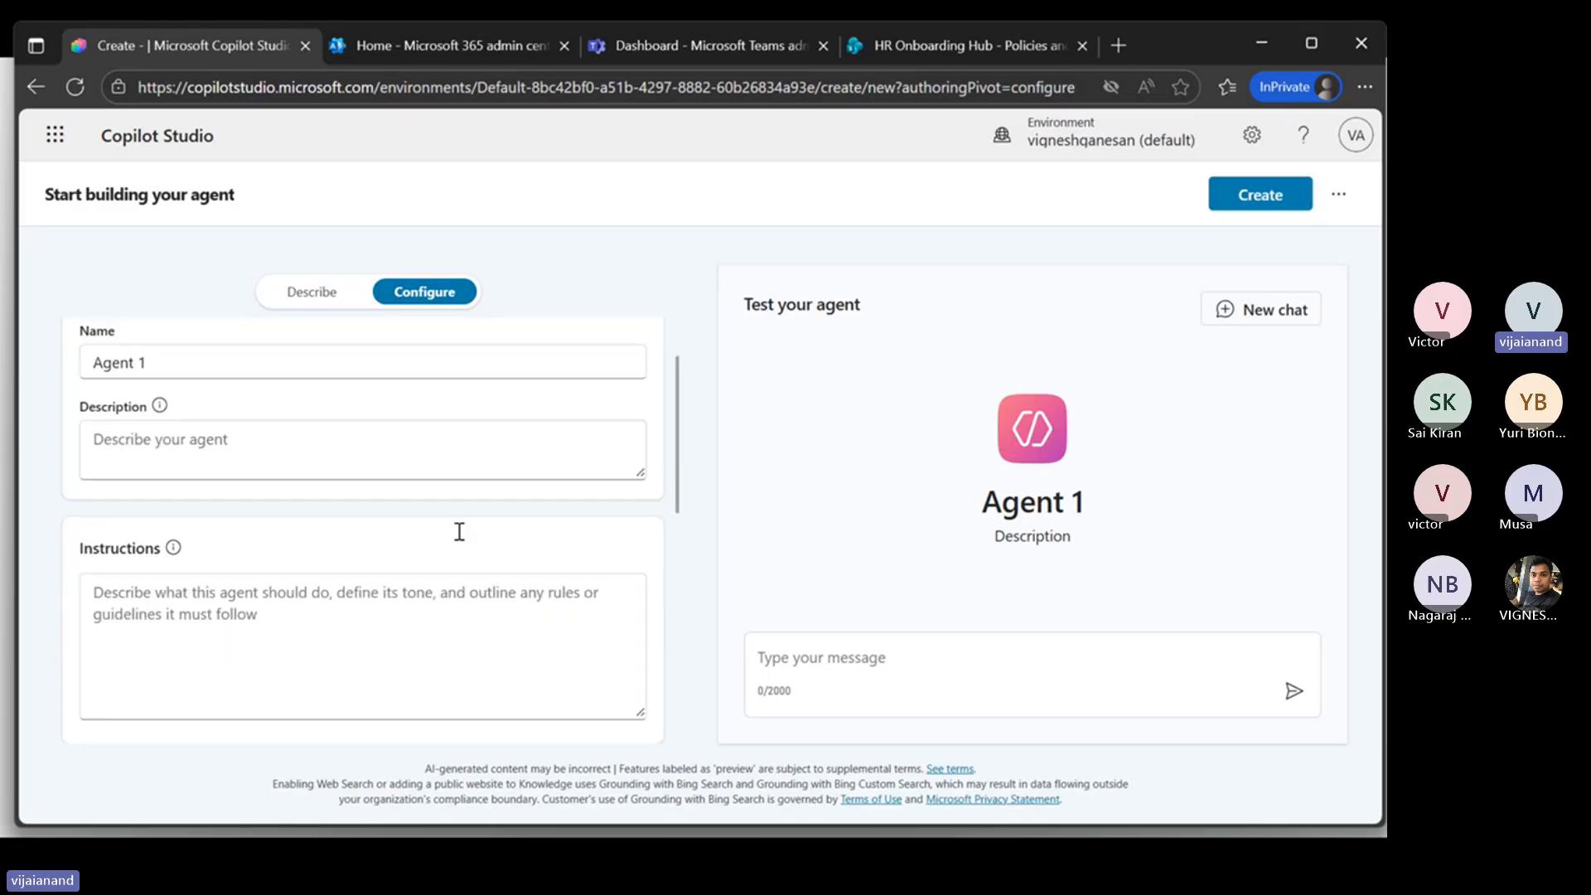
scroll(464, 533, "up", 2)
scroll(161, 575, "down", 4)
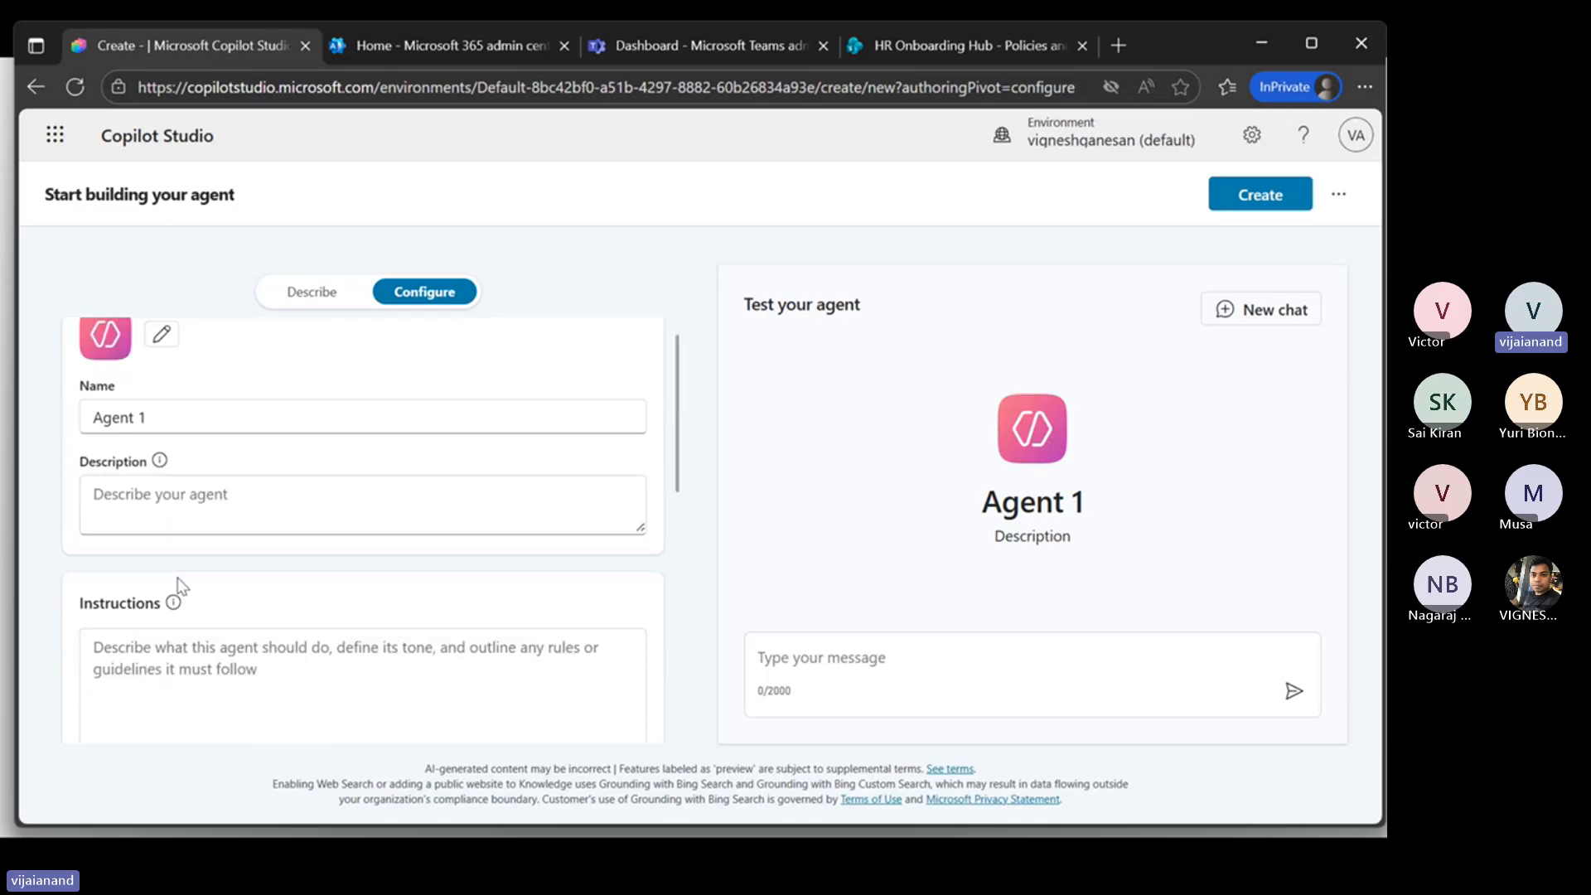
scroll(295, 433, "down", 4)
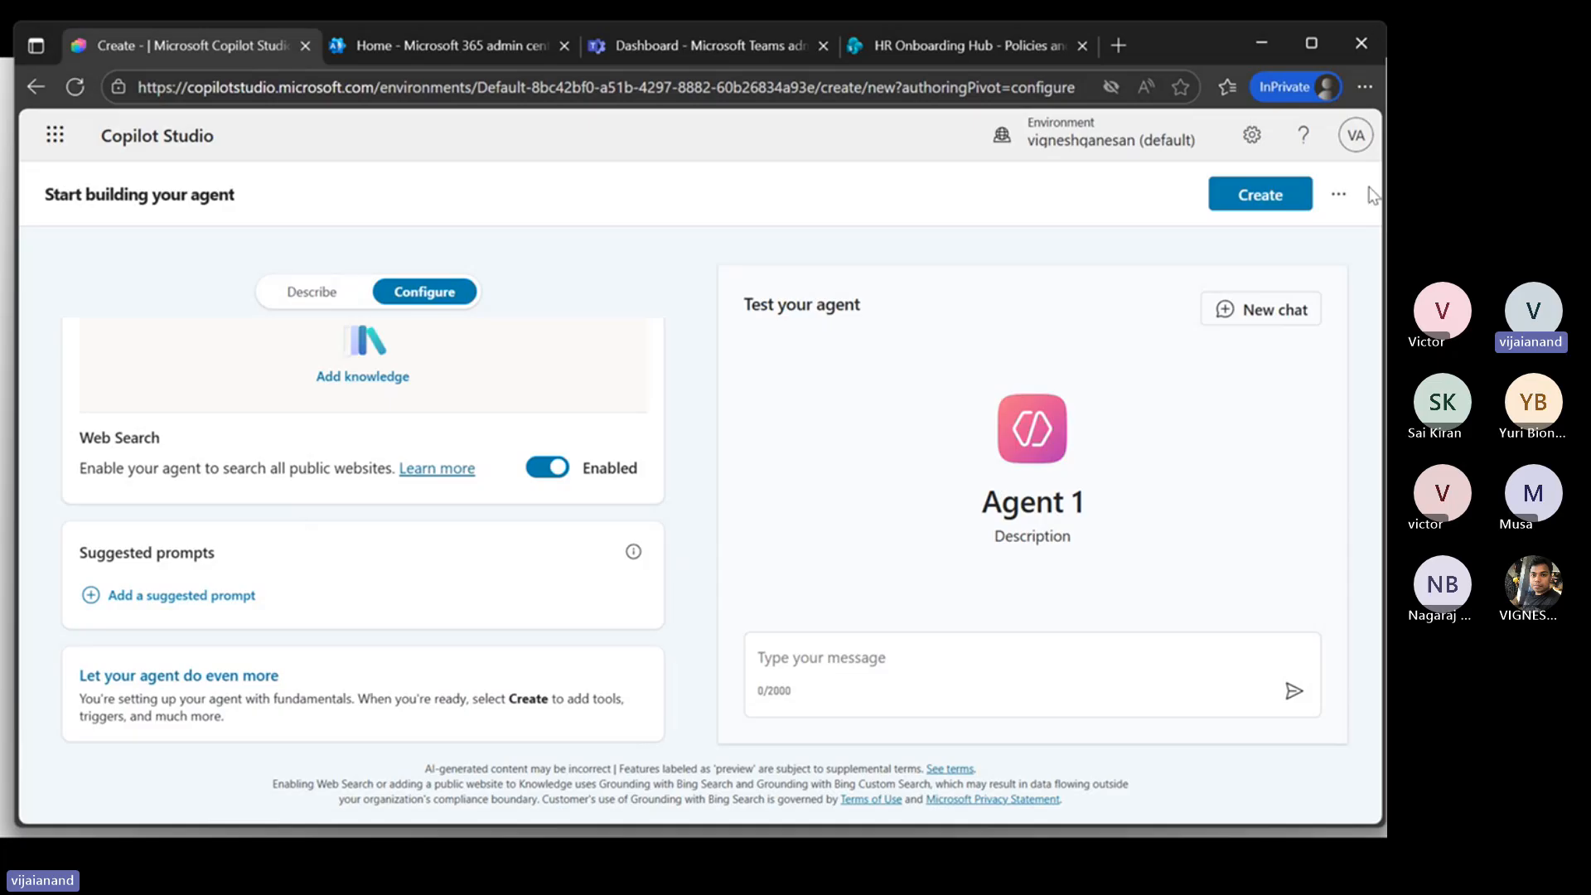
left_click(1338, 196)
left_click(1286, 346)
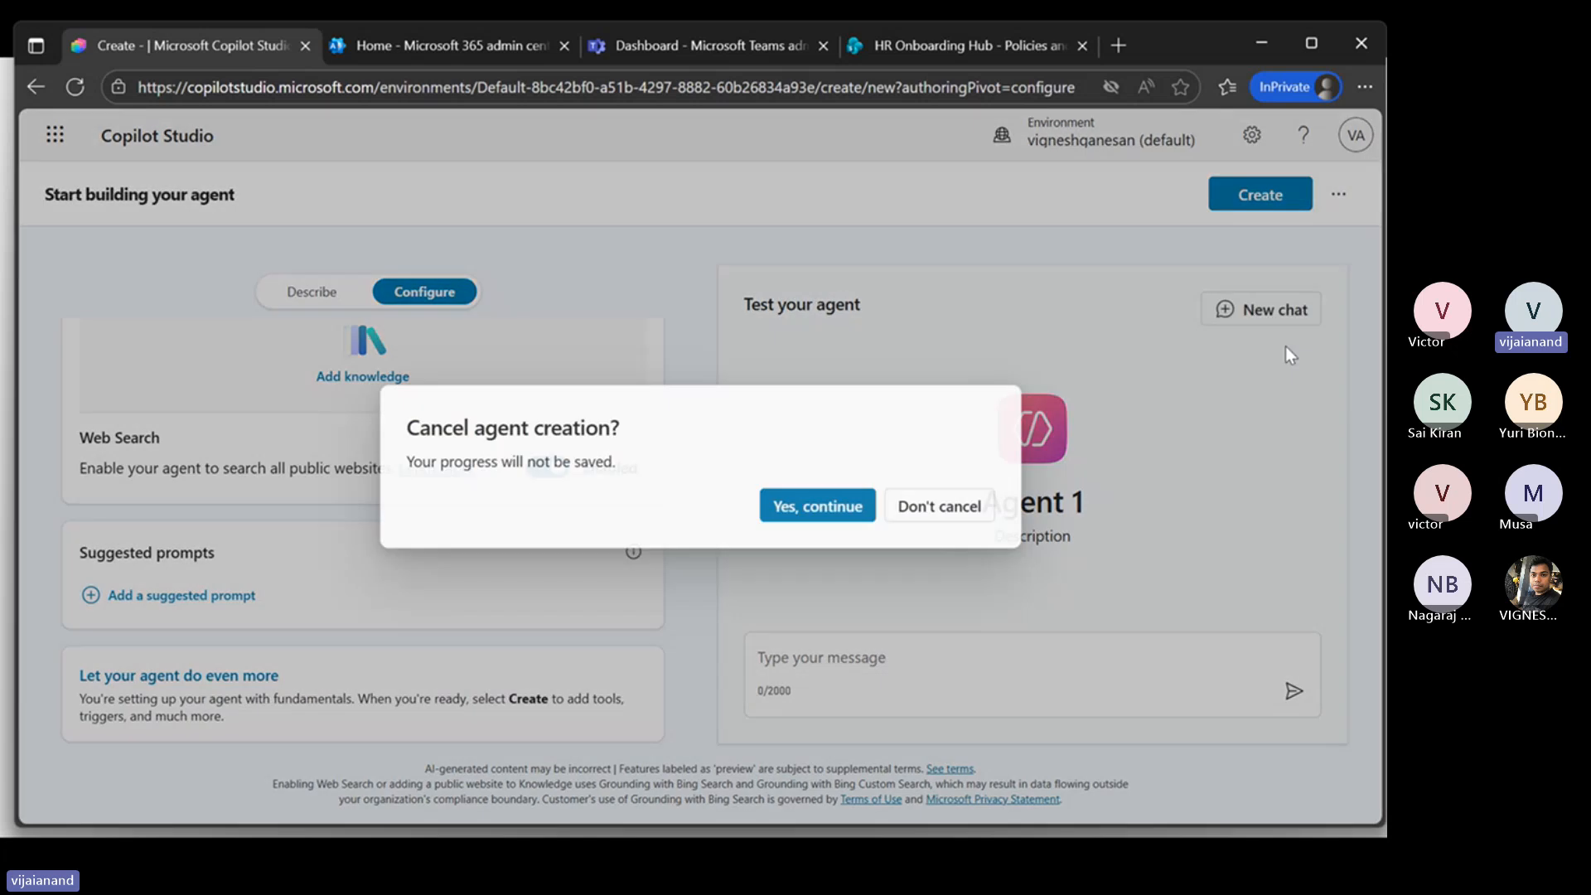
left_click(820, 510)
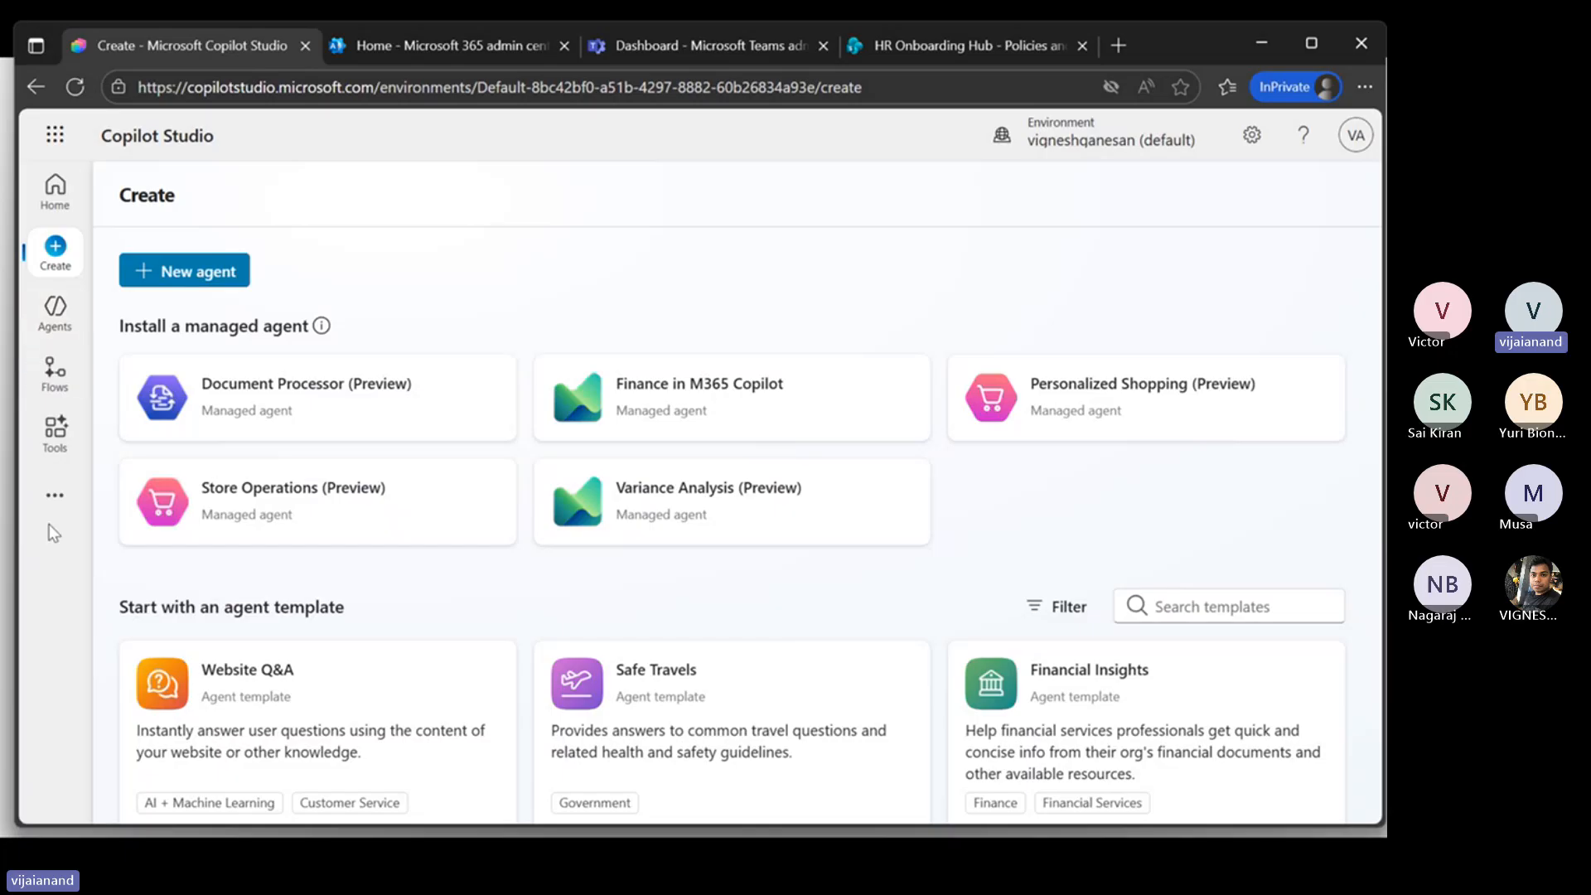
Step: Open the existing Employee Onboarding 360 agent and check which additional sections it offers
left_click(58, 315)
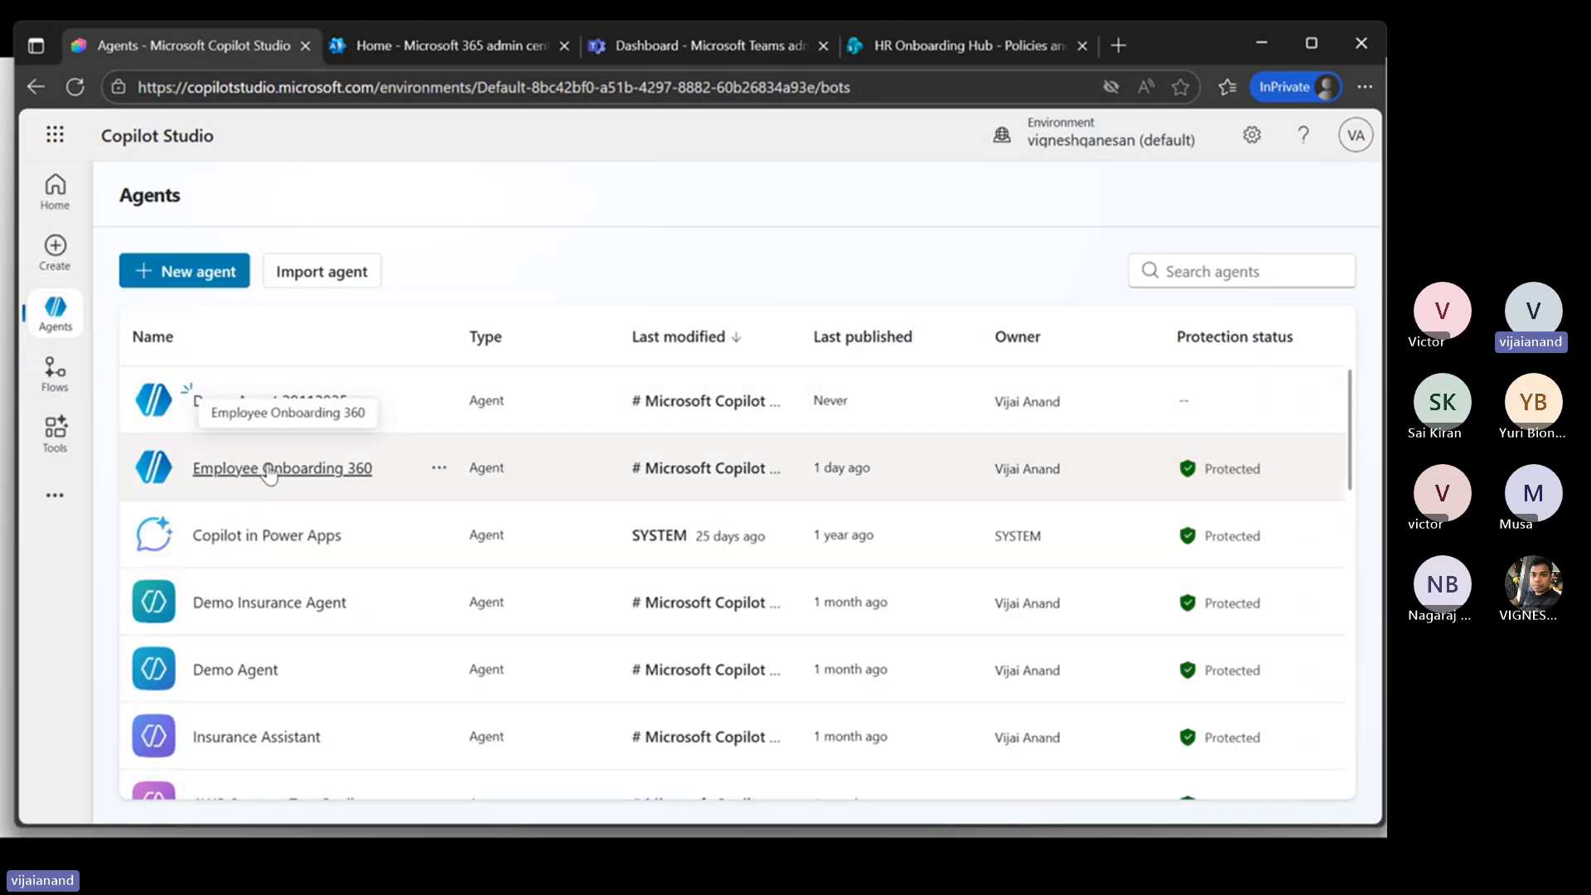
left_click(343, 470)
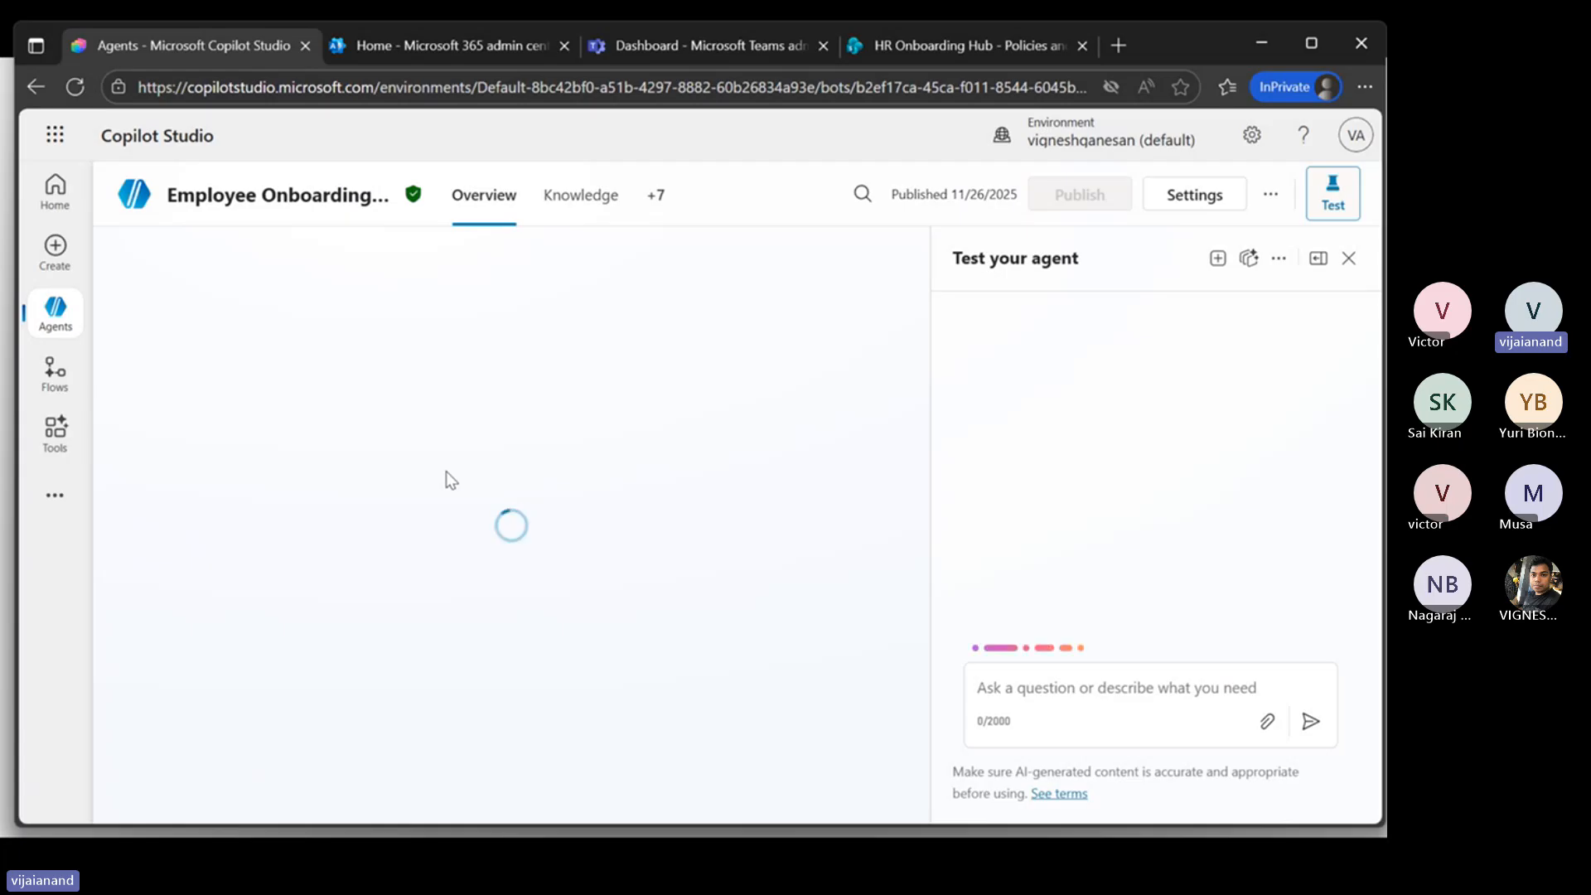
left_click(656, 199)
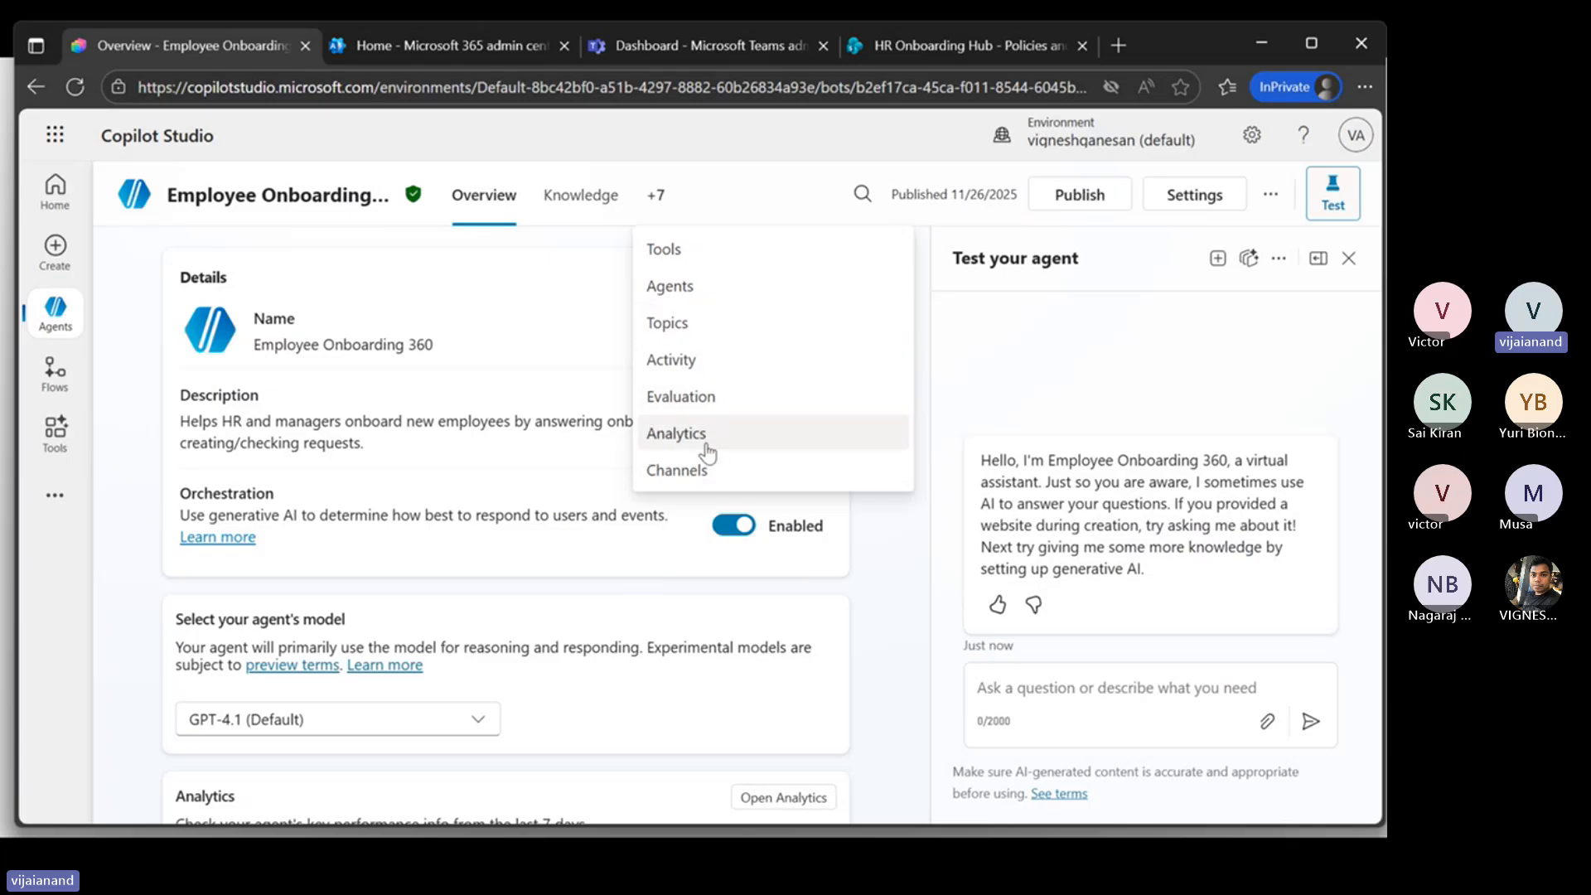
left_click(900, 569)
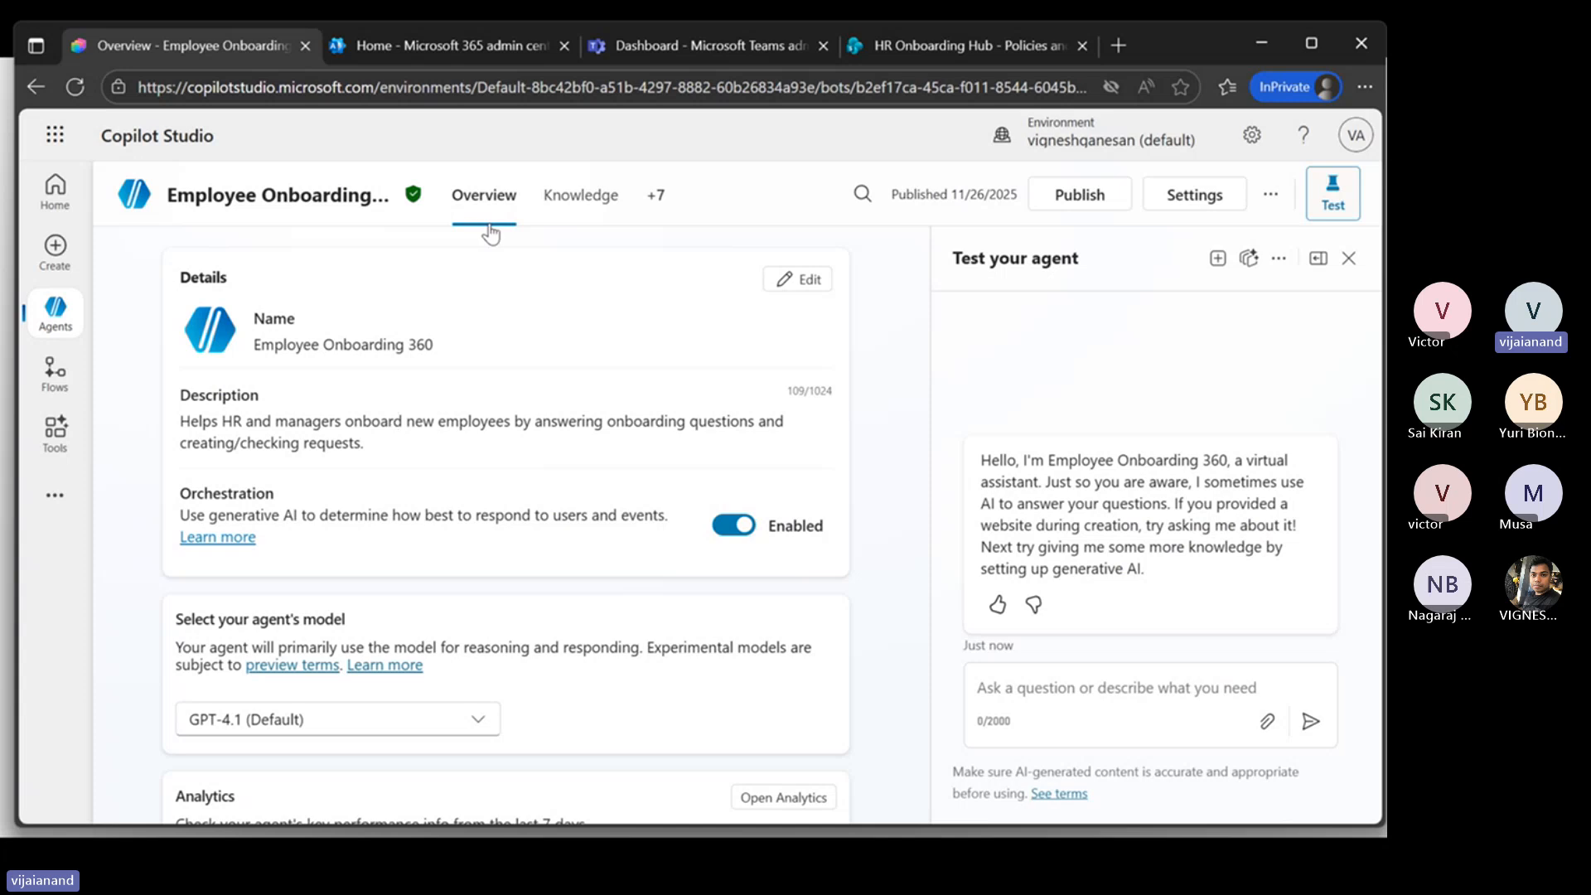
Step: Review the Employee Onboarding 360 agent's description and orchestration setting, and check the available models while keeping GPT-4.1
scroll(398, 373, "down", 1)
scroll(344, 326, "up", 1)
left_click_drag(181, 423, 419, 448)
scroll(500, 464, "down", 1)
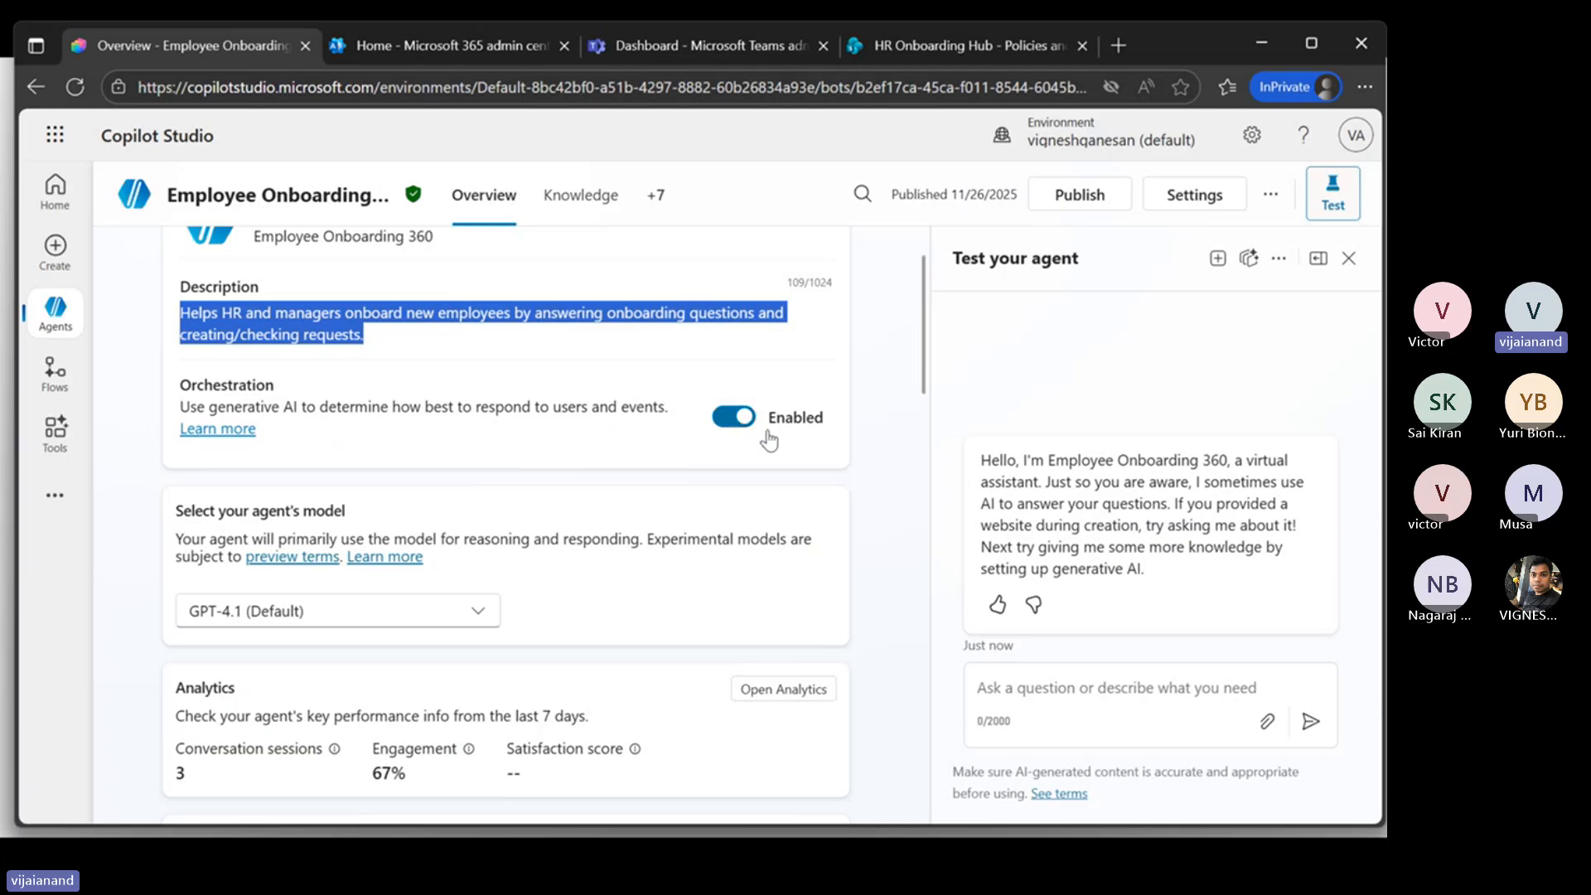
scroll(464, 539, "down", 3)
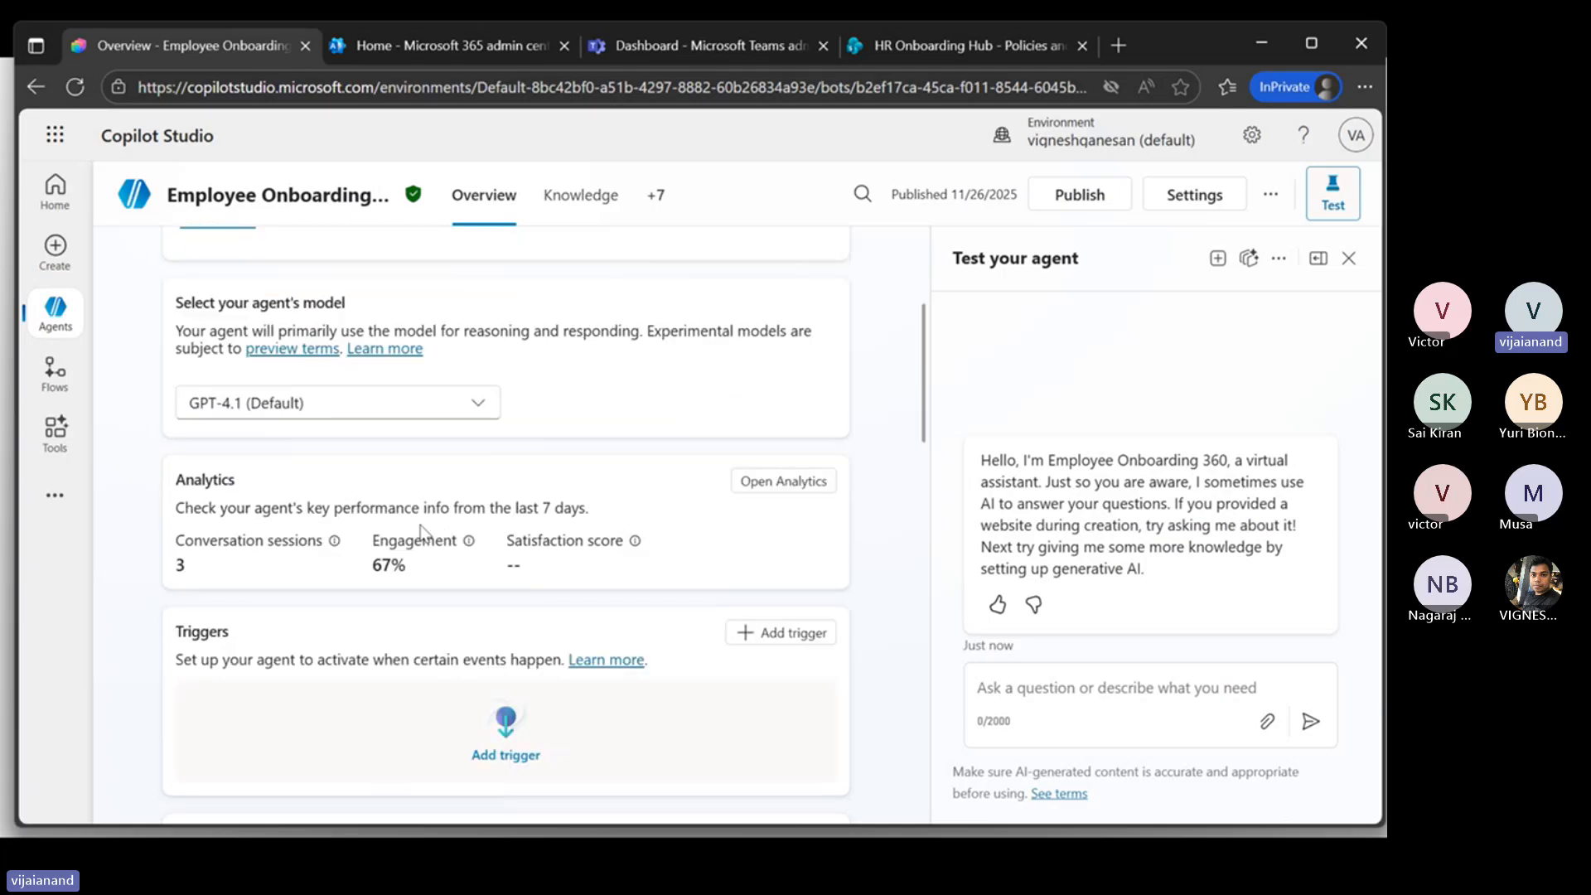
left_click(327, 404)
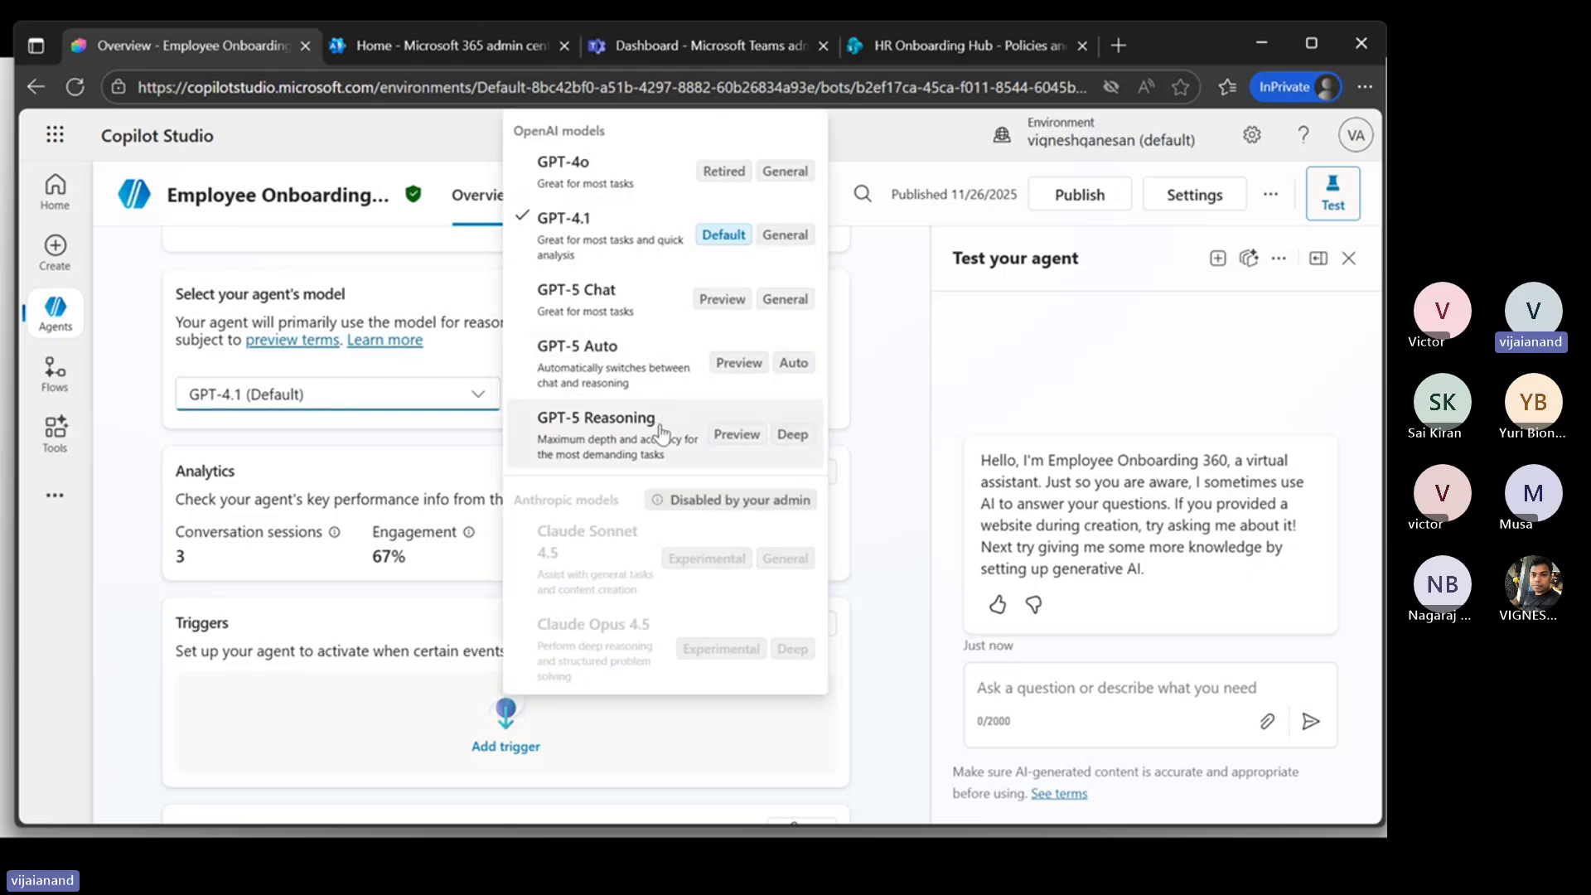
left_click(900, 390)
Step: Review the agent's analytics, triggers, instructions, knowledge, tools, connected agents and topics on its overview
scroll(886, 399, "down", 5)
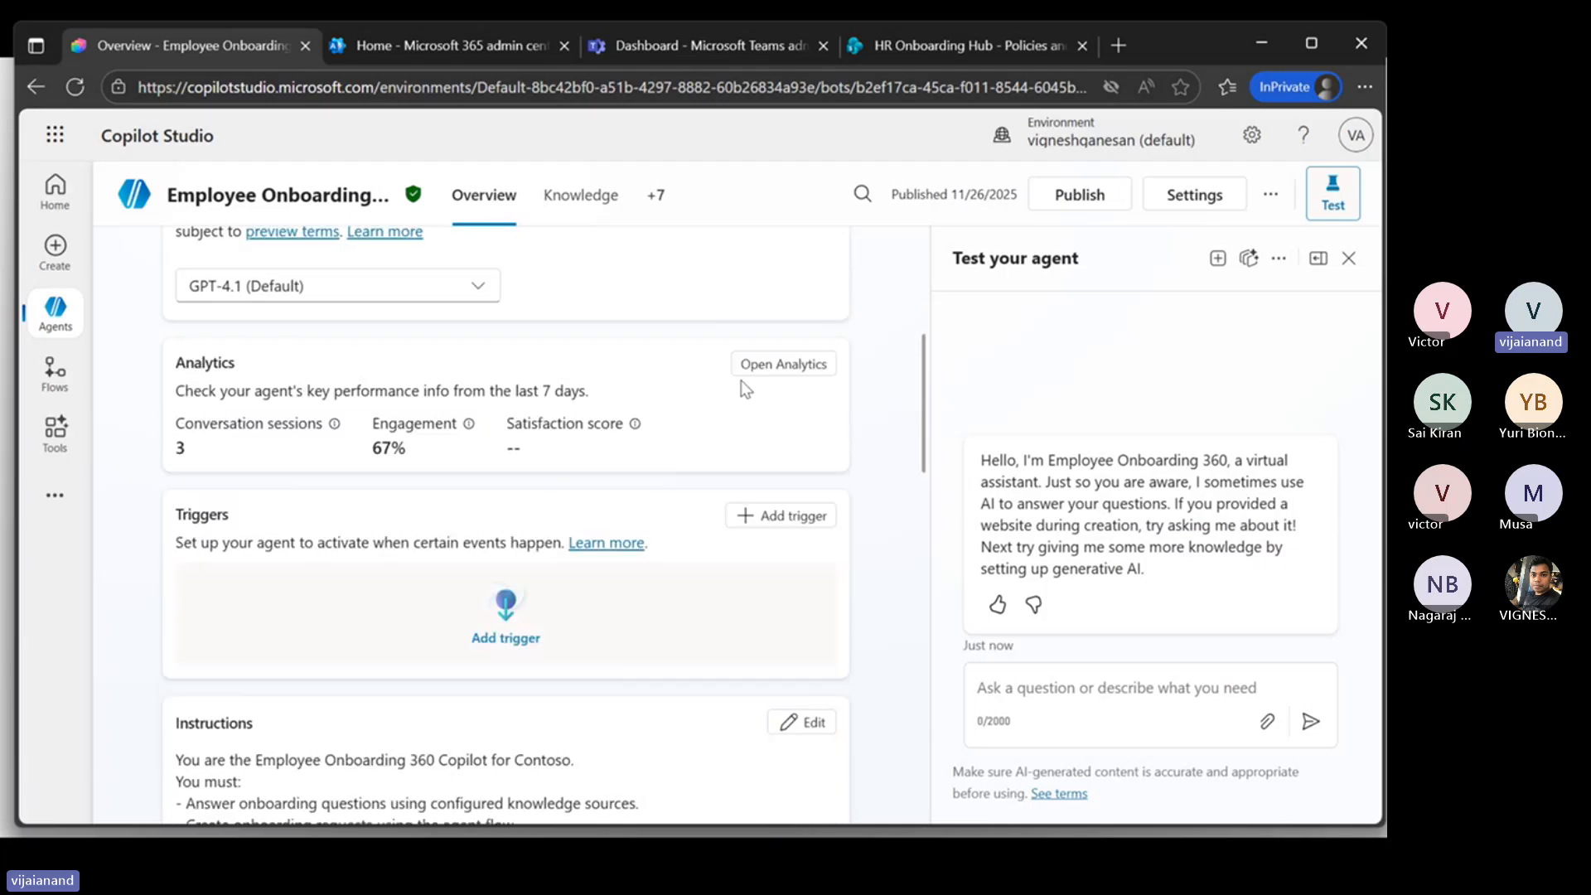
scroll(796, 431, "down", 1)
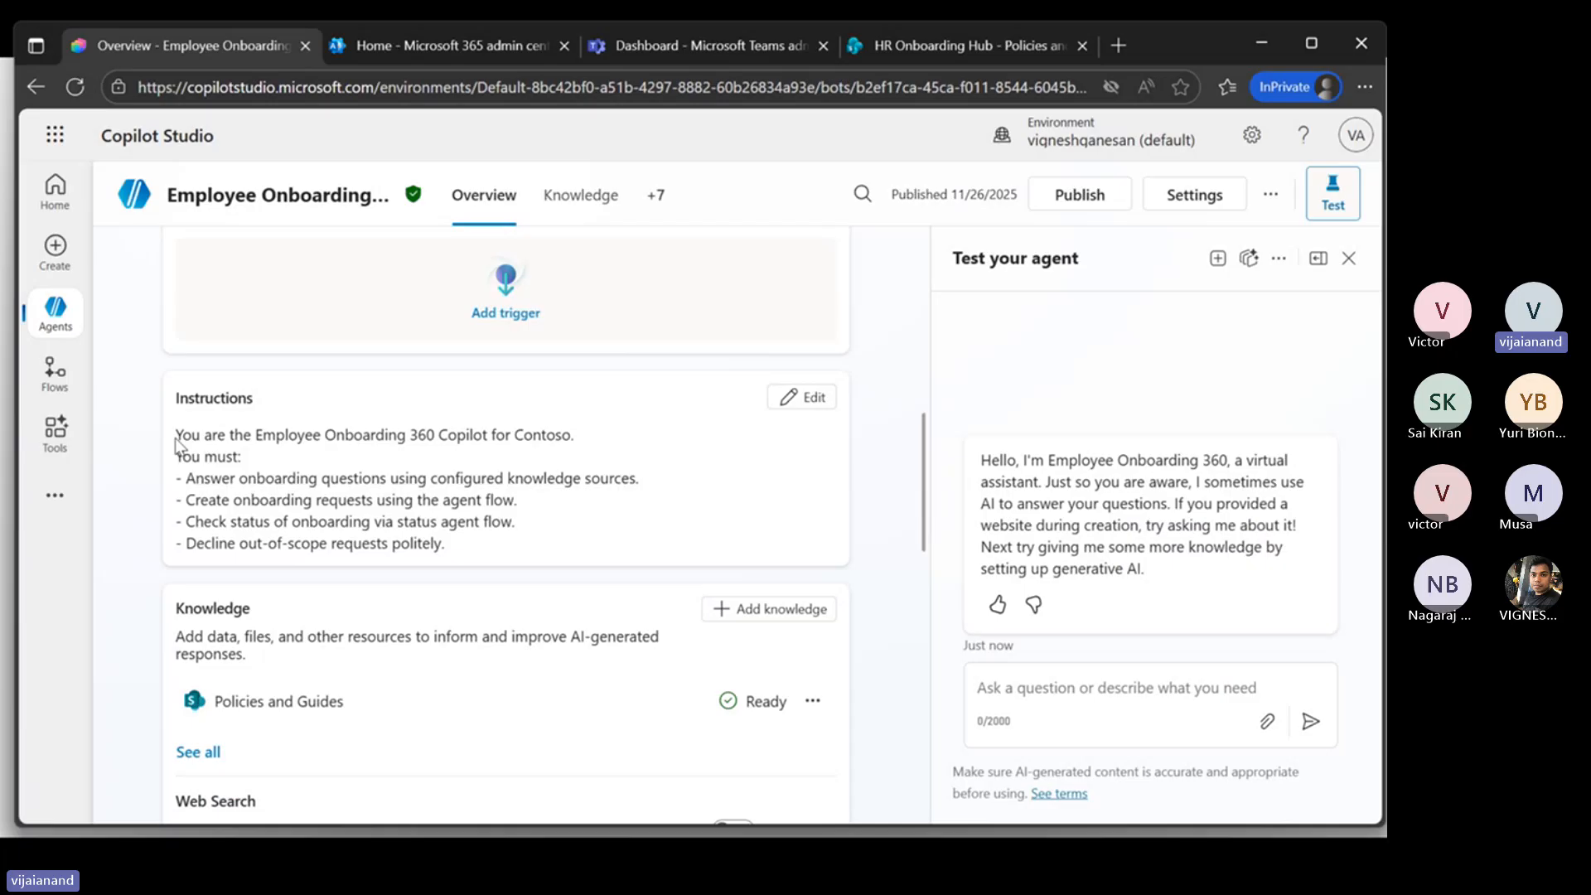
scroll(304, 334, "down", 3)
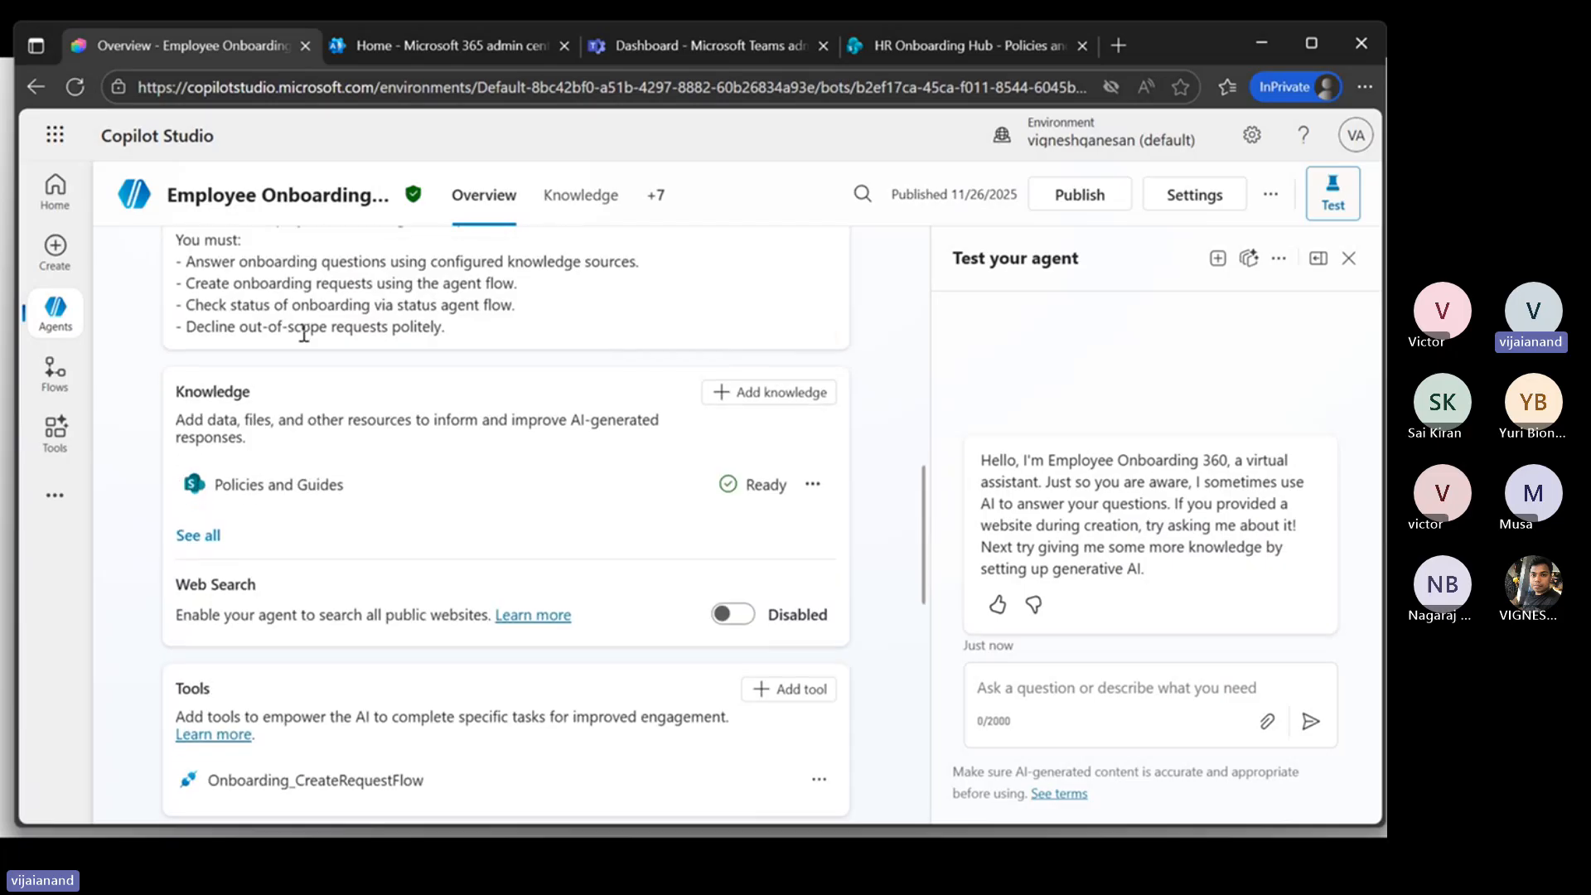
scroll(317, 343, "down", 5)
scroll(273, 362, "up", 3)
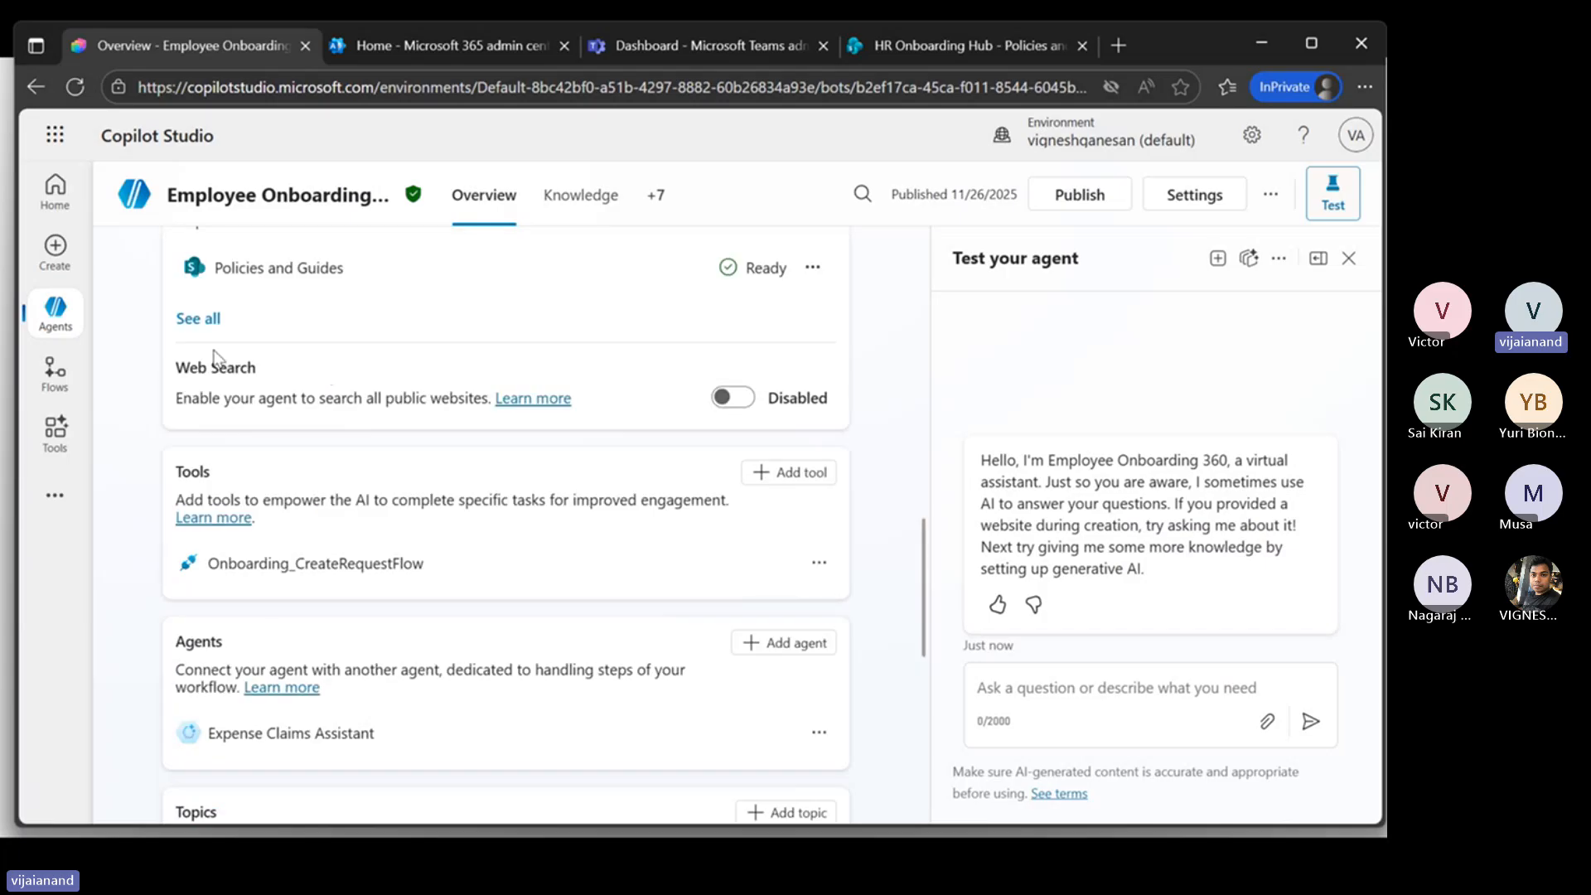
scroll(530, 647, "down", 8)
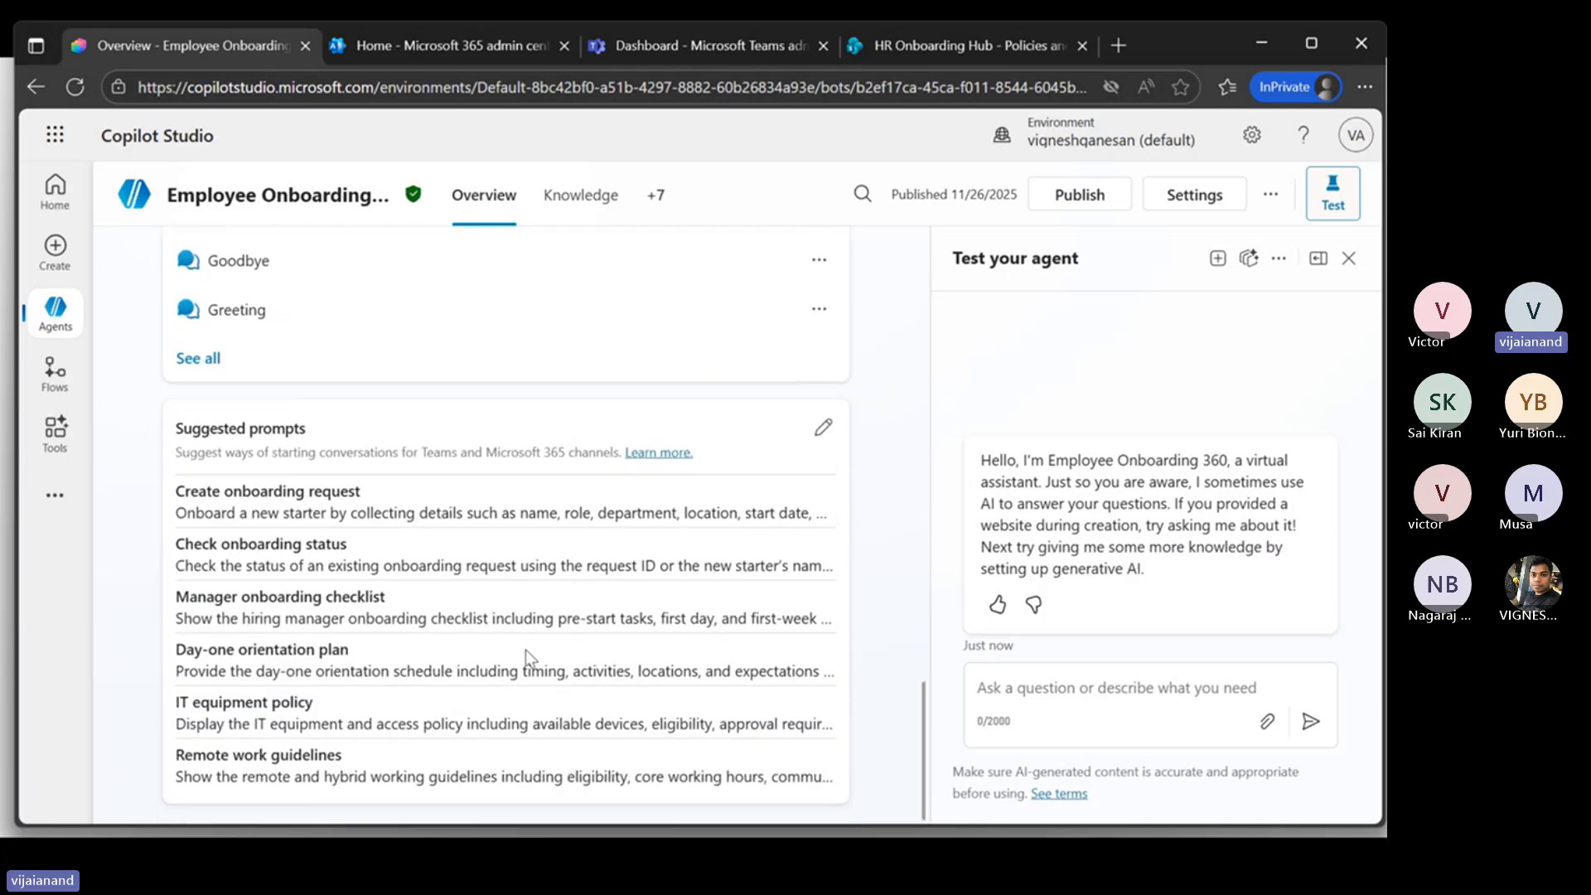
Step: Open the agent's suggested prompts for editing, review their titles and prompt texts, and return to the upper overview sections
left_click(821, 431)
scroll(477, 491, "down", 2)
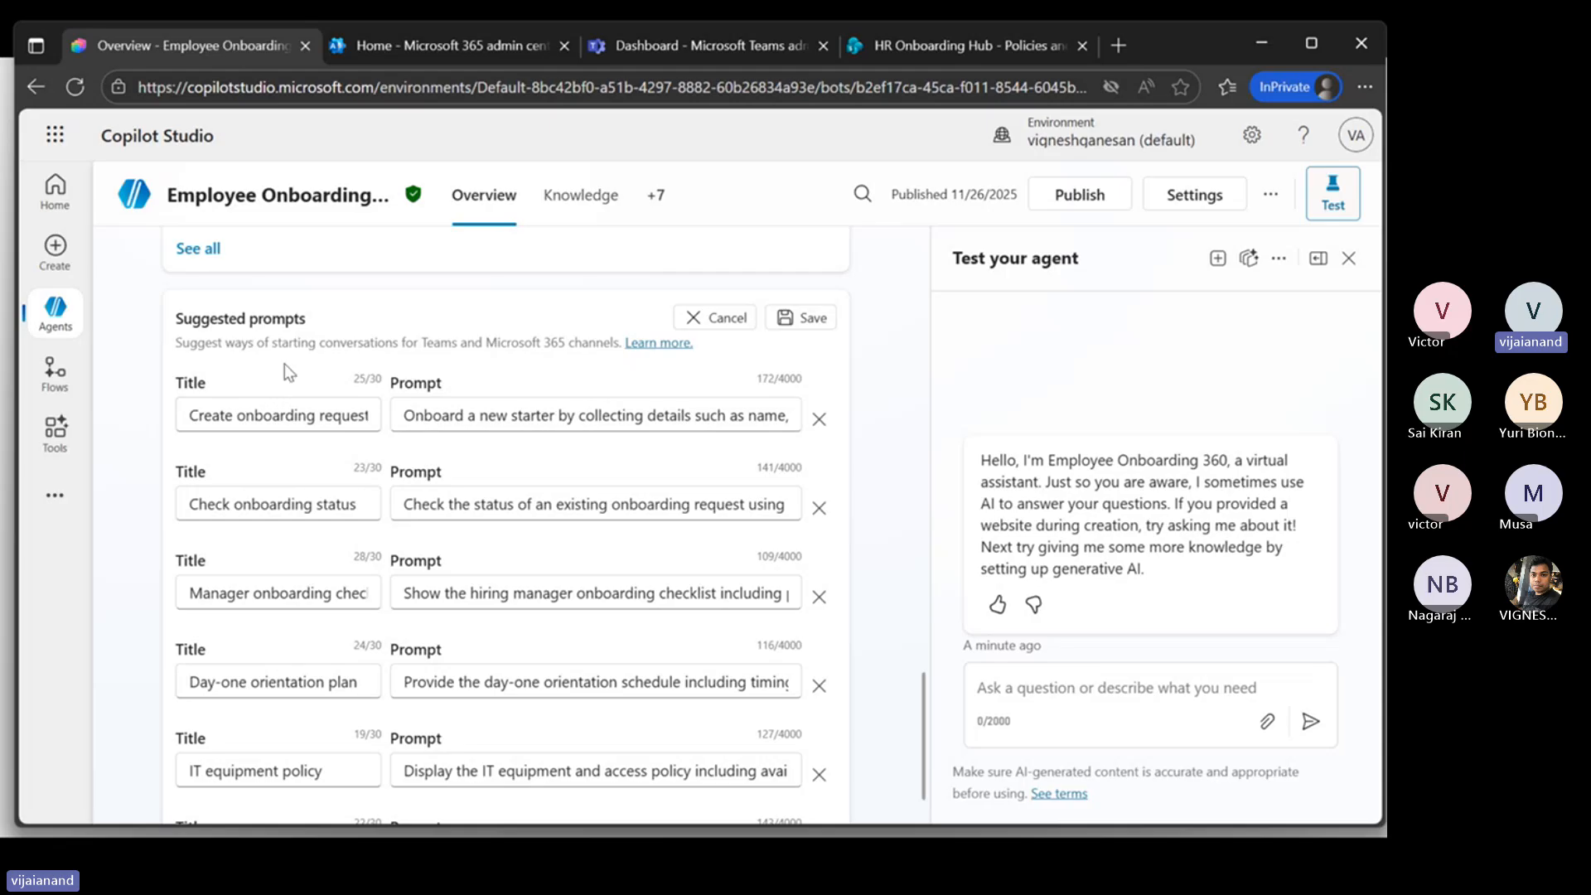
scroll(285, 365, "up", 10)
scroll(464, 393, "up", 8)
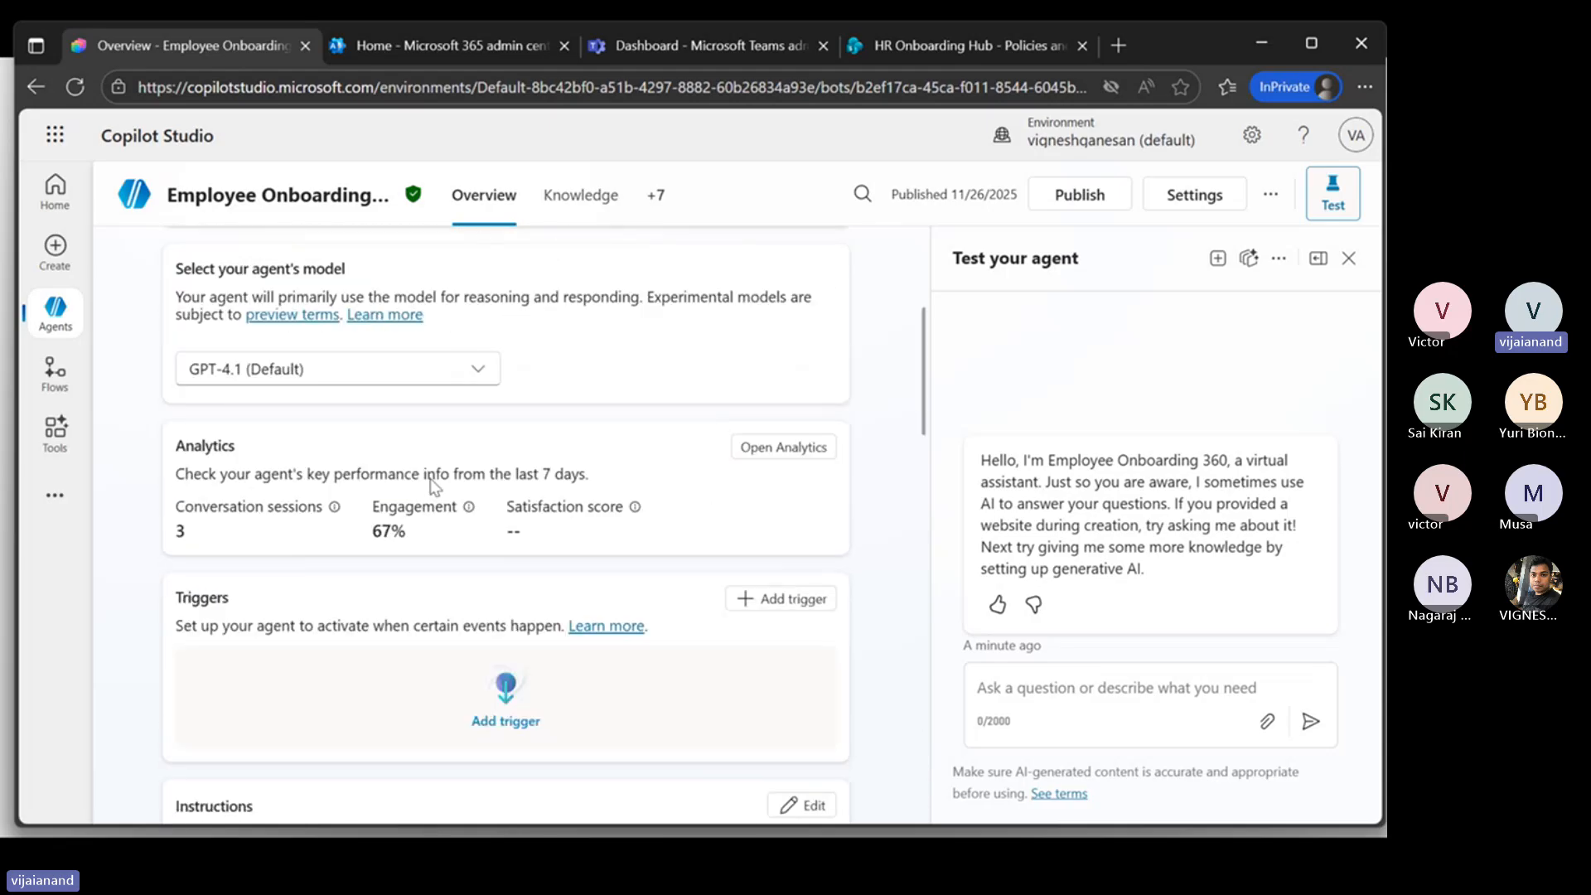
Step: Open the agent's knowledge sources, examine how a SharePoint source is added, and leave without adding one
left_click(596, 207)
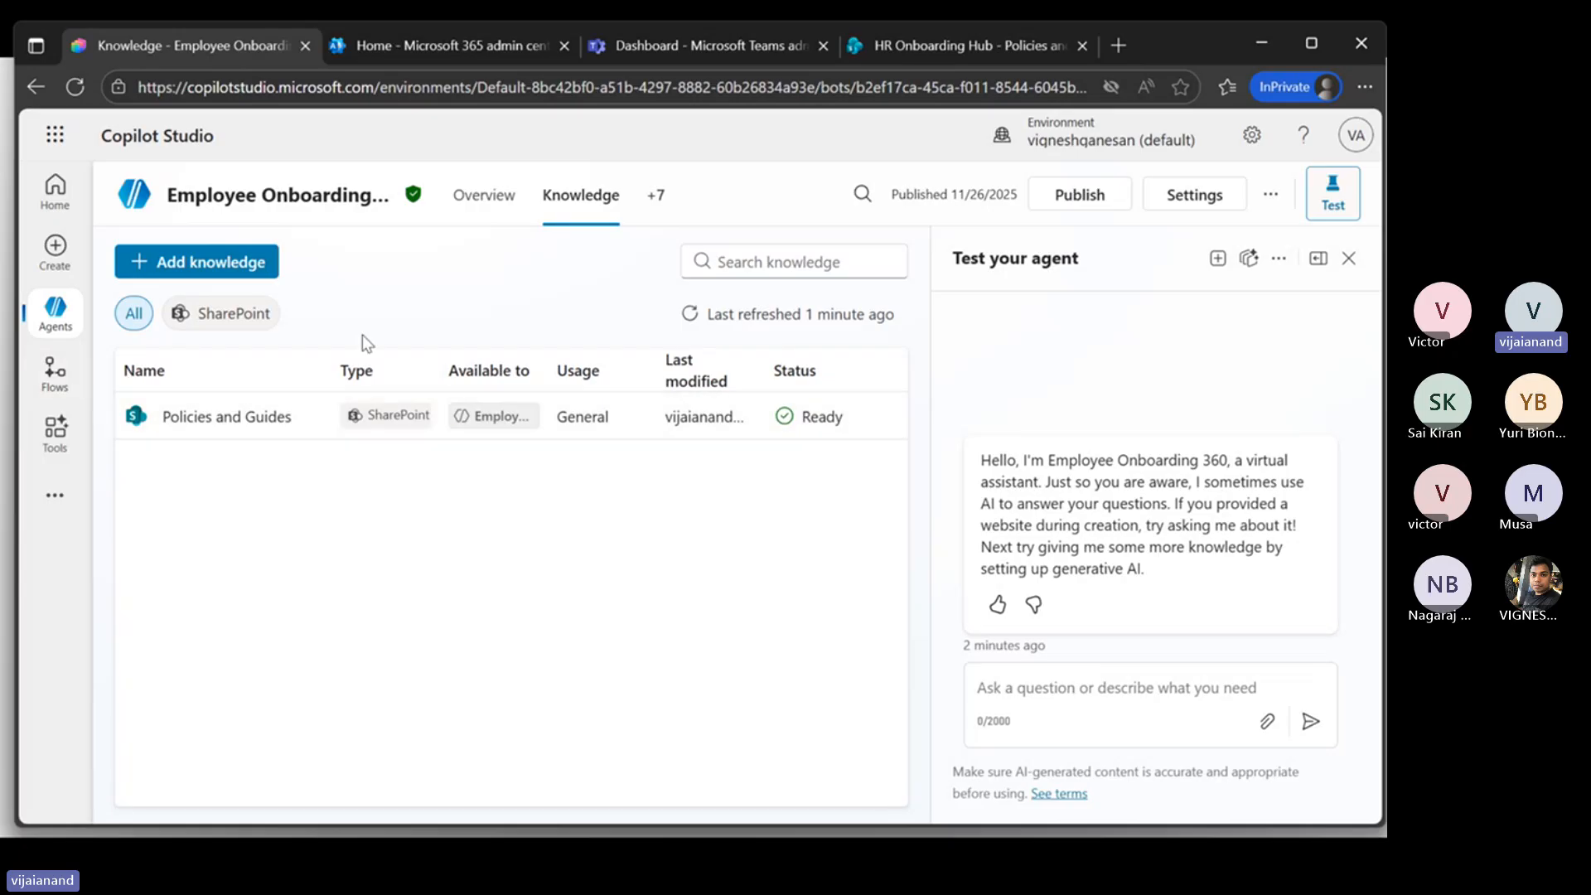
left_click(206, 264)
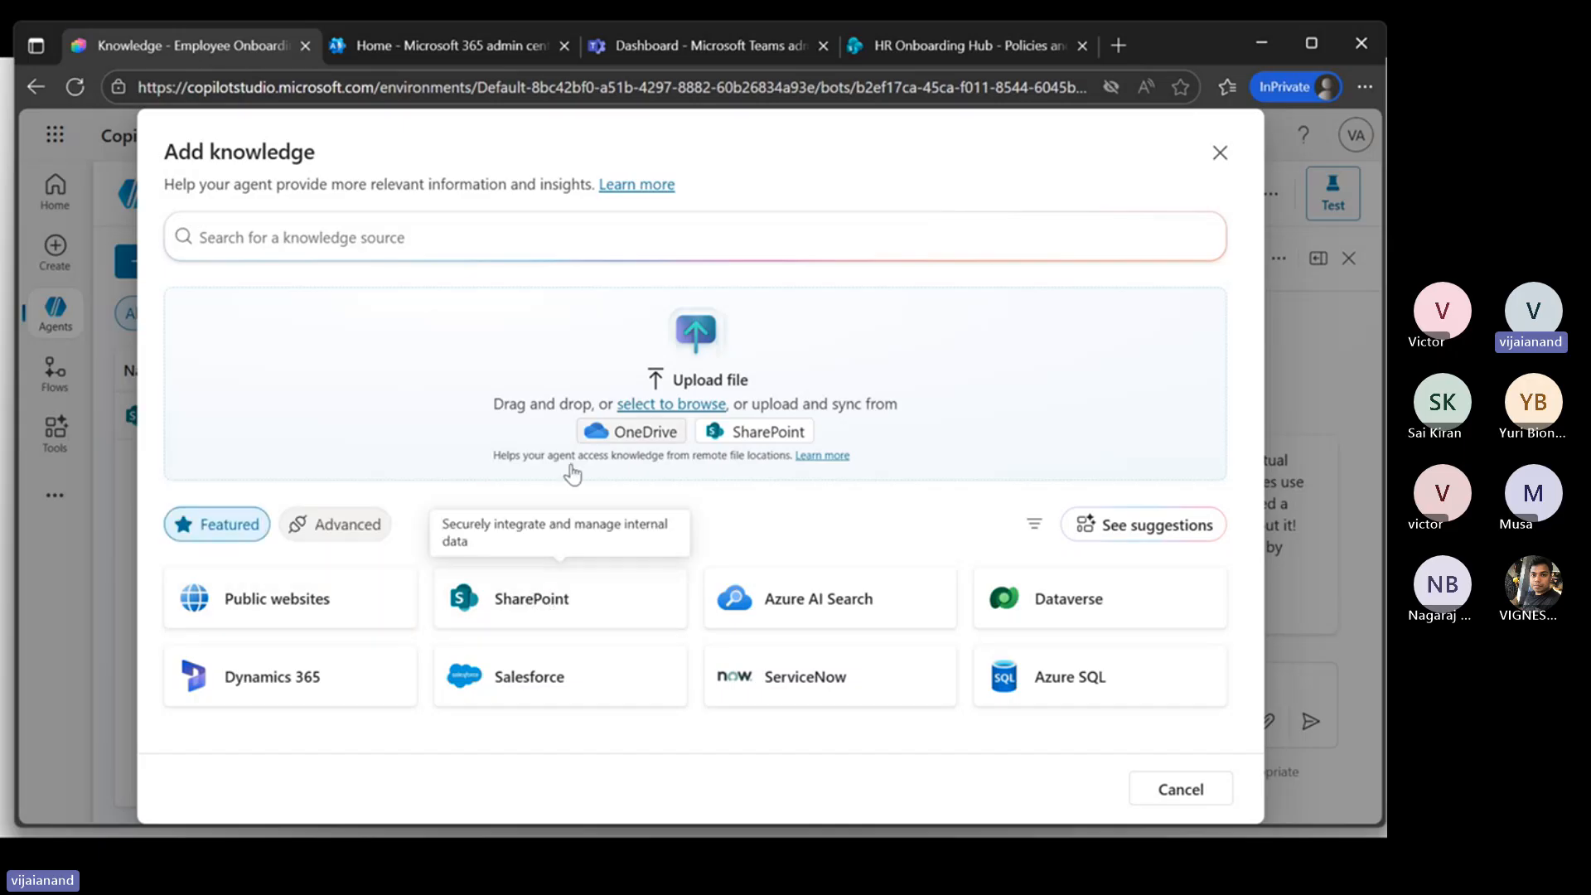
left_click(582, 607)
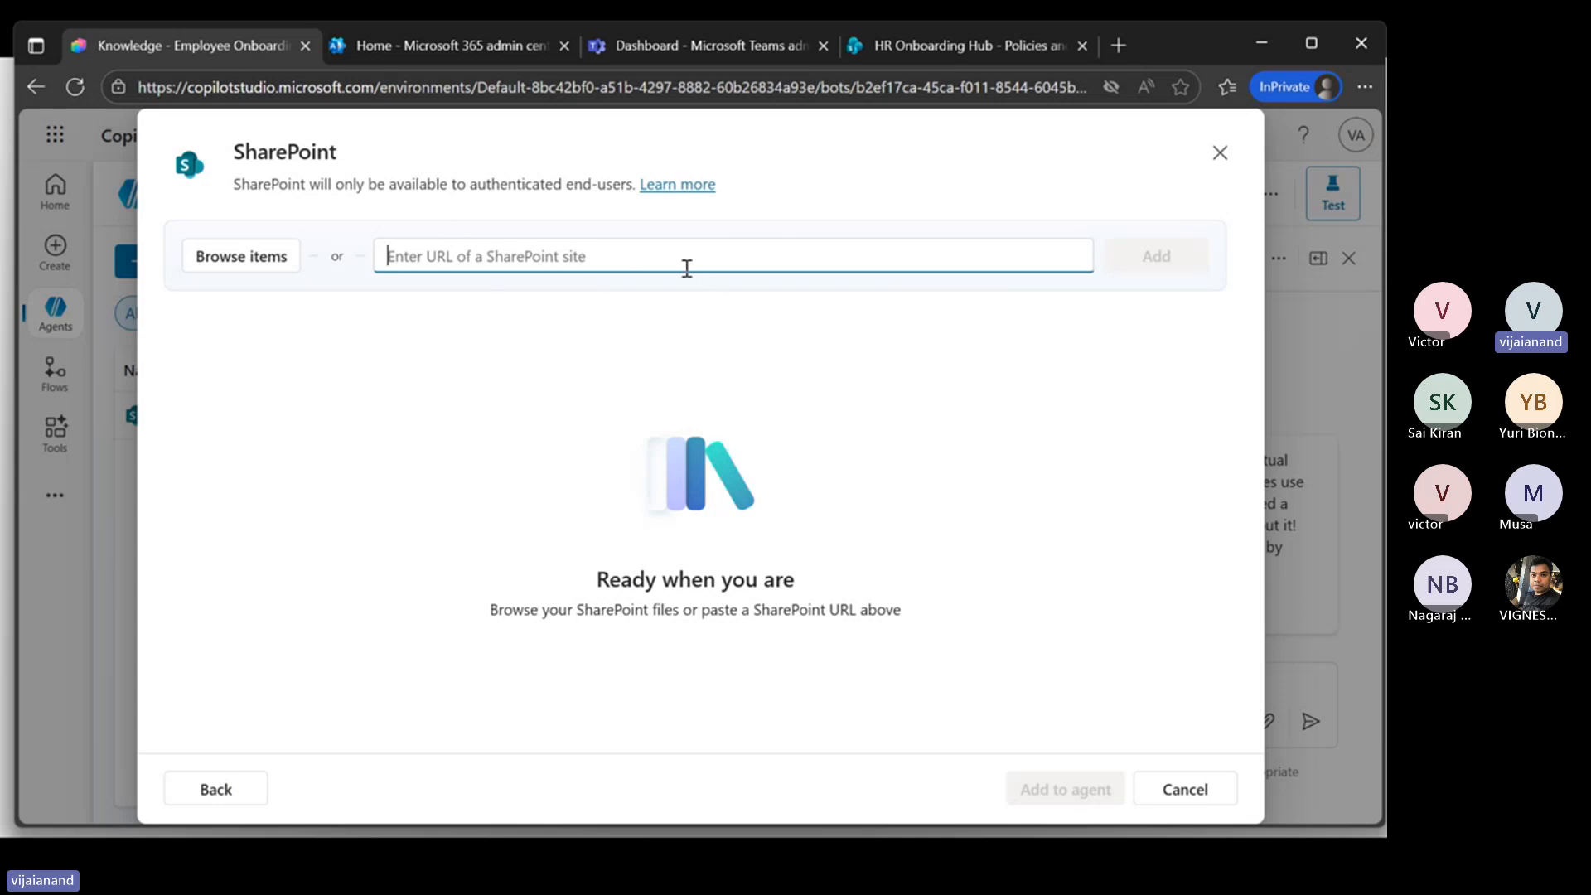
left_click(1219, 155)
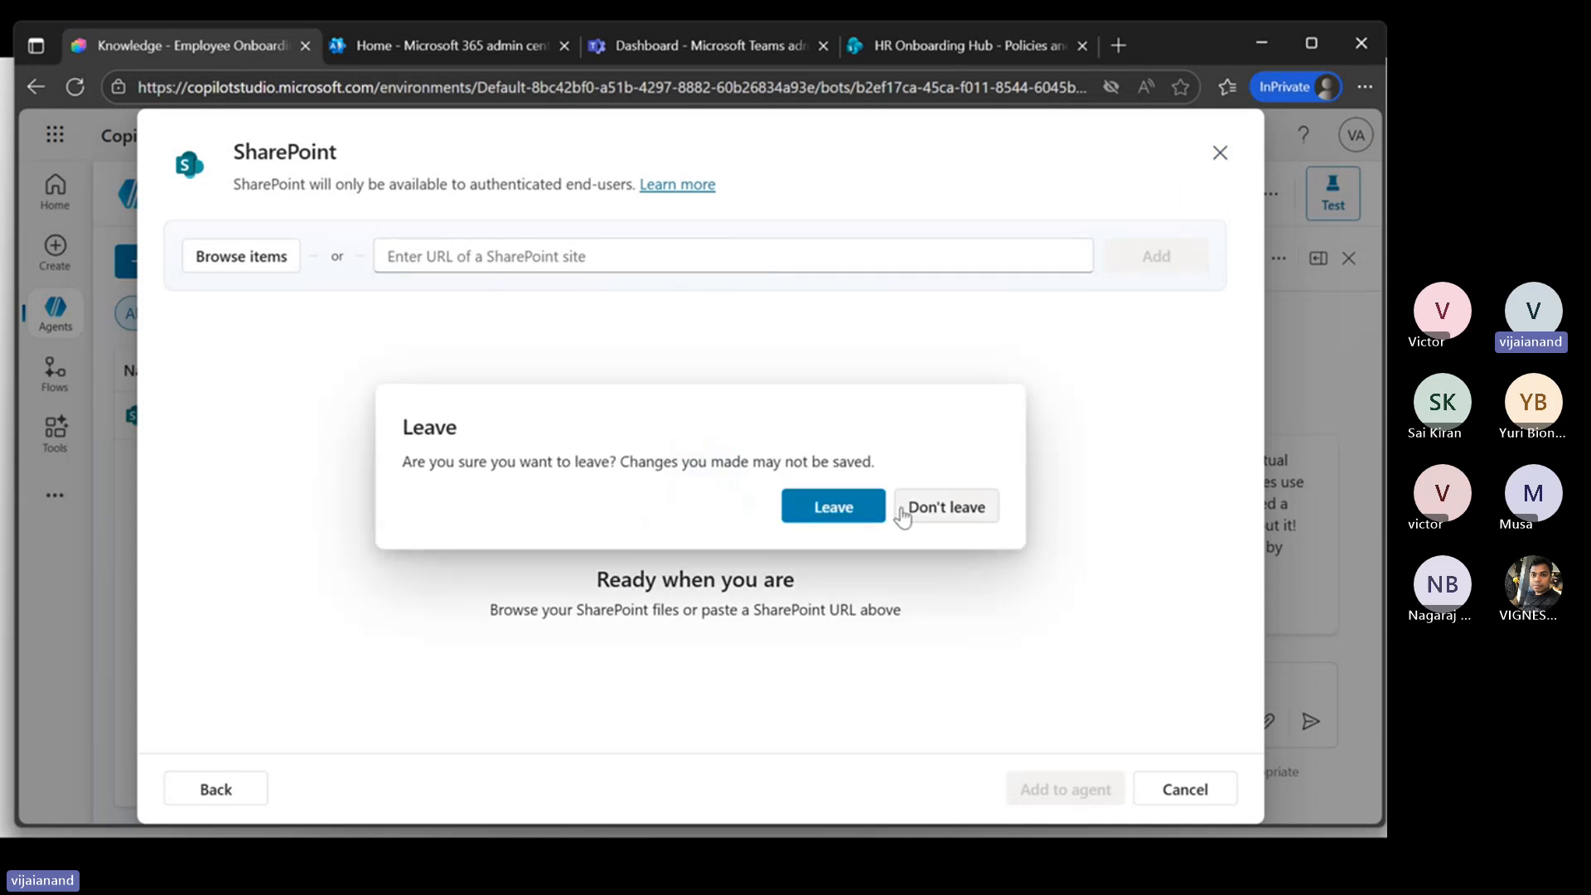
left_click(832, 508)
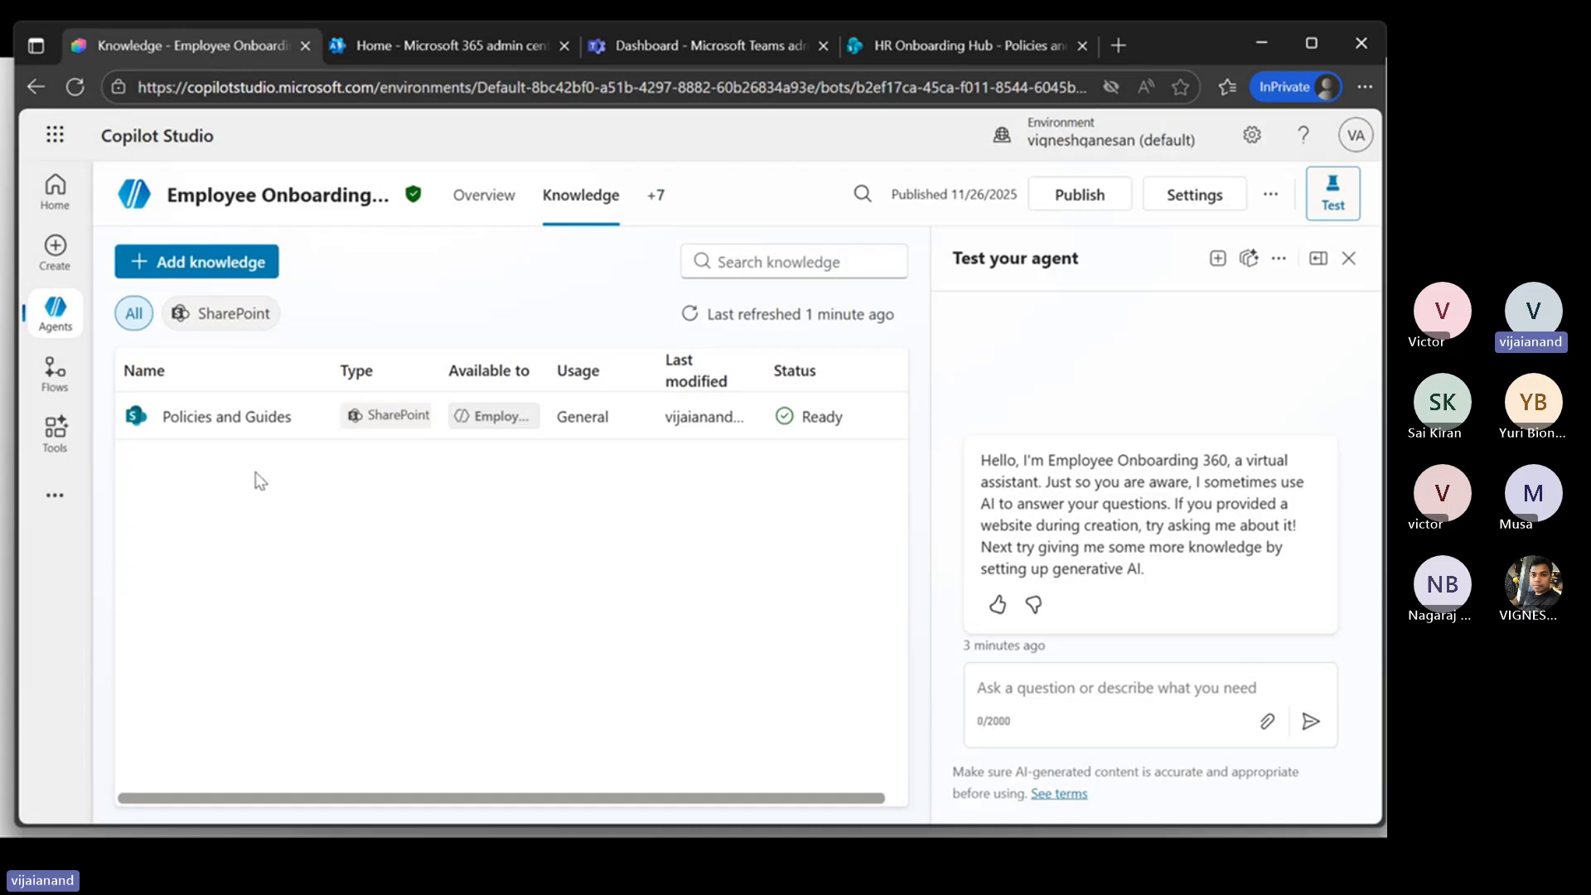
Step: Review the Policies and Guides knowledge source's details and include/exclude options, and switch to its SharePoint library in HR Onboarding Hub
left_click(261, 423)
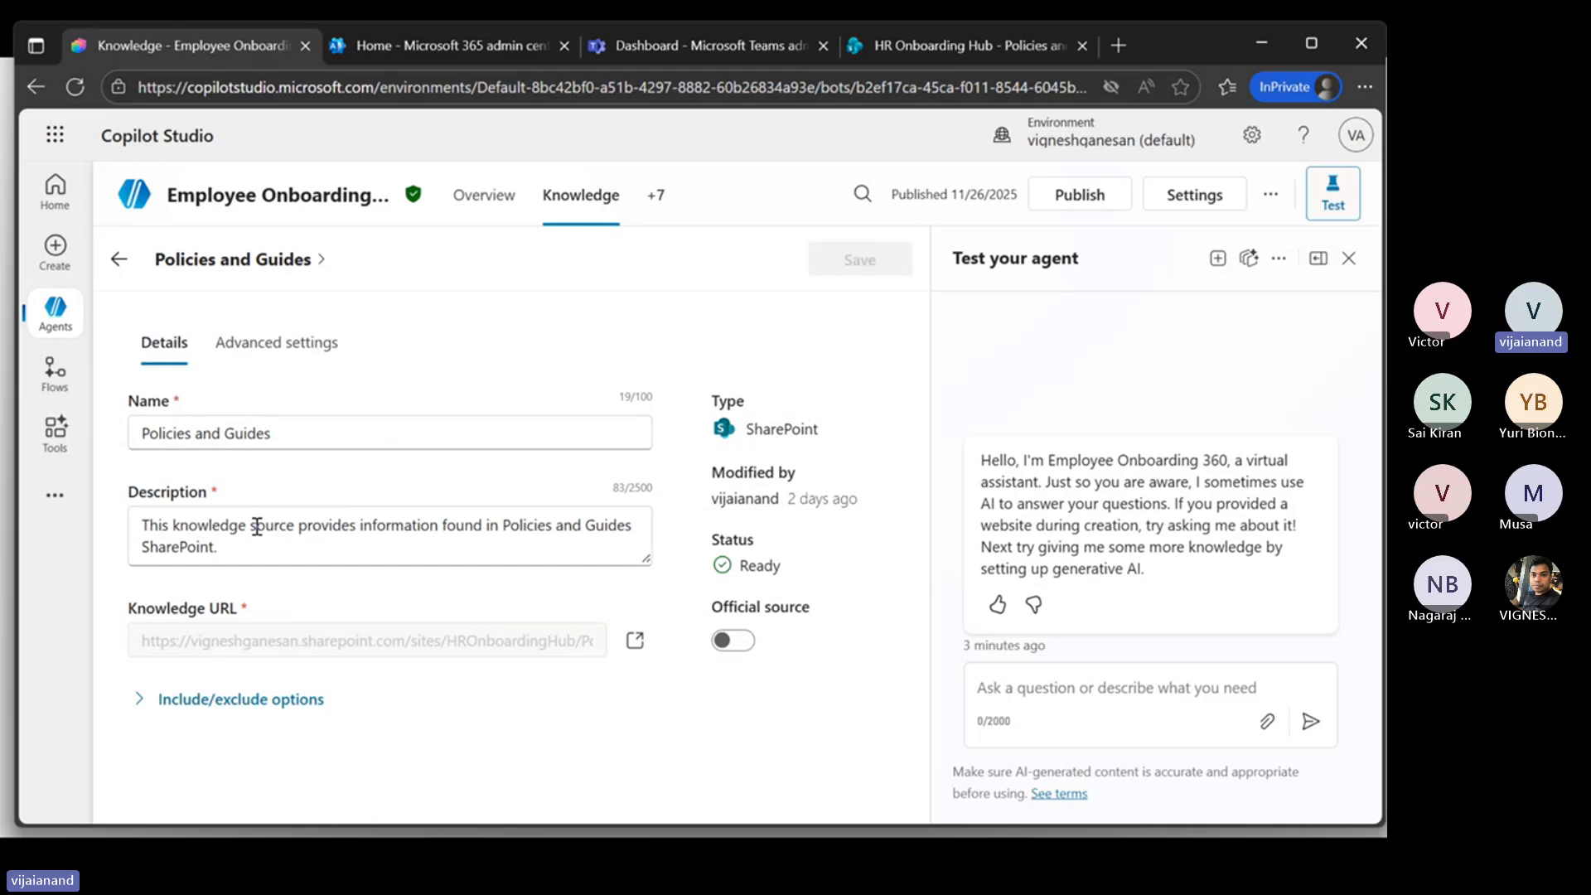
left_click(146, 700)
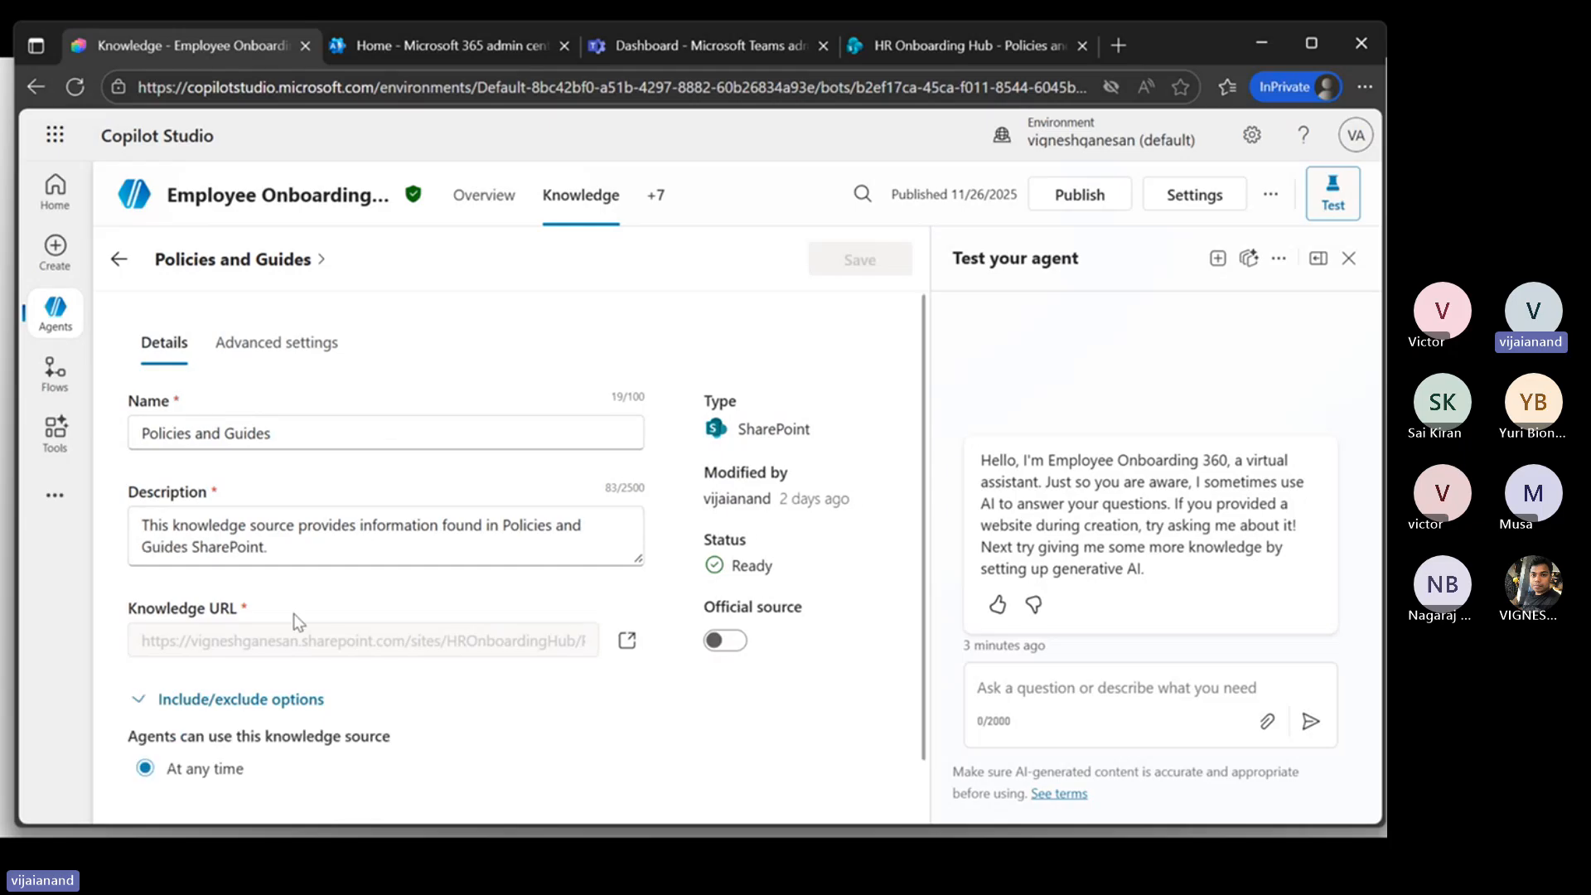
scroll(293, 614, "down", 1)
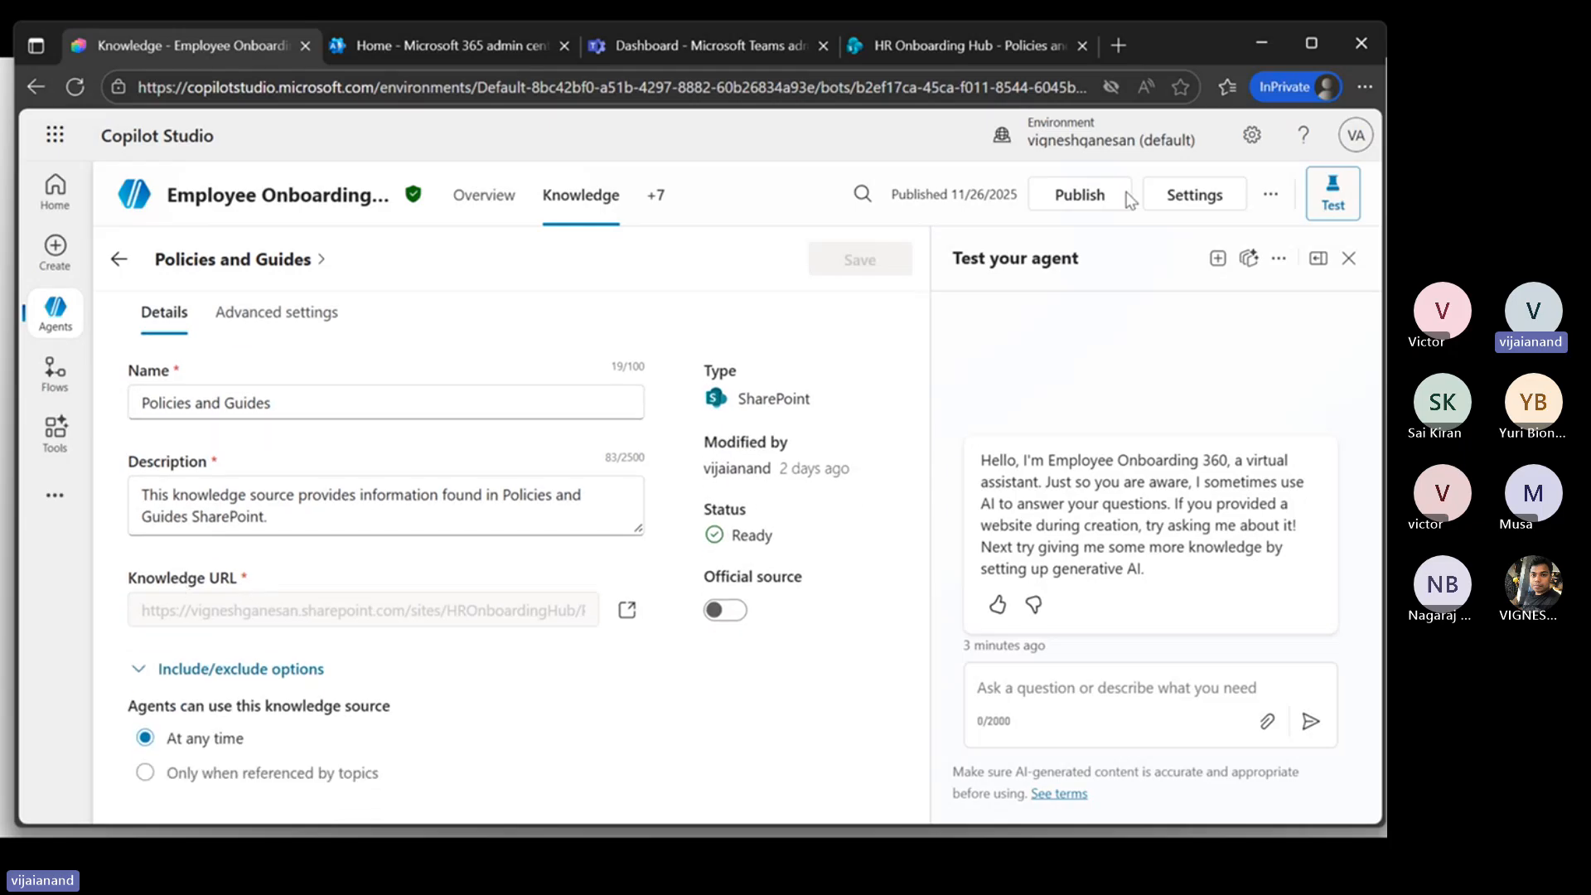
left_click(962, 45)
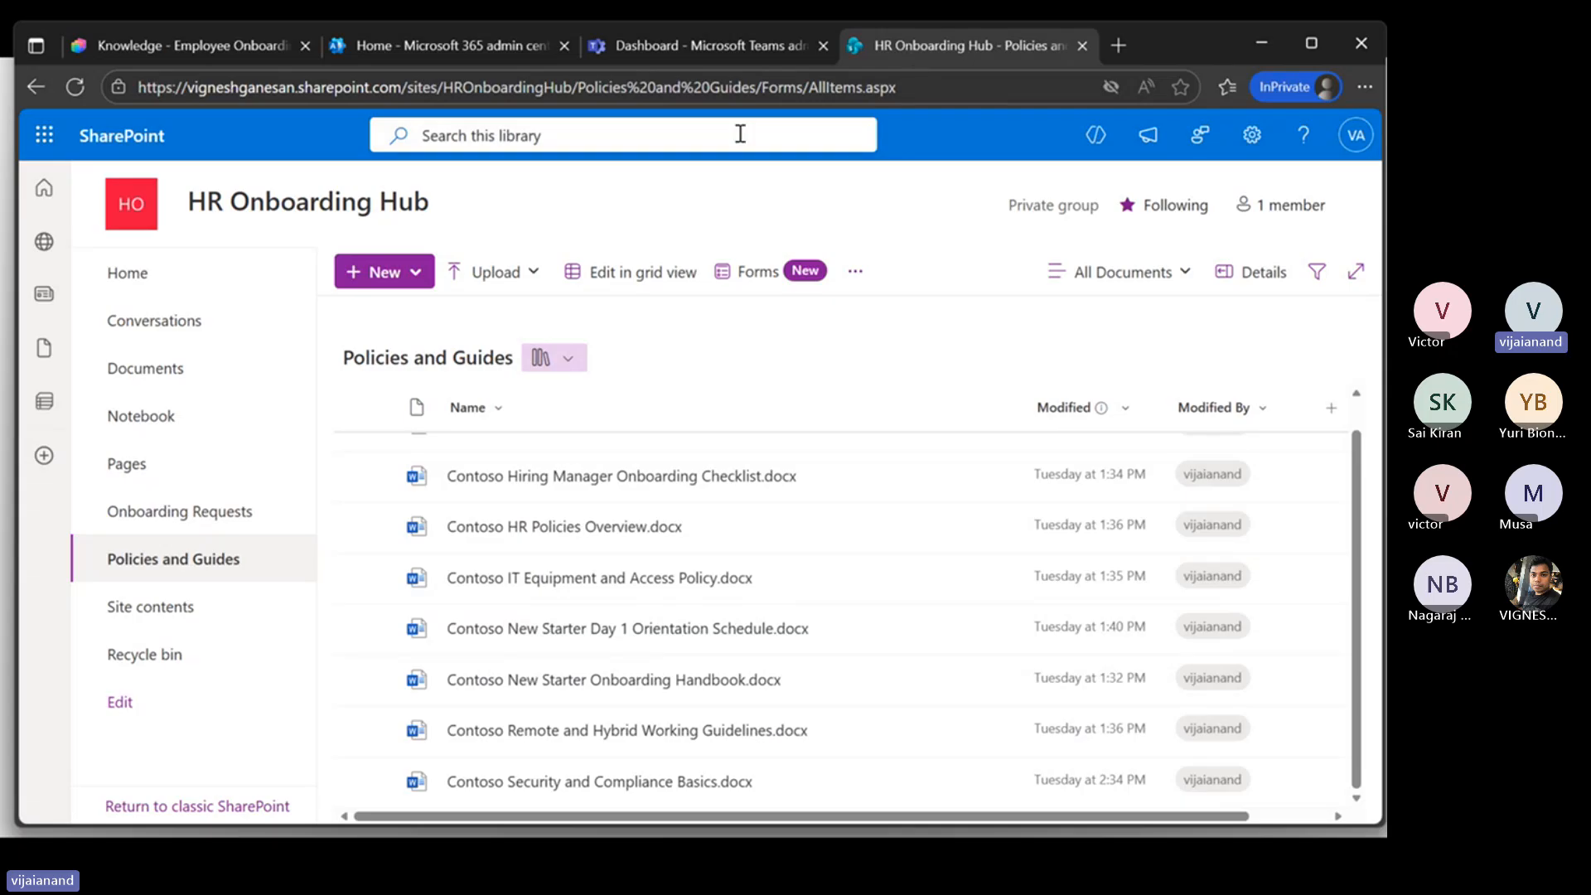
Step: Highlight the site and library path in the SharePoint address, and switch back to Copilot Studio to the agent's tools
left_click_drag(756, 88, 422, 87)
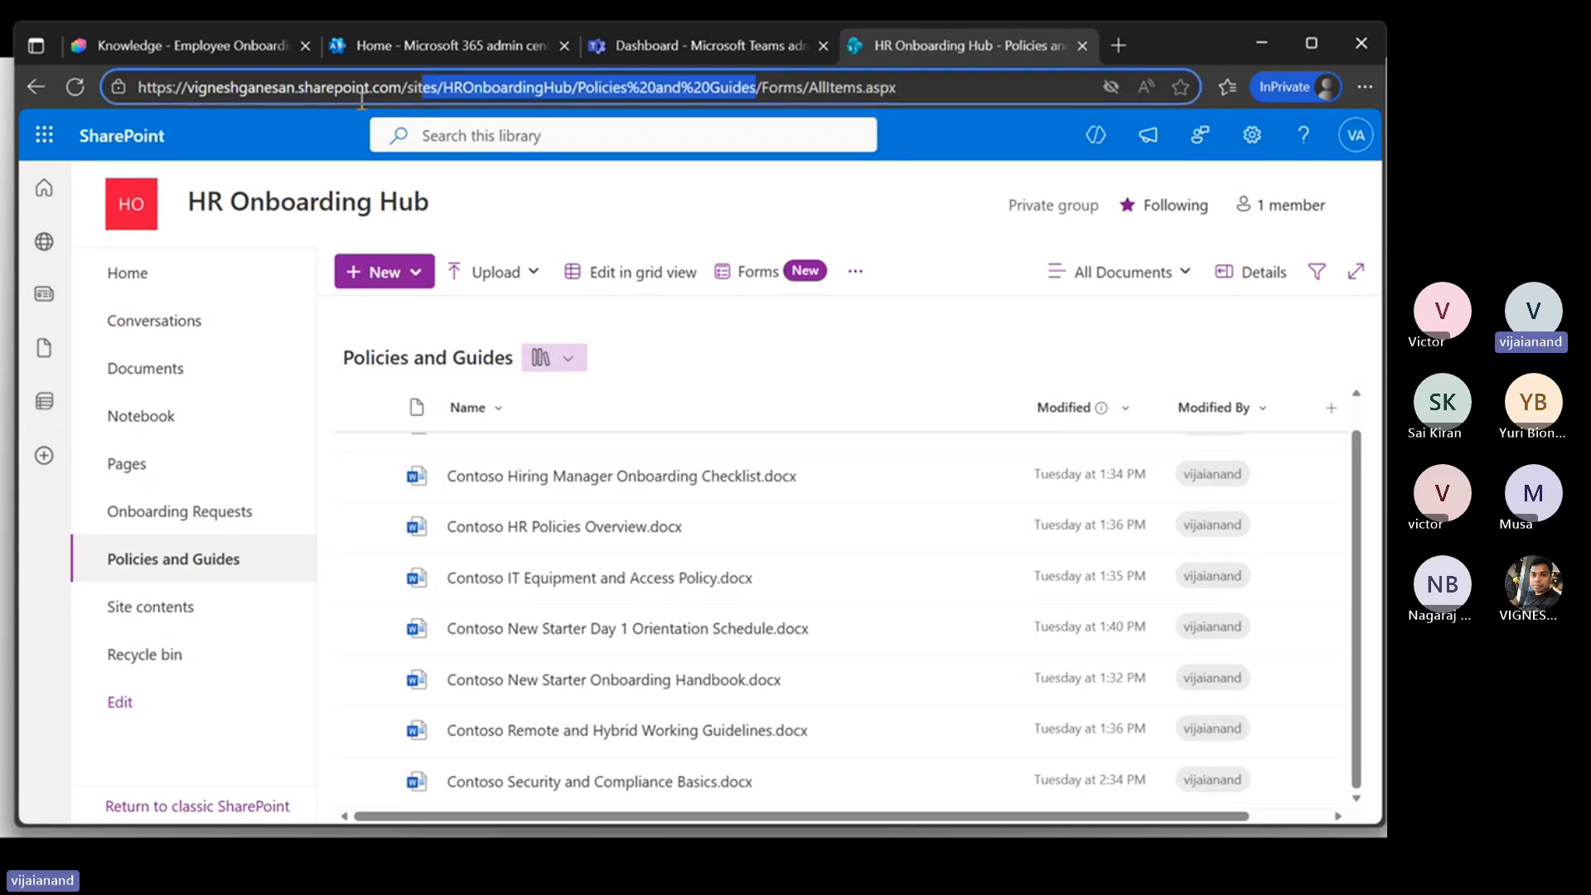
left_click(191, 45)
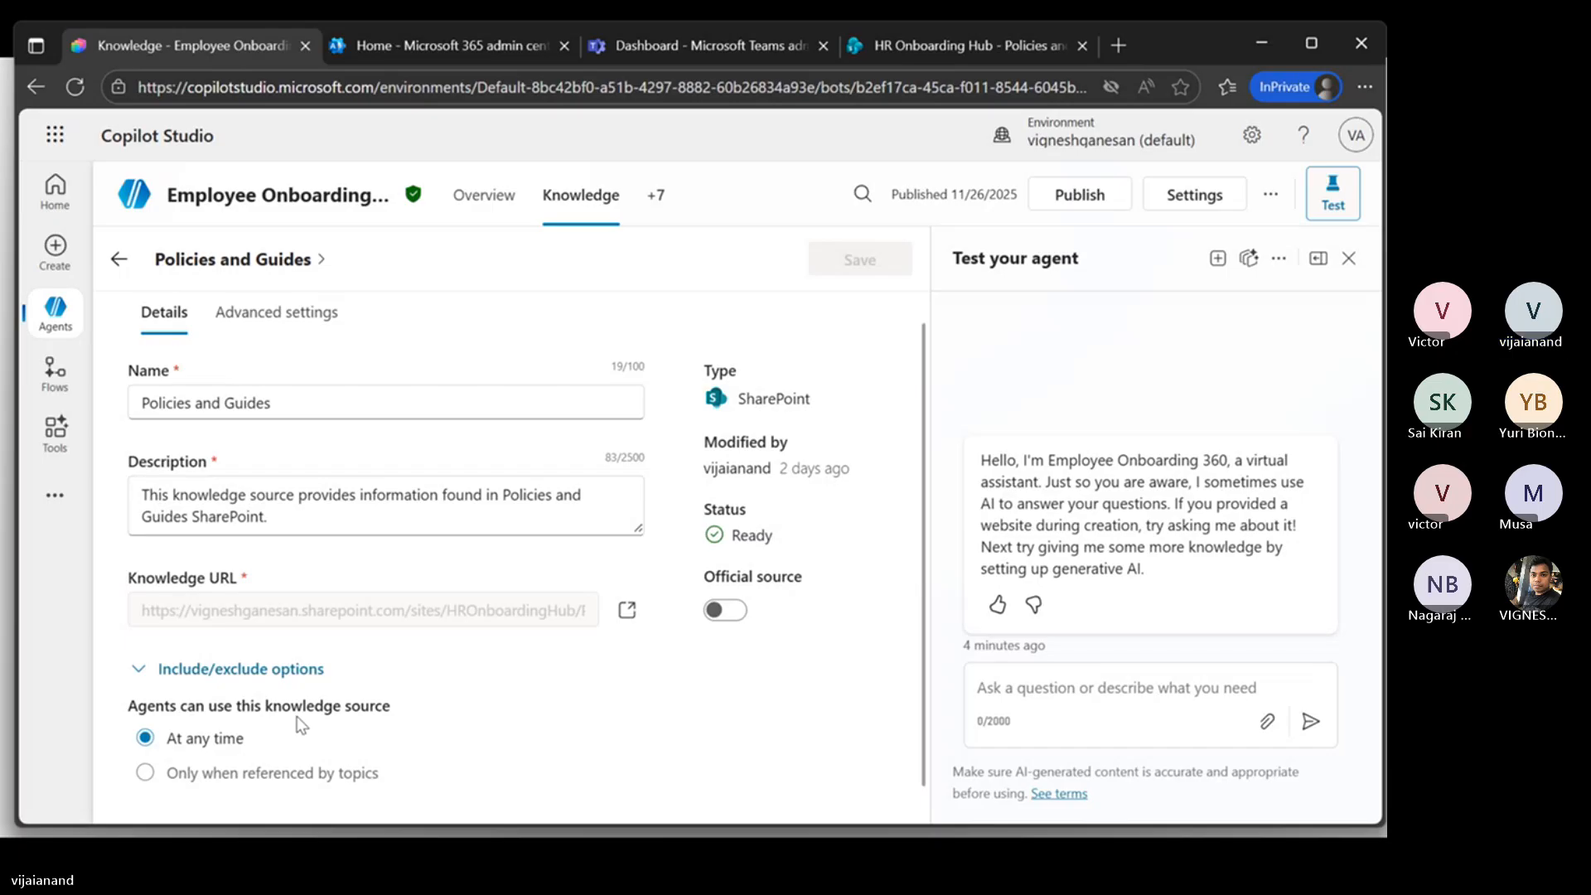
left_click(657, 199)
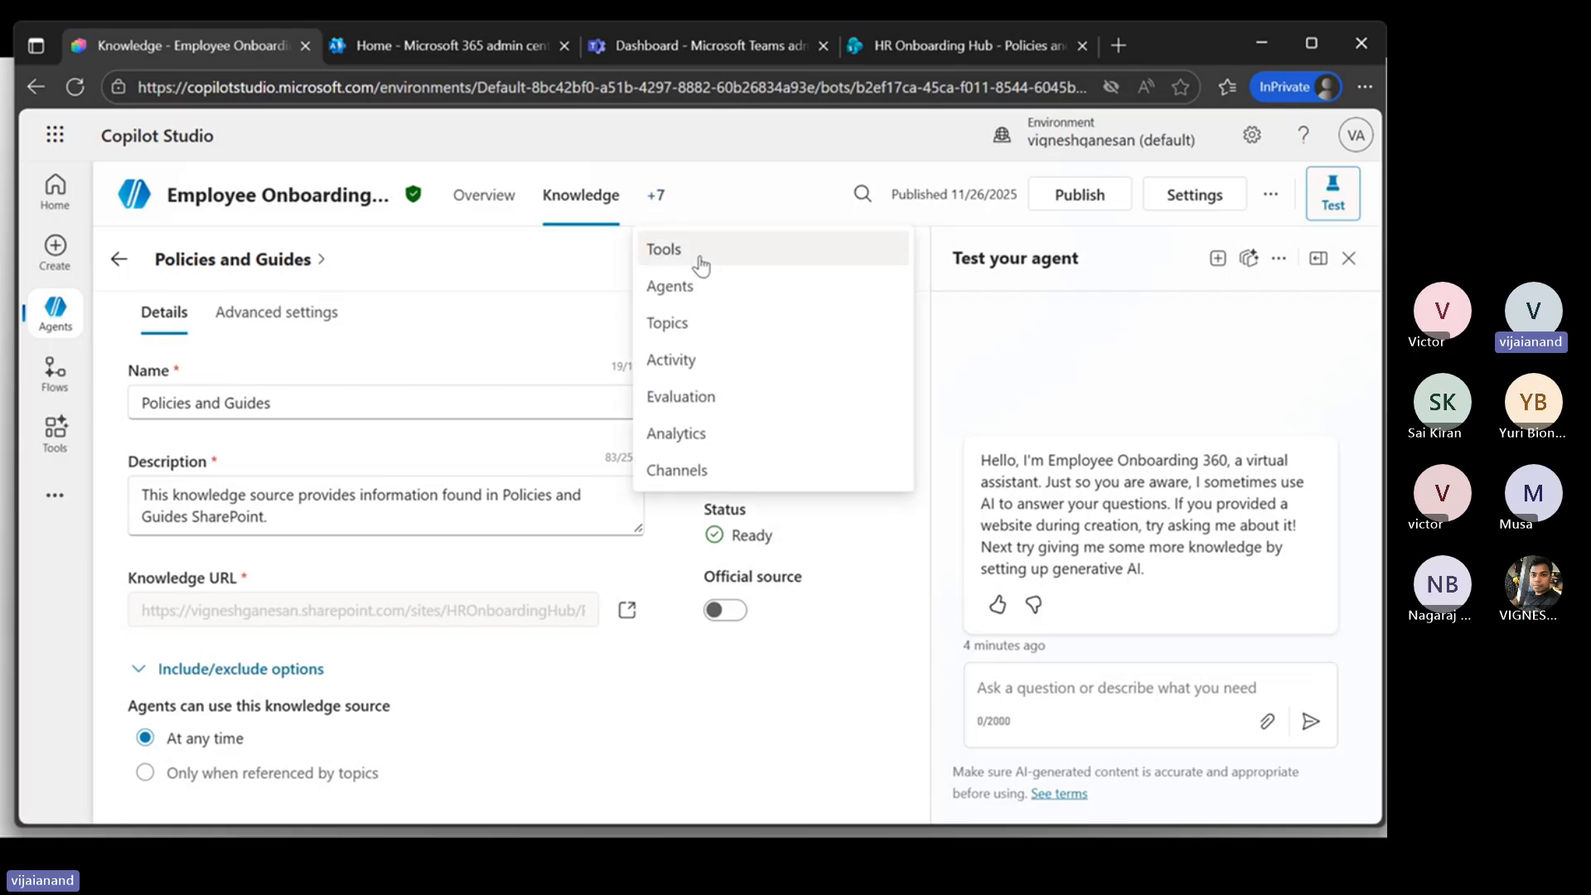
left_click(673, 265)
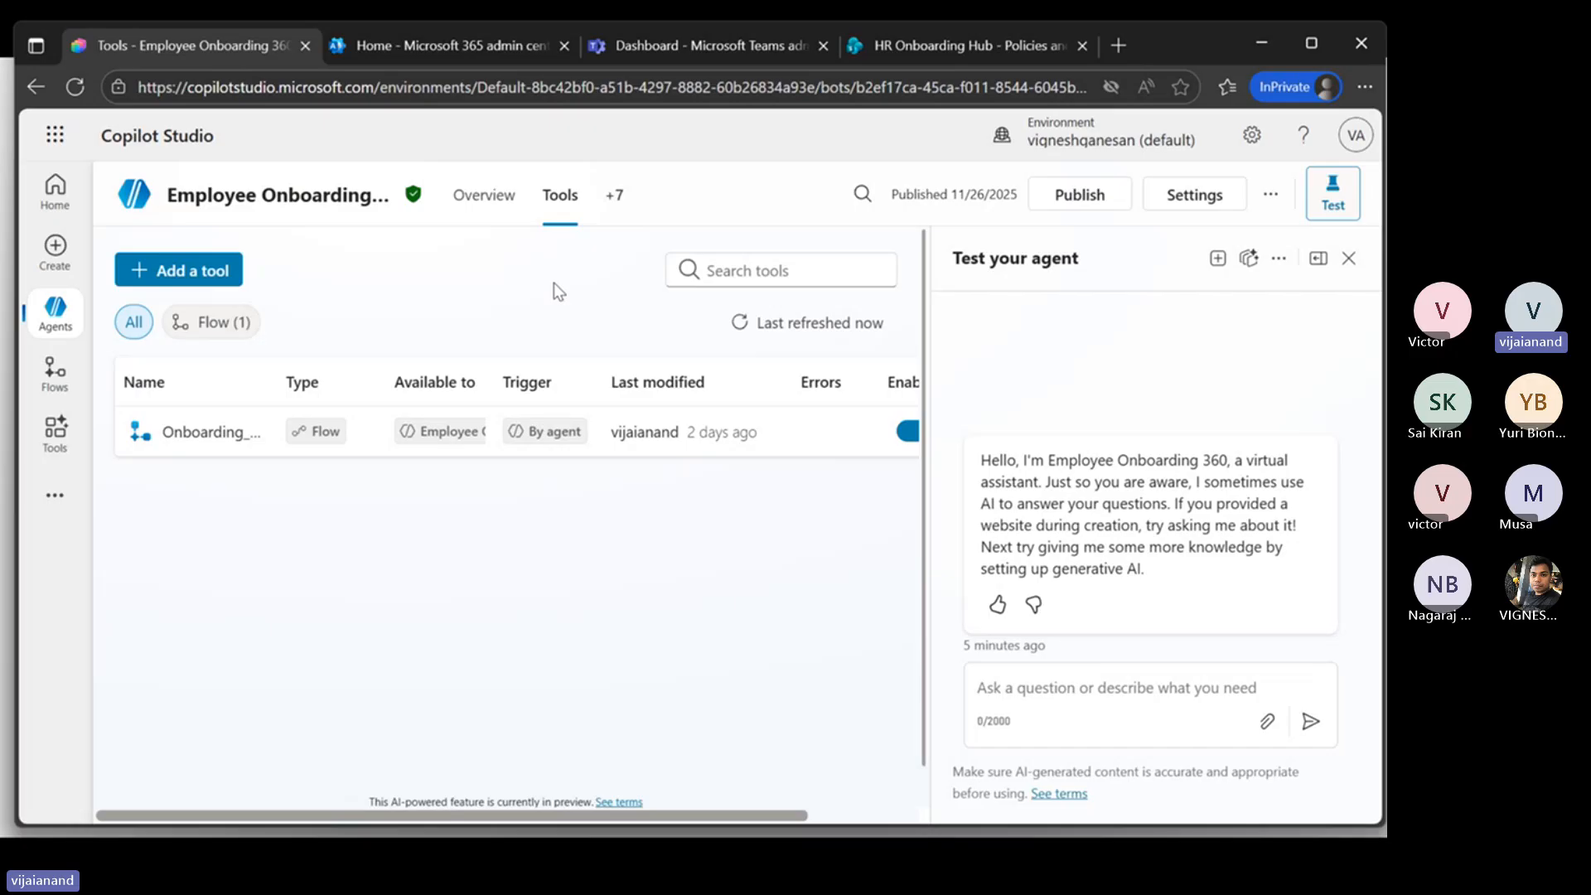
Step: Examine the flows offered when adding a tool to the agent, and leave without adding one
left_click(199, 279)
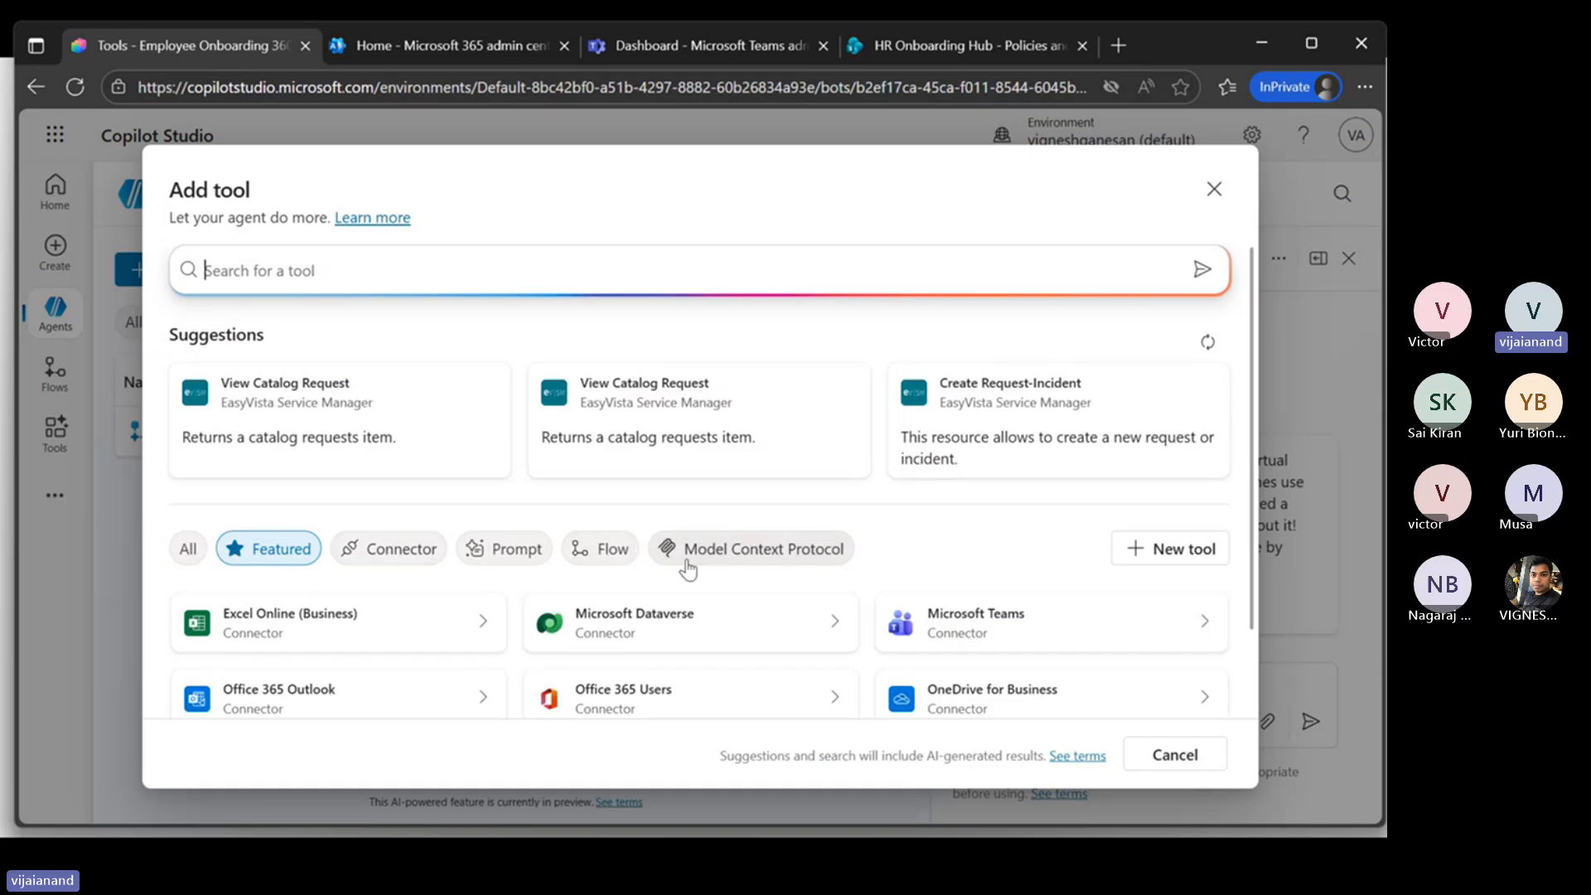
left_click(596, 555)
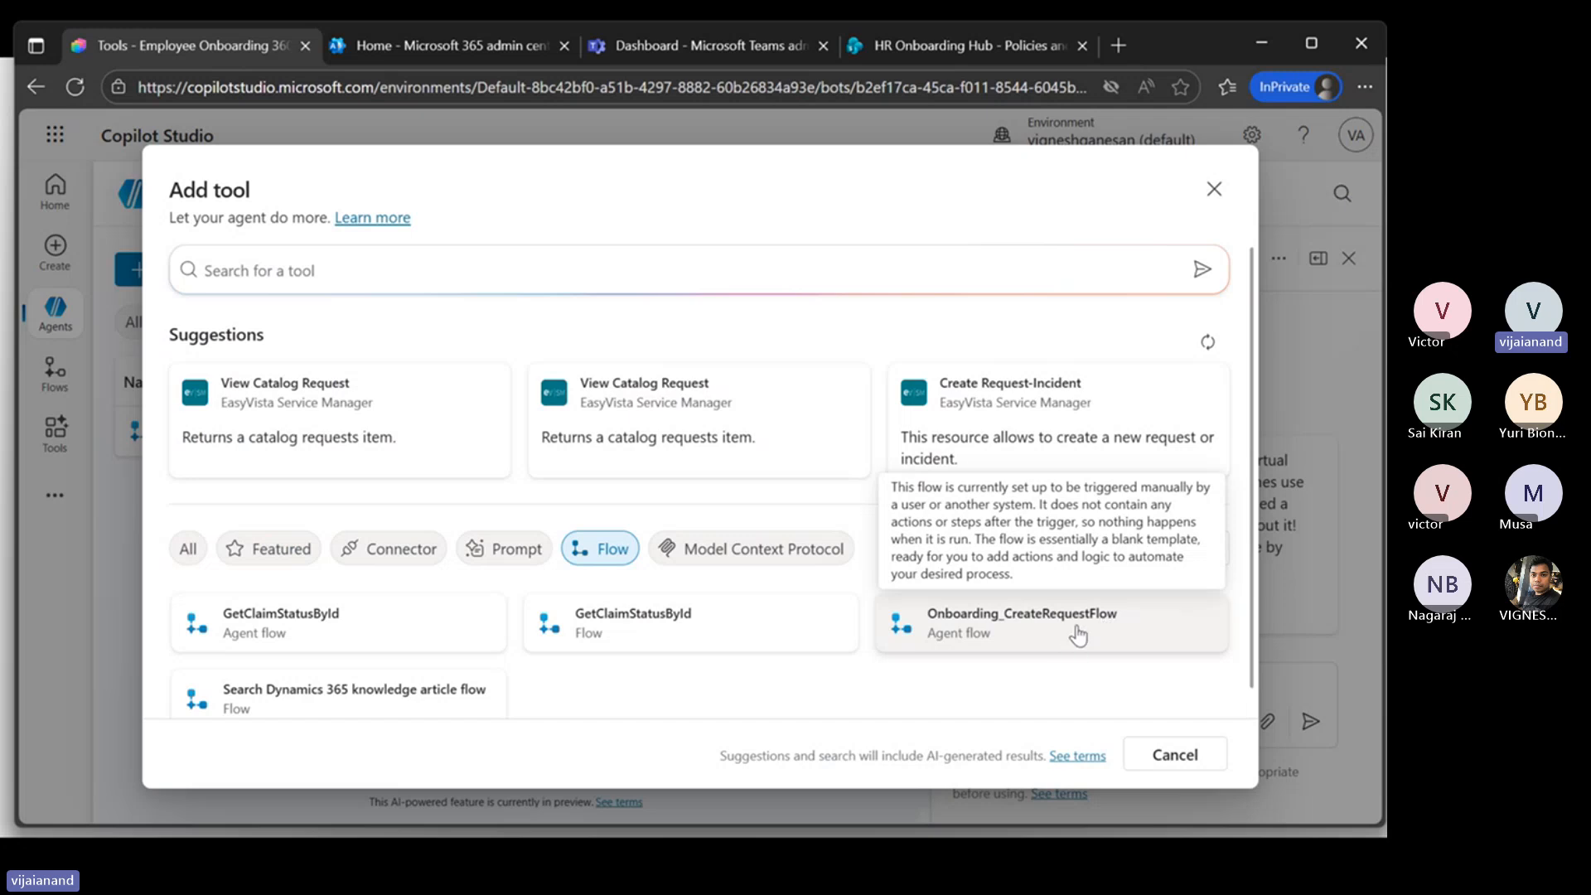
left_click(1215, 191)
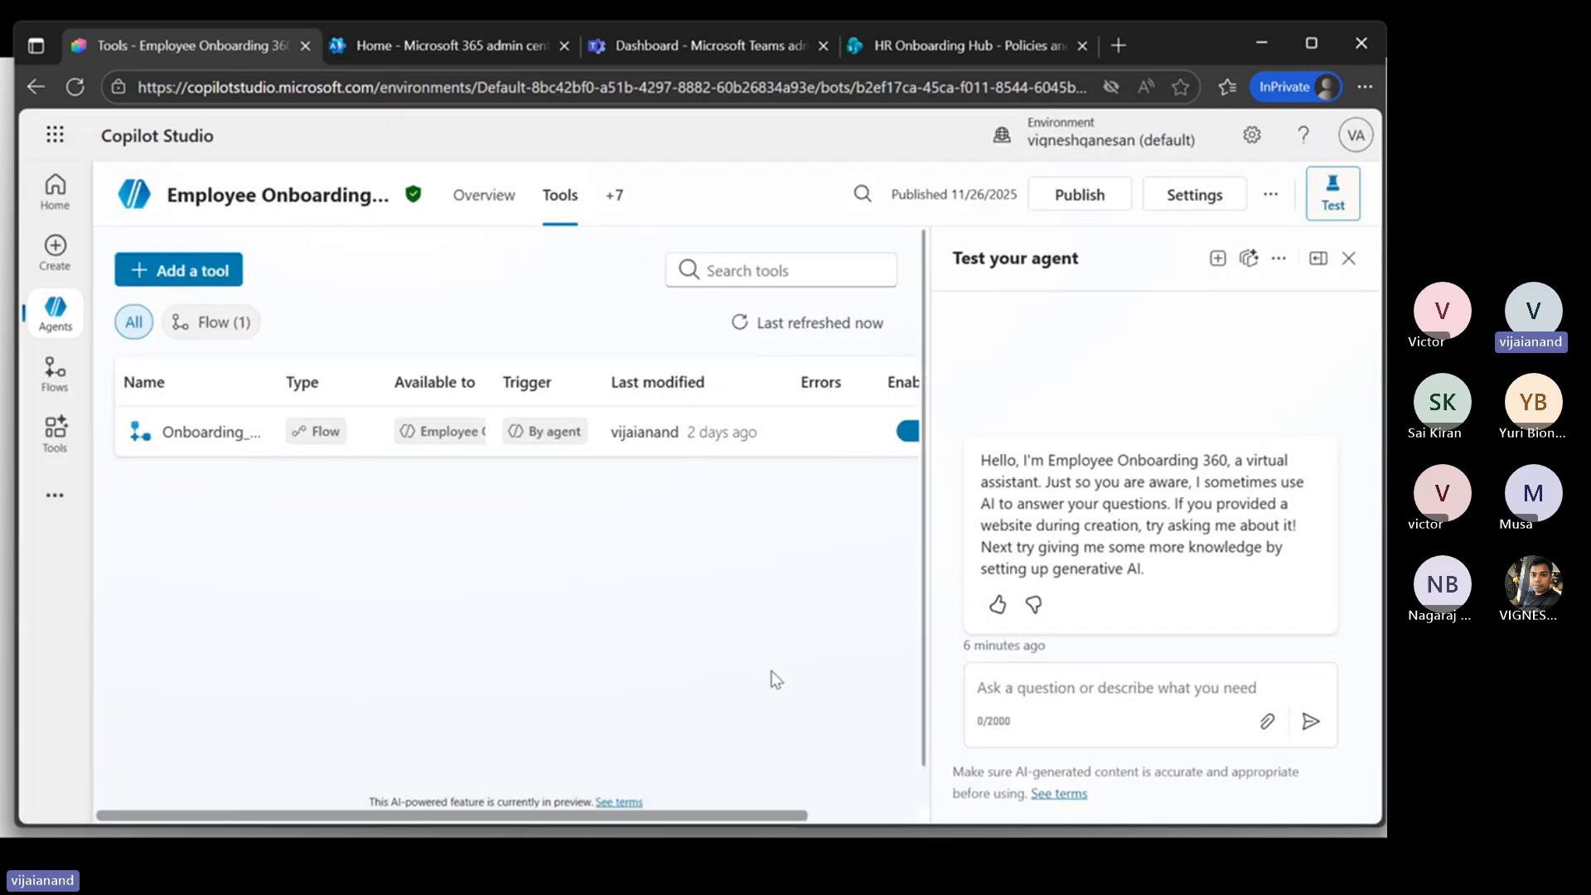
Step: Review the Onboarding_CreateRequestFlow tool's details, its AI-filled inputs and its completion settings
left_click(218, 437)
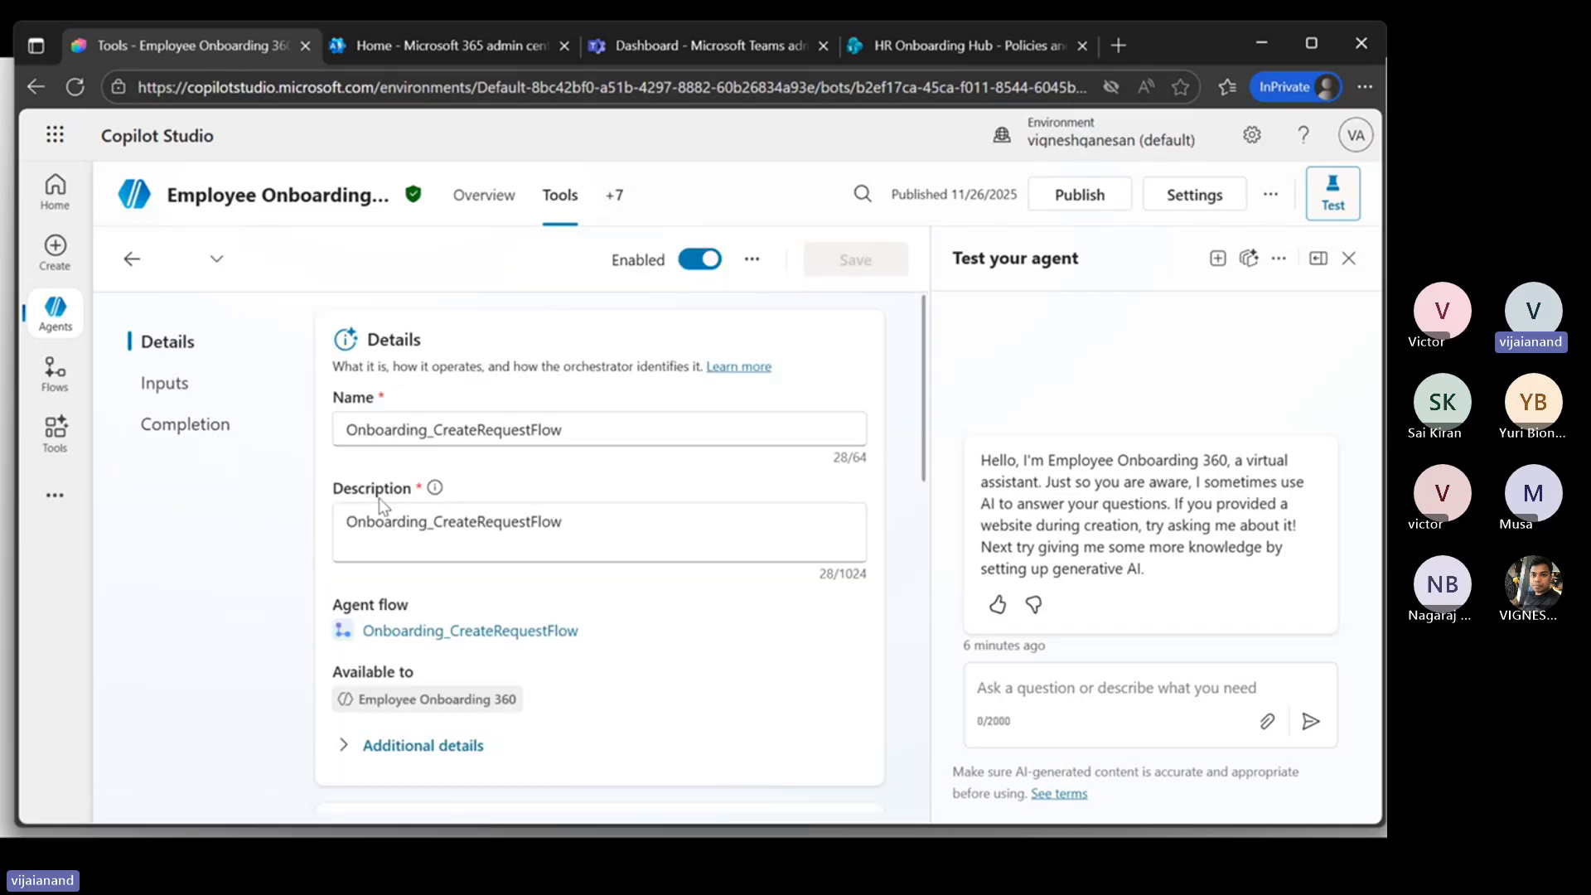
scroll(383, 590, "down", 3)
scroll(533, 543, "up", 3)
scroll(615, 573, "down", 5)
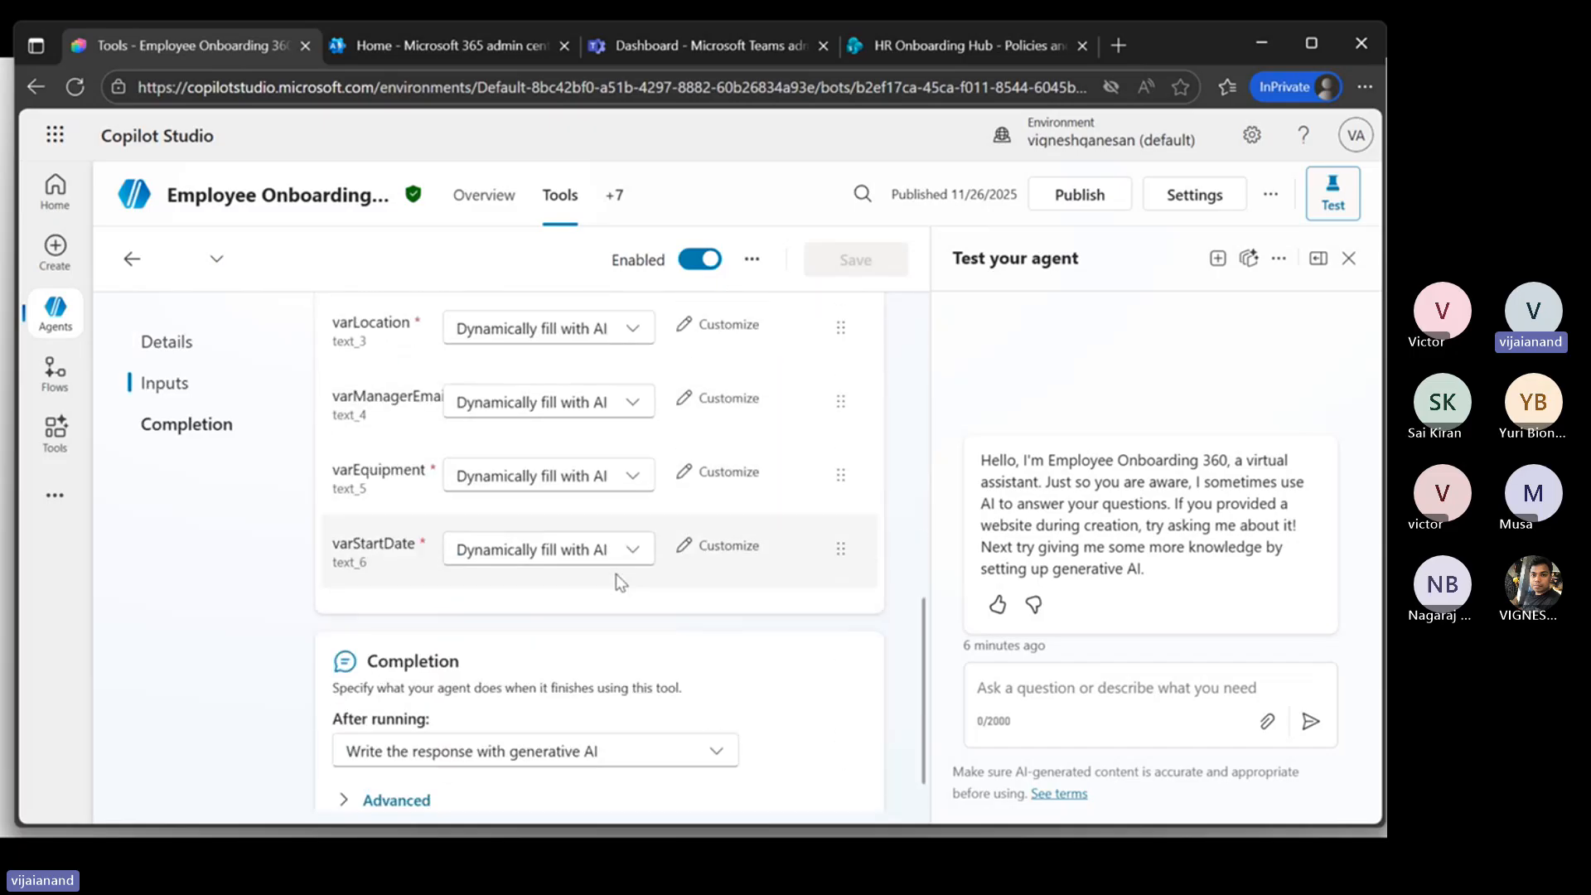
scroll(615, 573, "down", 1)
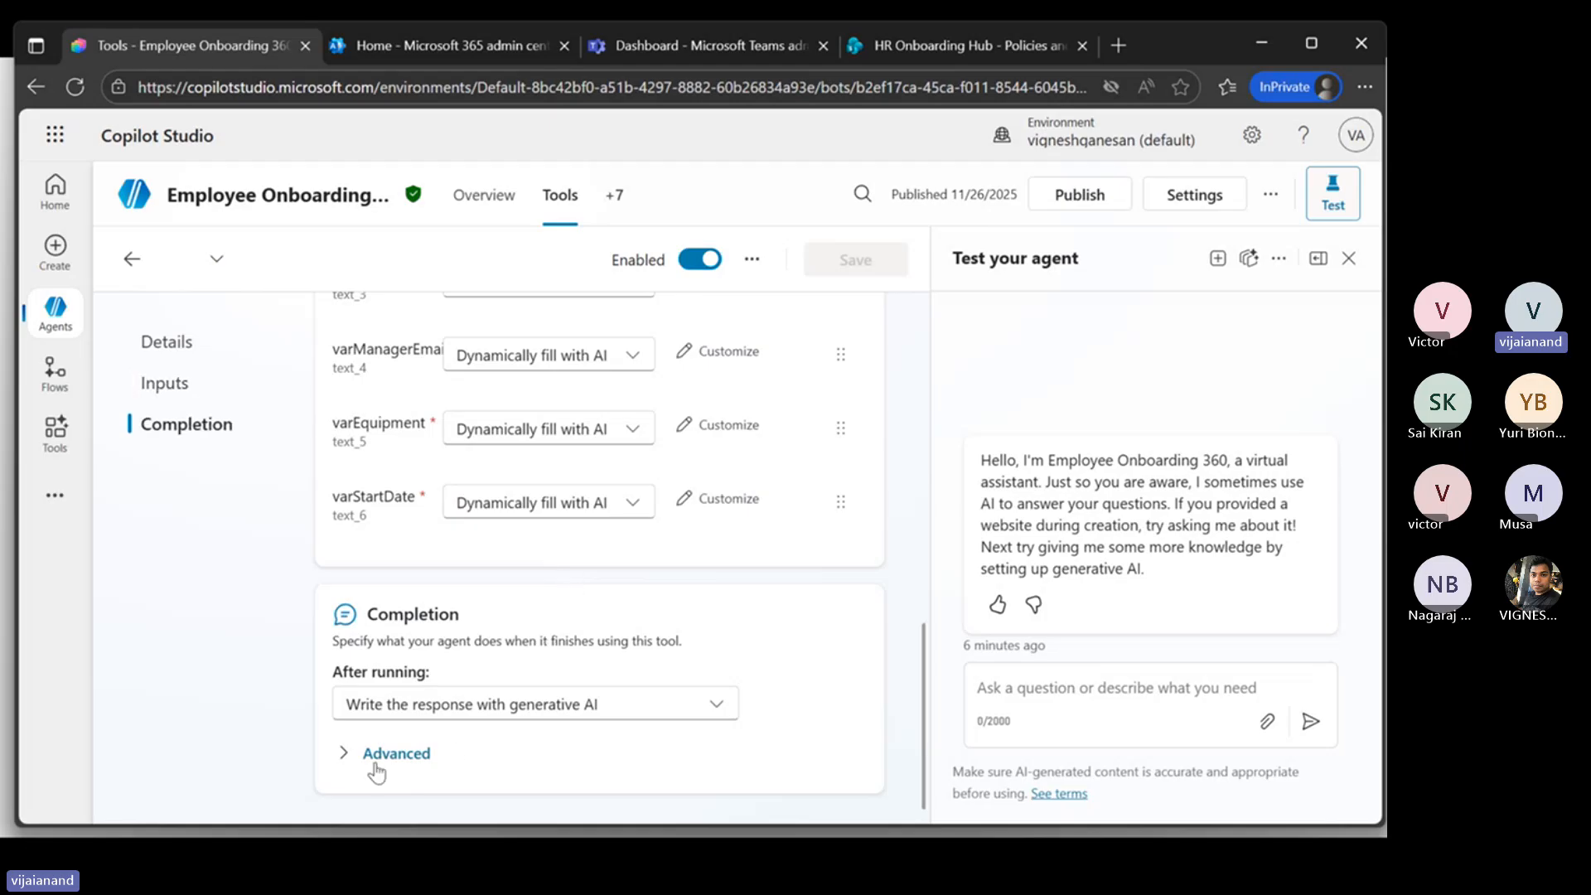
left_click(347, 754)
scroll(644, 555, "up", 10)
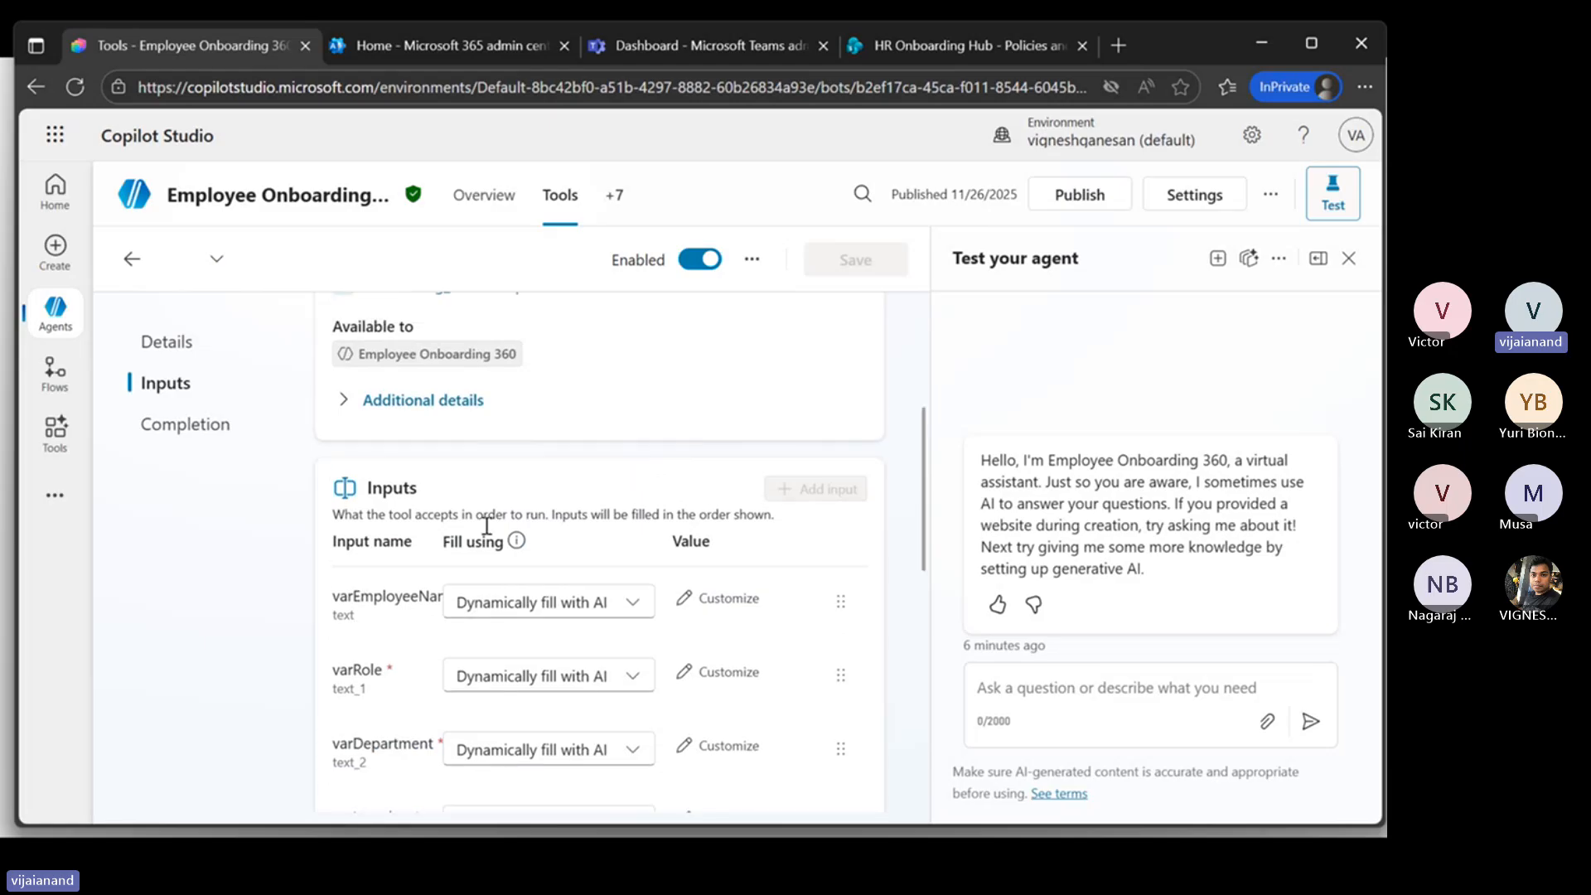
scroll(462, 507, "down", 1)
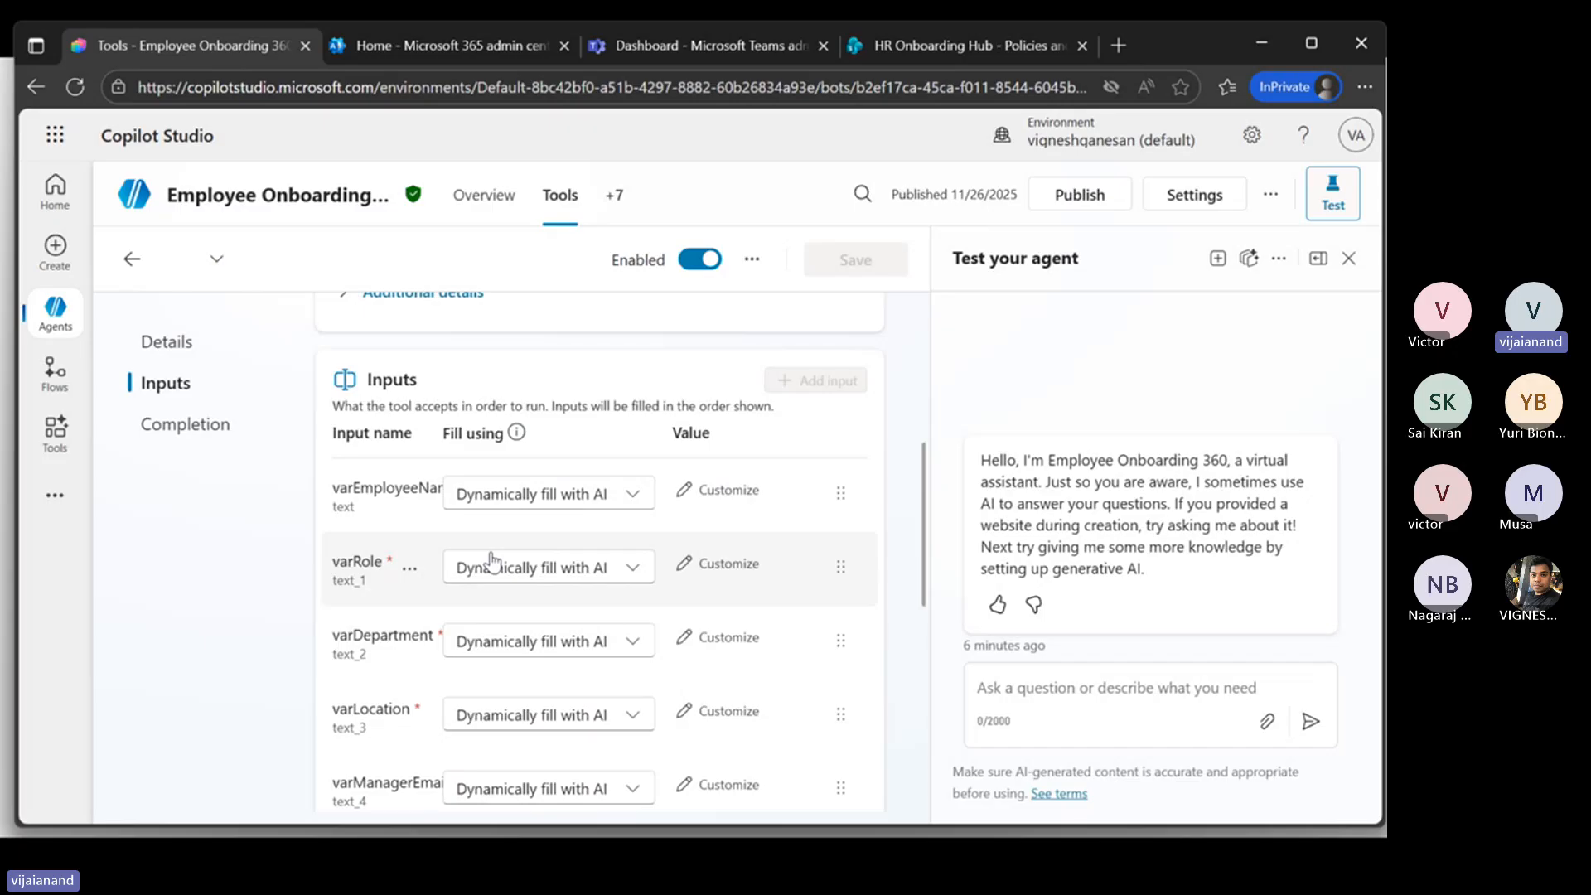
scroll(389, 464, "down", 1)
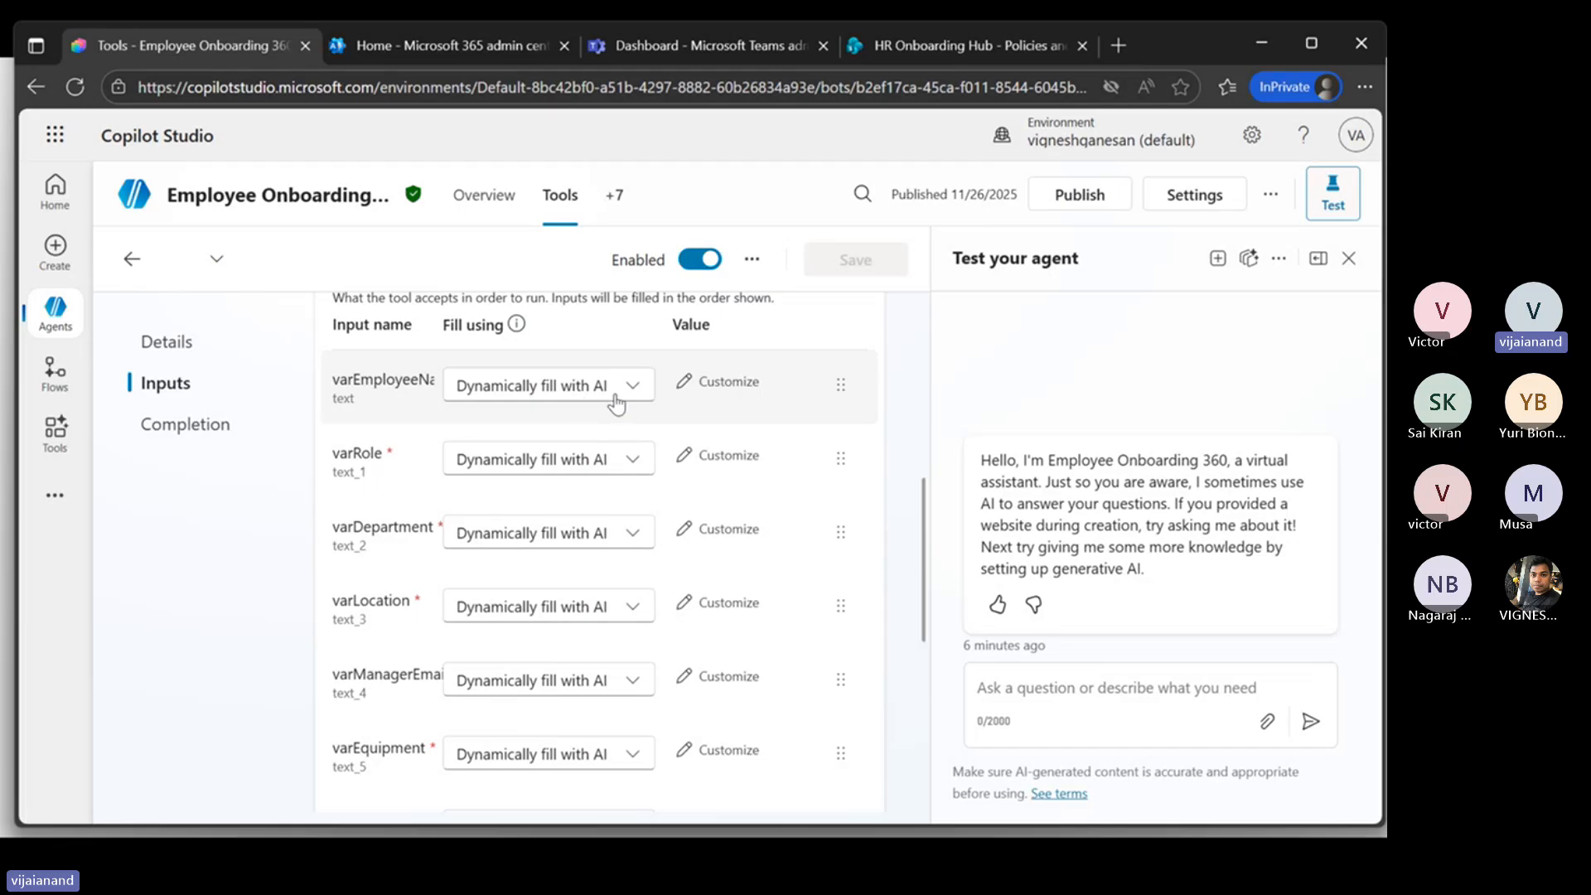
scroll(594, 431, "up", 5)
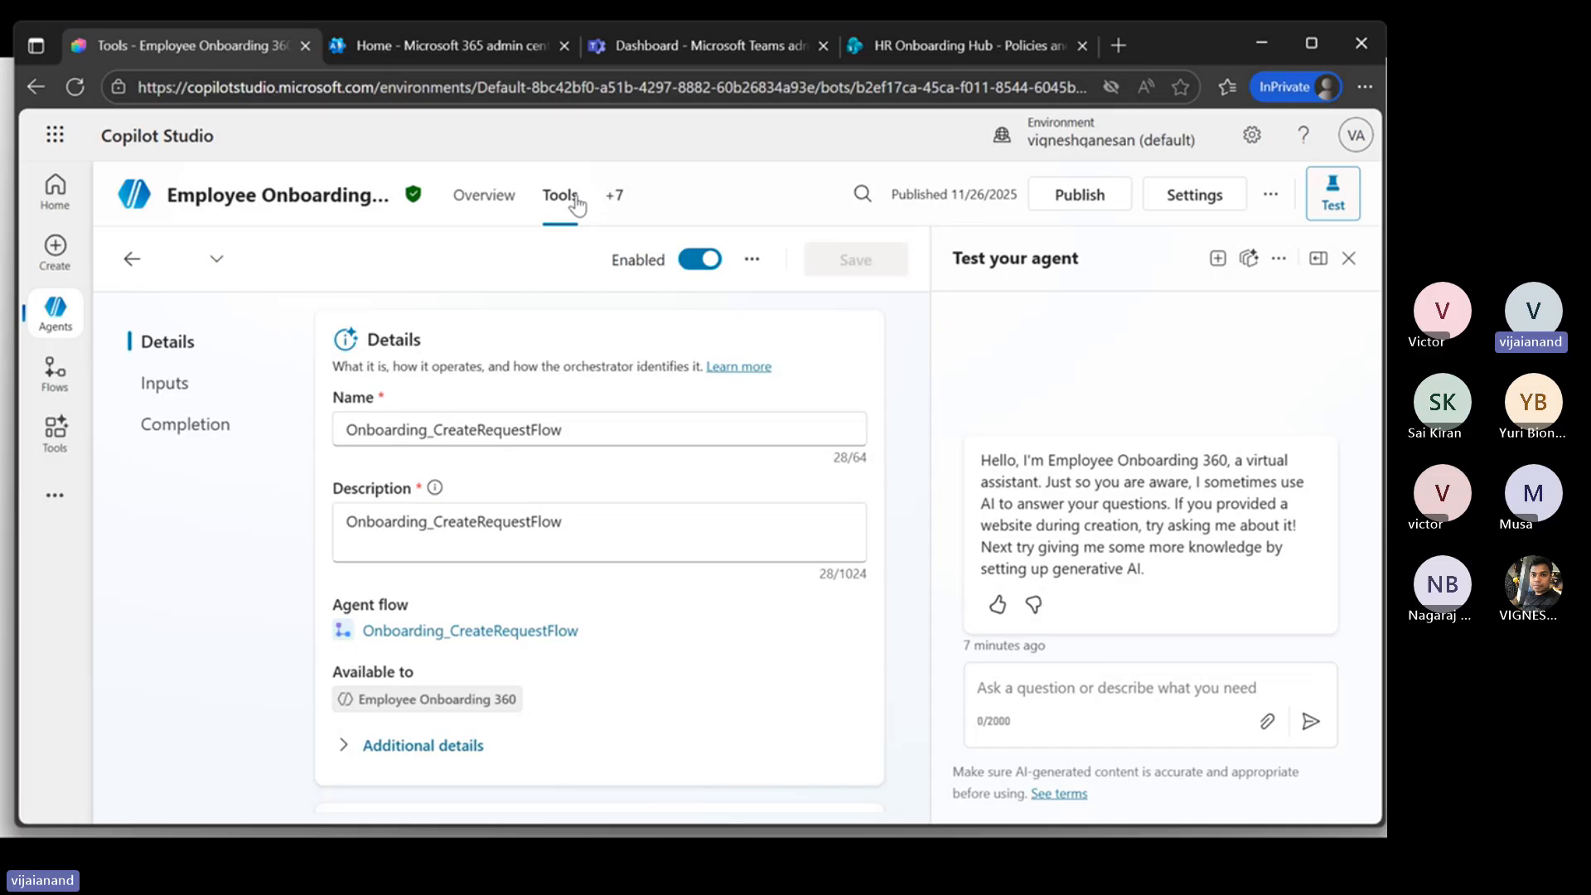
Step: View the environment-wide list of tools and reopen the Employee Onboarding 360 agent
left_click(53, 441)
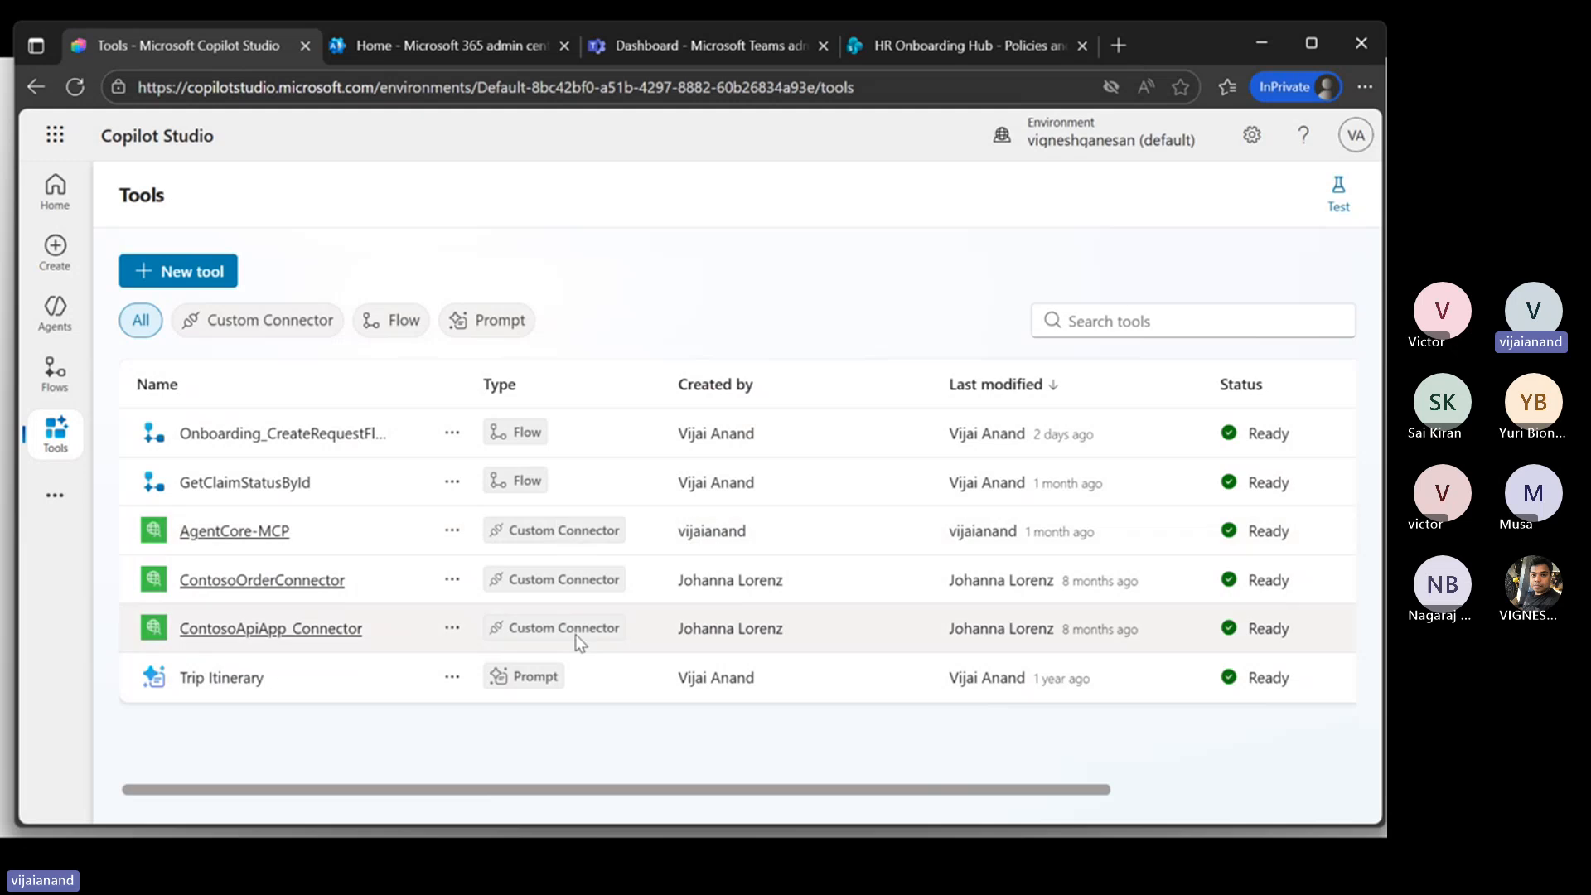
left_click(65, 320)
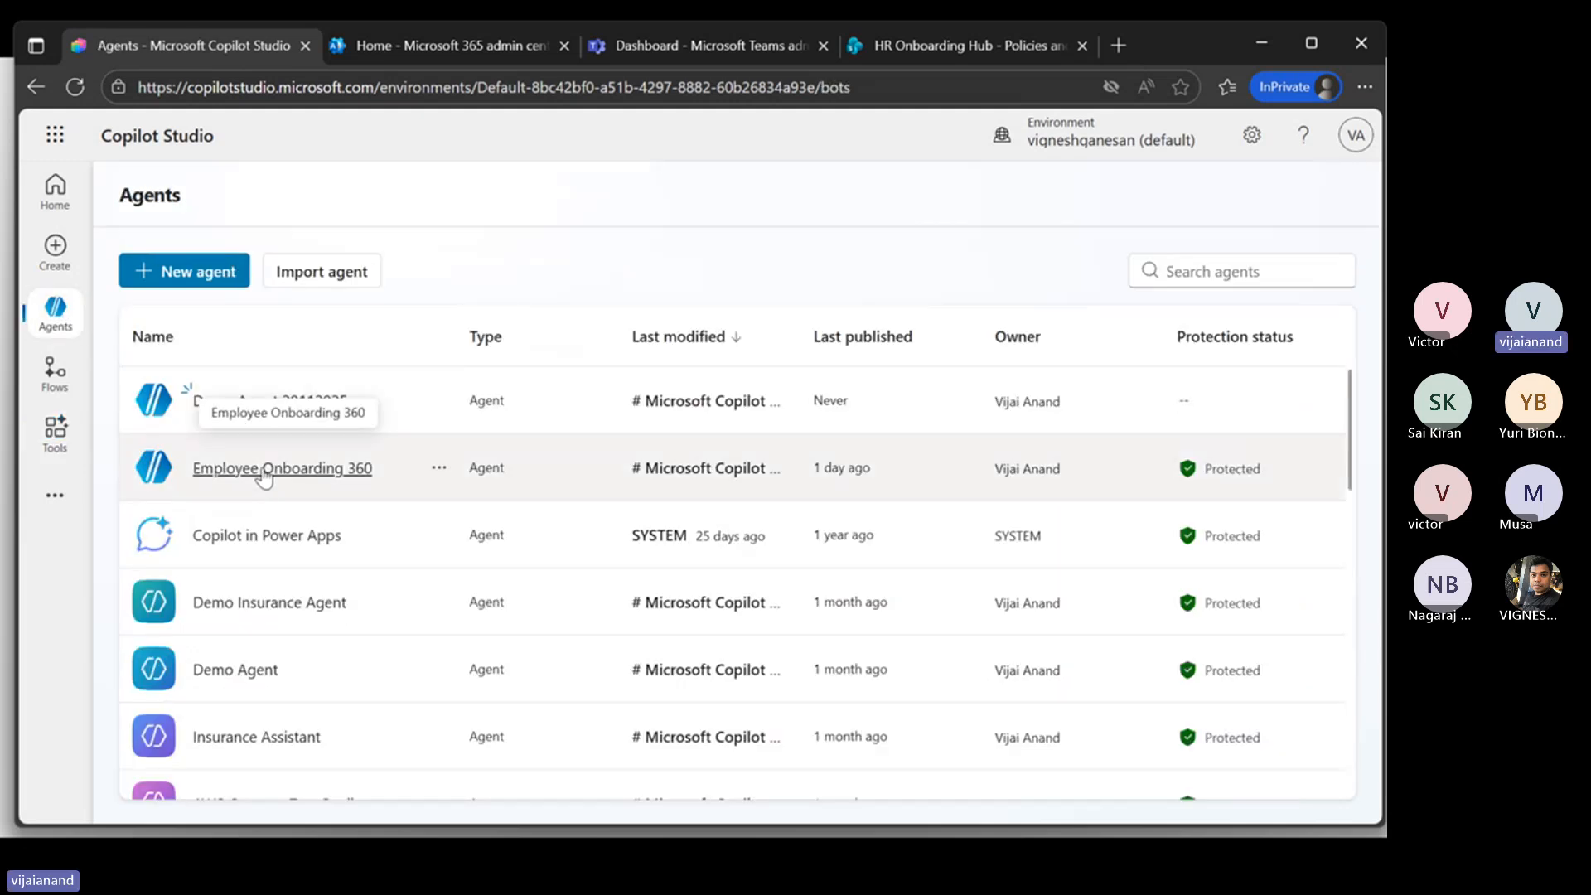
left_click(263, 472)
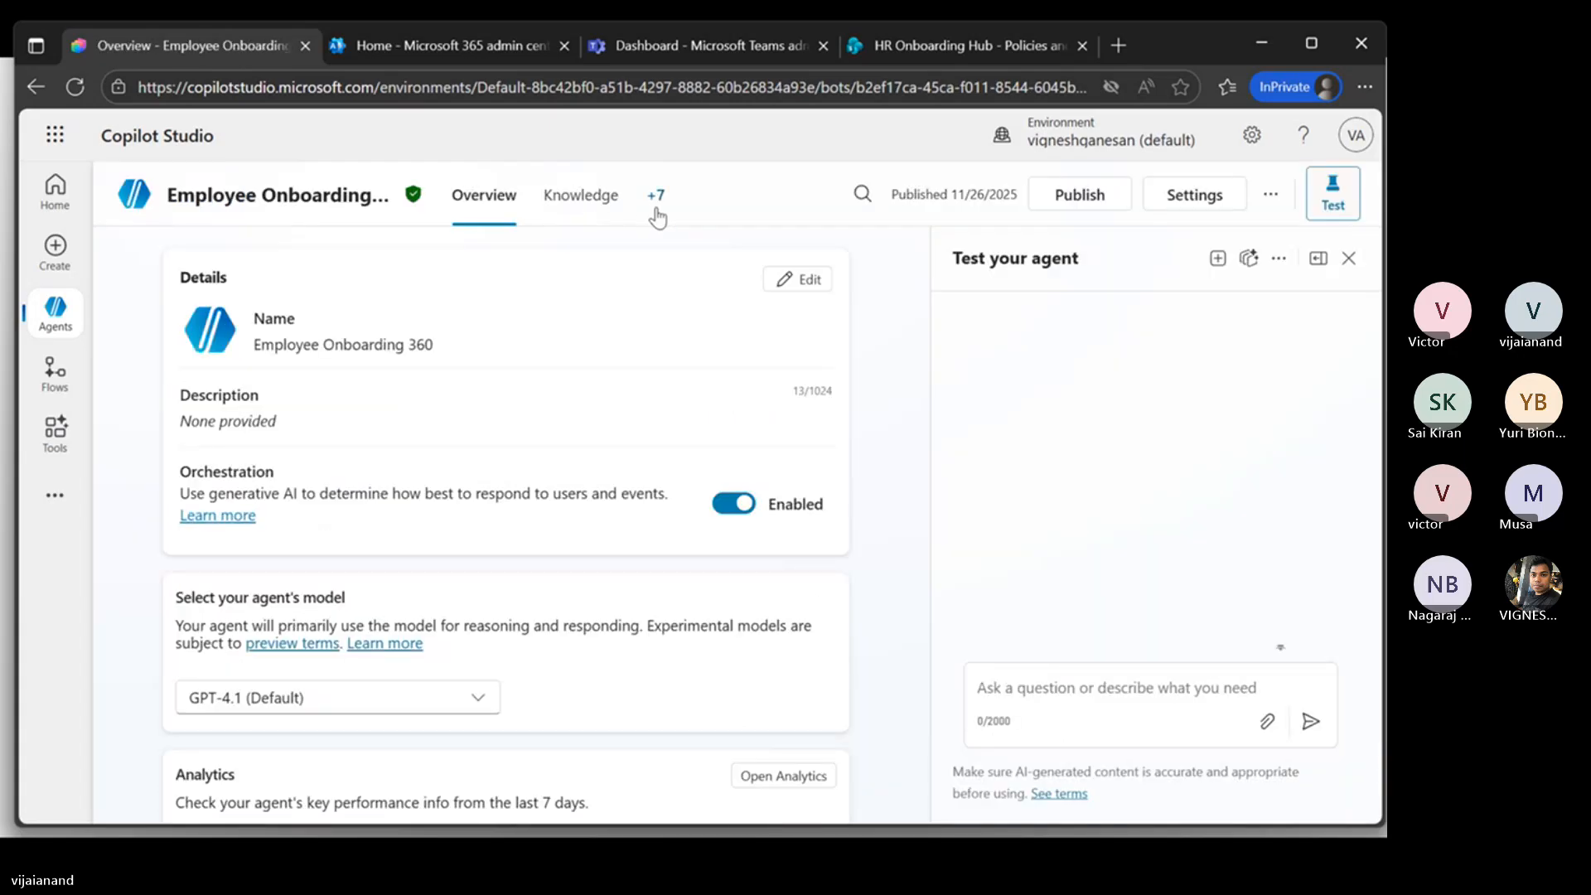
Step: Open the agent's connected agents, examine the options for extending it with child or existing agents, and leave without adding one
left_click(656, 212)
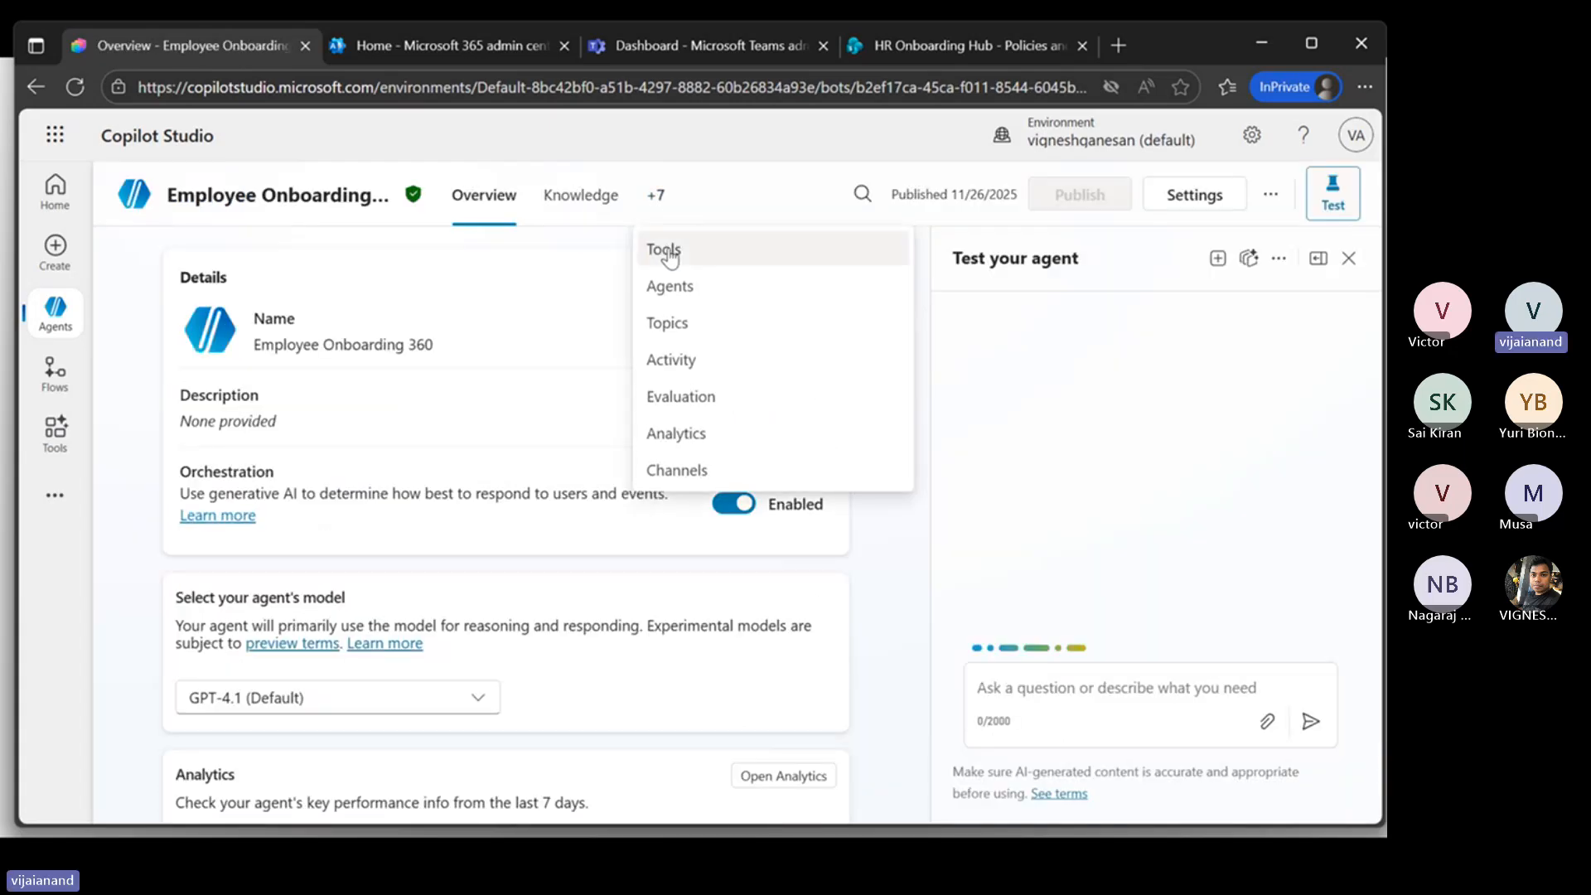
left_click(687, 291)
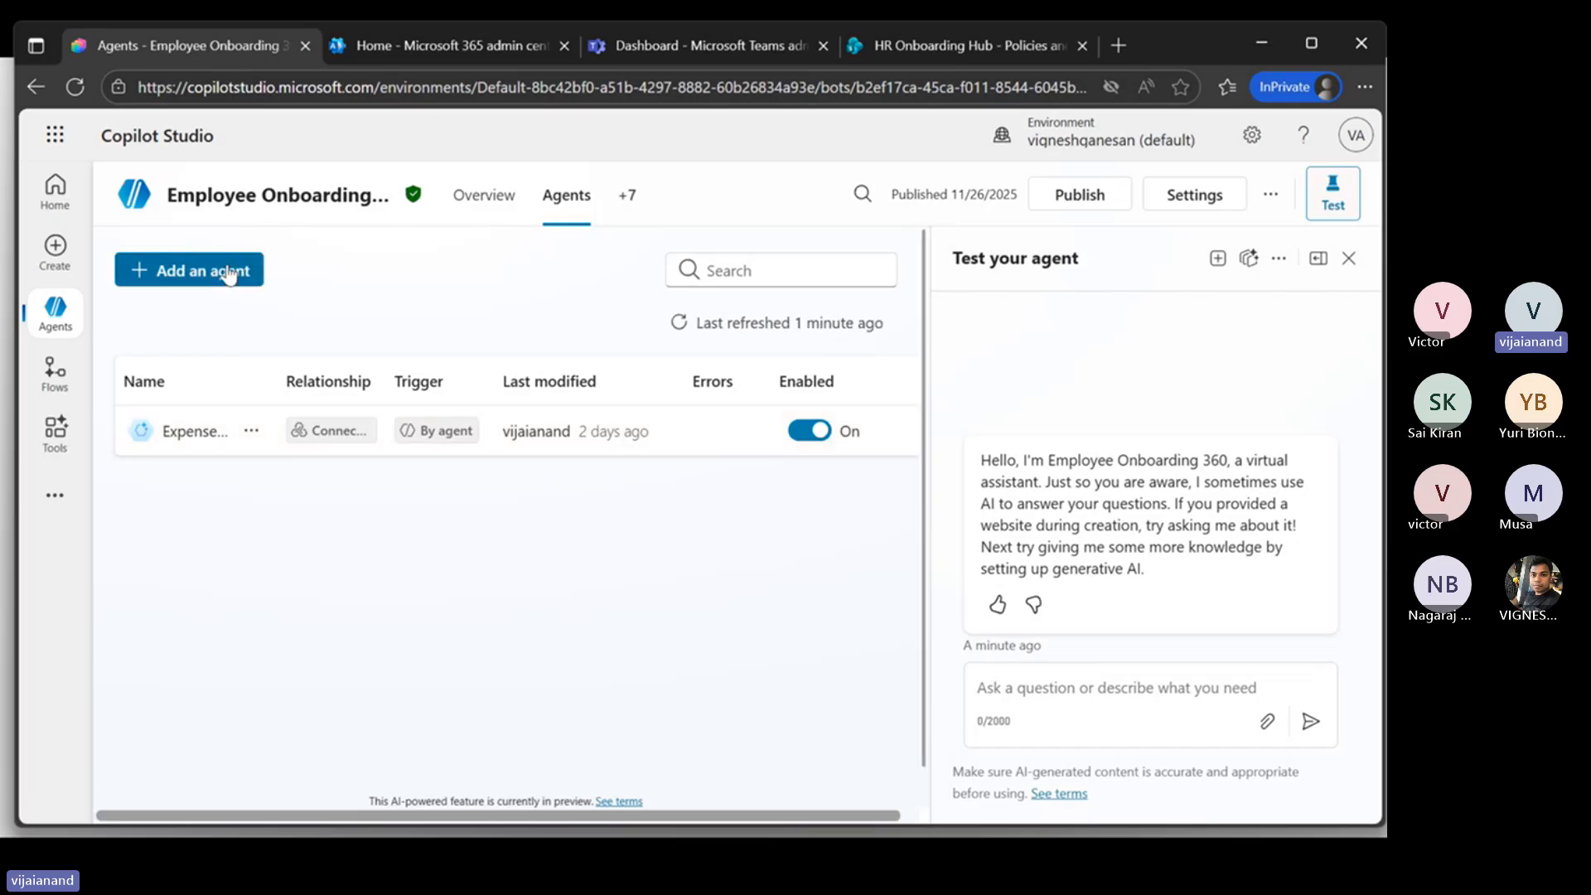
left_click(187, 275)
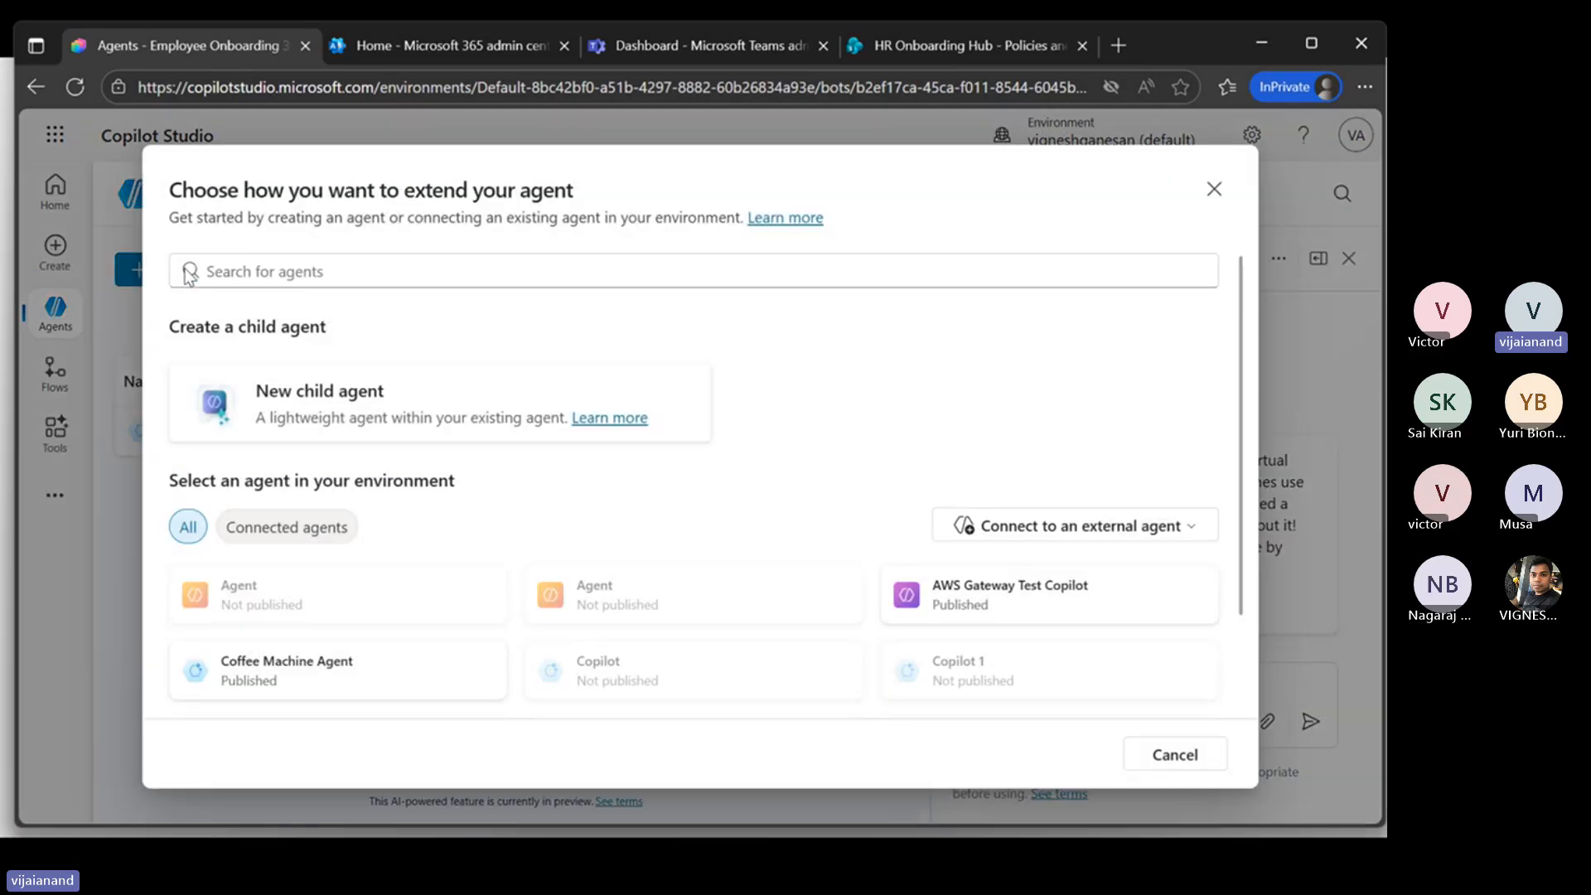
scroll(1012, 561, "down", 2)
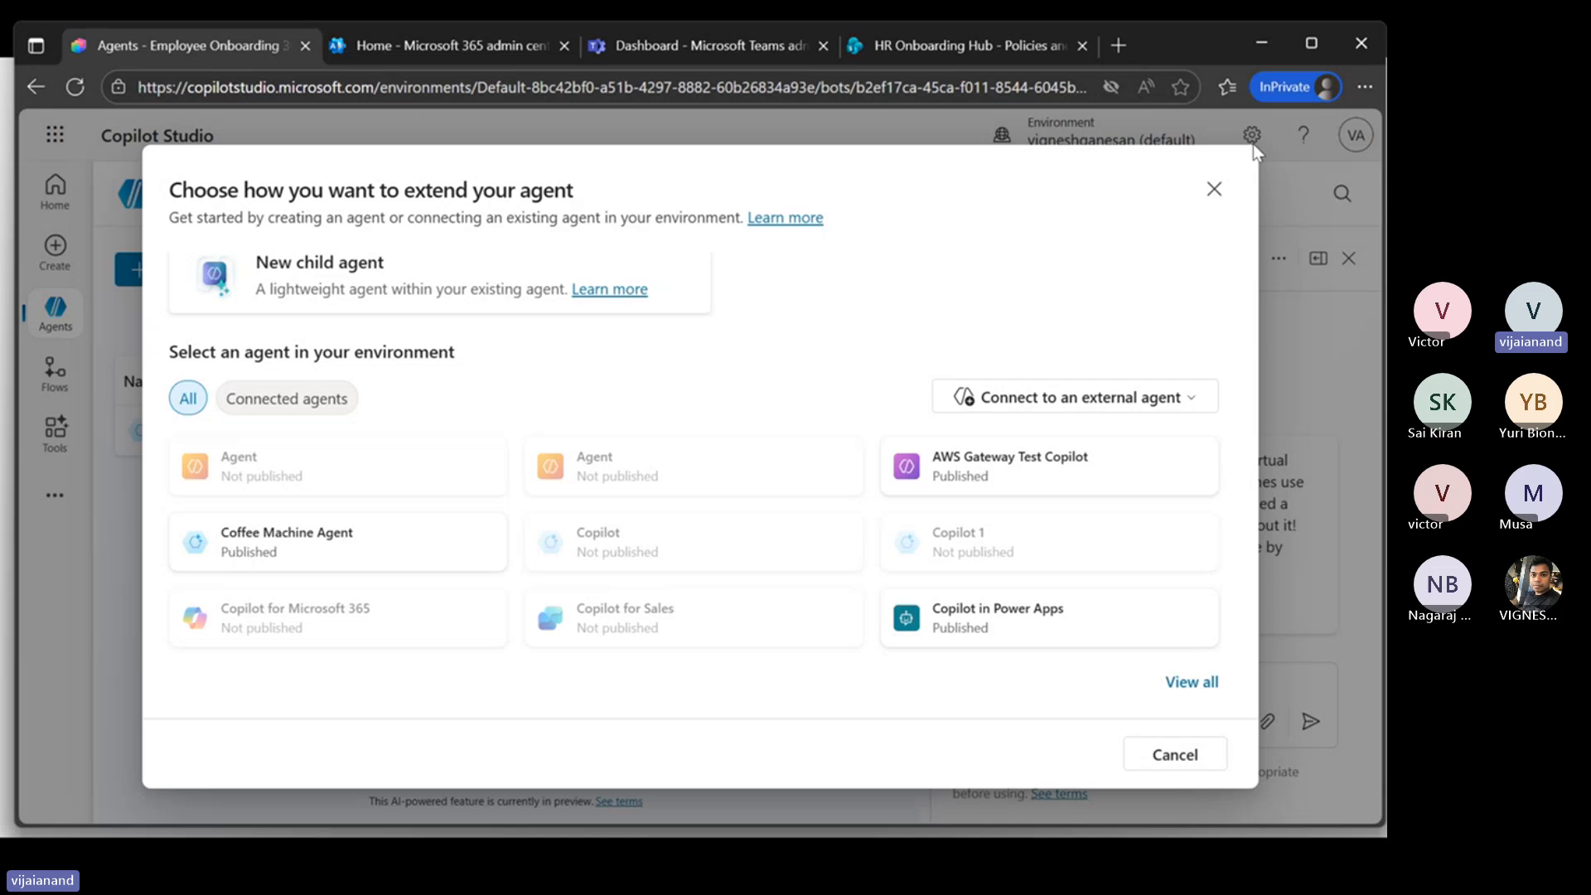
left_click(1215, 188)
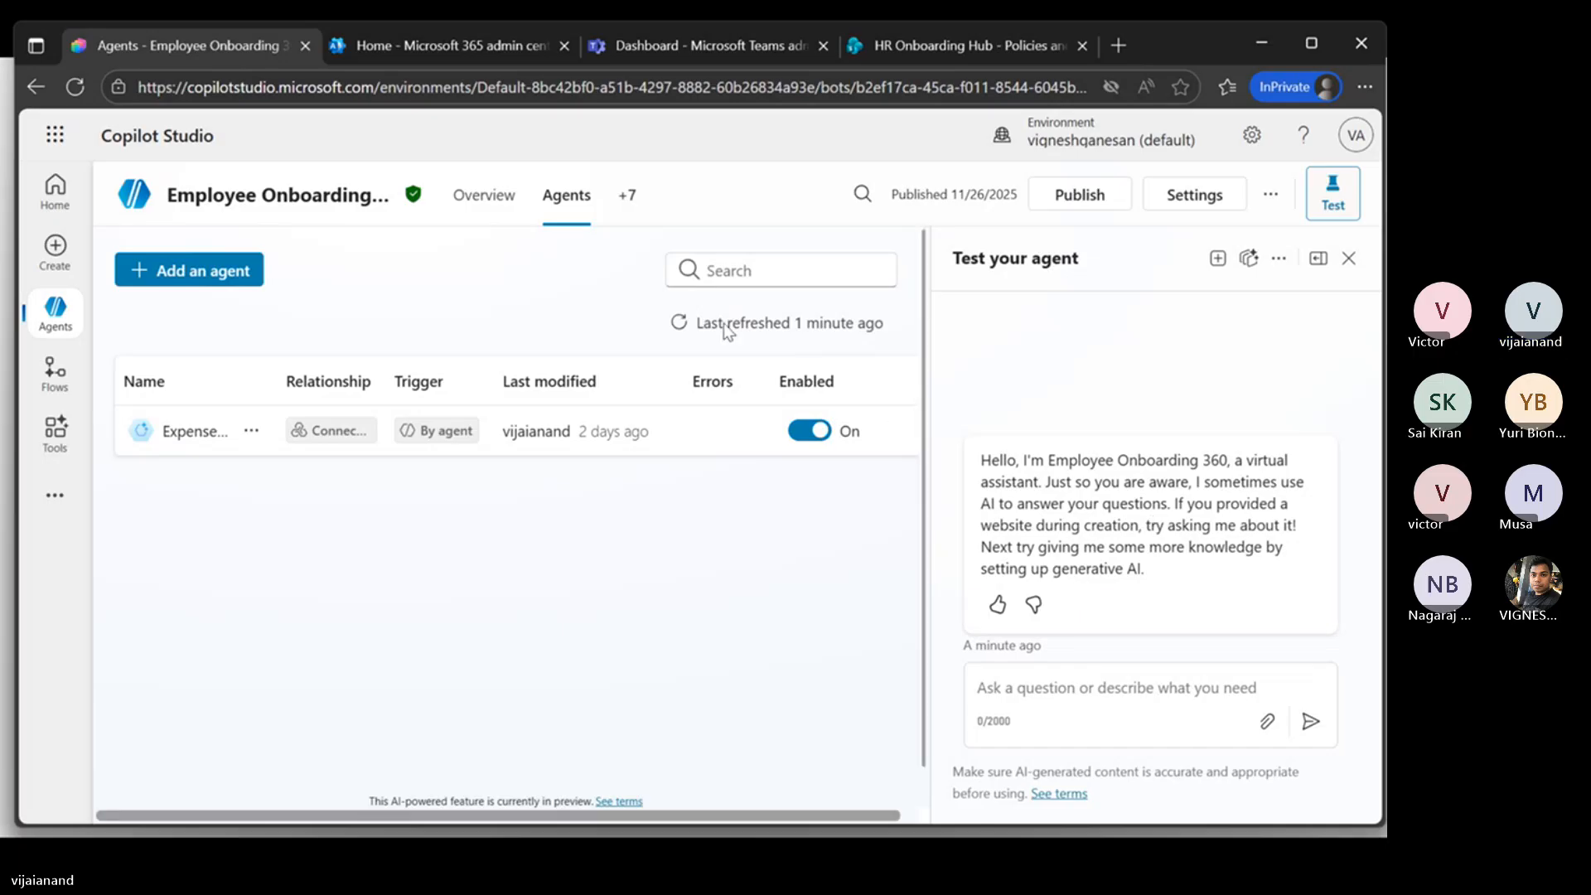
Step: Open the agent's topics, hide the test pane, and review the system topics before returning to the custom ones
left_click(627, 199)
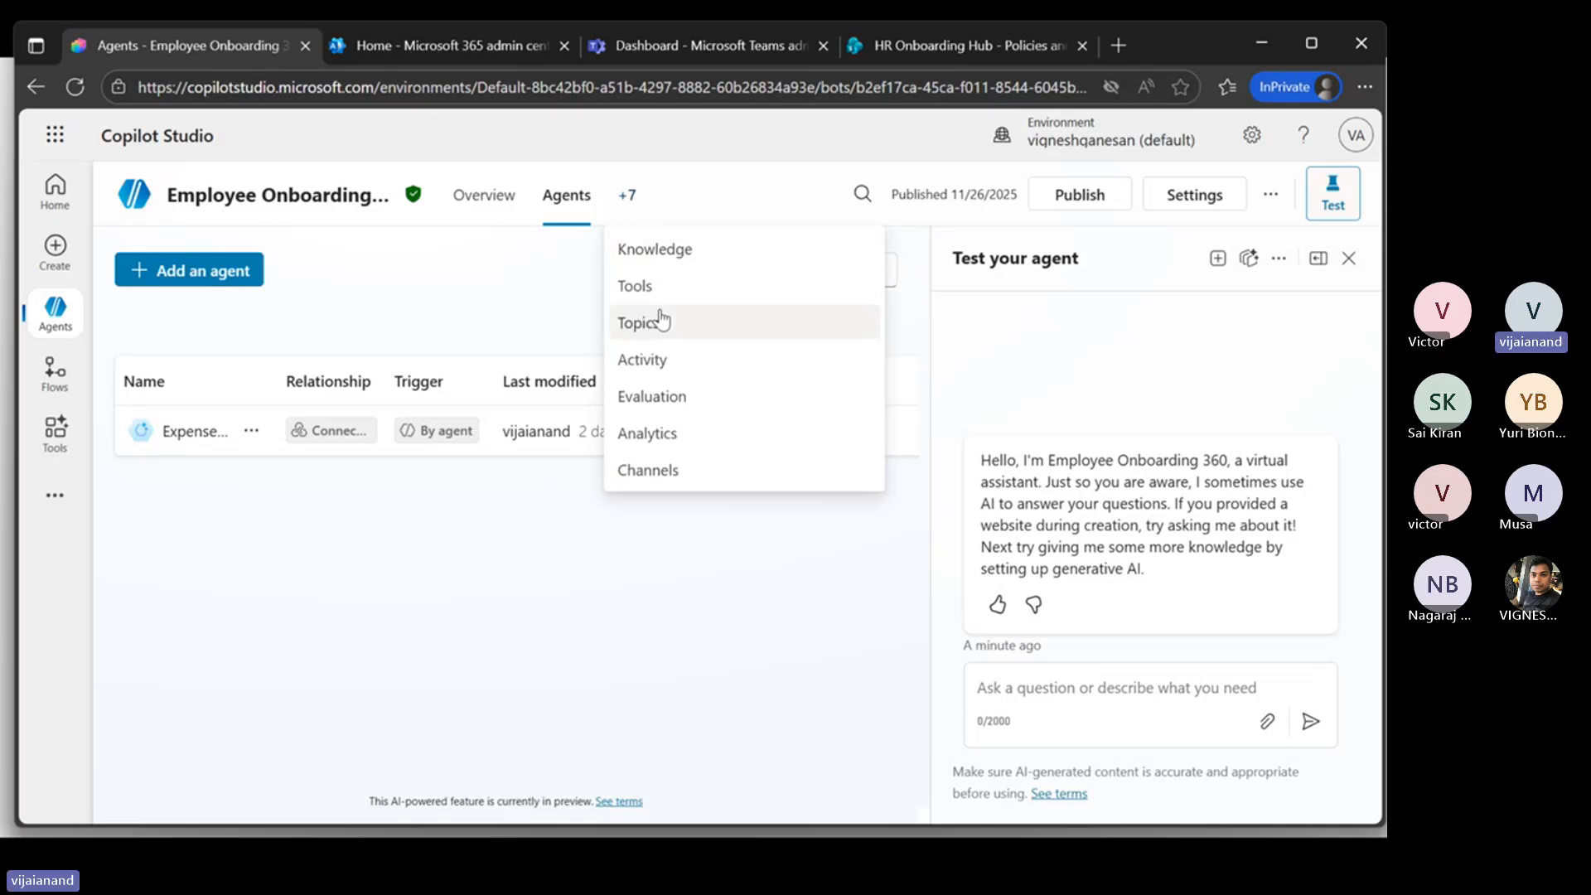
left_click(748, 342)
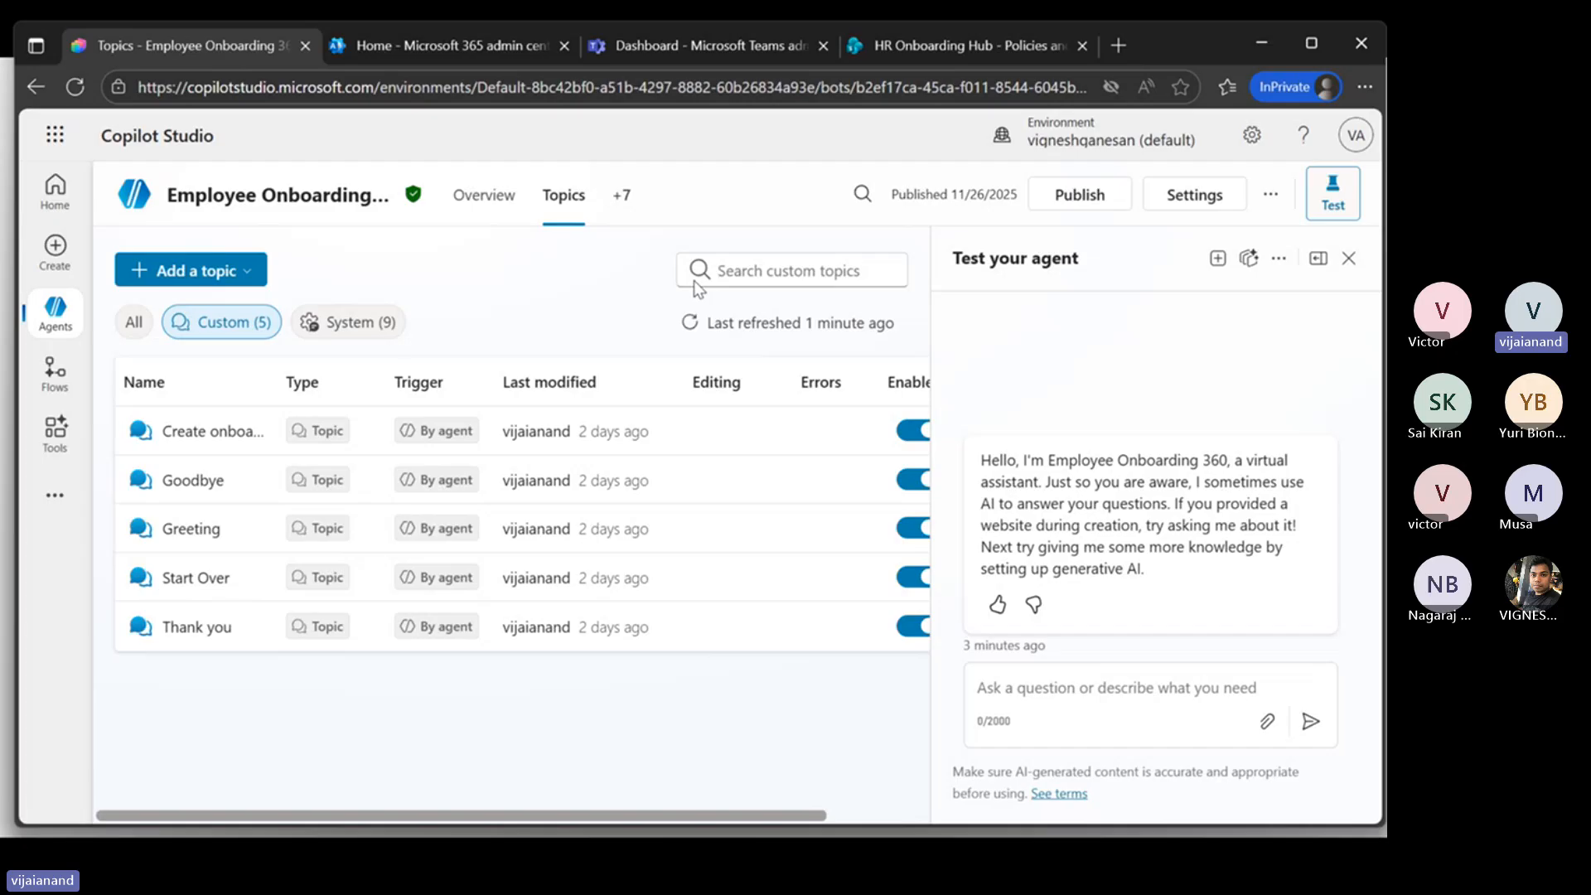
left_click(1350, 258)
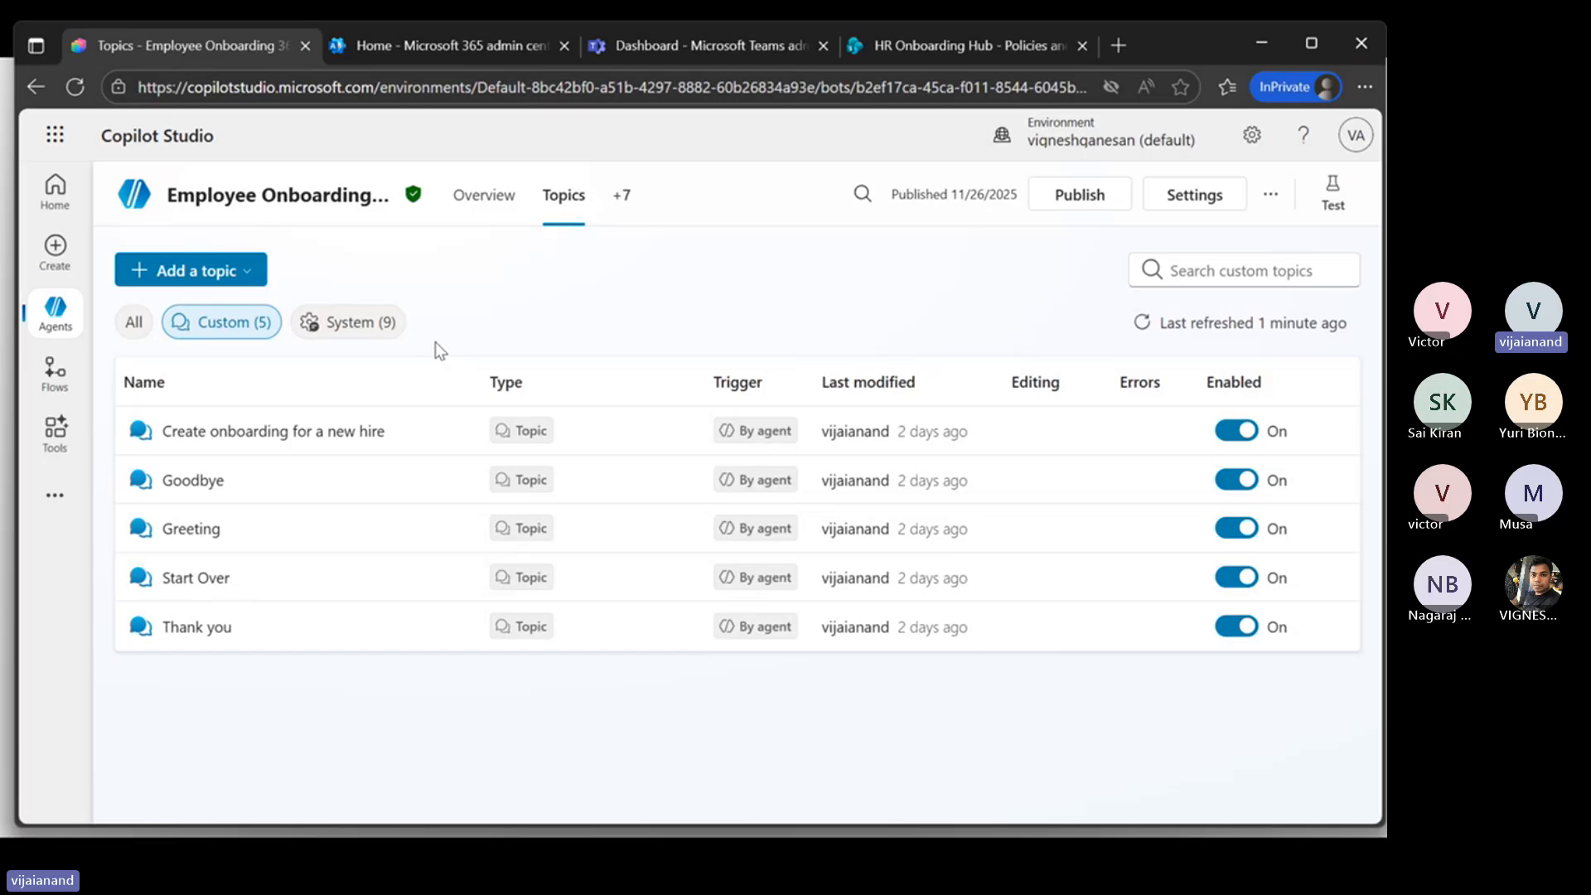
left_click(373, 323)
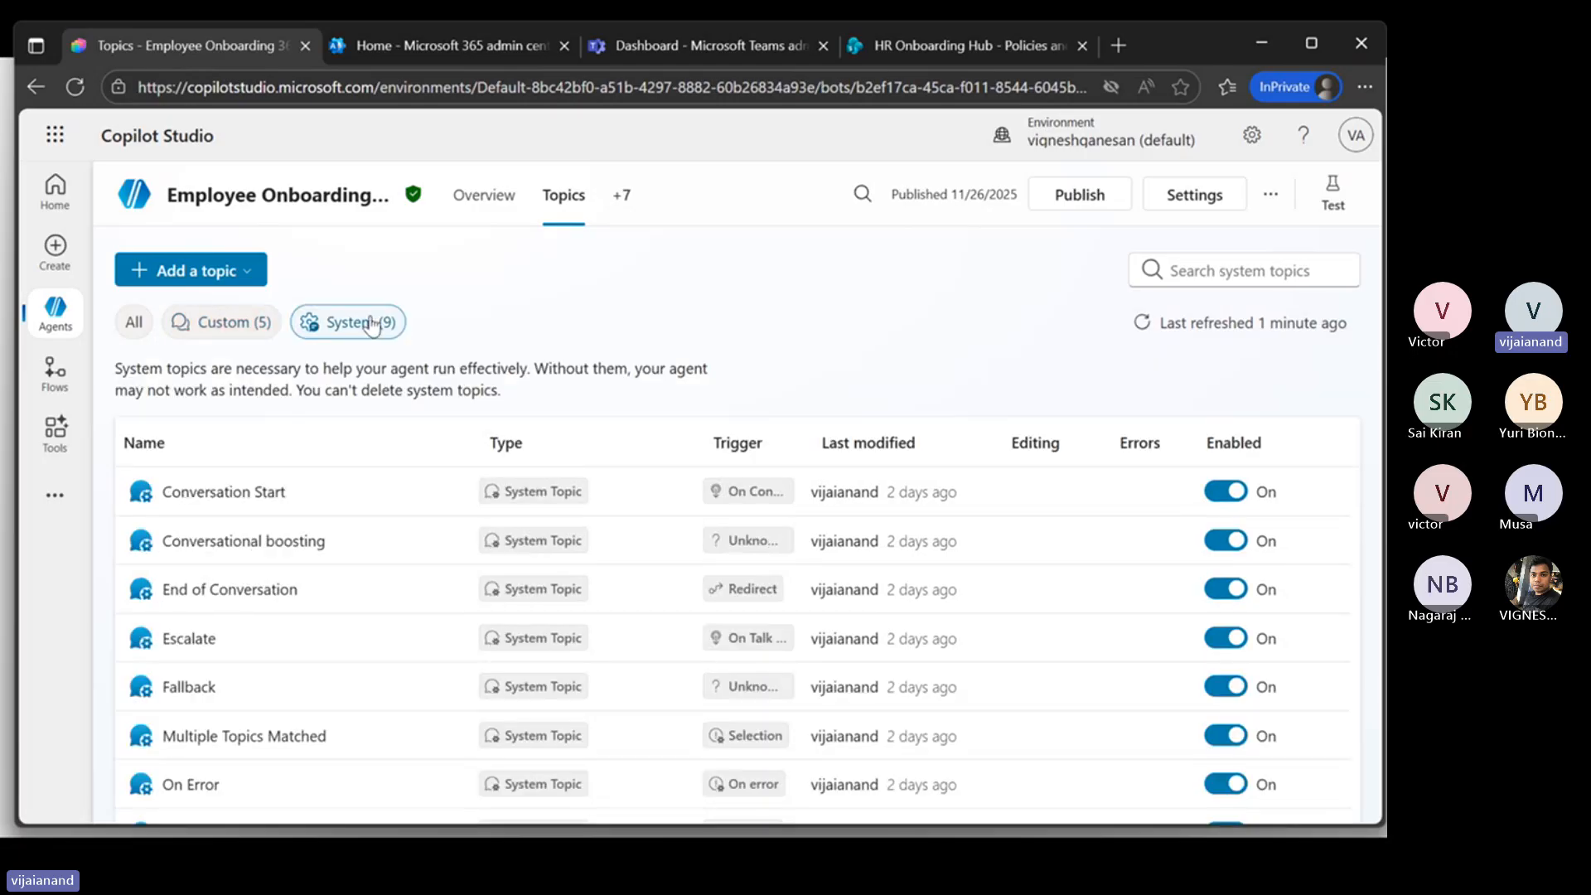
scroll(295, 548, "down", 1)
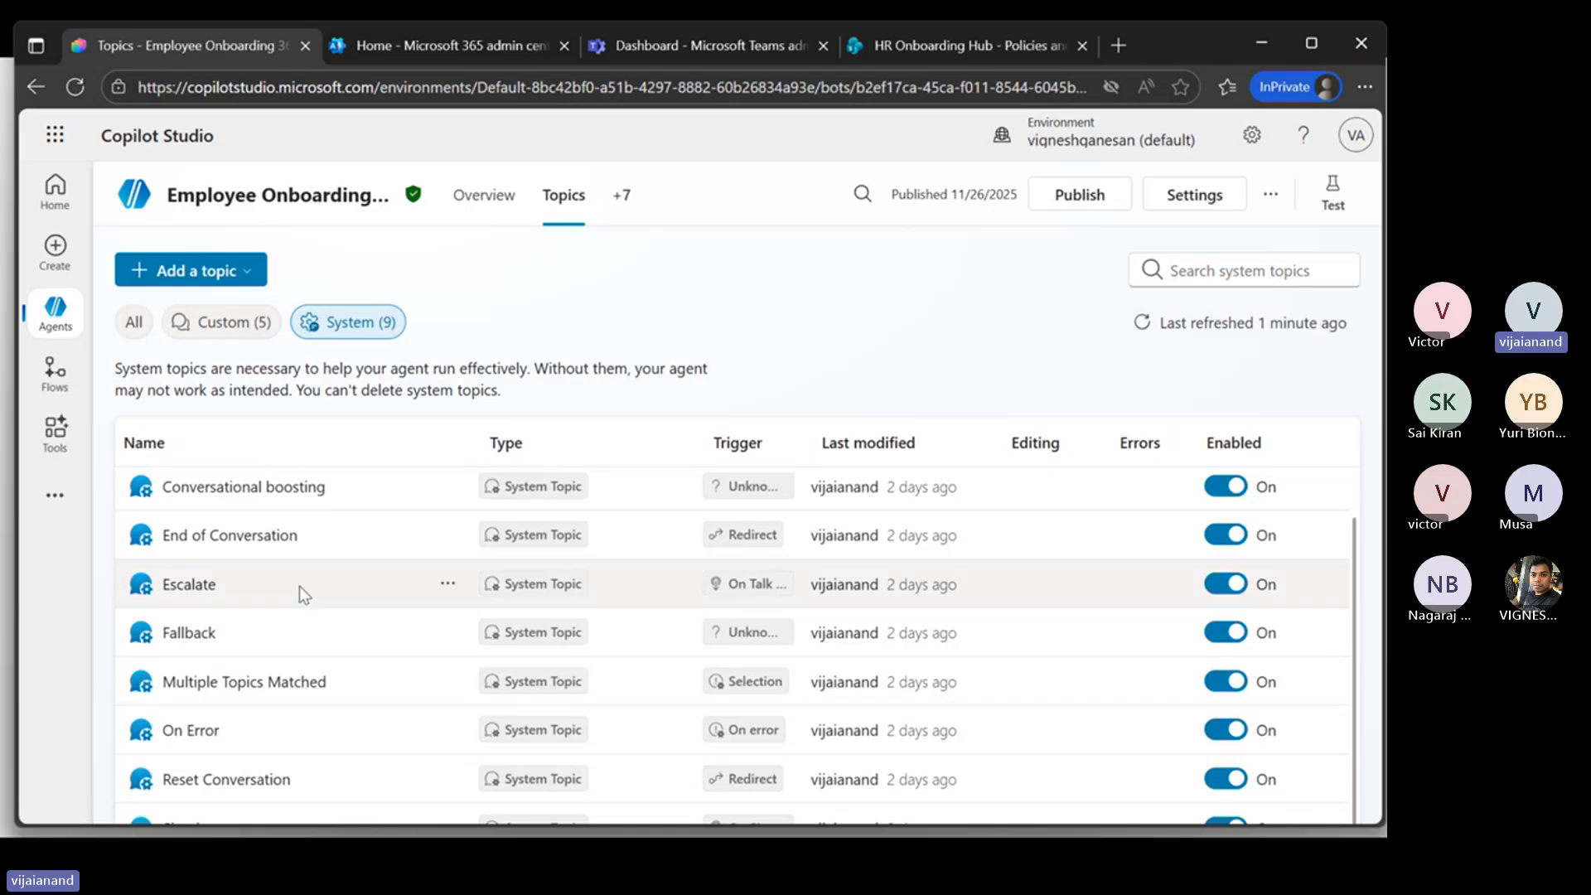
scroll(348, 645, "up", 1)
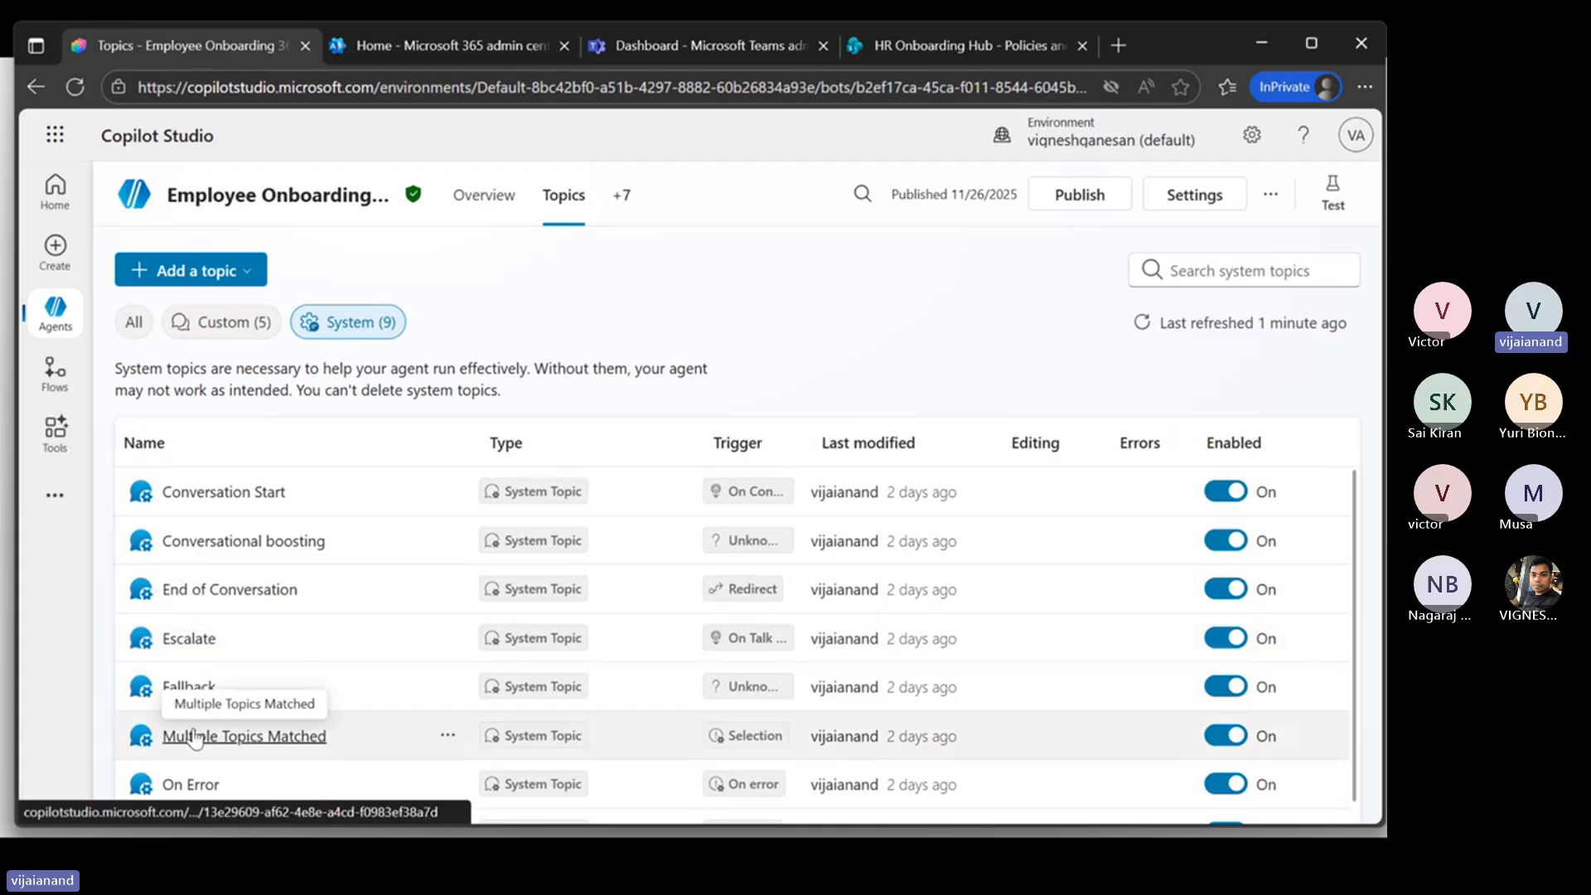
scroll(313, 761, "down", 1)
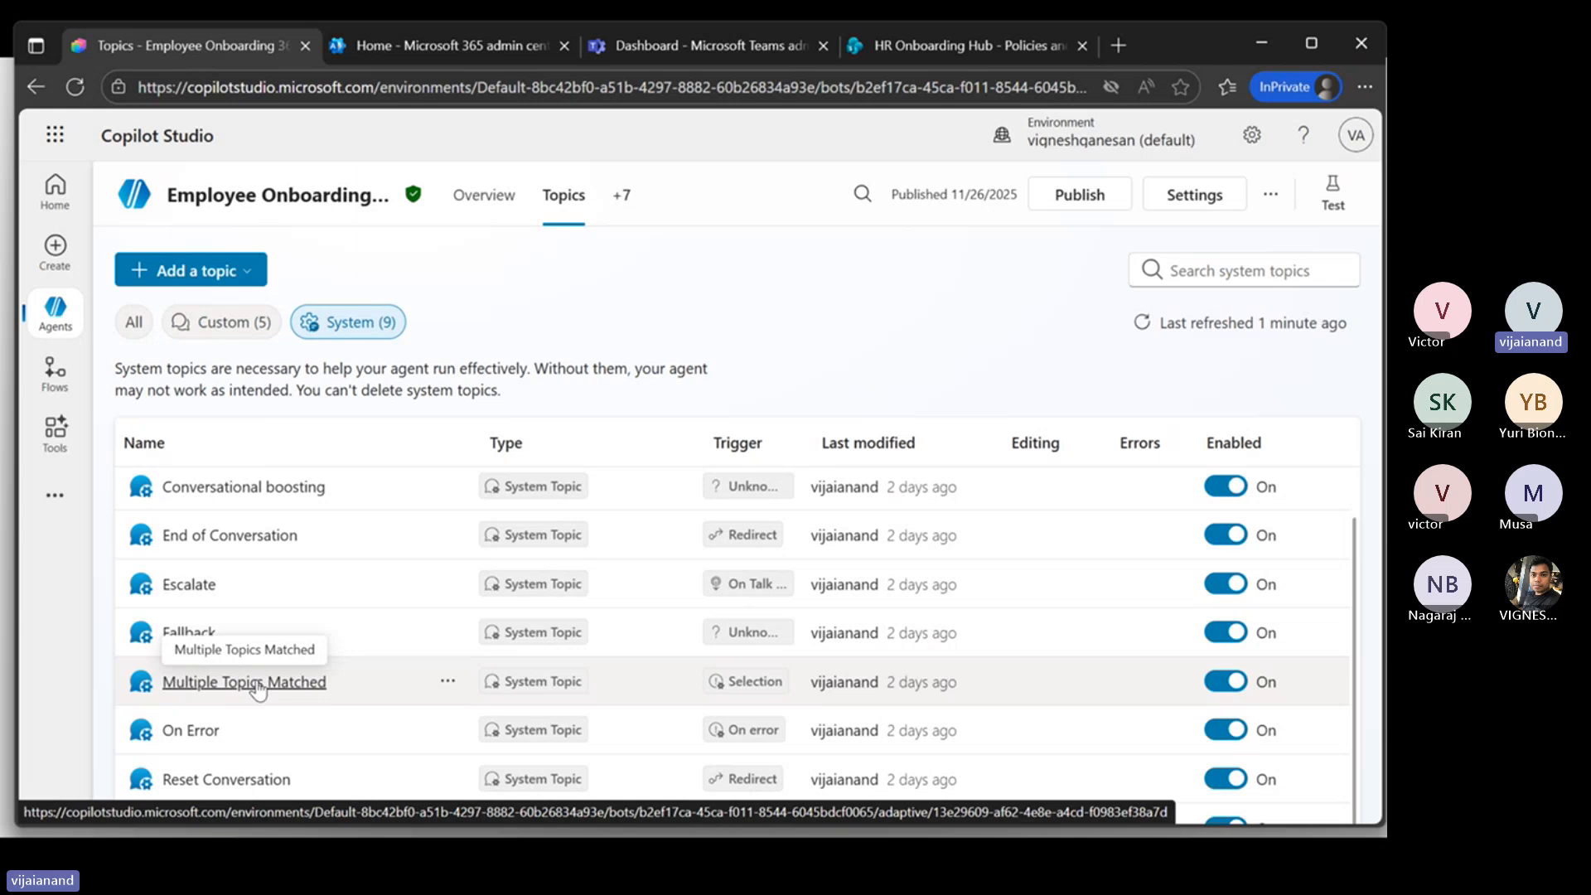
left_click(265, 326)
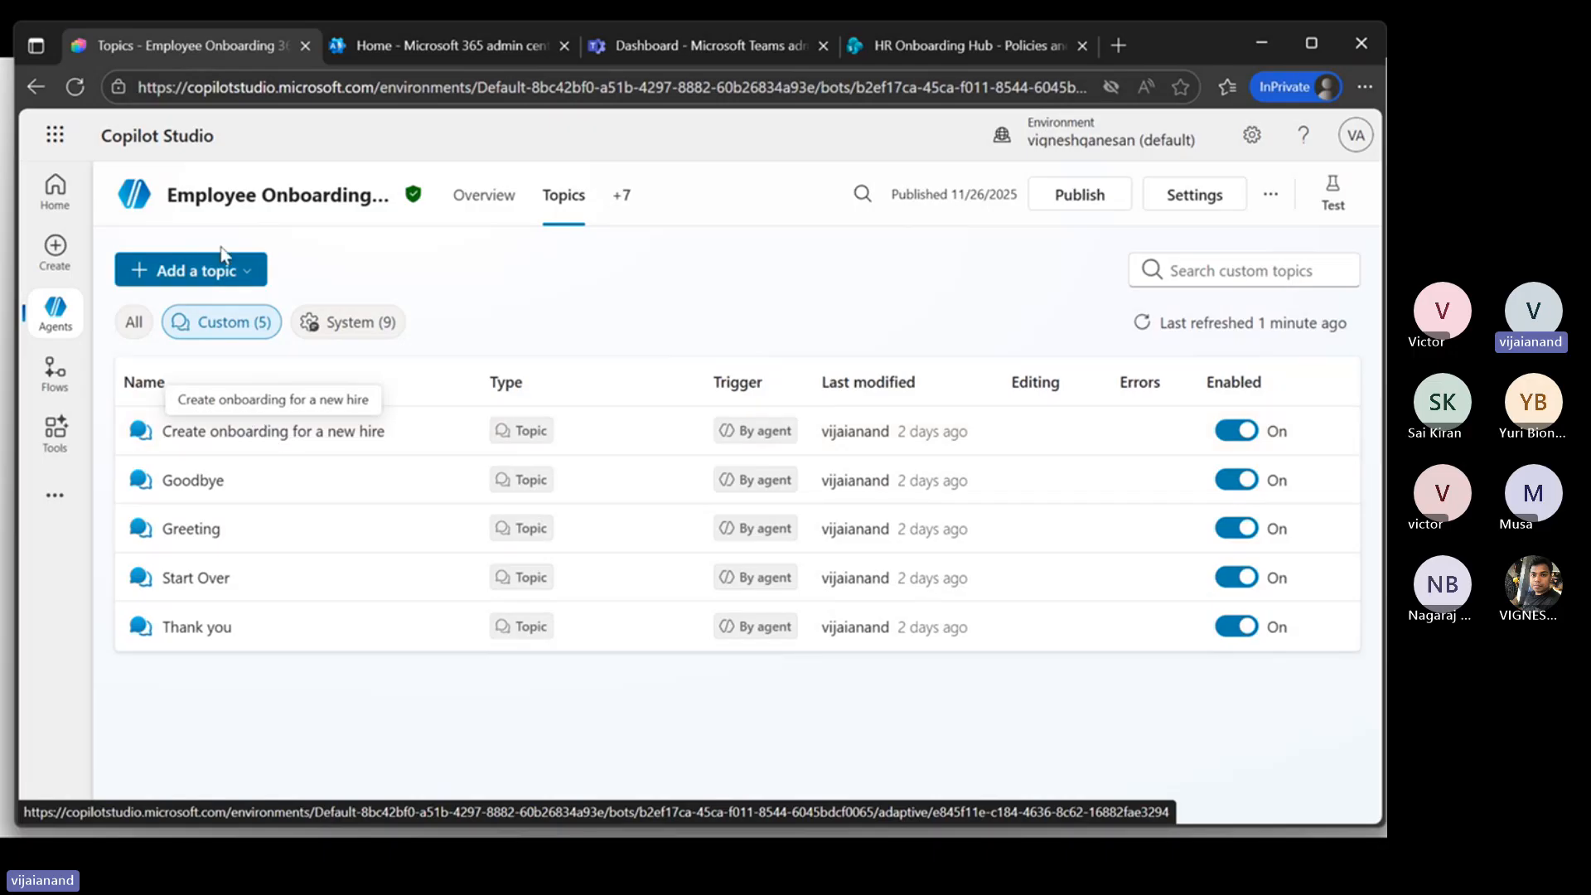
Step: Start a topic from a description with Copilot and name it "Check Onboarding Status", copying the name from Demo Prompt.txt
left_click(220, 270)
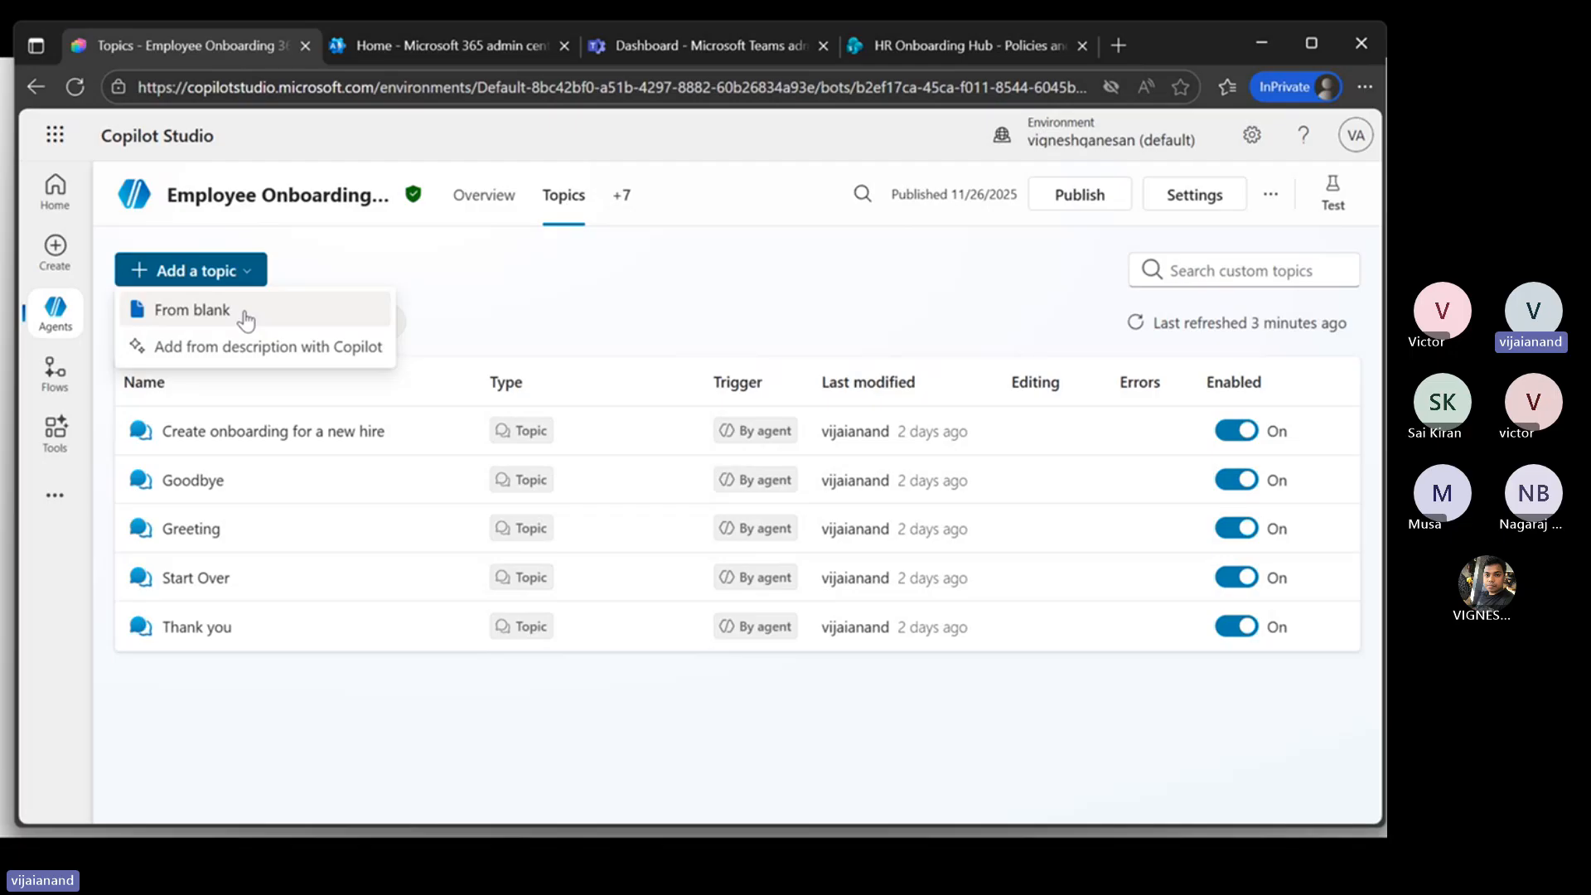
left_click(203, 360)
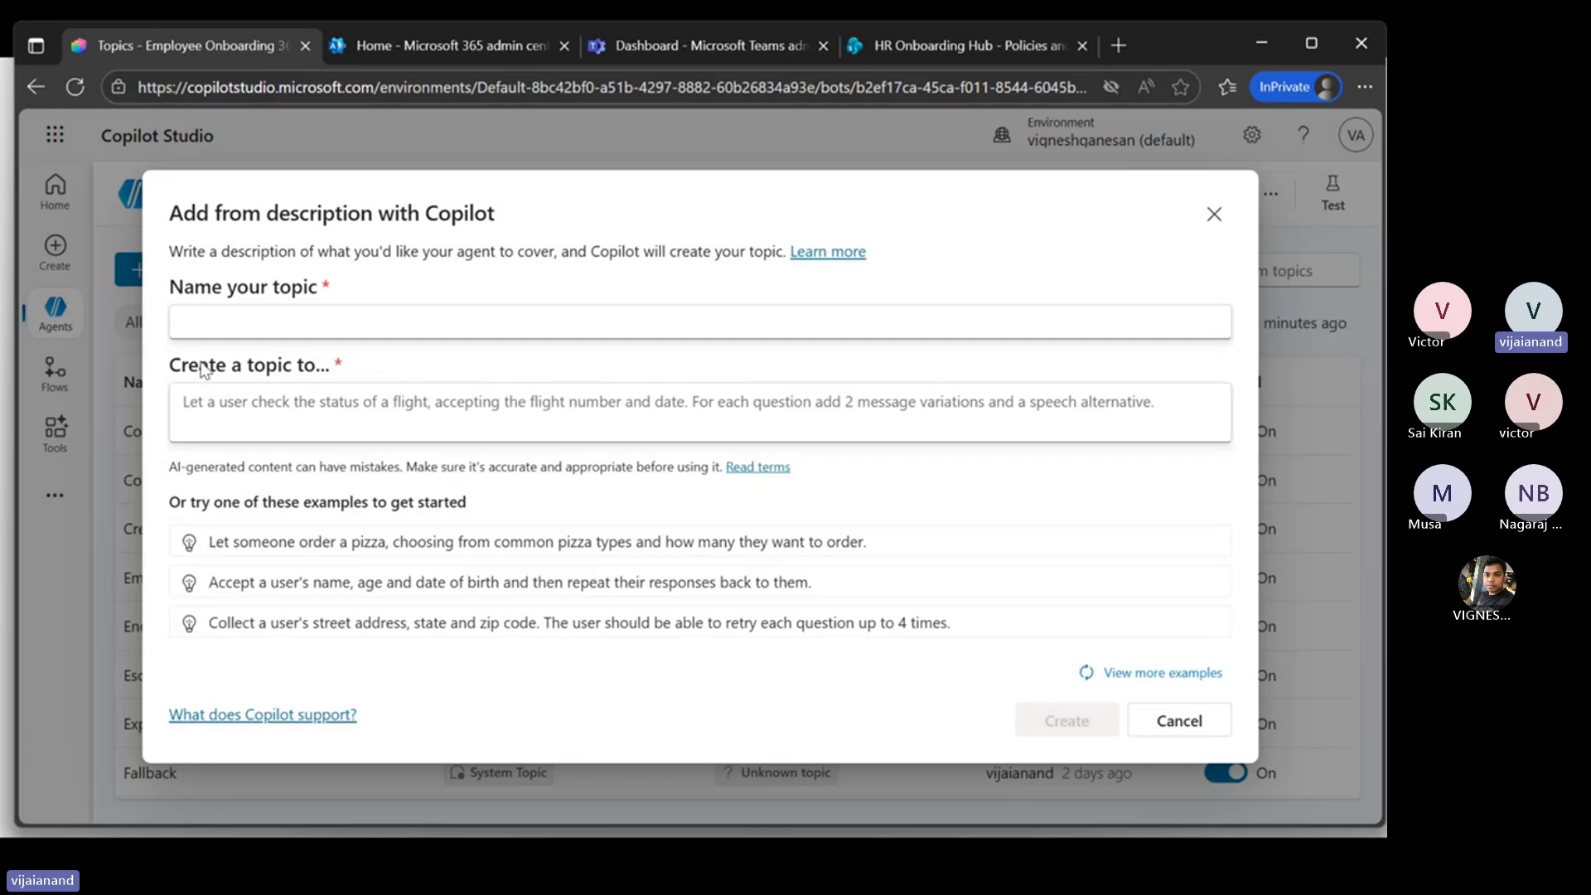
key("alt+Tab")
key("alt+Tab")
key("alt+Tab")
key("alt+Tab")
key("alt+Tab")
key("alt+Tab")
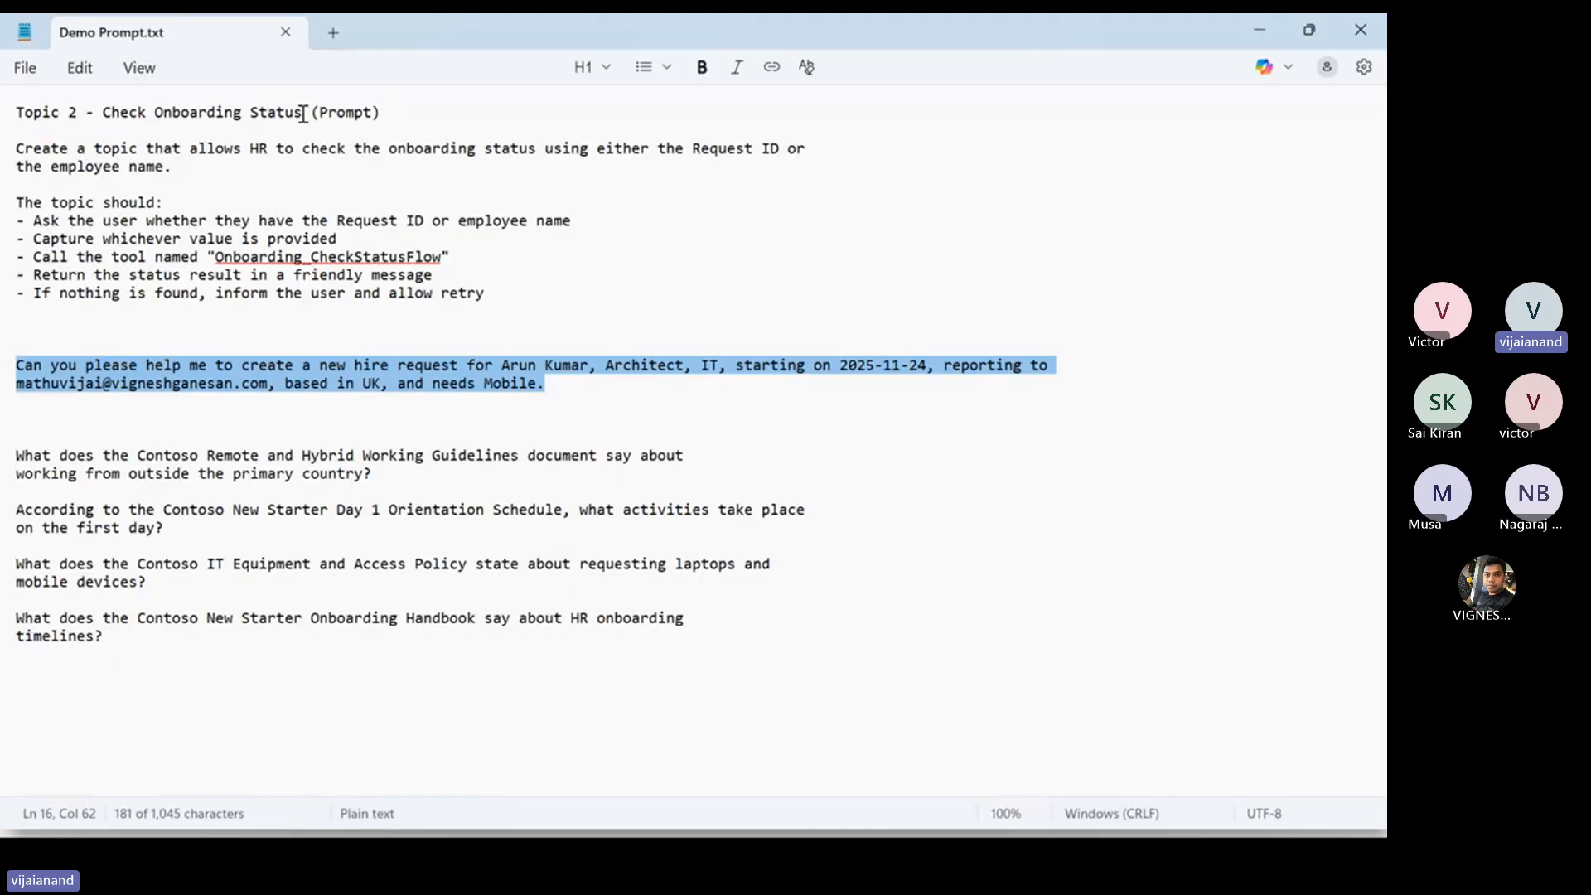
left_click_drag(302, 113, 102, 112)
key("ctrl+c")
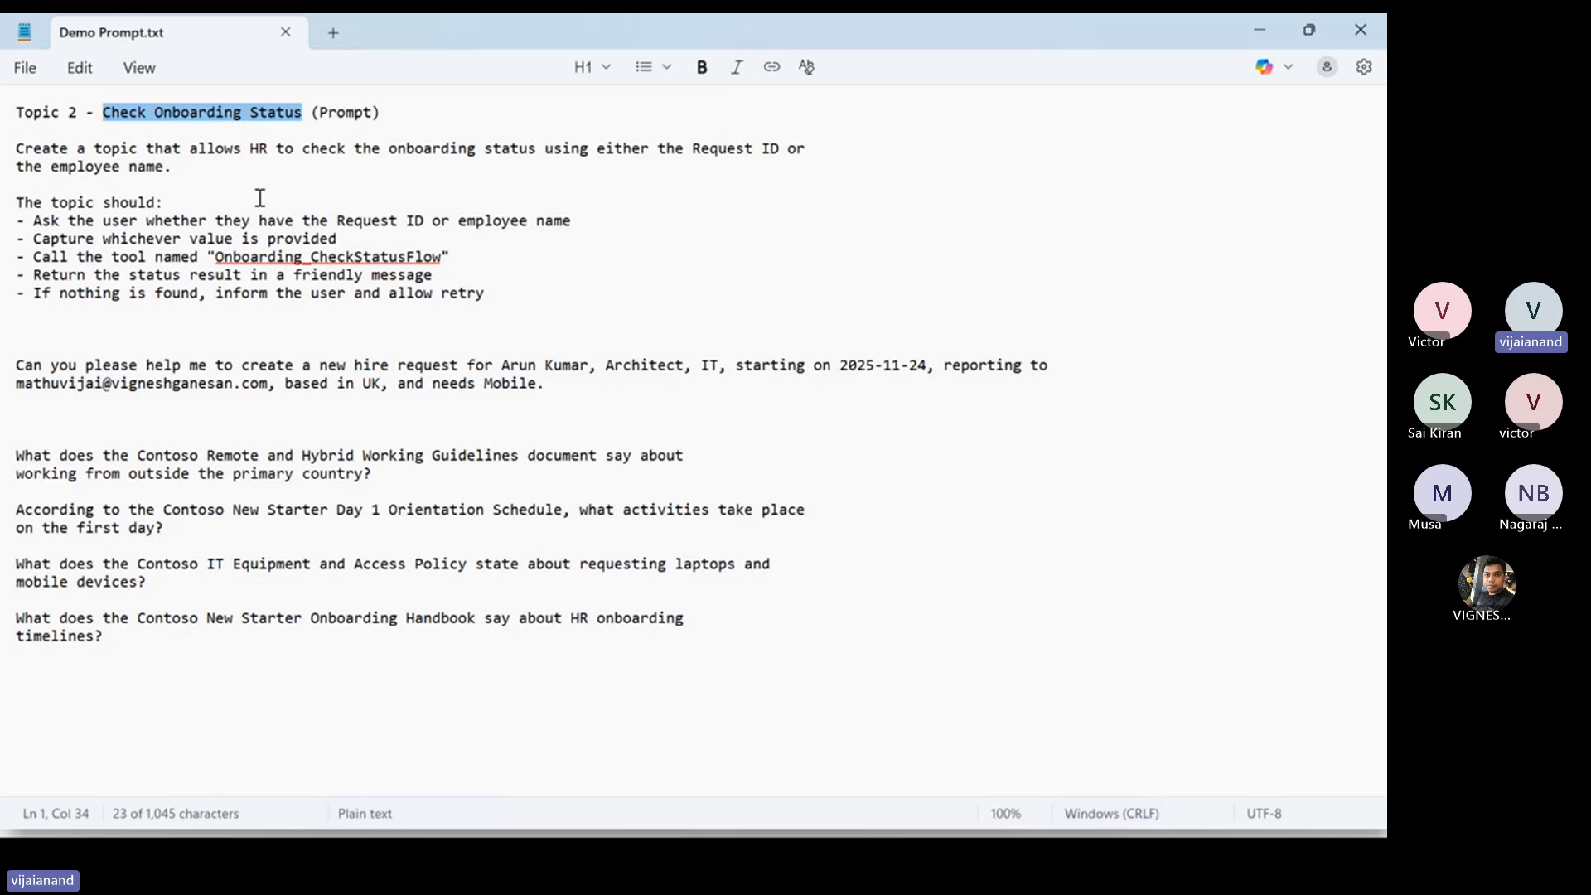
key("alt+Tab")
left_click(390, 322)
key("ctrl+v")
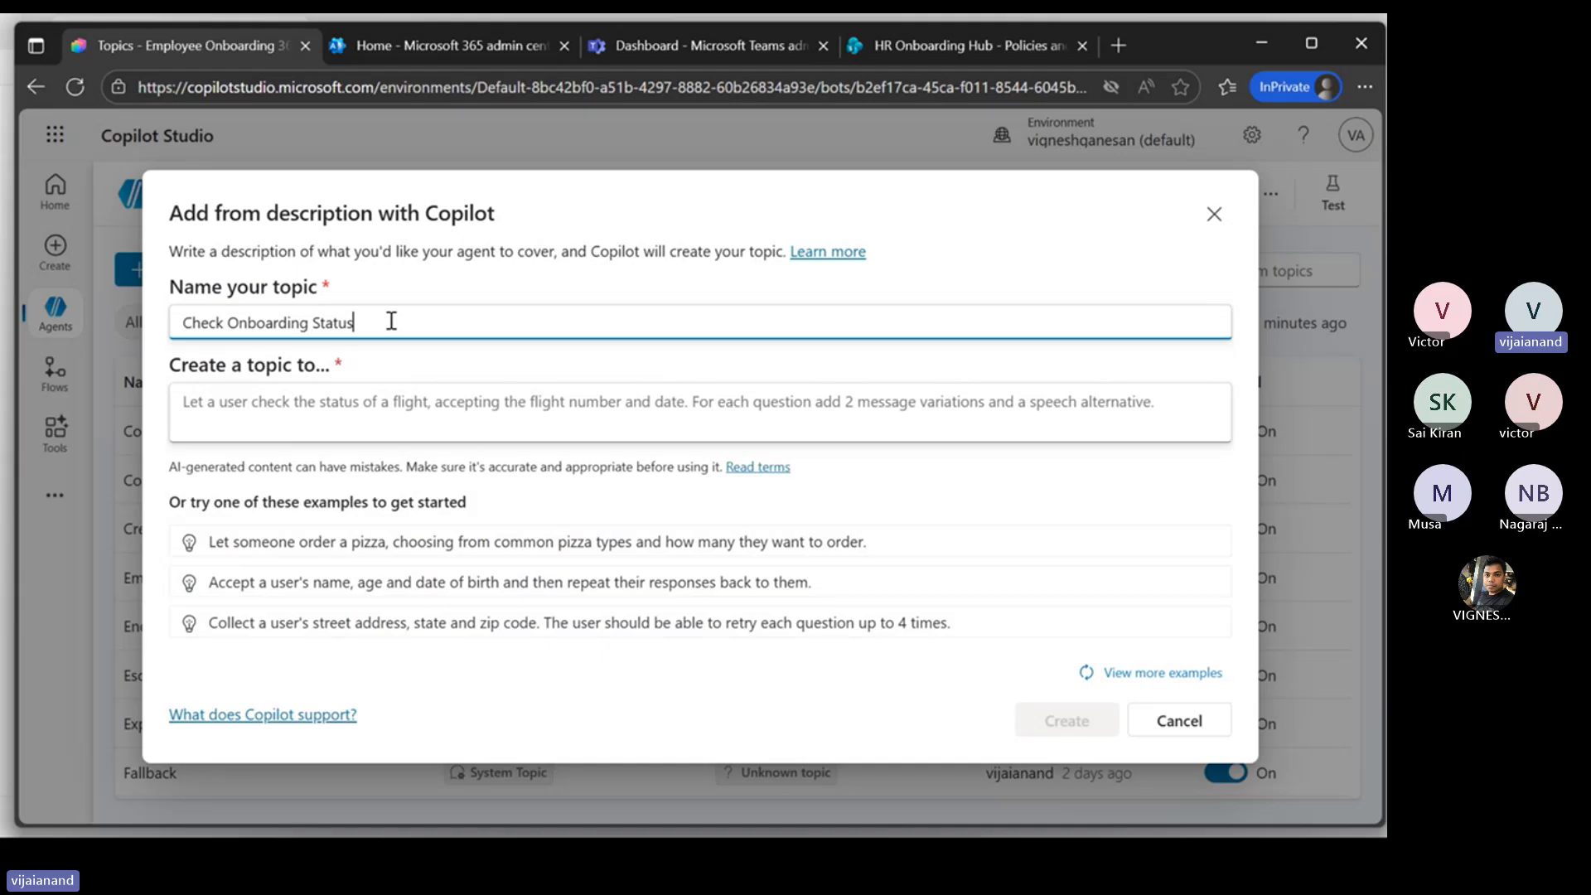
Step: Fill in the topic description with the Check Onboarding Status prompt text copied from Demo Prompt.txt, including the call to "Onboarding_CheckStatusFlow"
key("alt+Tab")
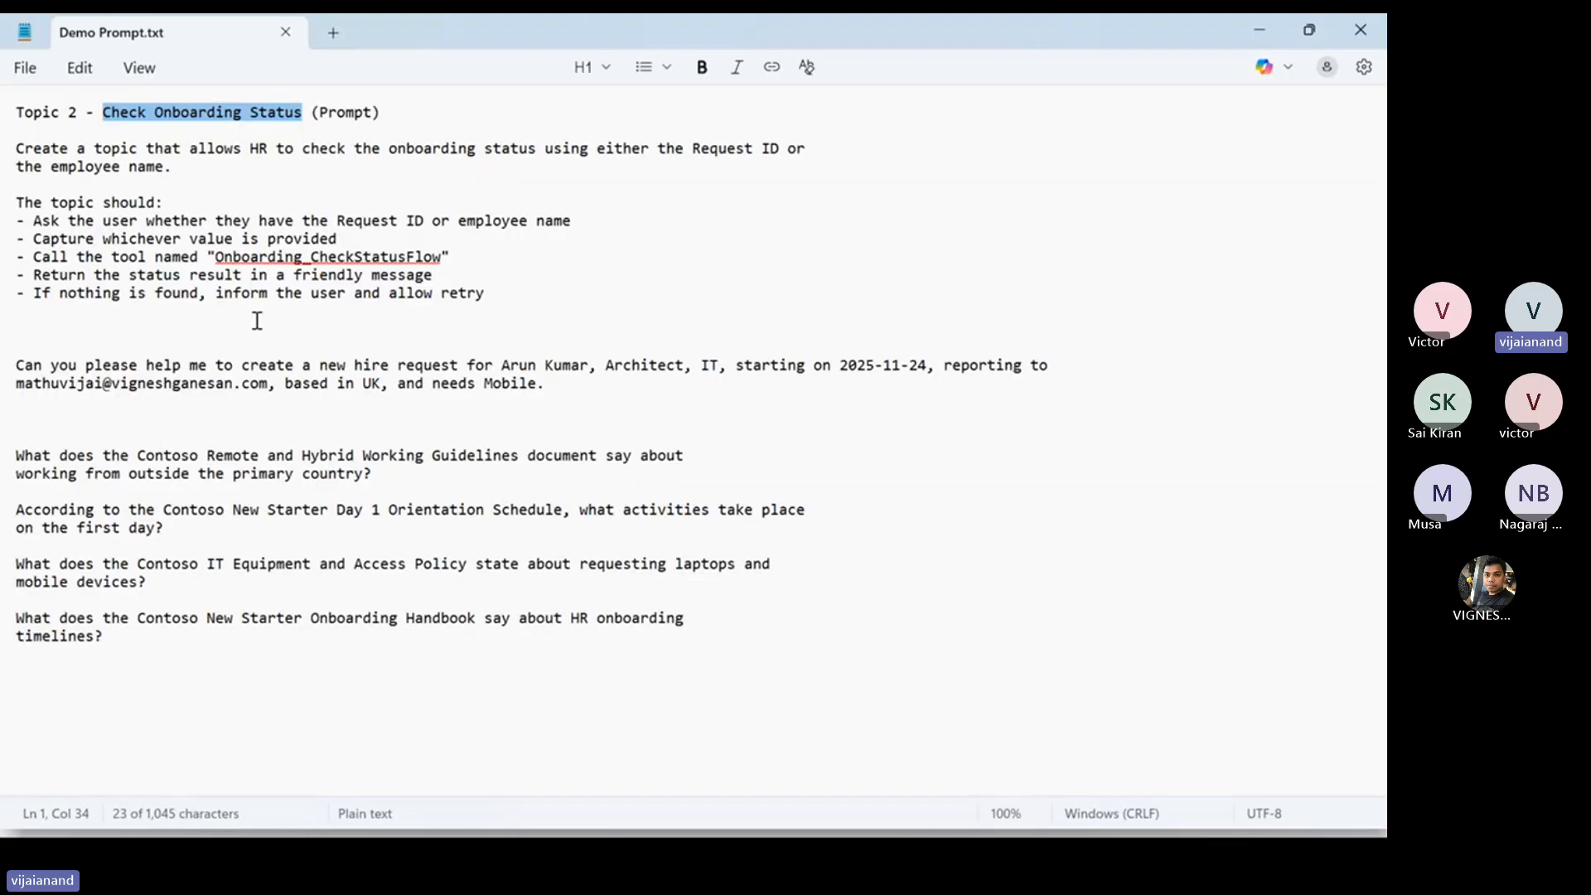
left_click_drag(487, 294, 11, 141)
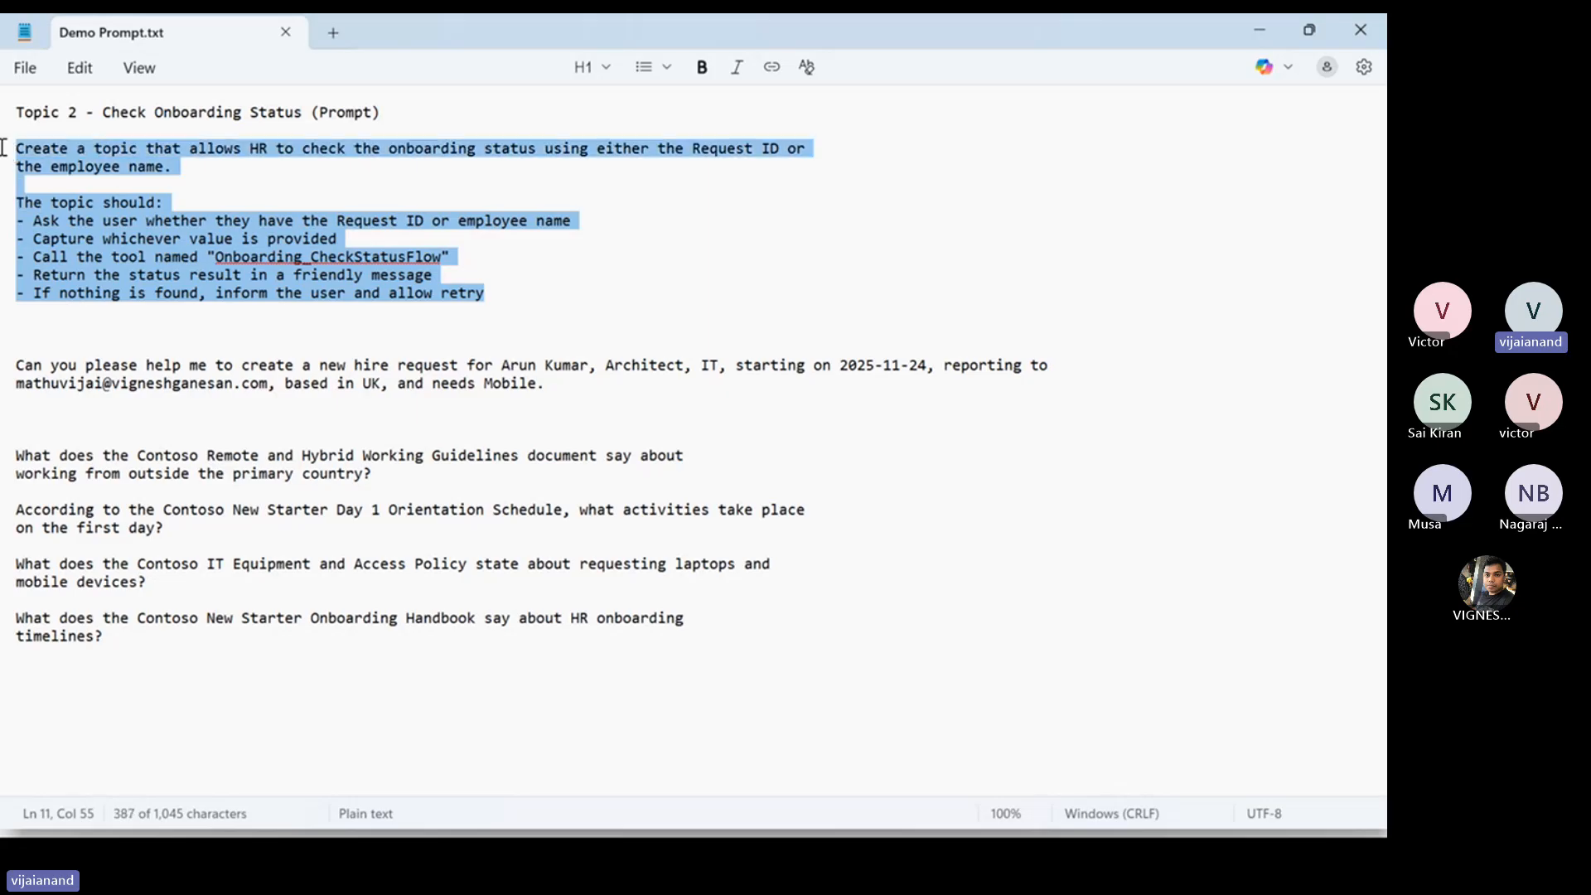
key("ctrl+c")
key("alt+Tab")
left_click(419, 391)
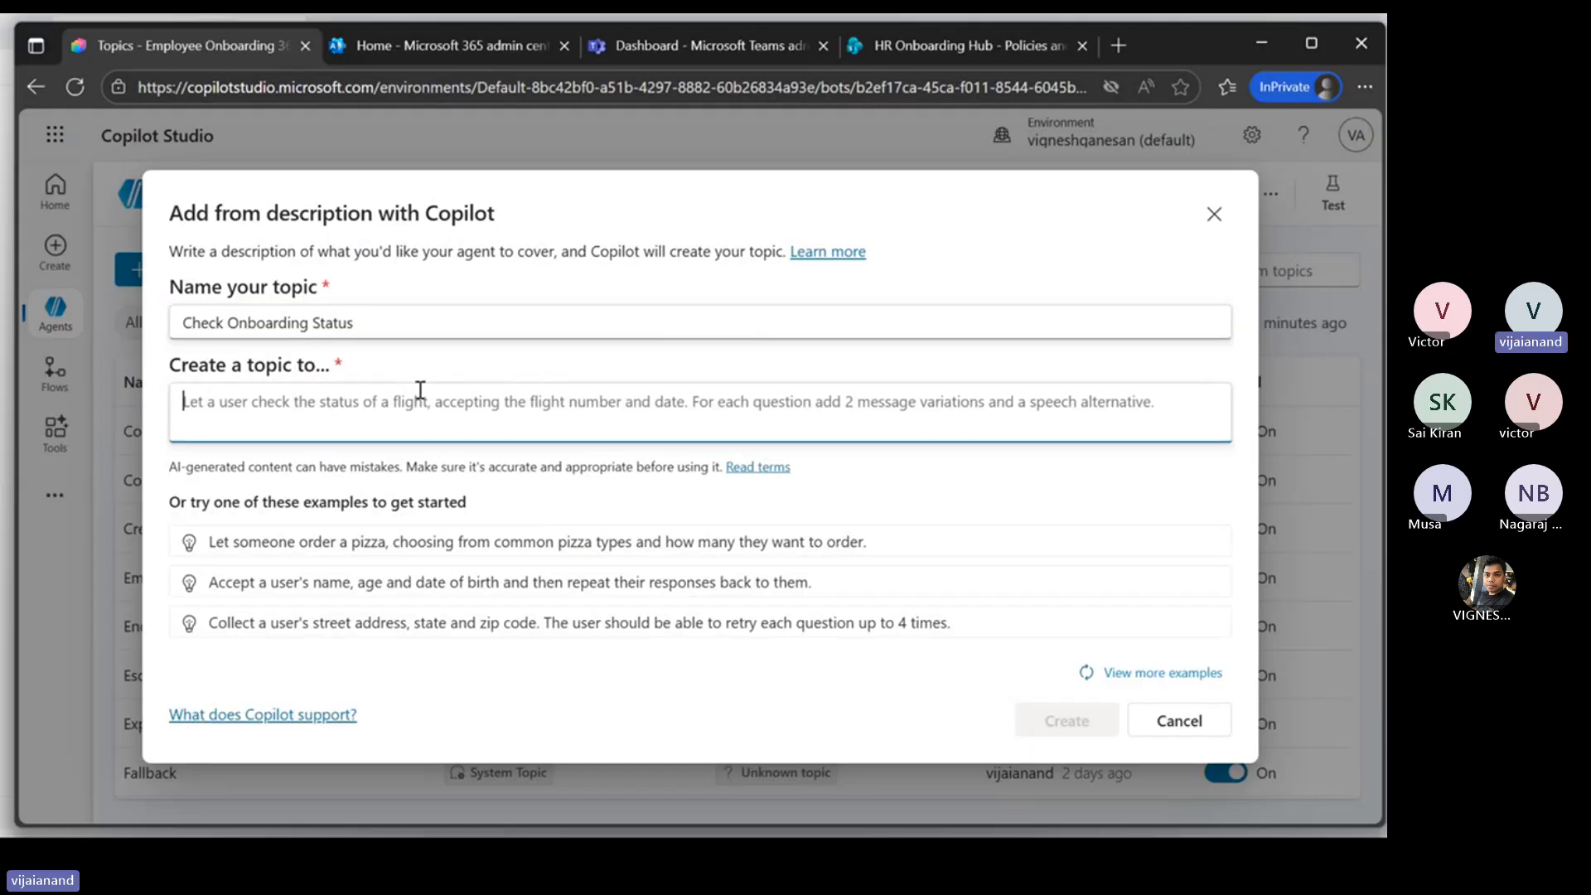
key("ctrl+v")
Step: Read through the pasted description, then generate the topic from it and dismiss the clipboard access request
scroll(426, 423, "up", 5)
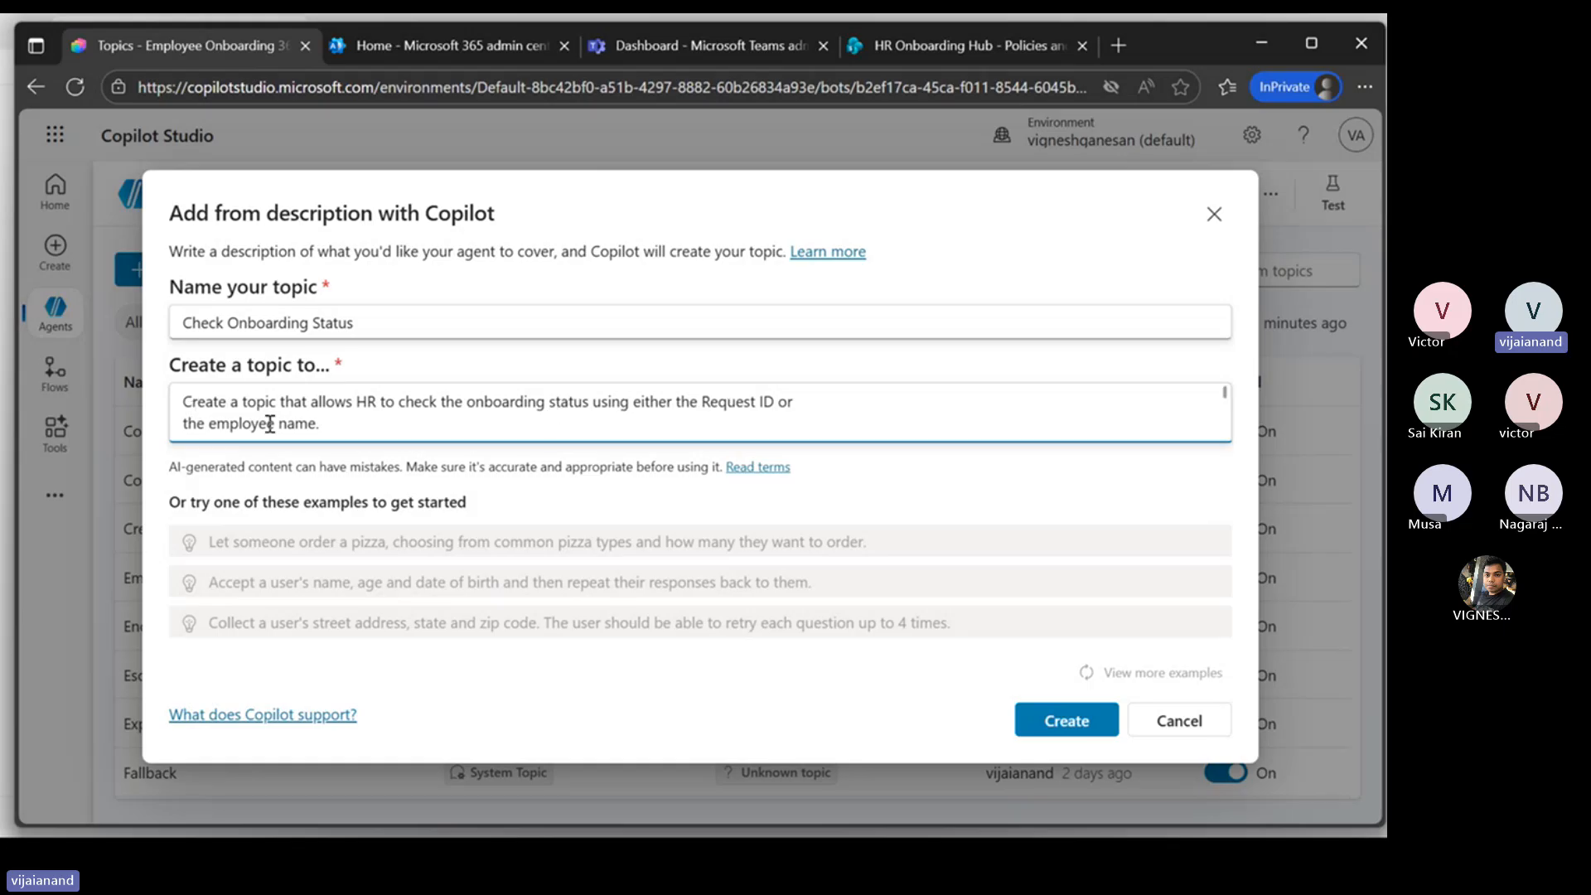
scroll(276, 421, "down", 2)
scroll(274, 414, "down", 2)
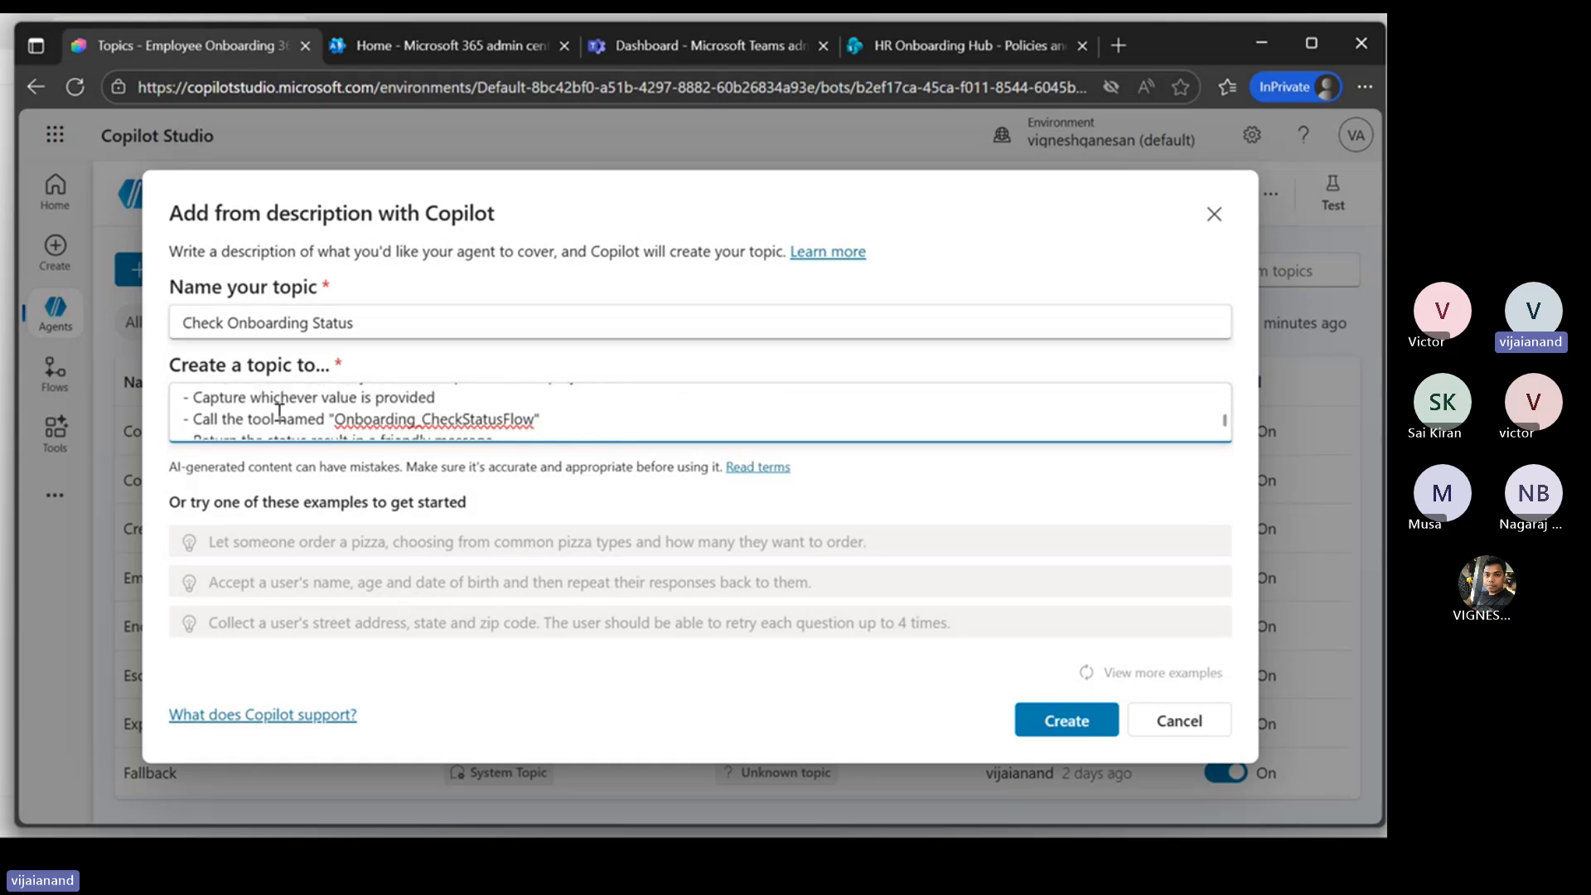
scroll(265, 406, "up", 2)
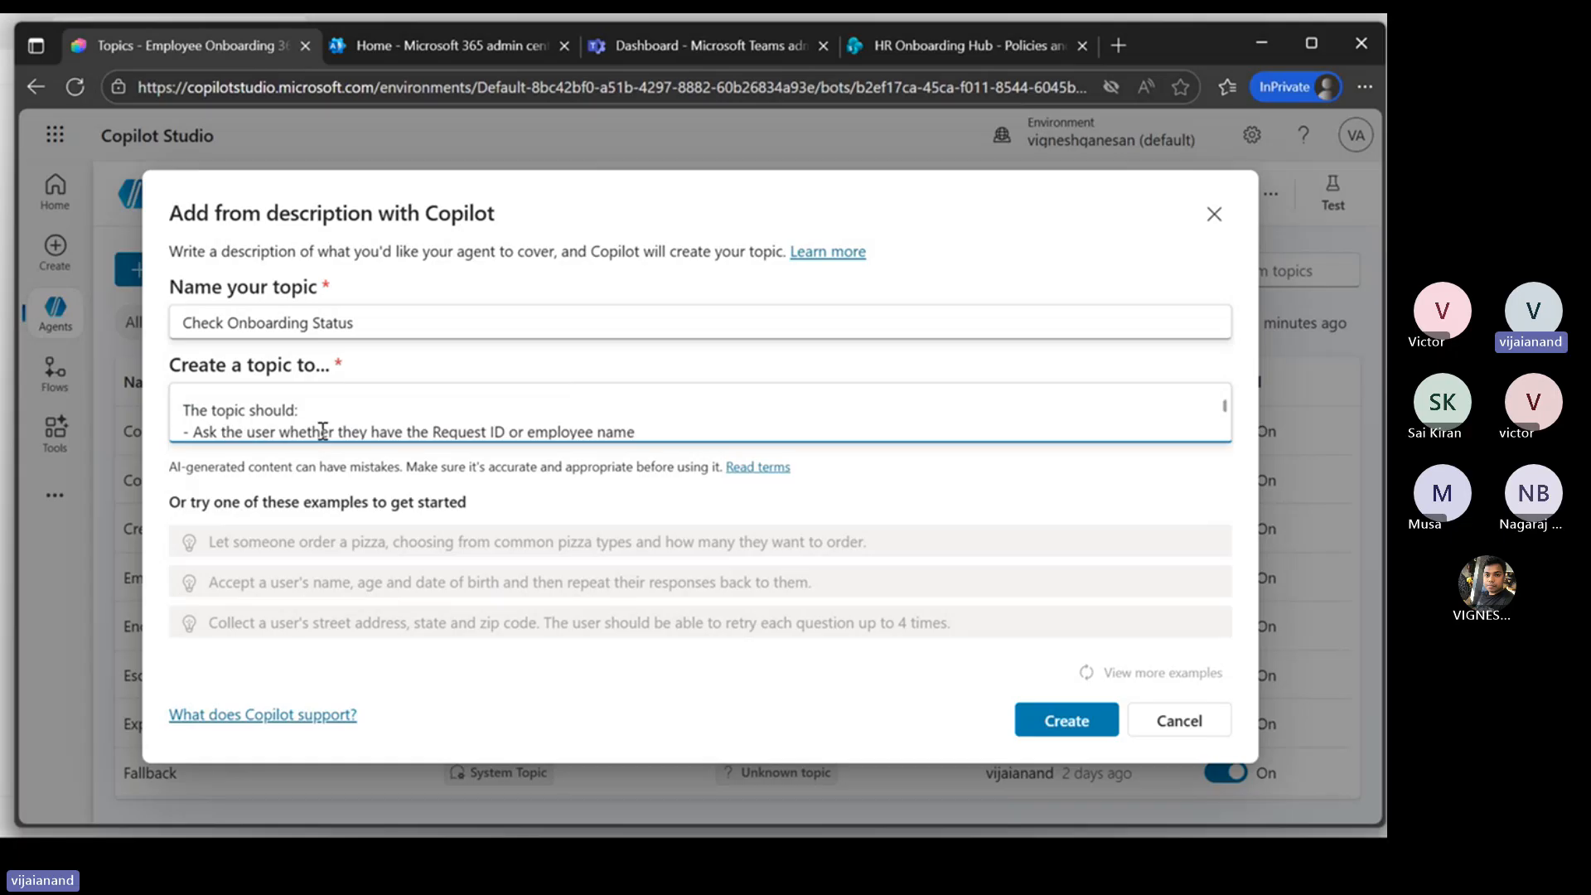
scroll(510, 428, "down", 2)
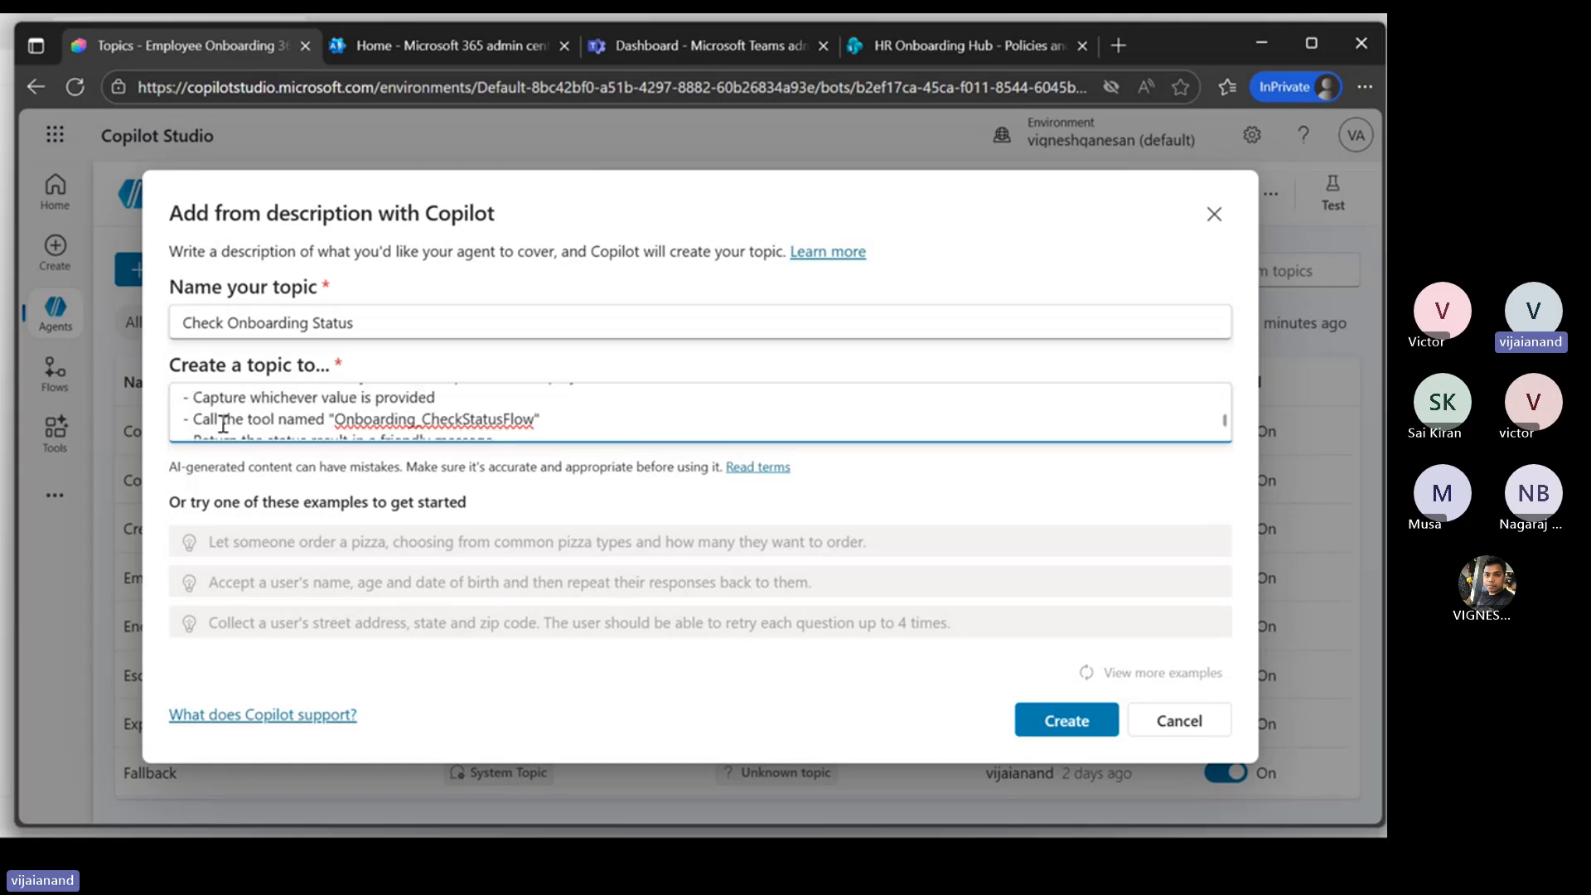
scroll(346, 418, "down", 2)
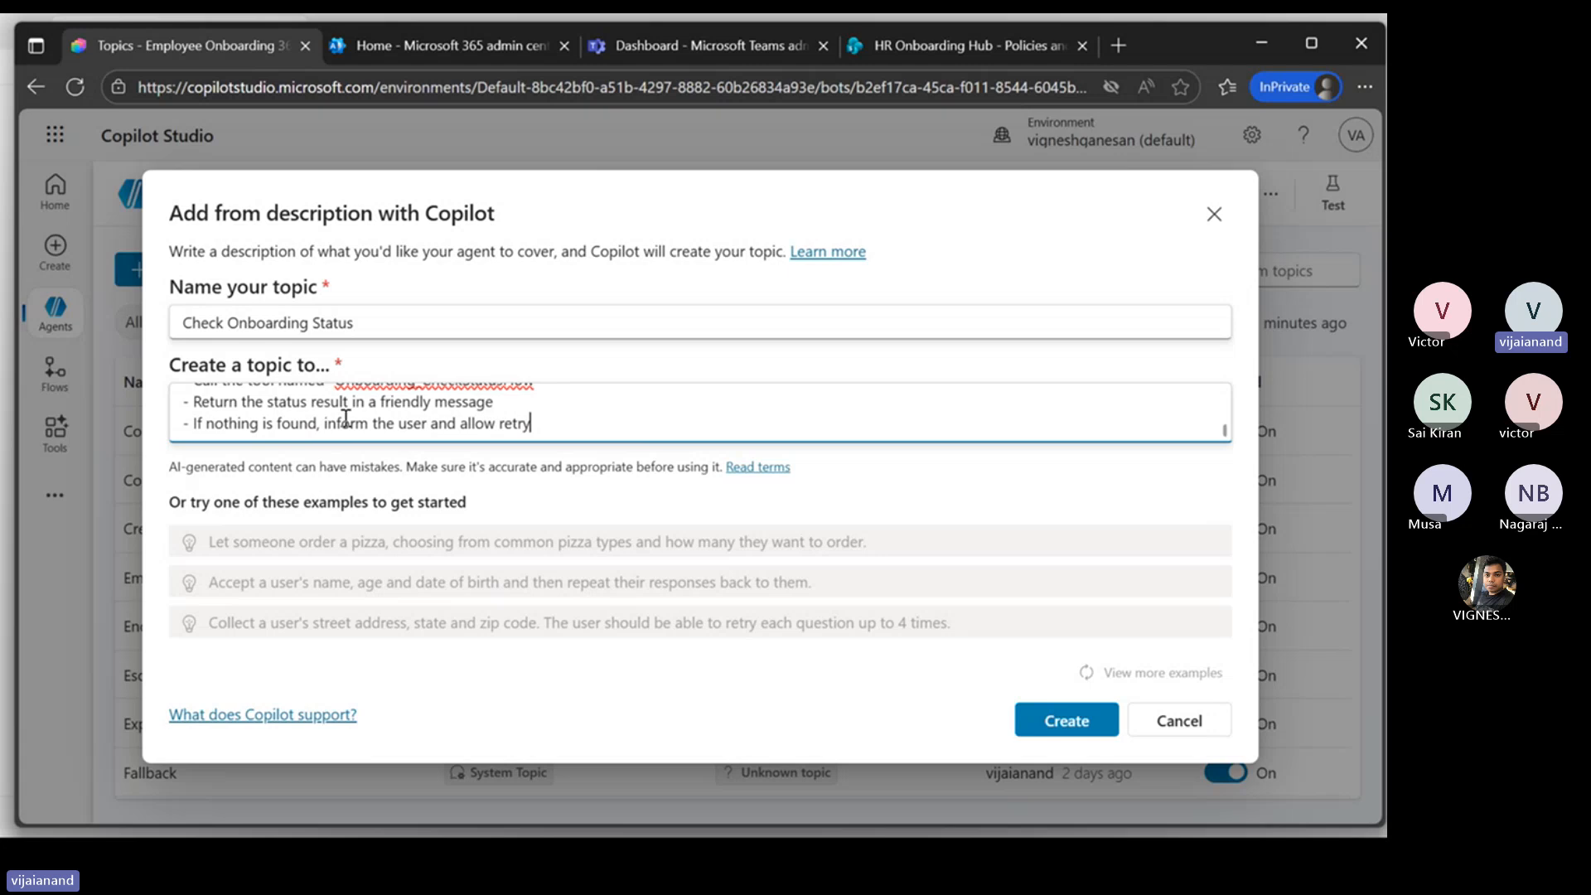
left_click(1103, 725)
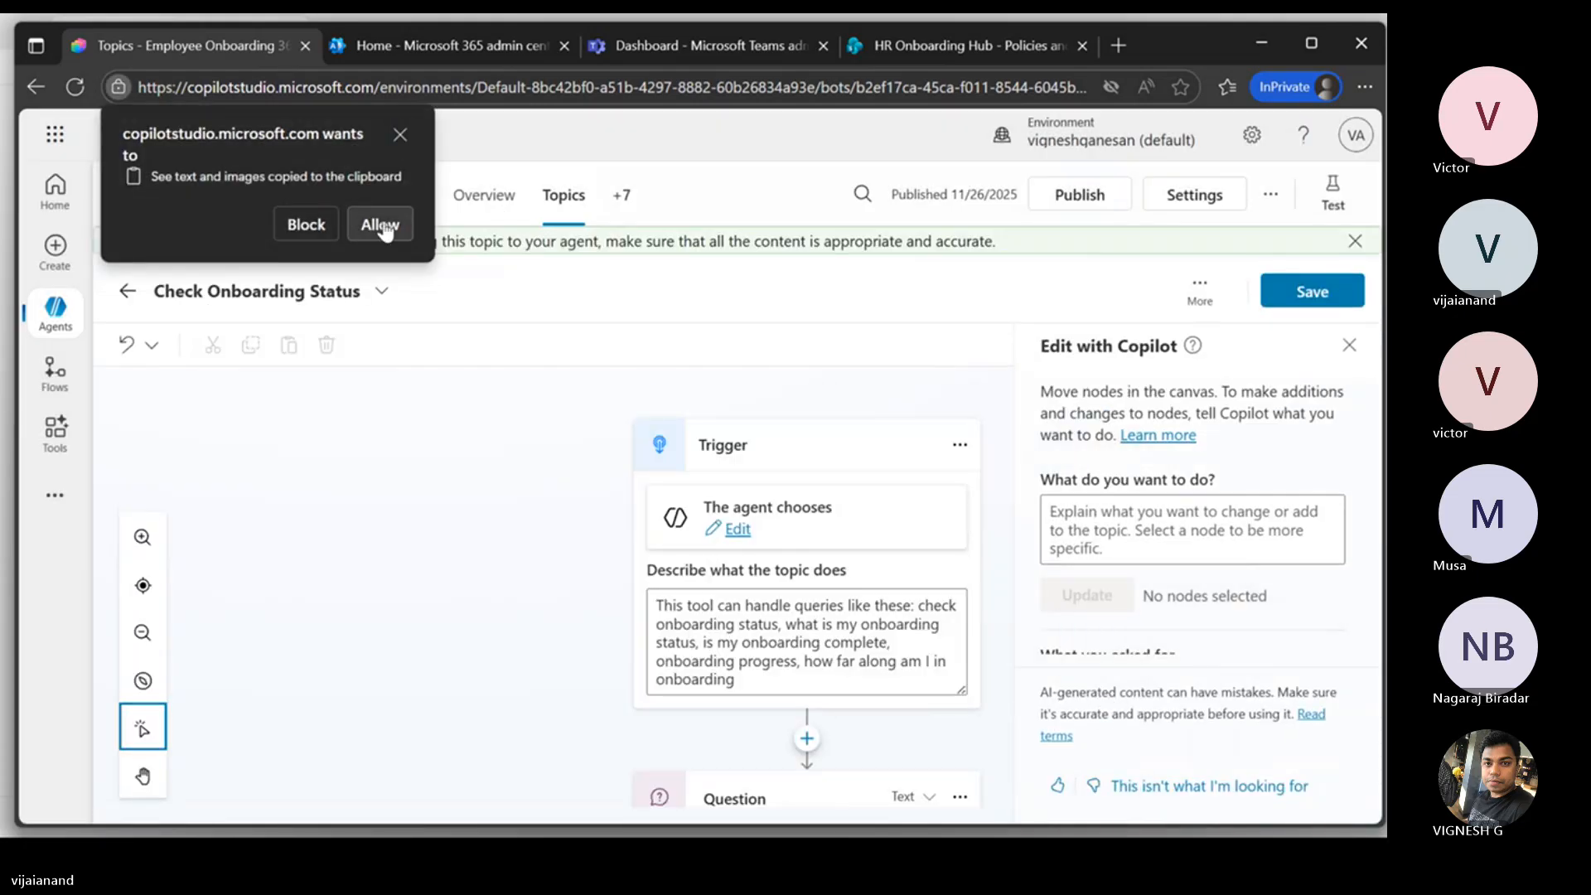
left_click(401, 135)
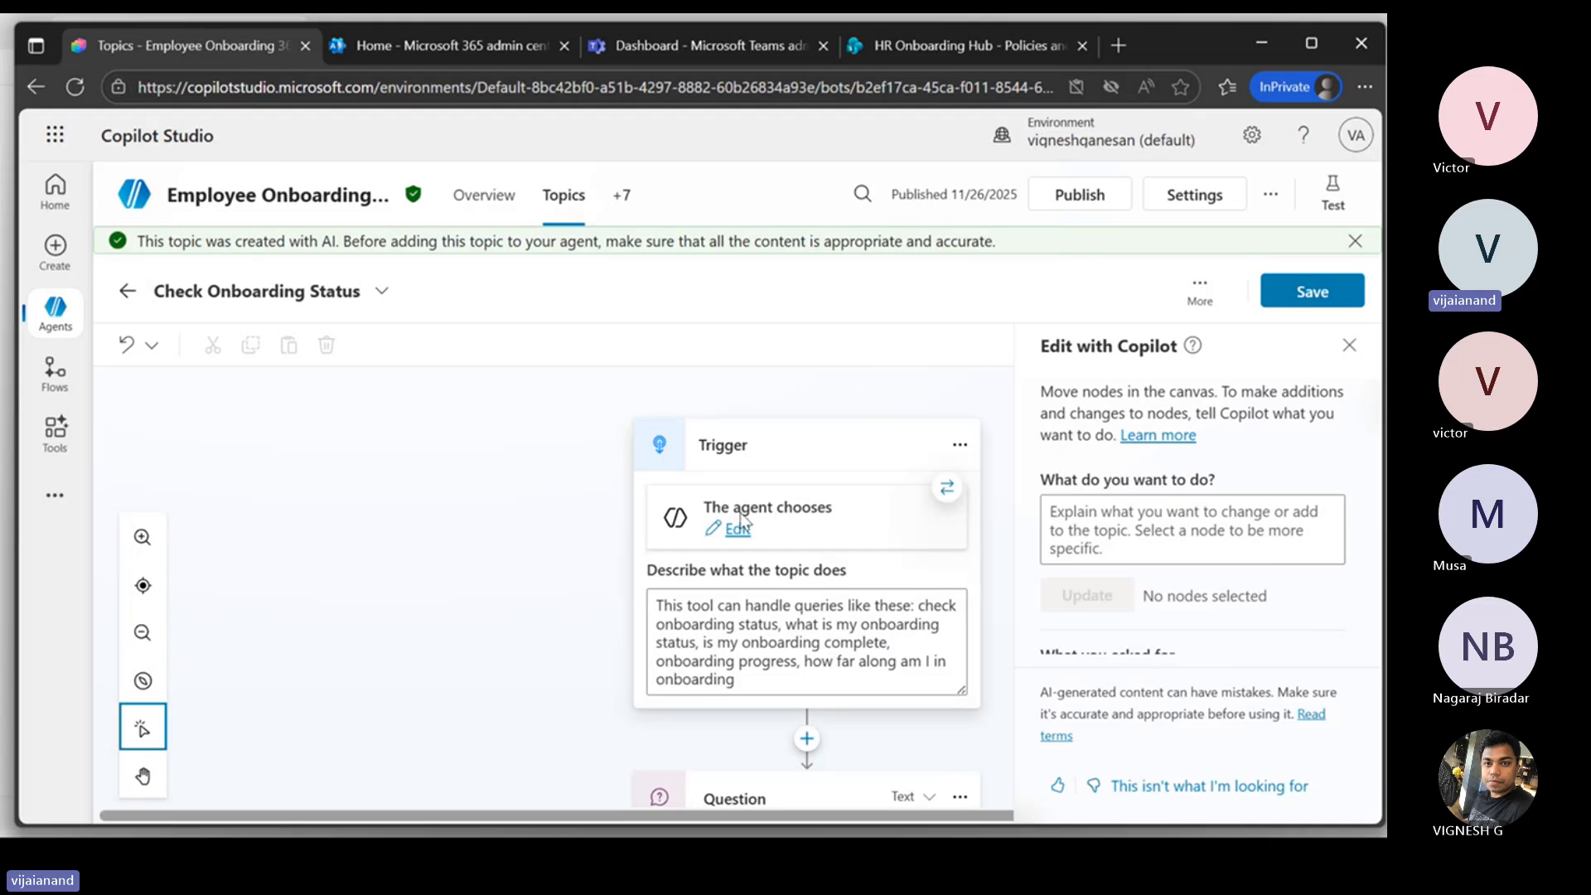
Step: Examine the generated topic's trigger description and the question node offering Request ID or Employee Name
scroll(873, 525, "down", 3)
scroll(874, 525, "up", 2)
scroll(873, 525, "up", 1)
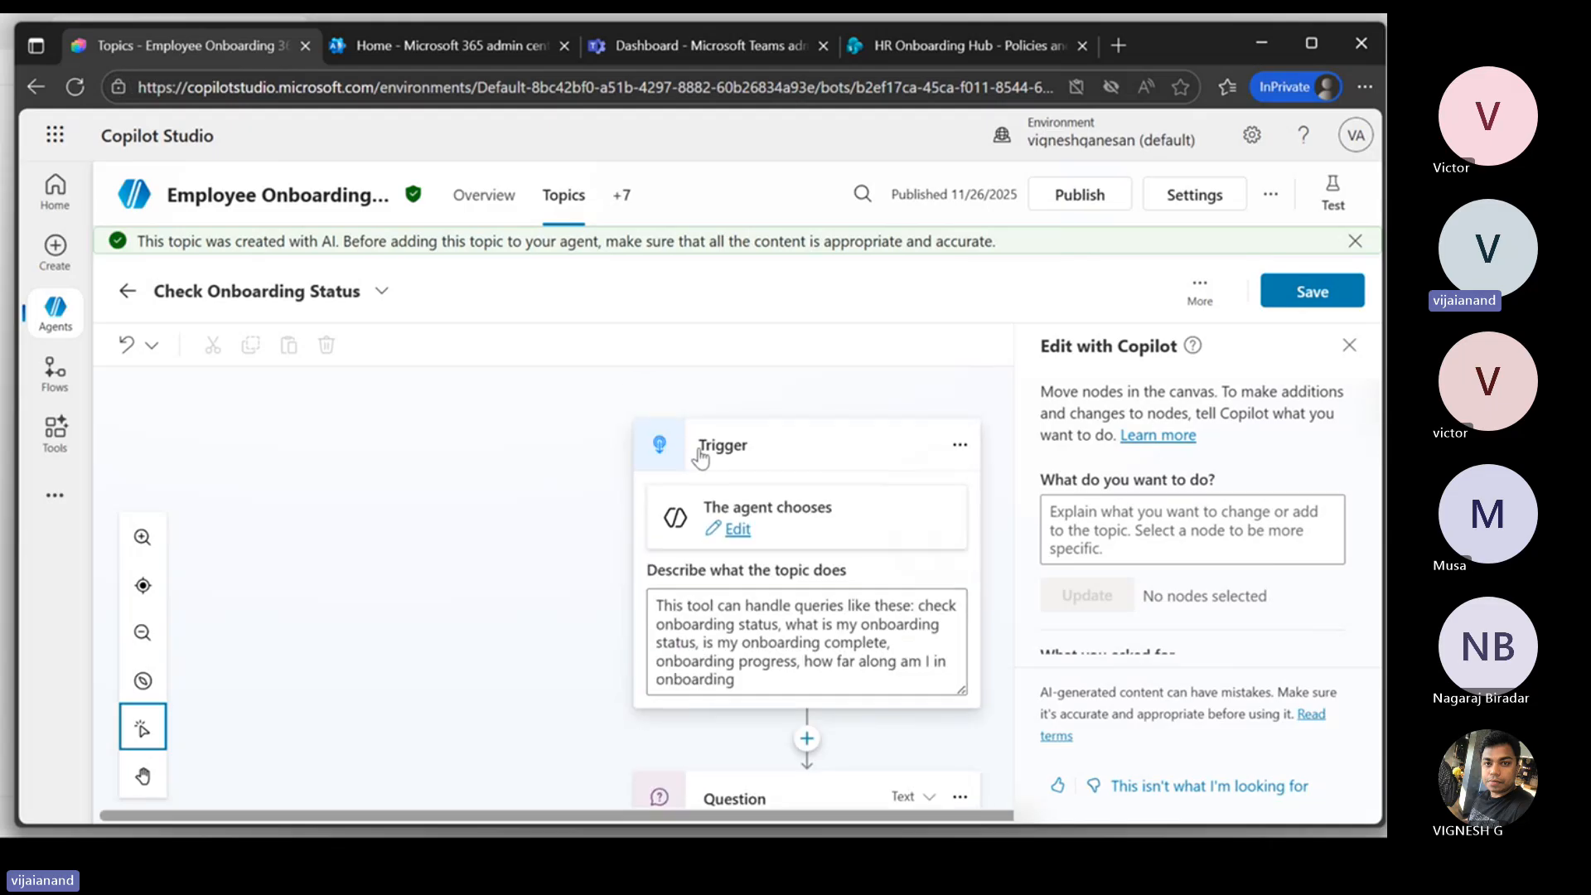
scroll(895, 563, "down", 5)
scroll(876, 572, "up", 5)
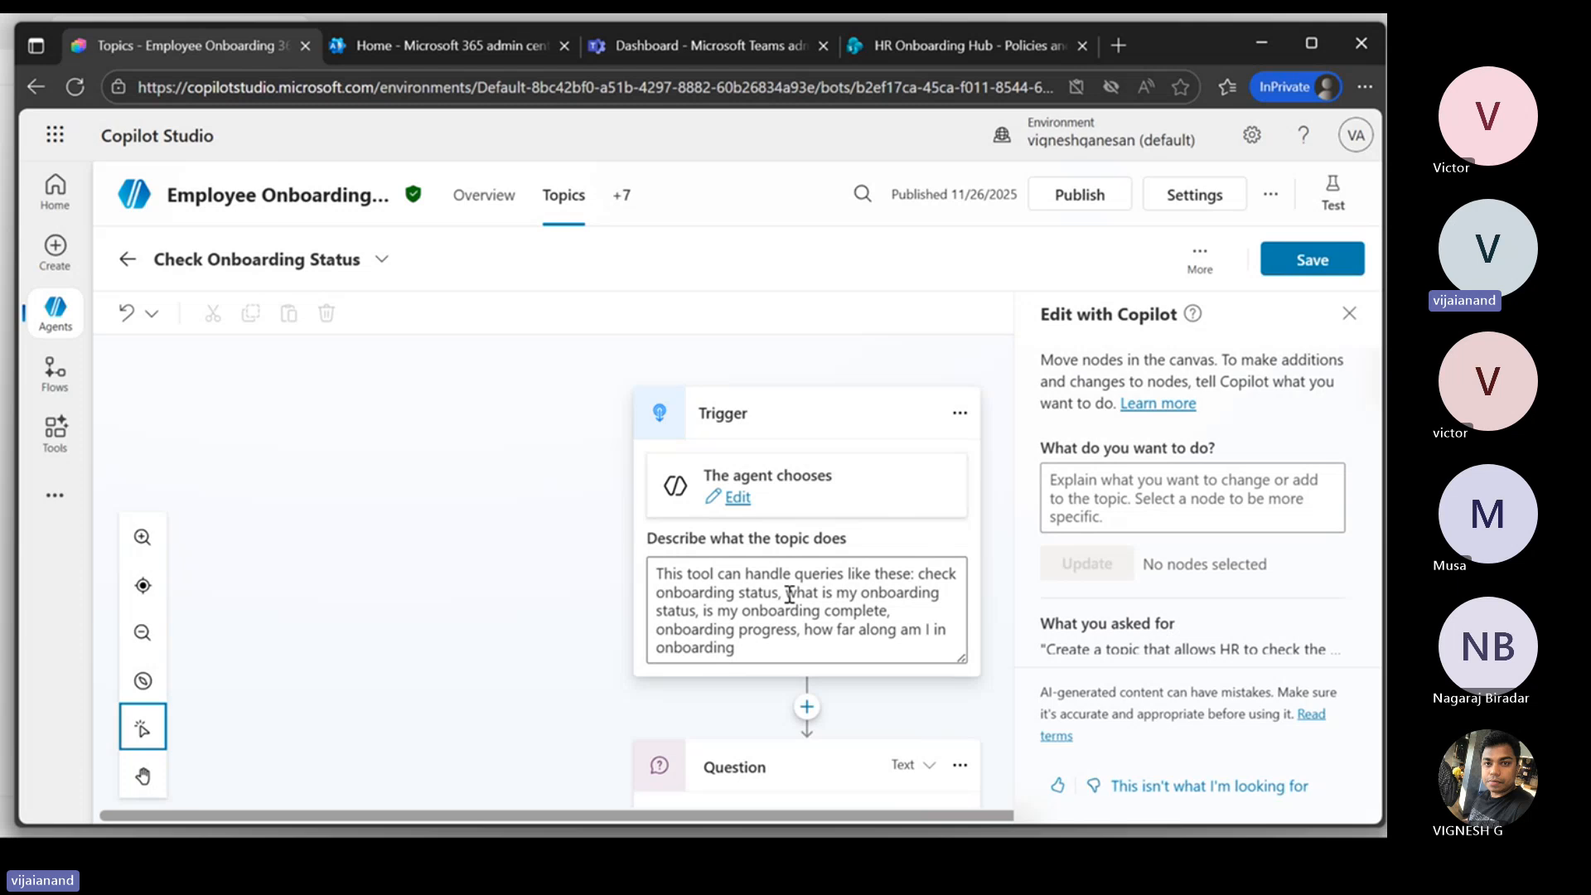
left_click_drag(786, 592, 890, 611)
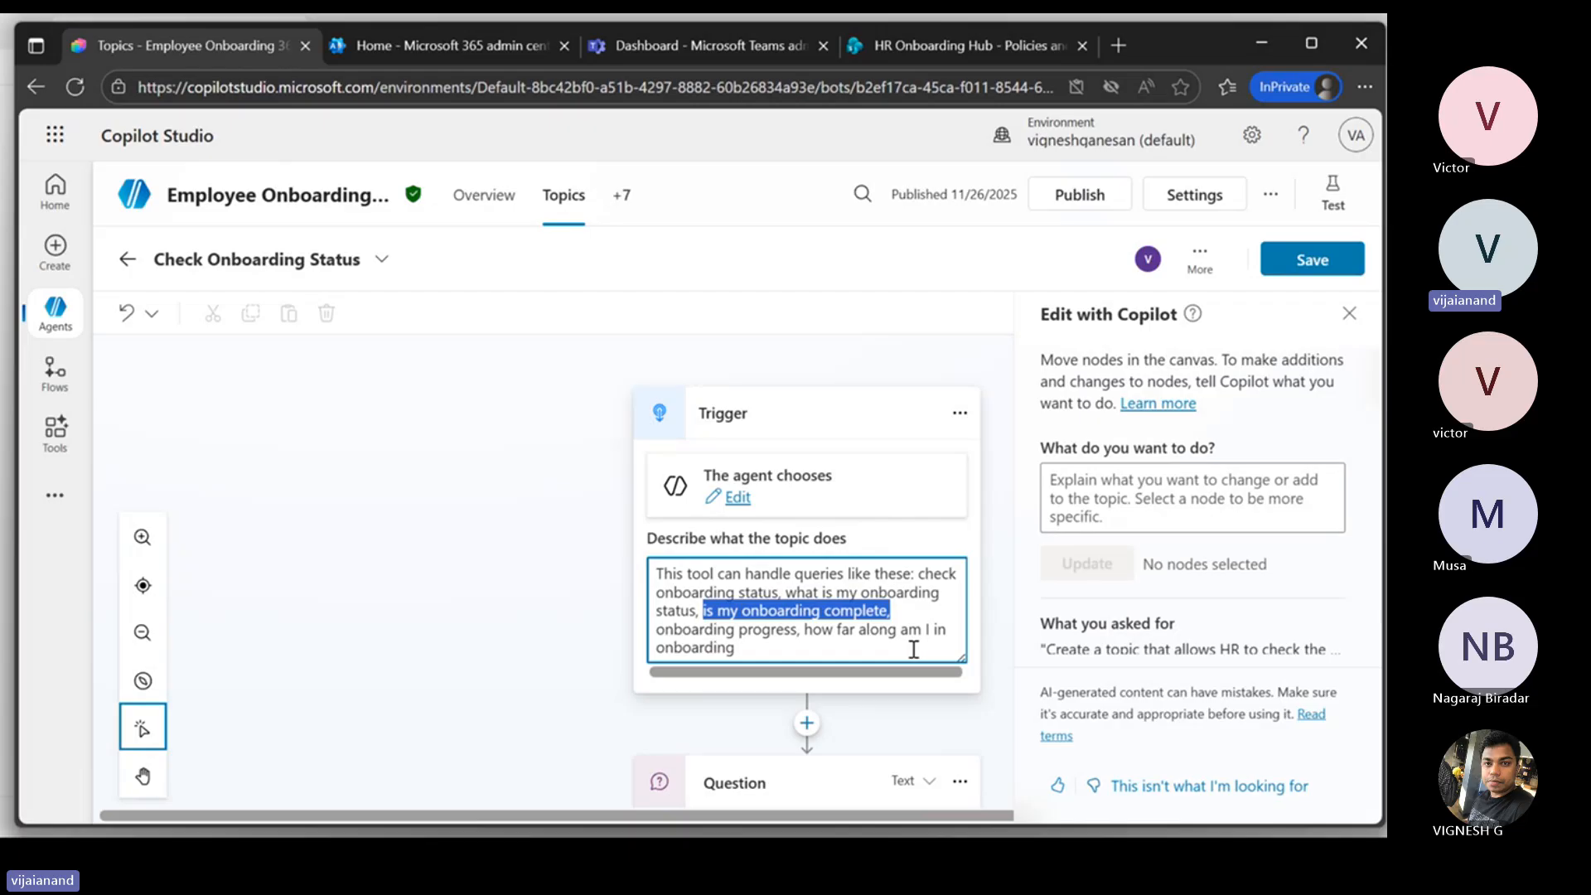
scroll(928, 649, "down", 3)
scroll(940, 653, "down", 4)
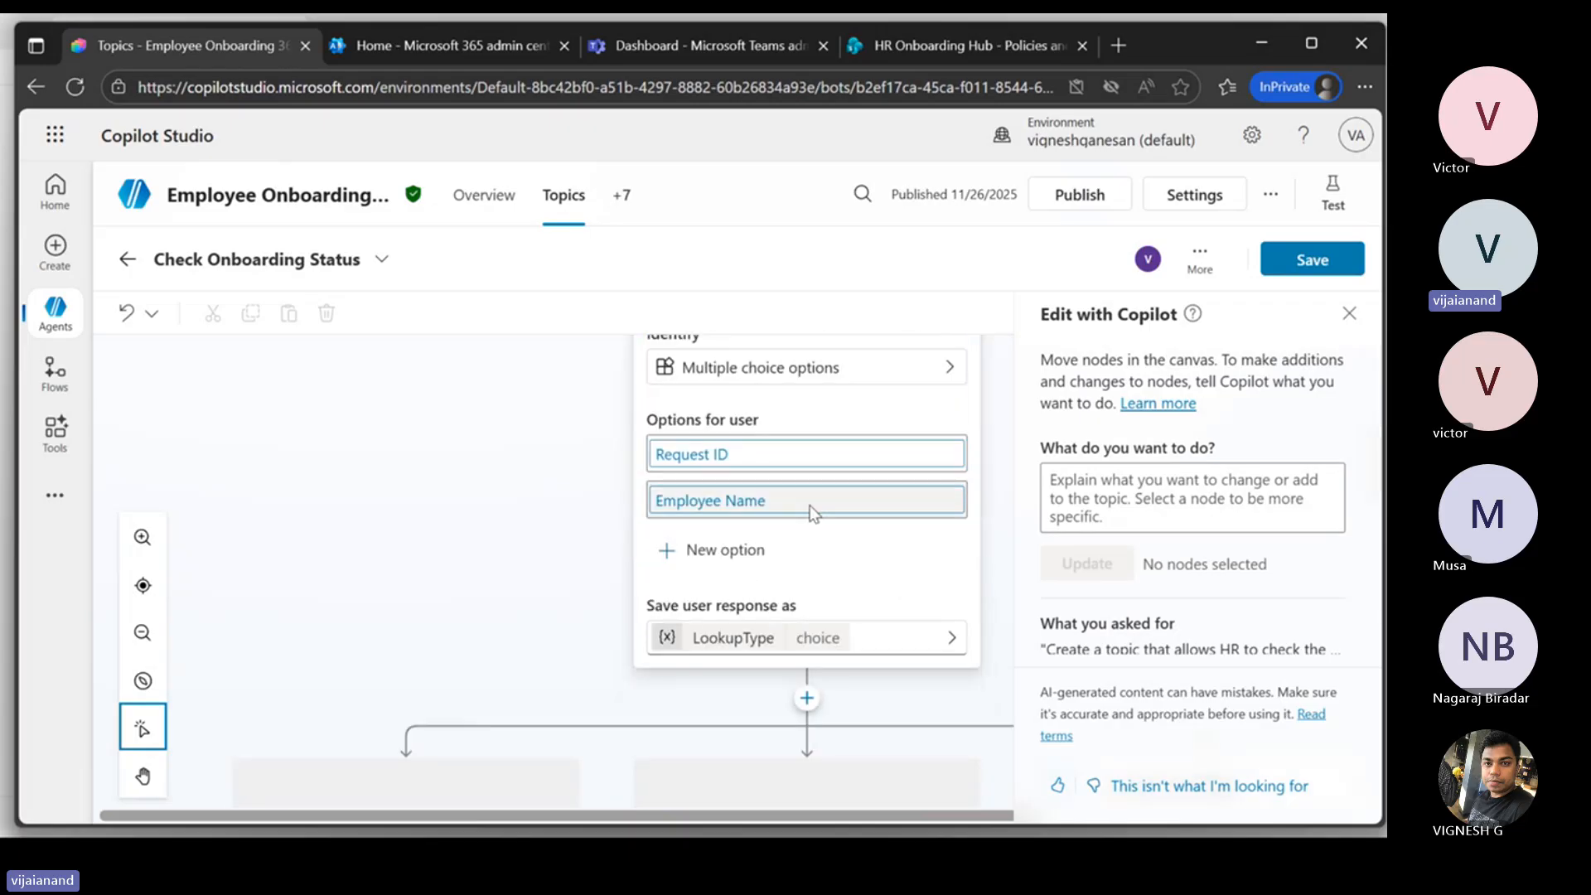
scroll(811, 529, "up", 3)
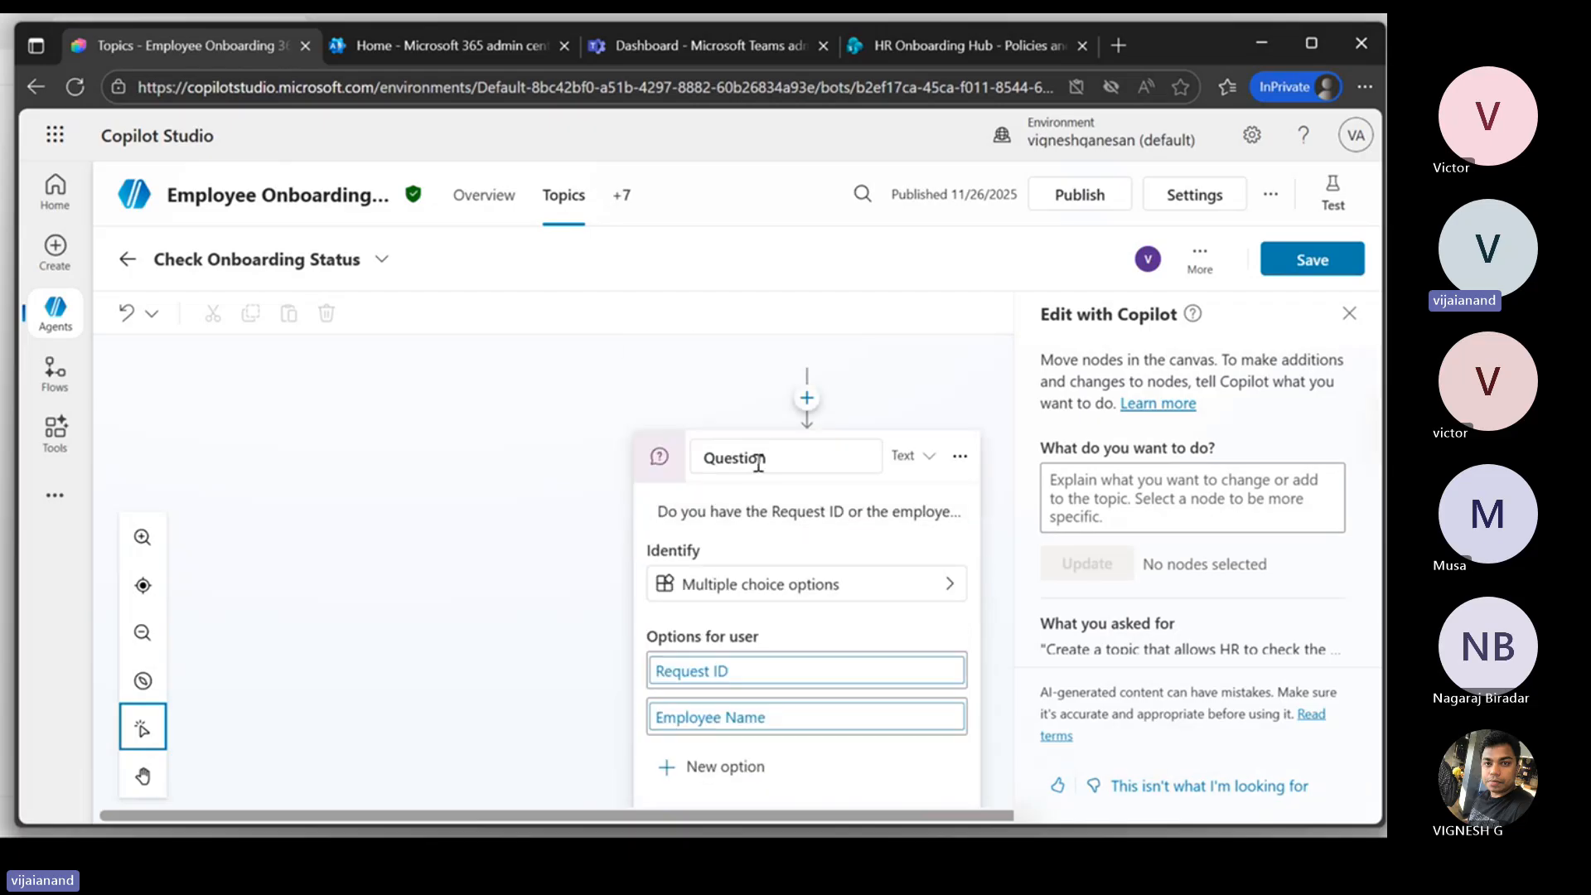
Step: Browse the node types available between the trigger and the first question, and insert a generative answers node there
left_click(806, 399)
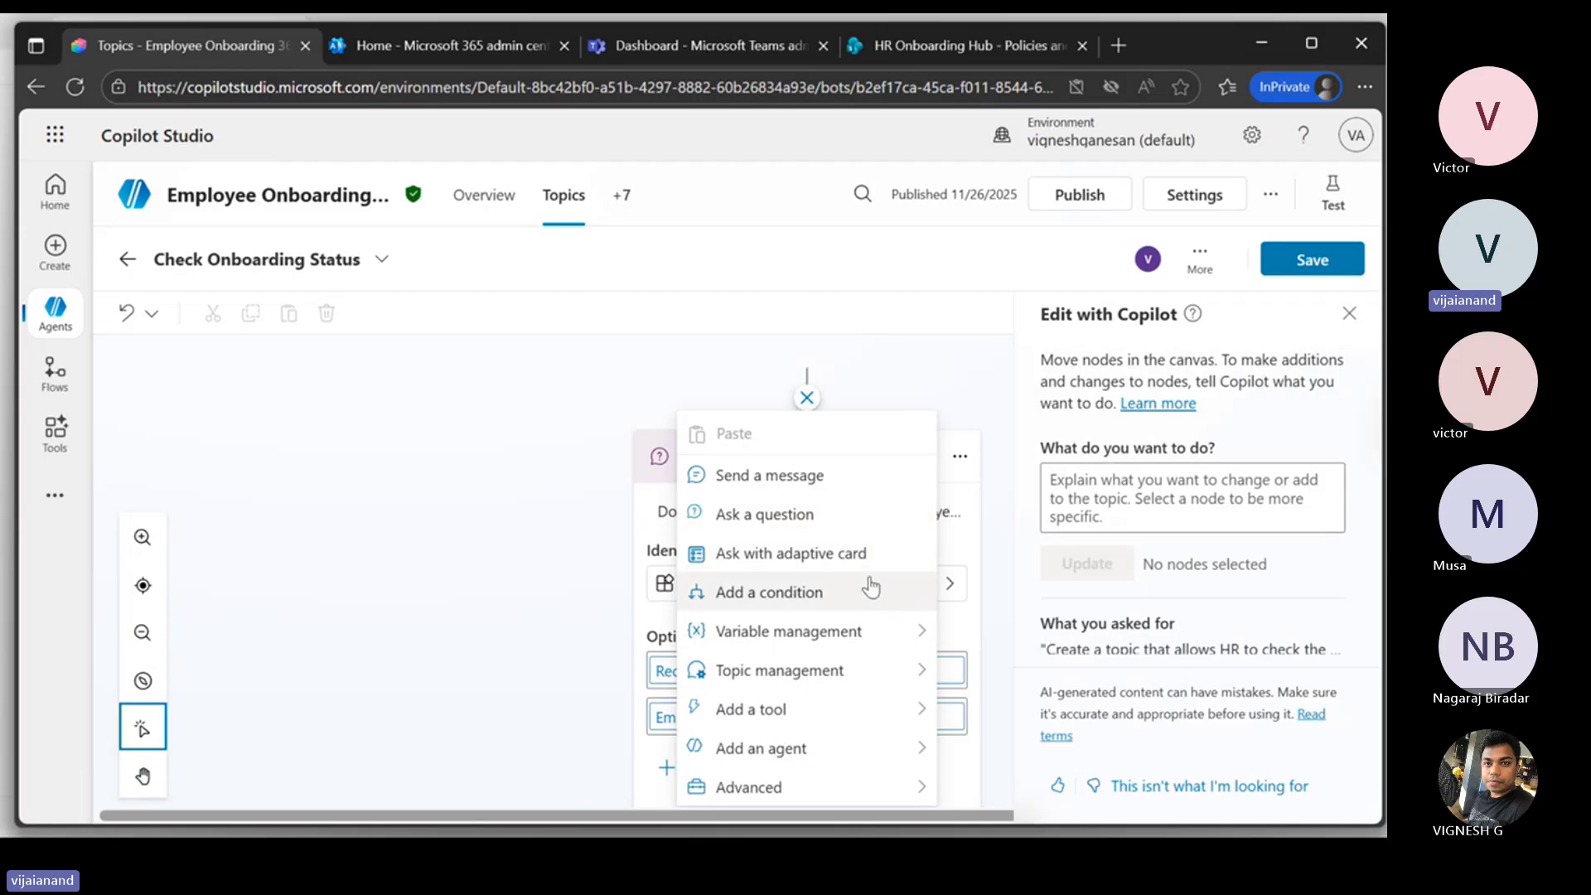
left_click(832, 728)
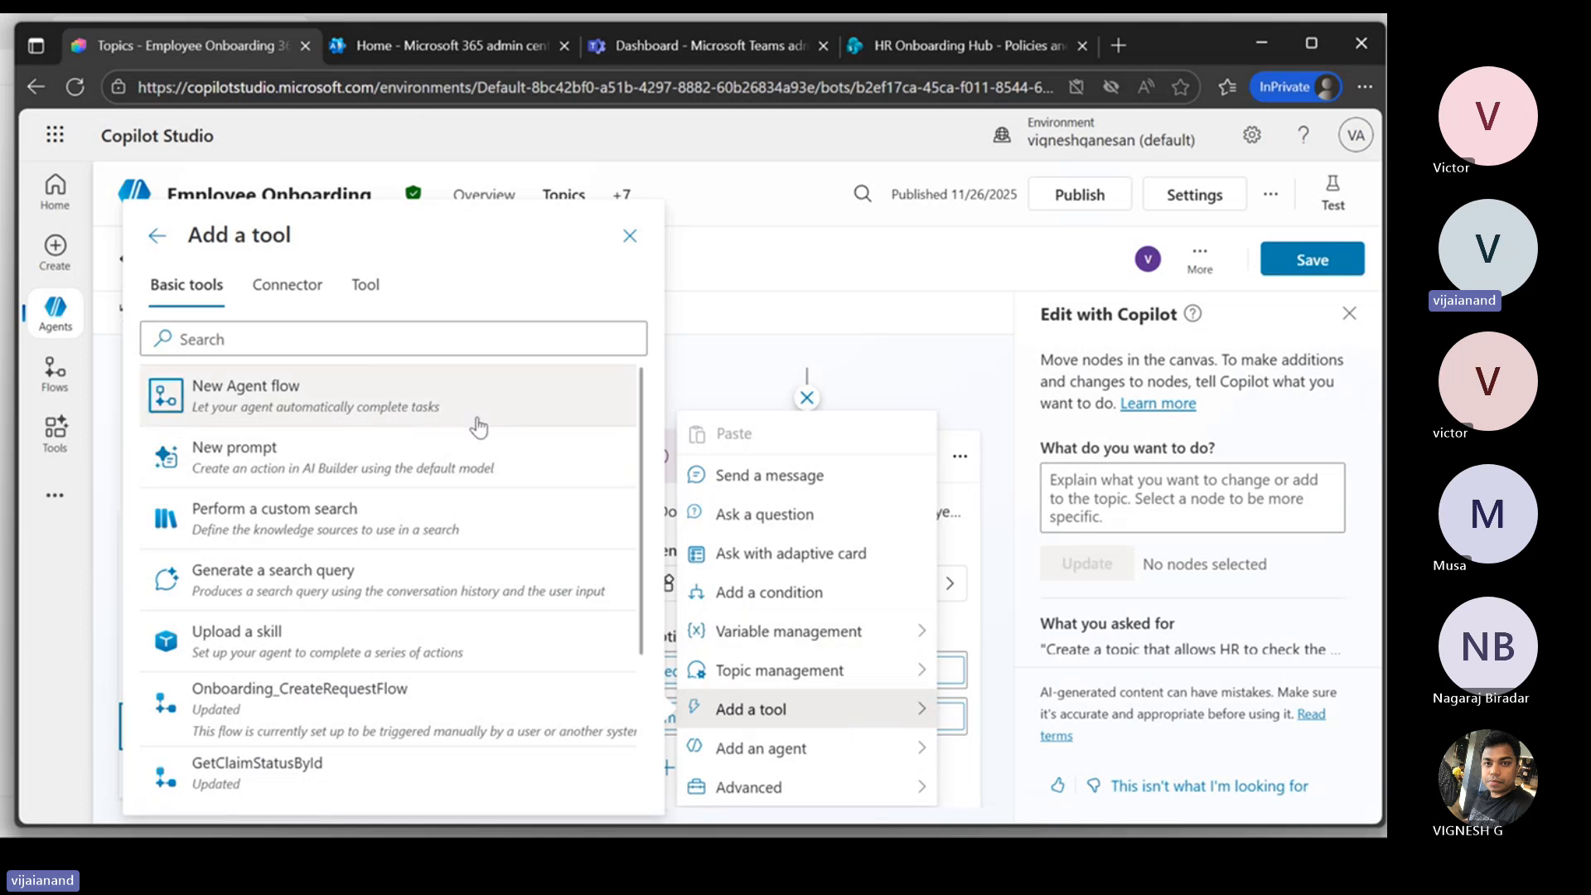
mouse_move(836, 766)
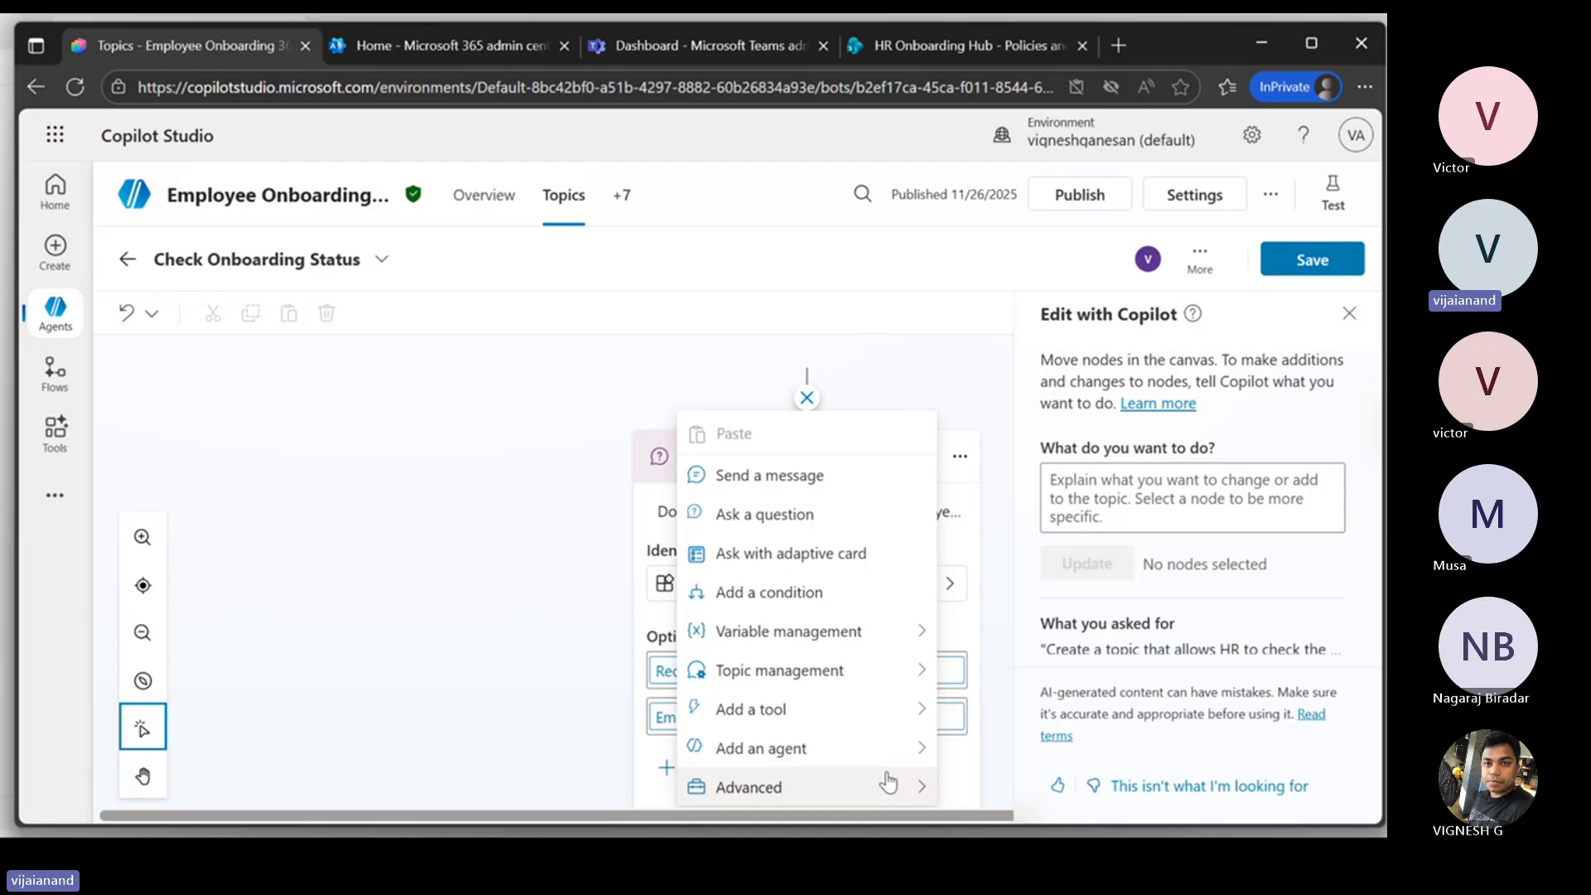
left_click(886, 792)
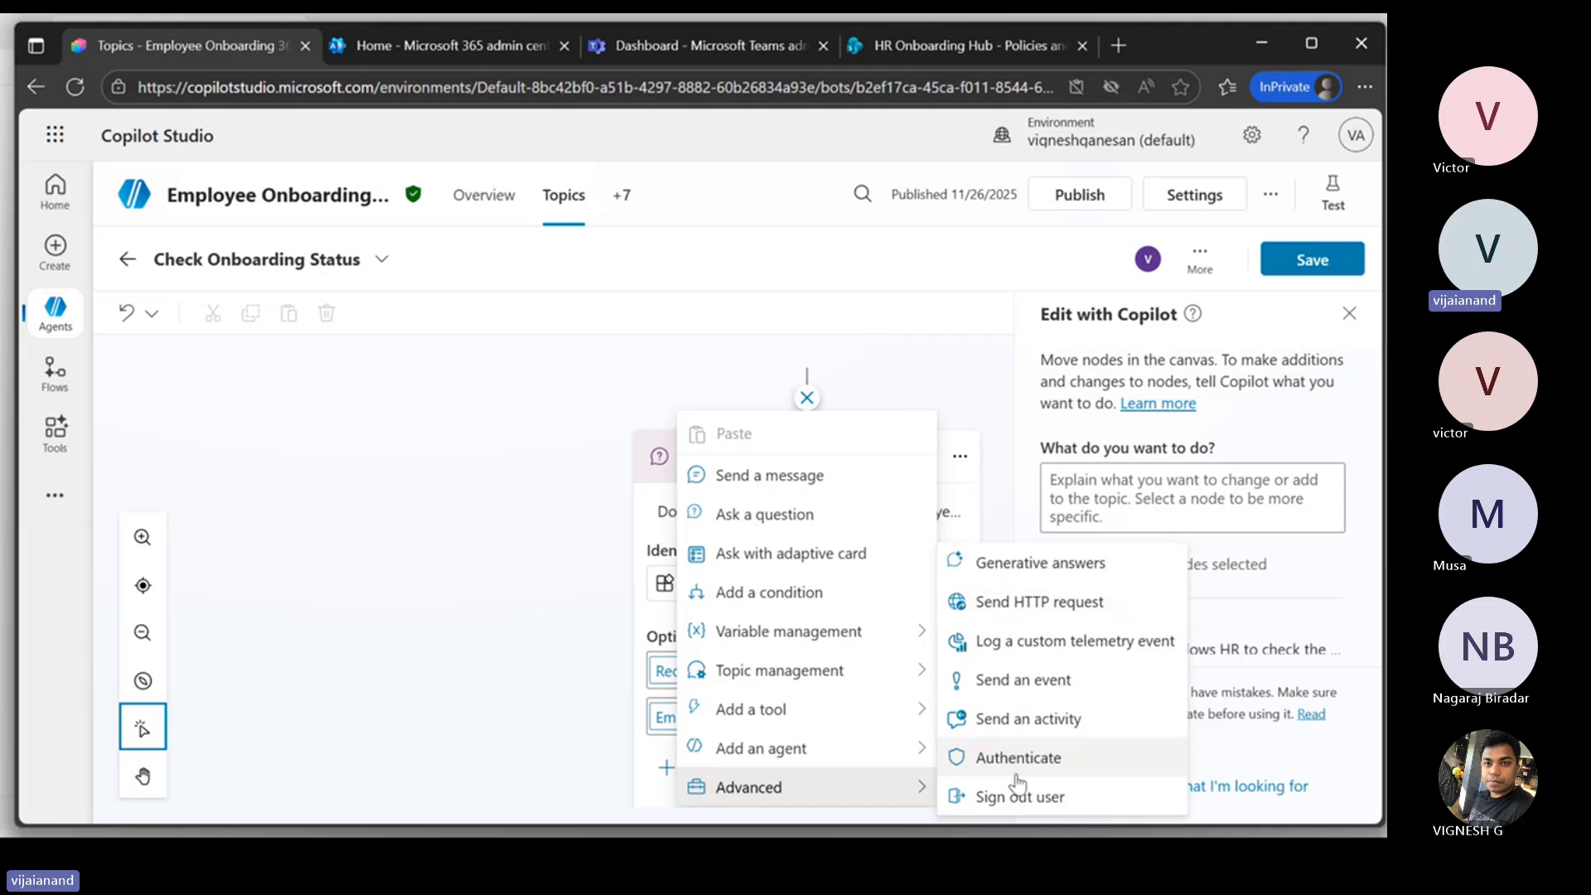
left_click(1028, 568)
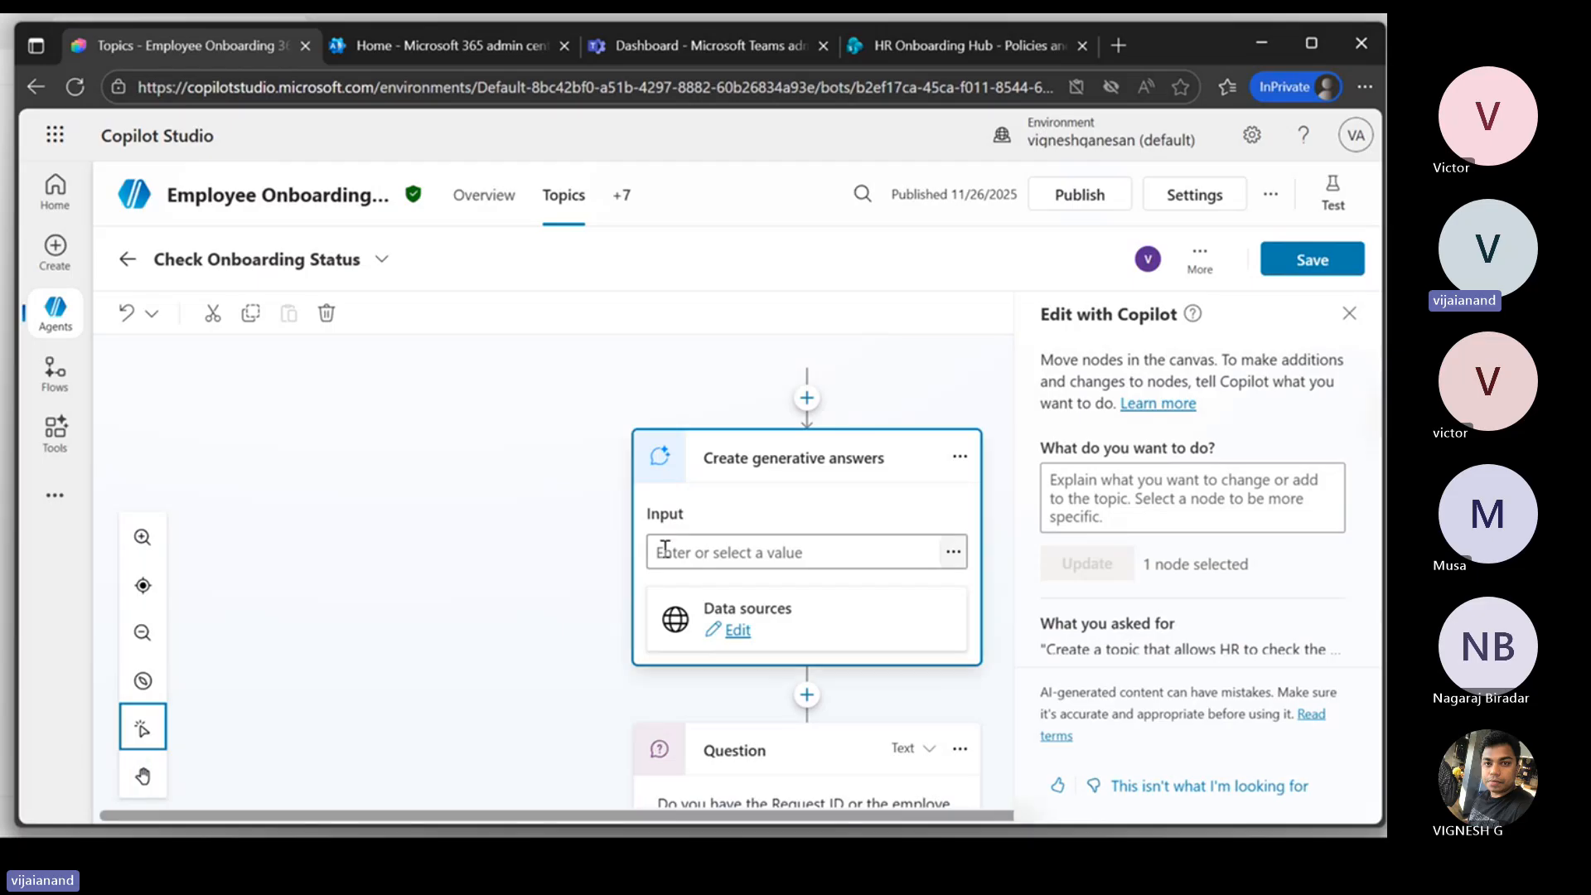
Step: Examine the generative answers node's knowledge, web search and moderation settings, and the topic's remaining condition, question and message nodes
left_click(736, 634)
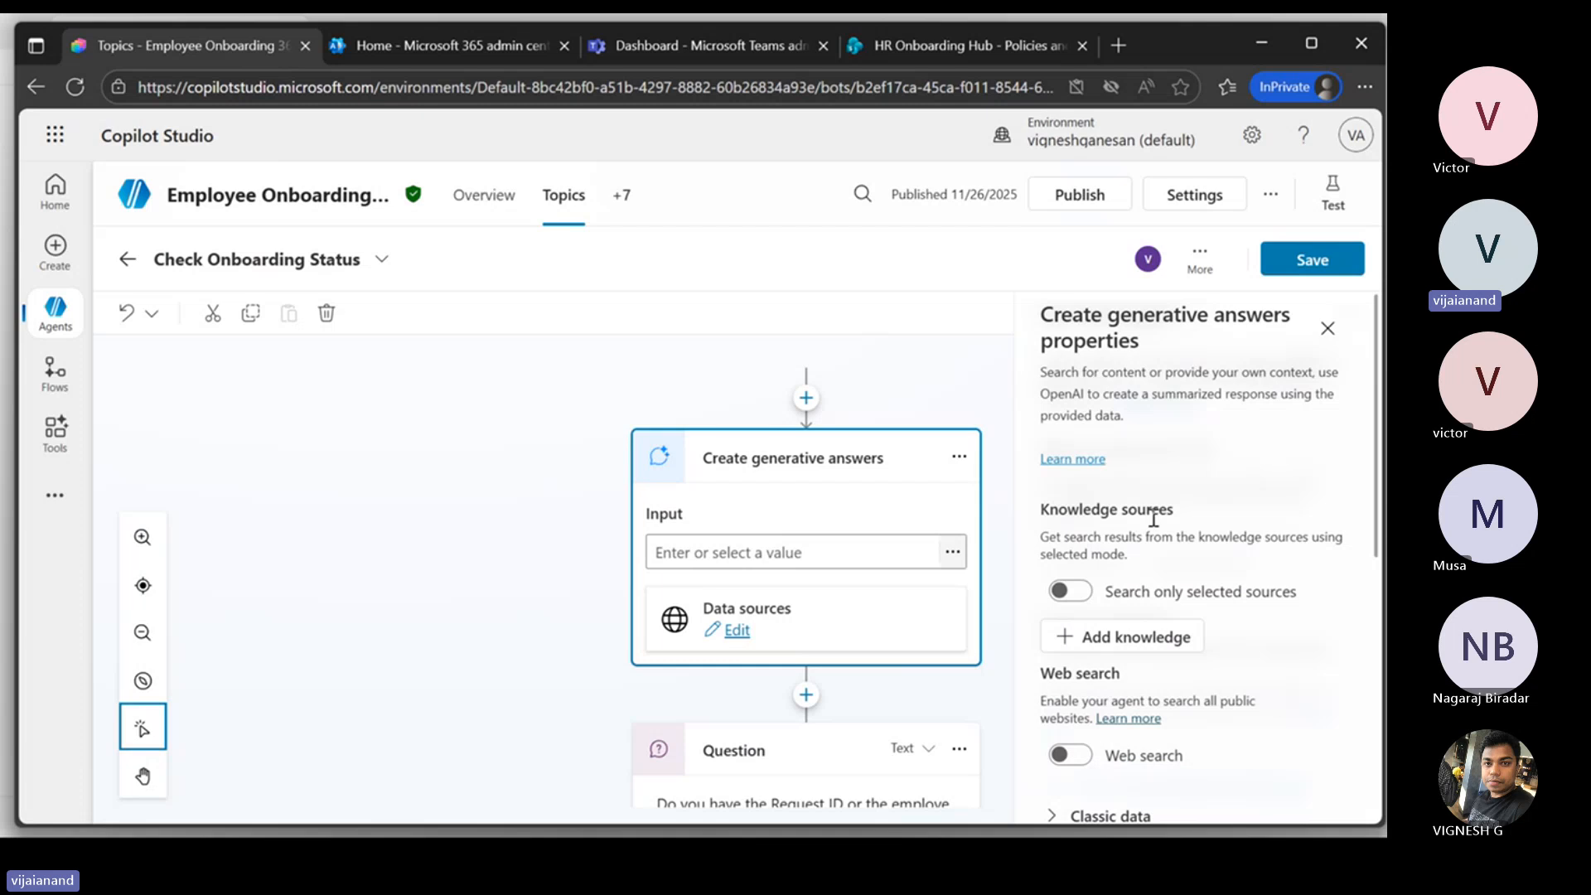
scroll(1209, 539, "down", 1)
scroll(1208, 538, "down", 3)
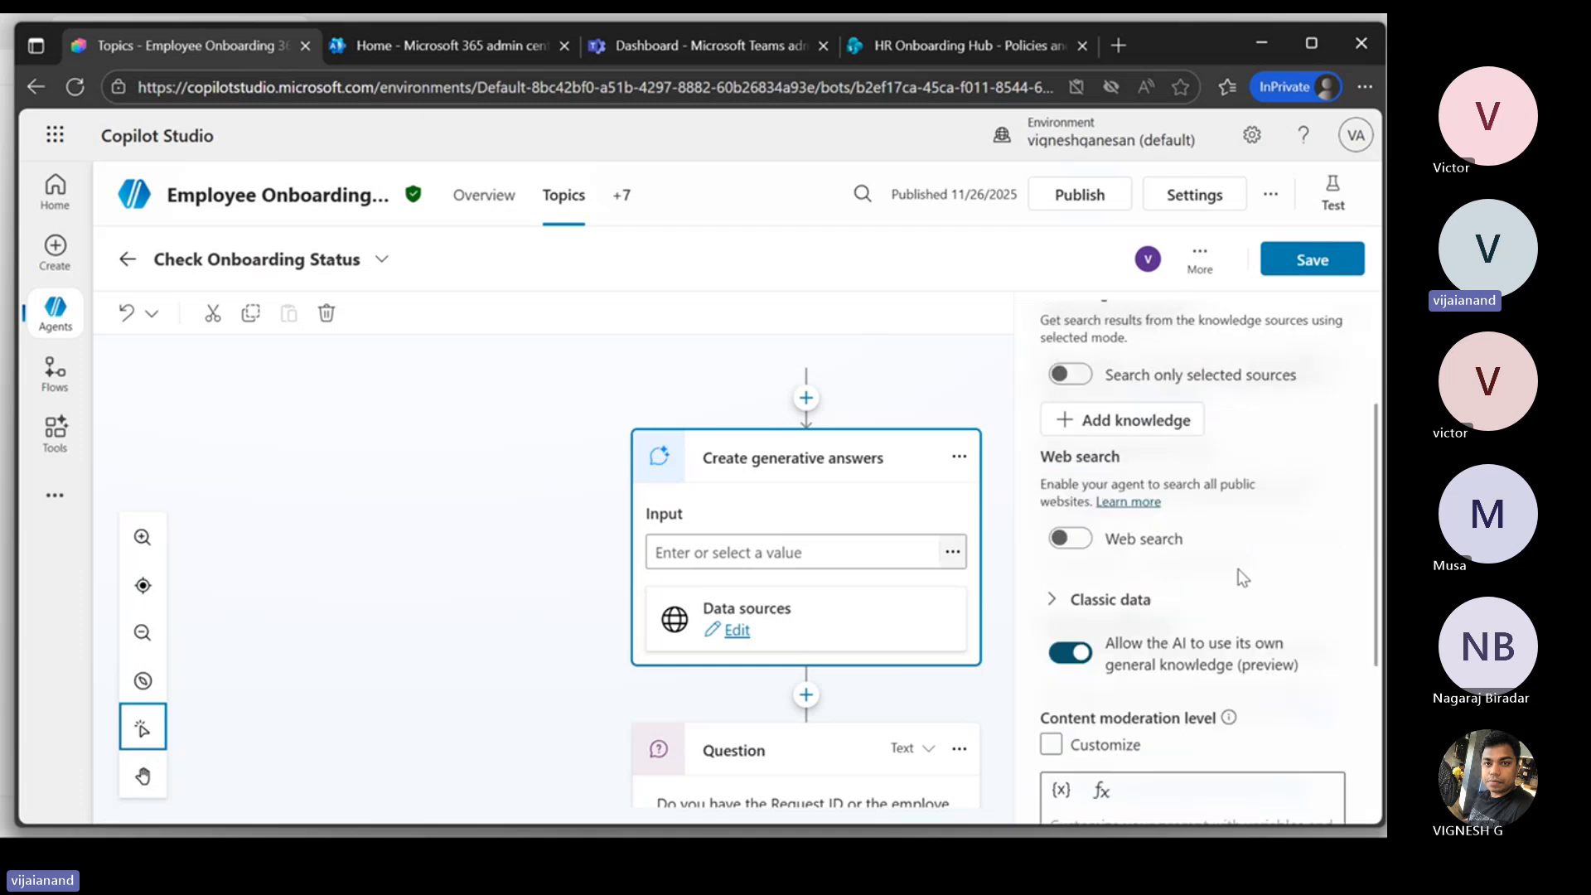
scroll(1226, 547, "up", 3)
scroll(1191, 647, "down", 3)
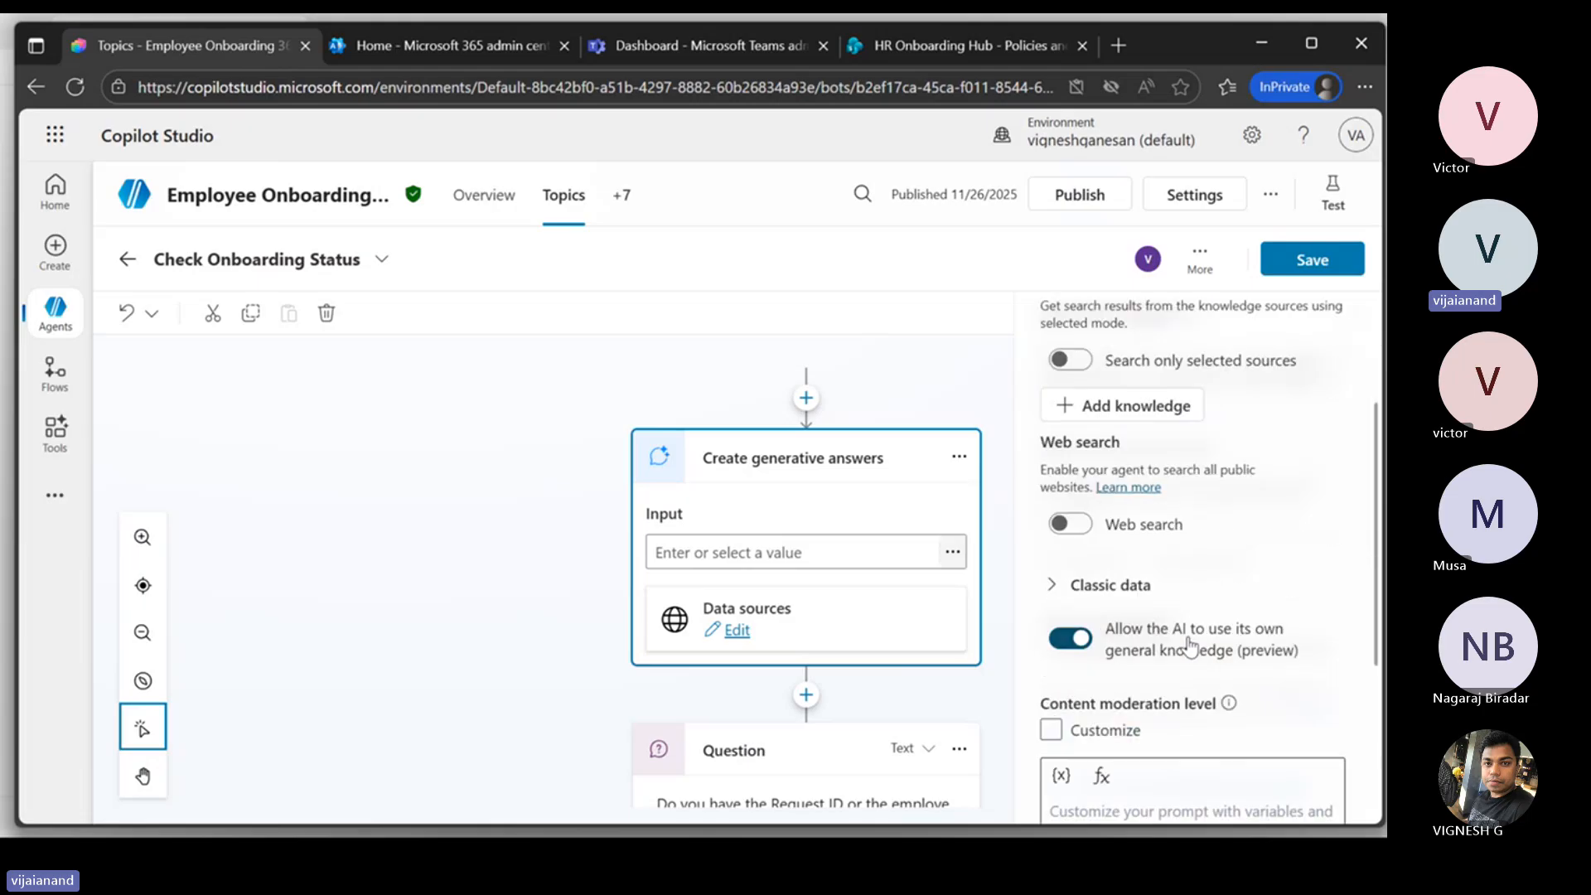
scroll(1191, 646, "down", 1)
scroll(1177, 551, "down", 2)
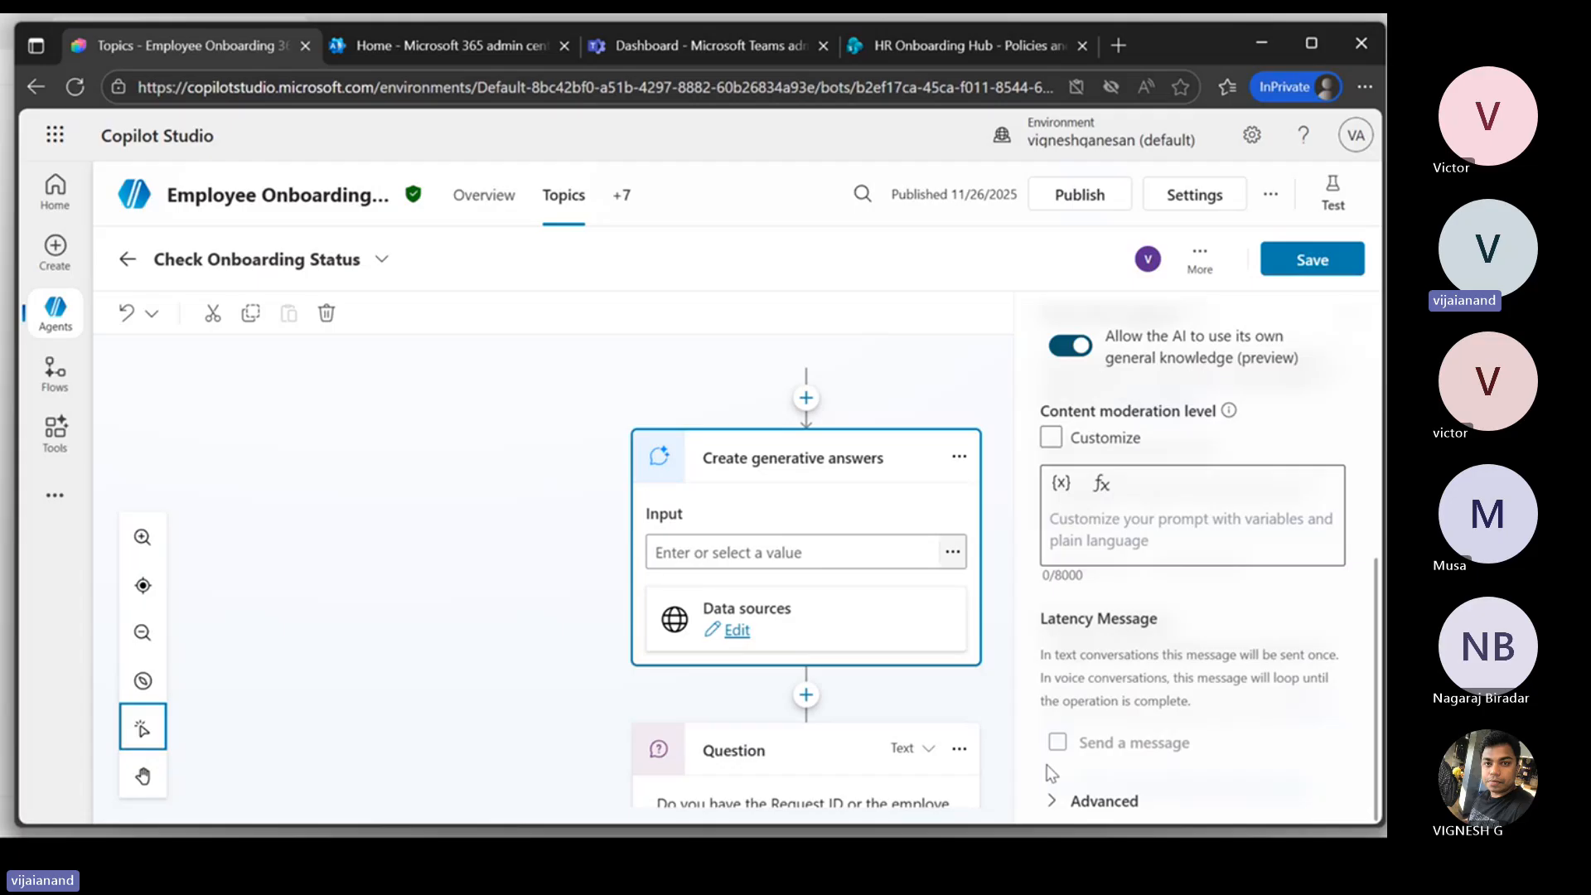
scroll(778, 635, "down", 10)
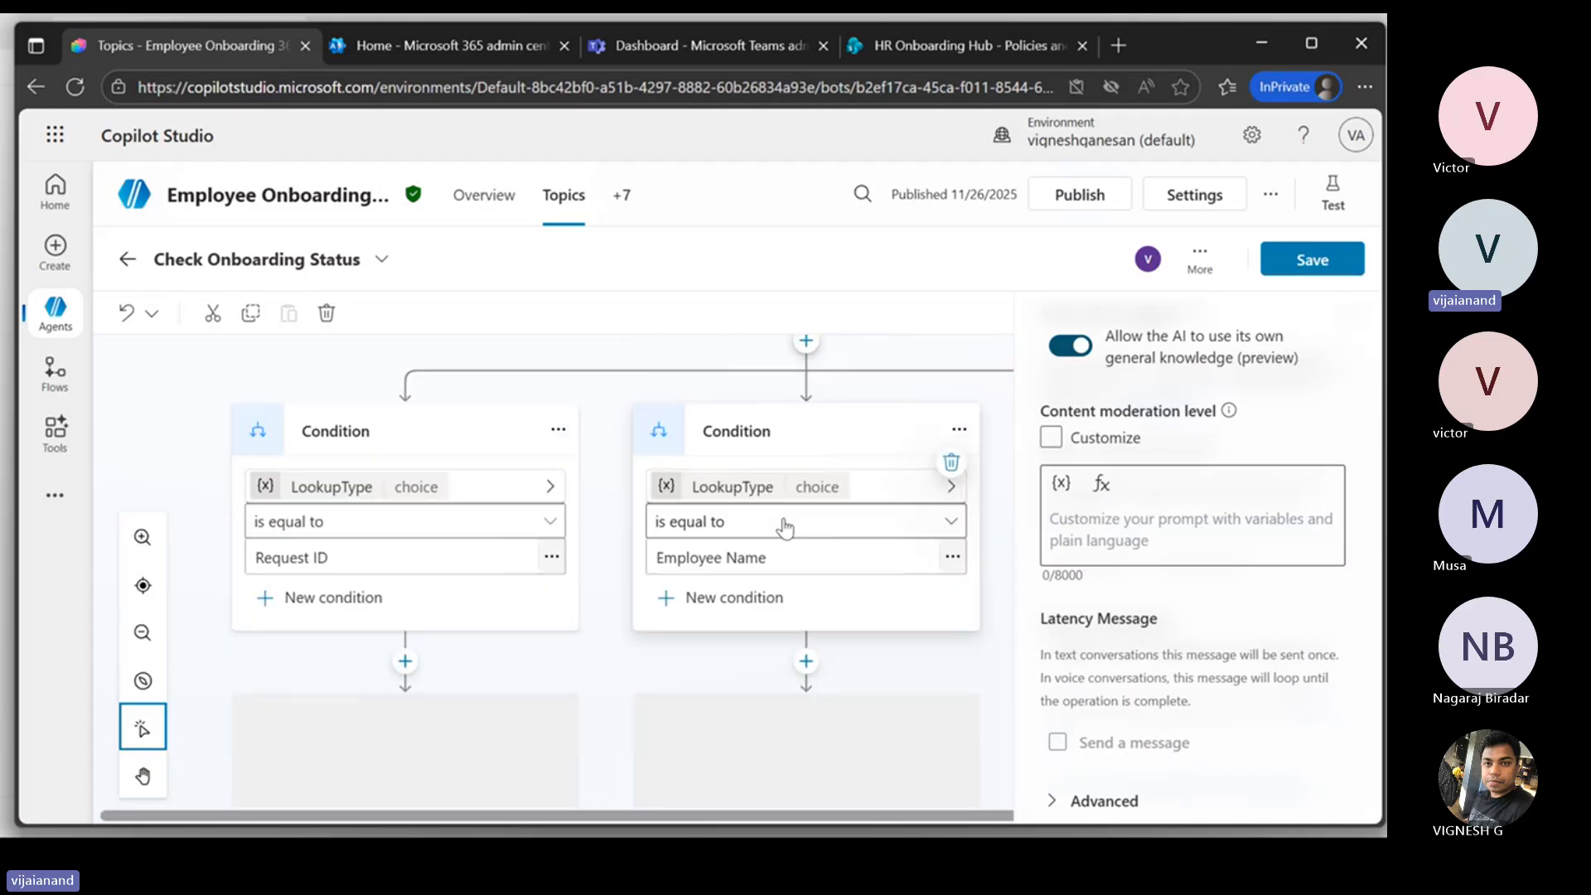
scroll(405, 543, "down", 10)
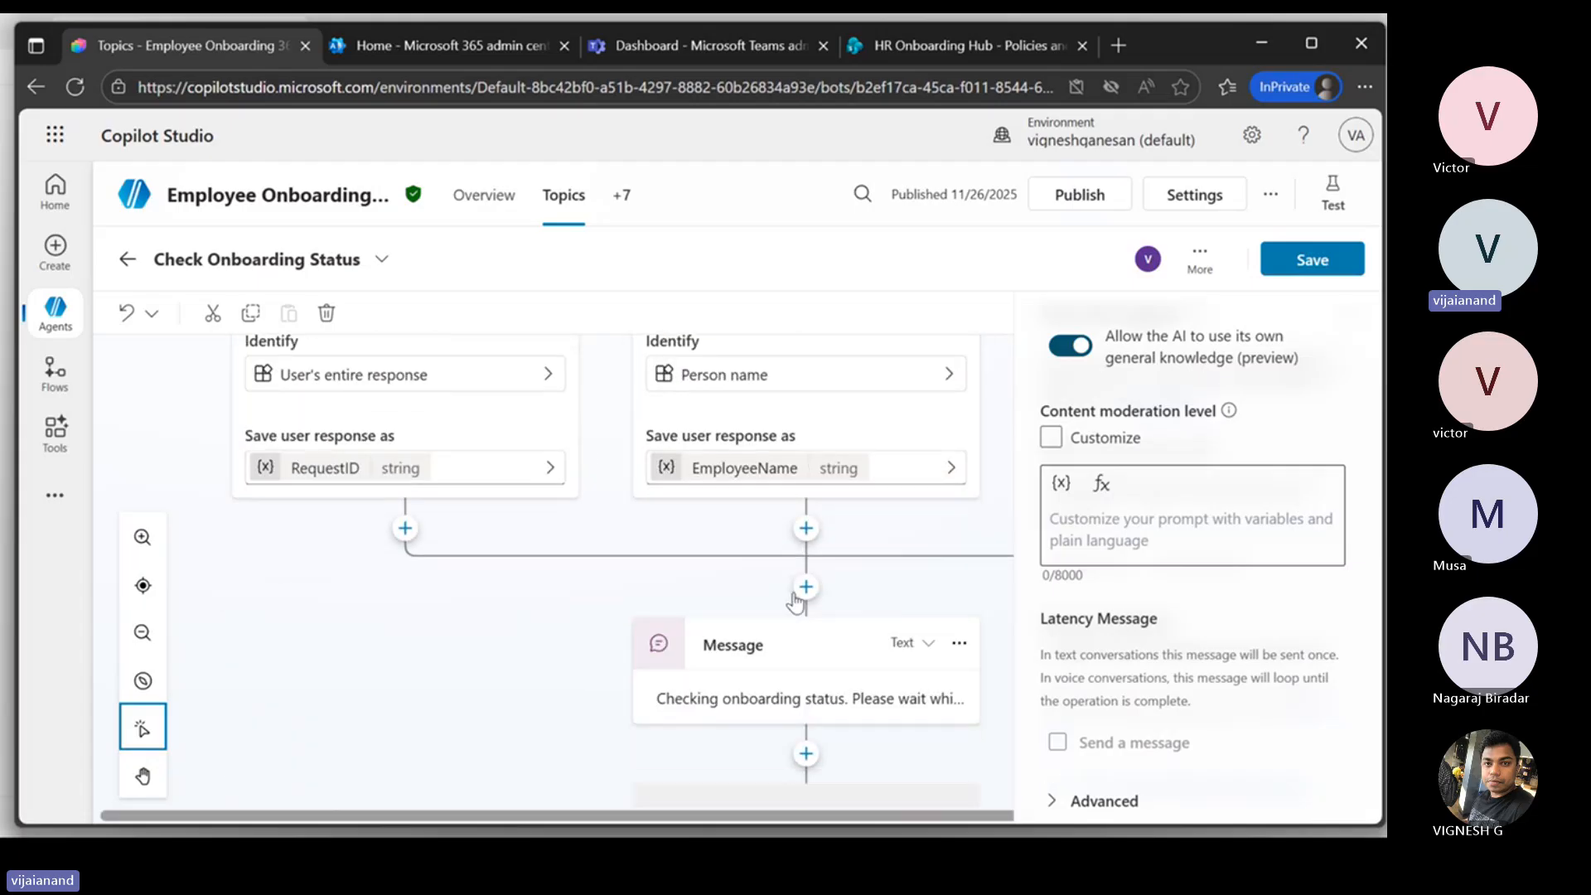
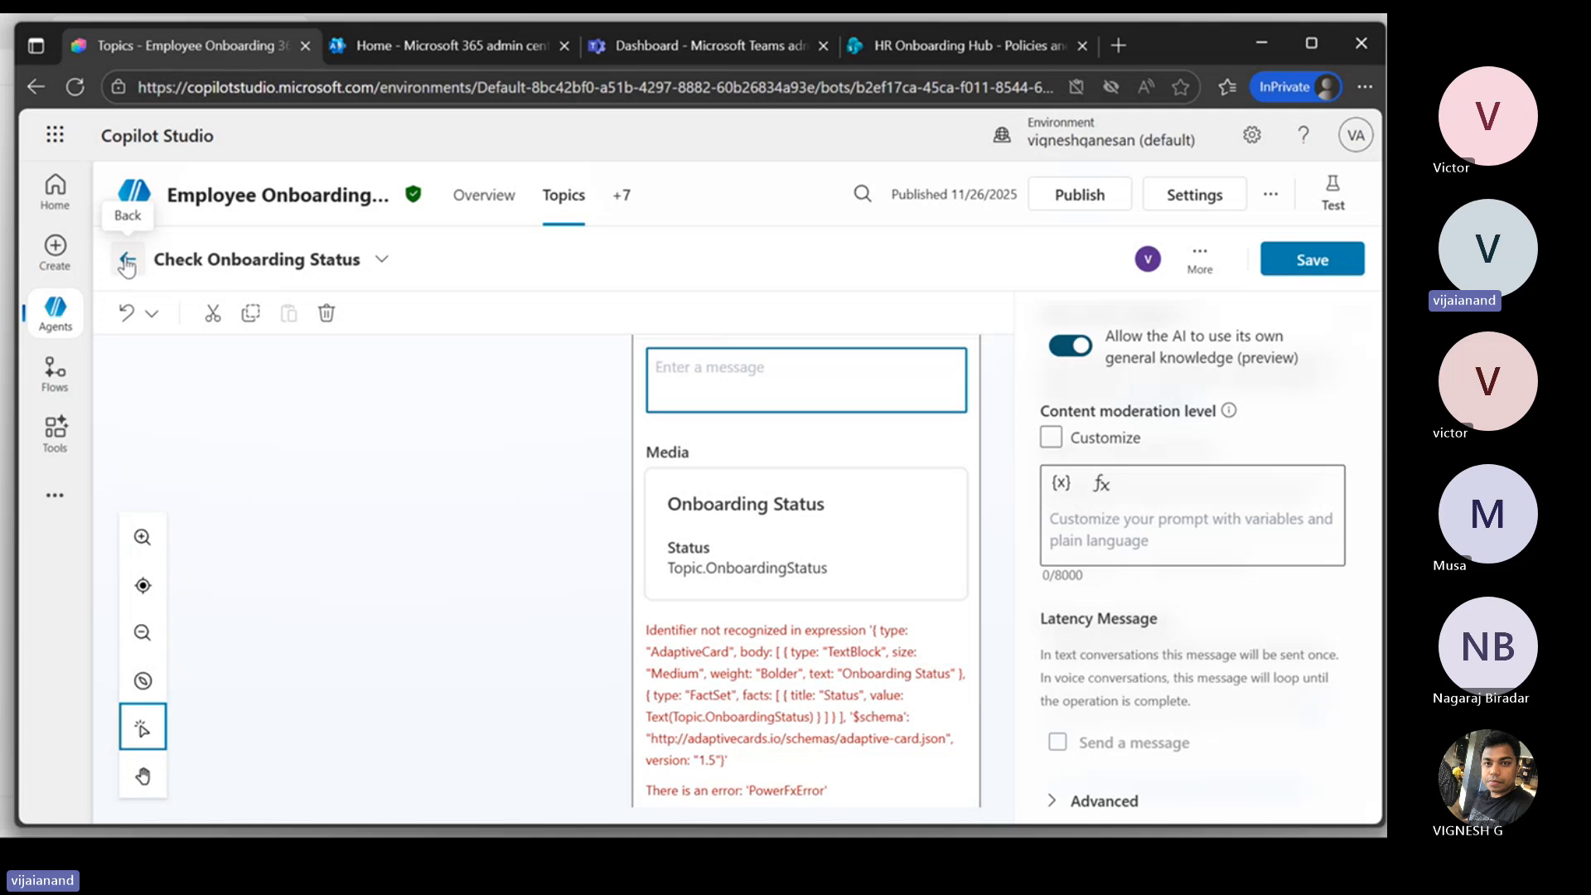
Step: Leave the topic without saving and open the Onboarding_CreateRequestFlow agent flow to review its details and run history
left_click(51, 372)
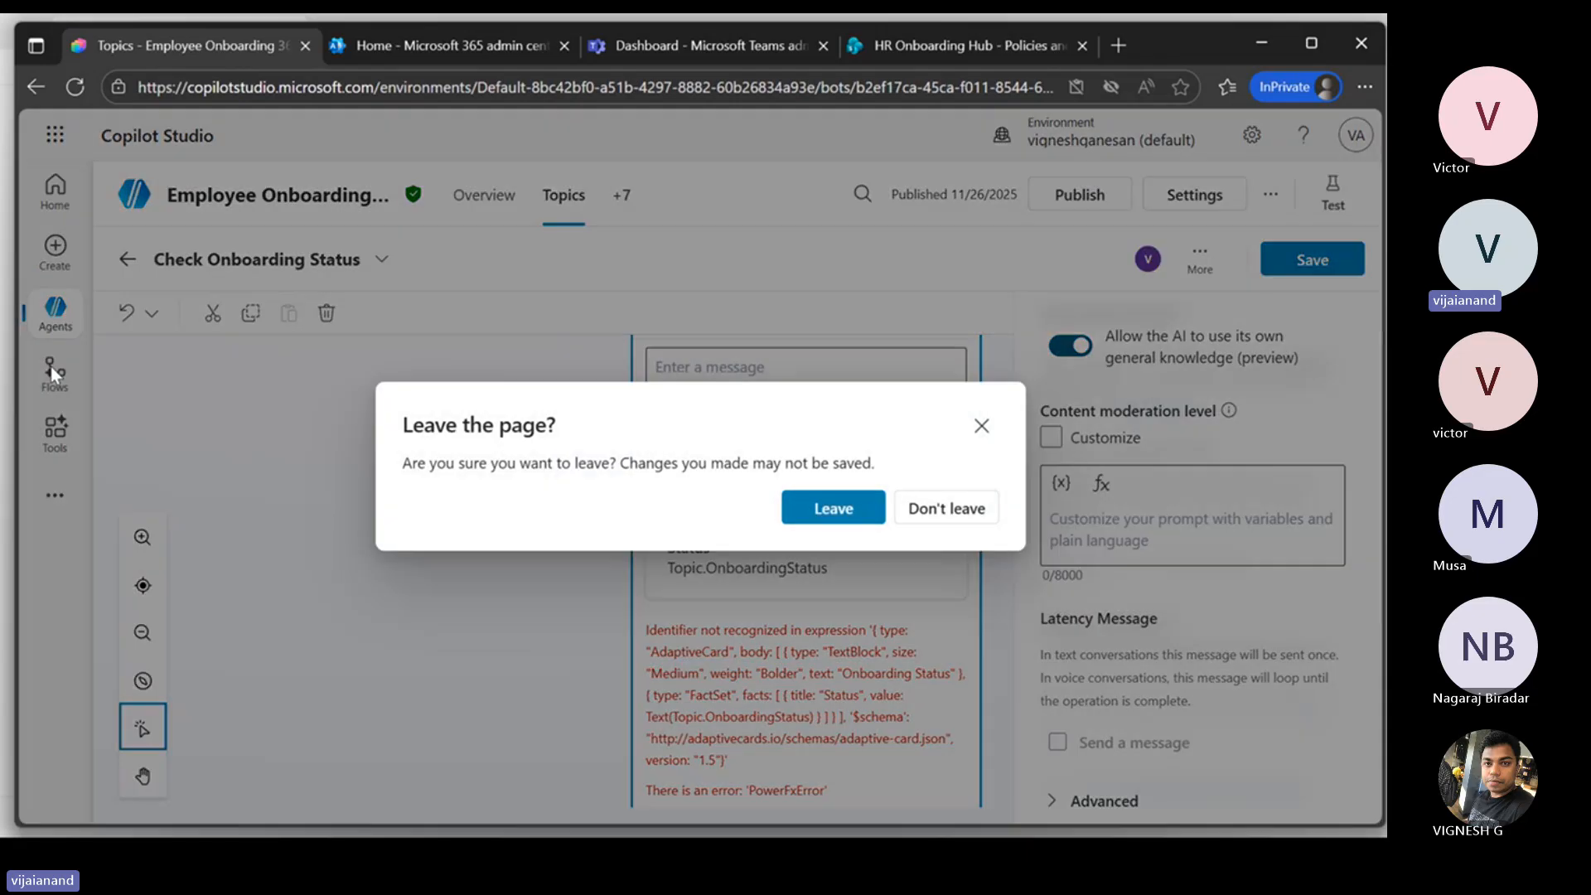
left_click(863, 512)
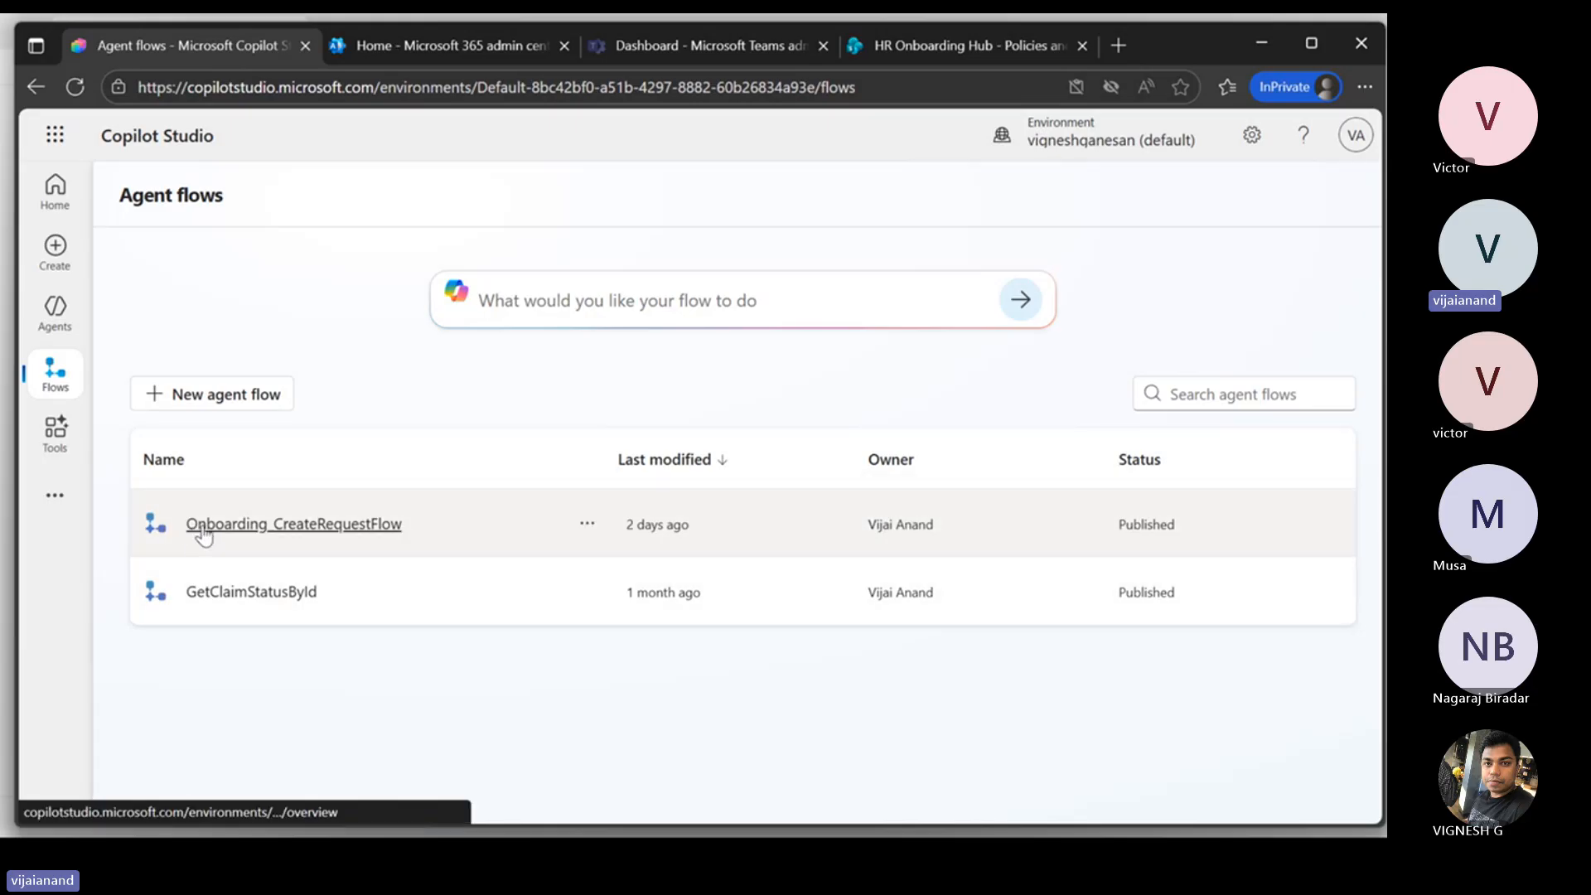
left_click(261, 526)
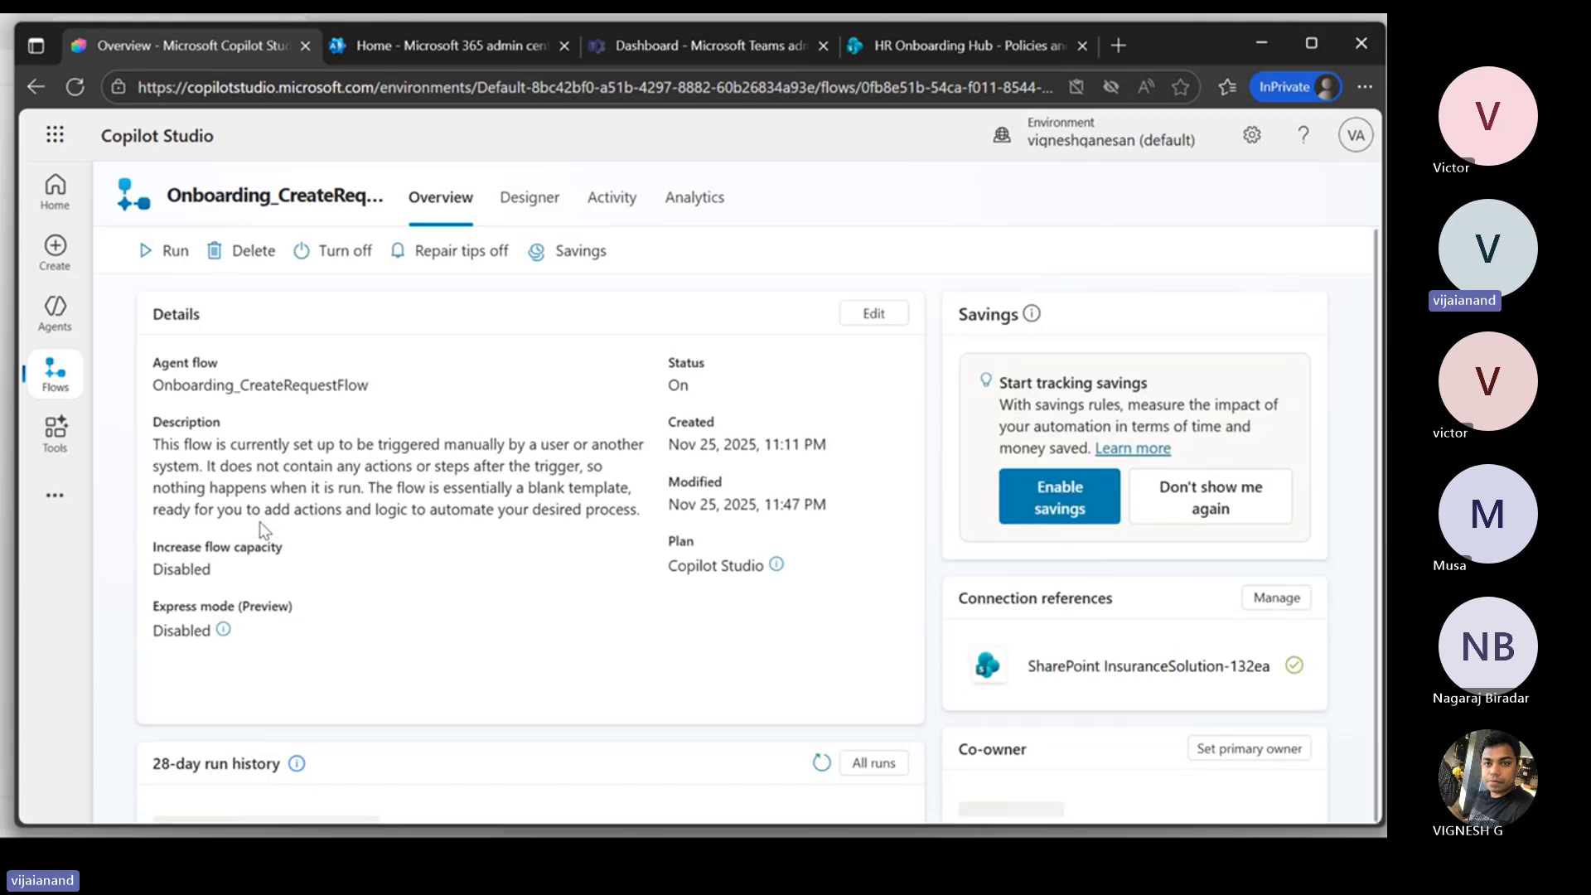
scroll(1332, 625, "down", 3)
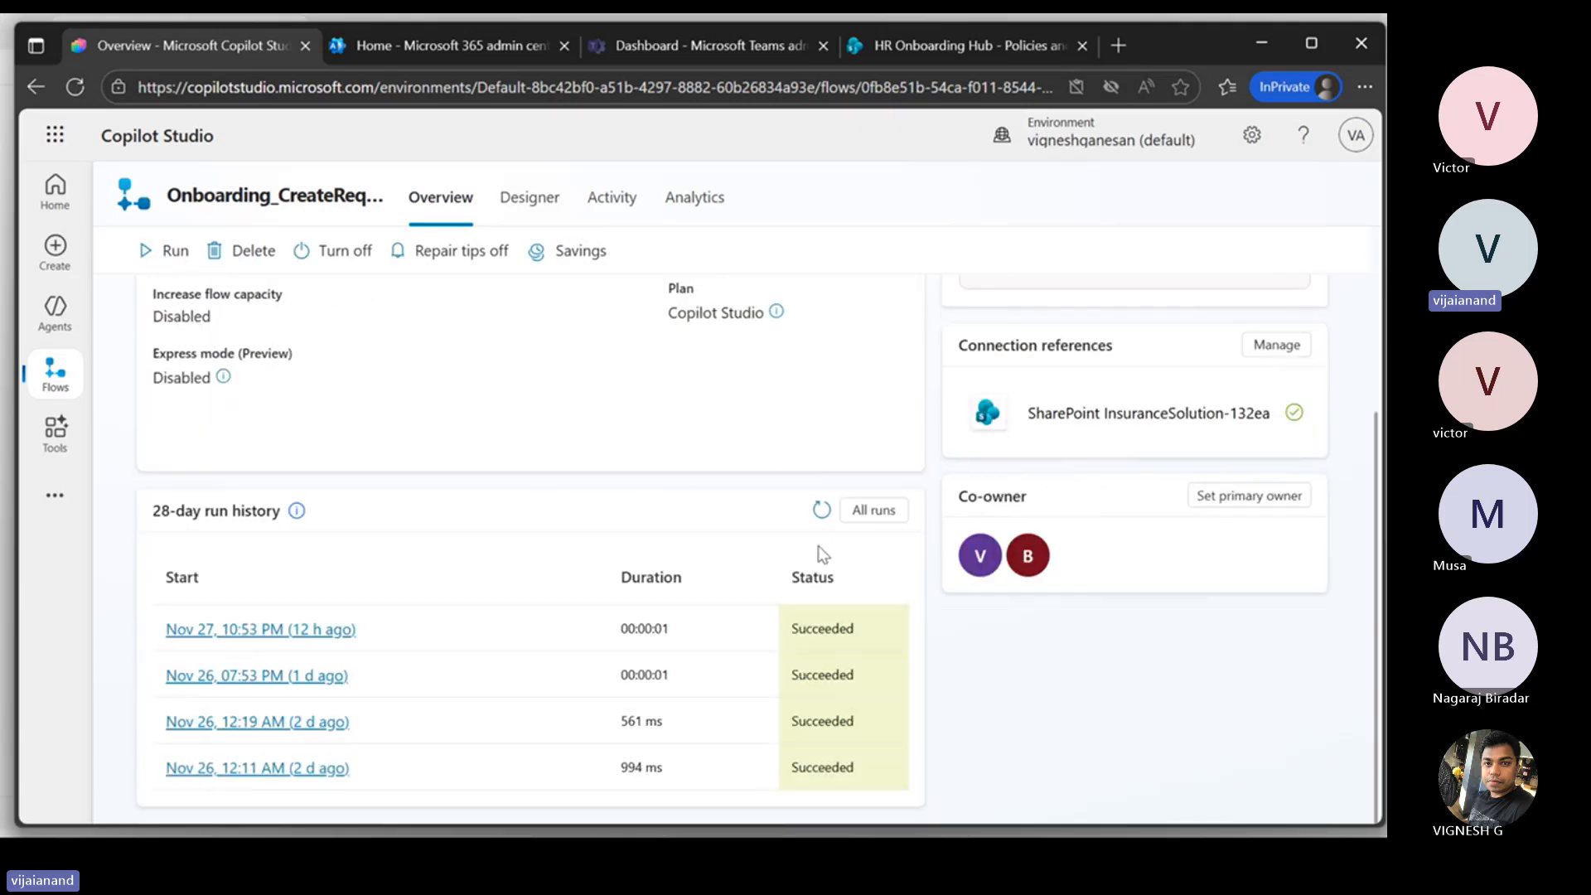
scroll(1332, 625, "up", 3)
Step: Open the flow's design, dismiss the inline editing tip, and examine the inputs of the "When an agent calls the flow" trigger
left_click(528, 199)
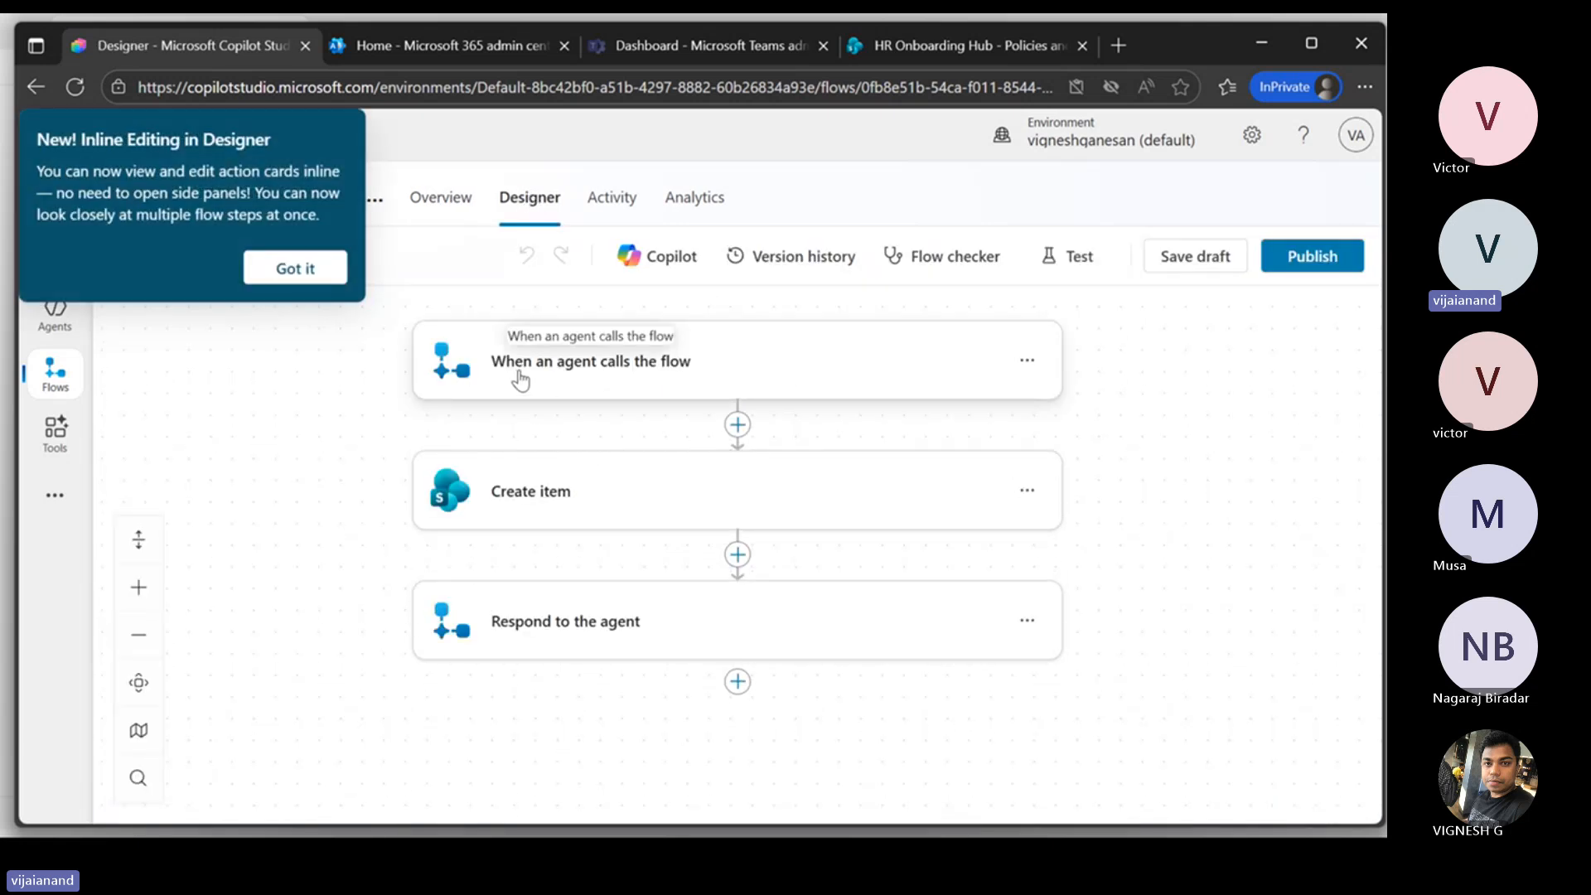
left_click(315, 273)
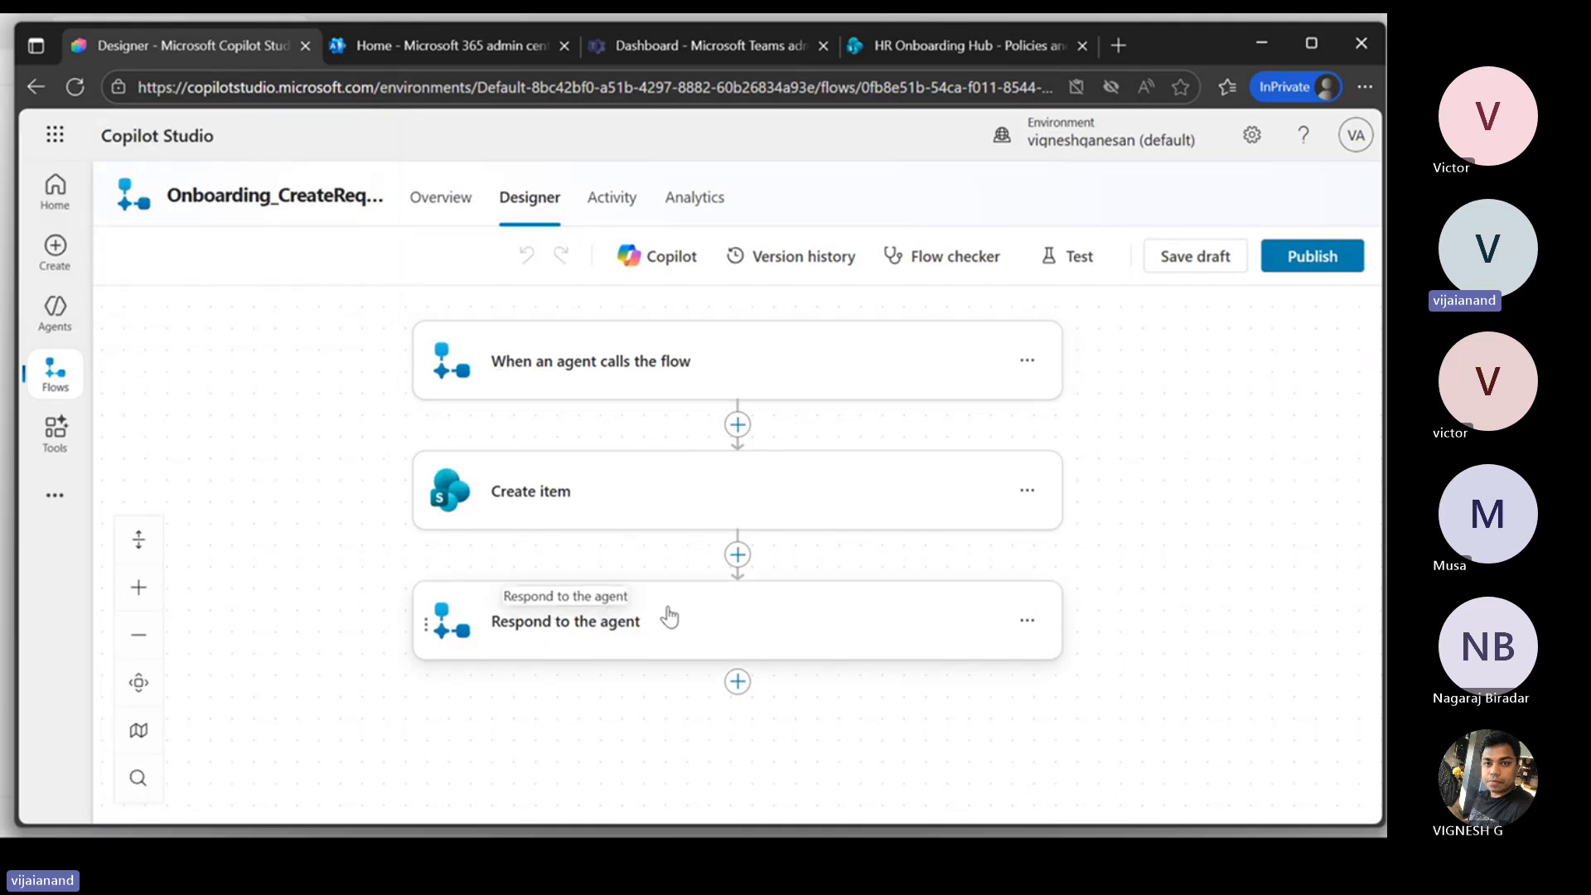
left_click(690, 386)
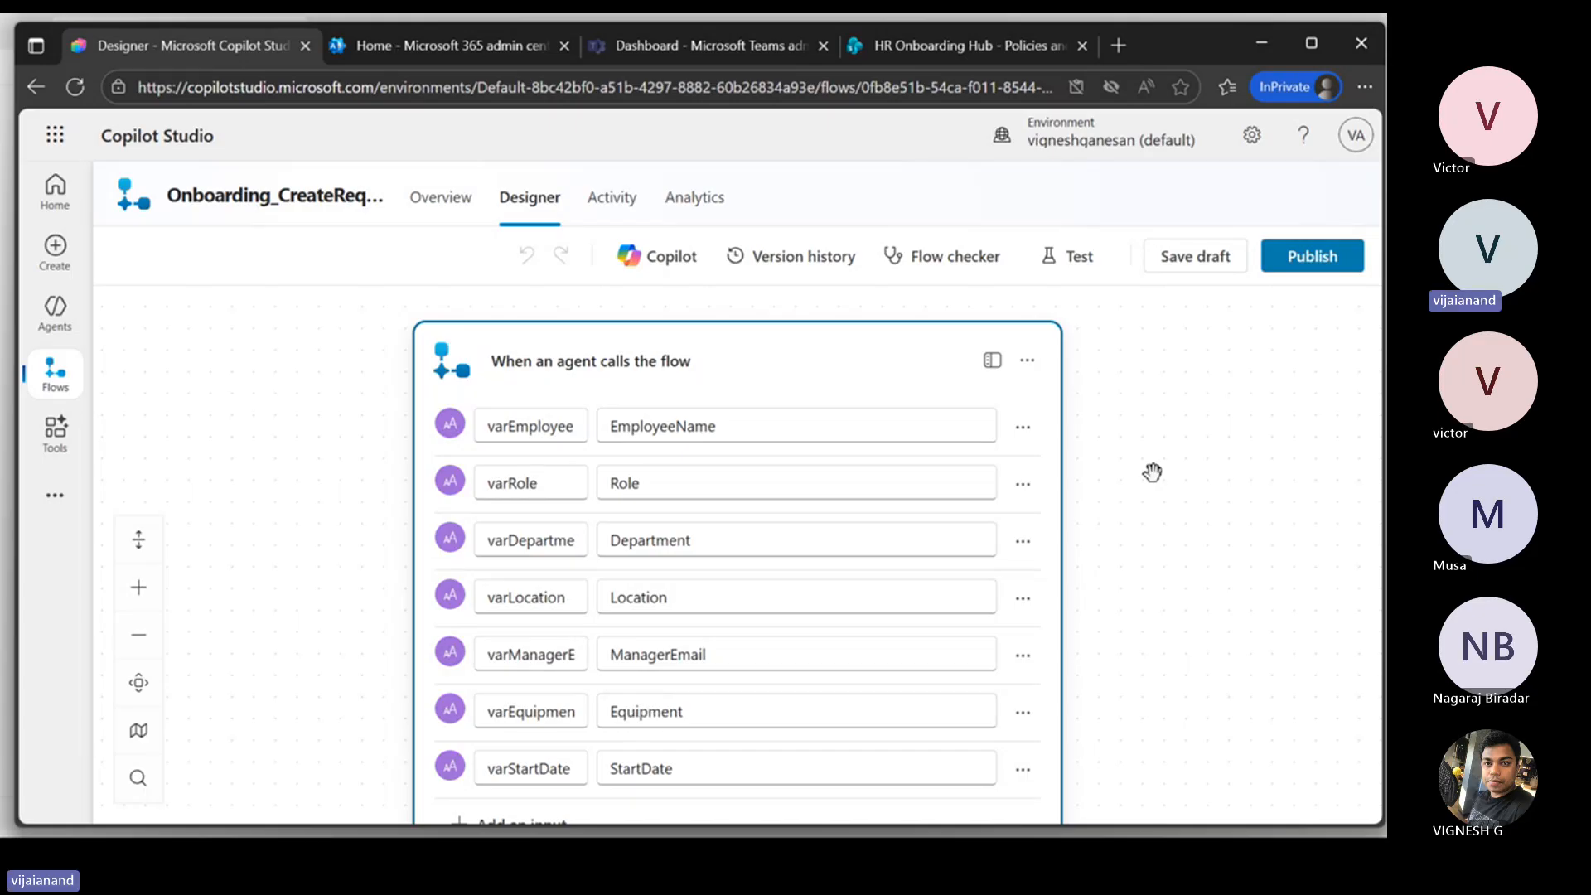
scroll(1152, 489, "down", 4)
scroll(1154, 511, "down", 3)
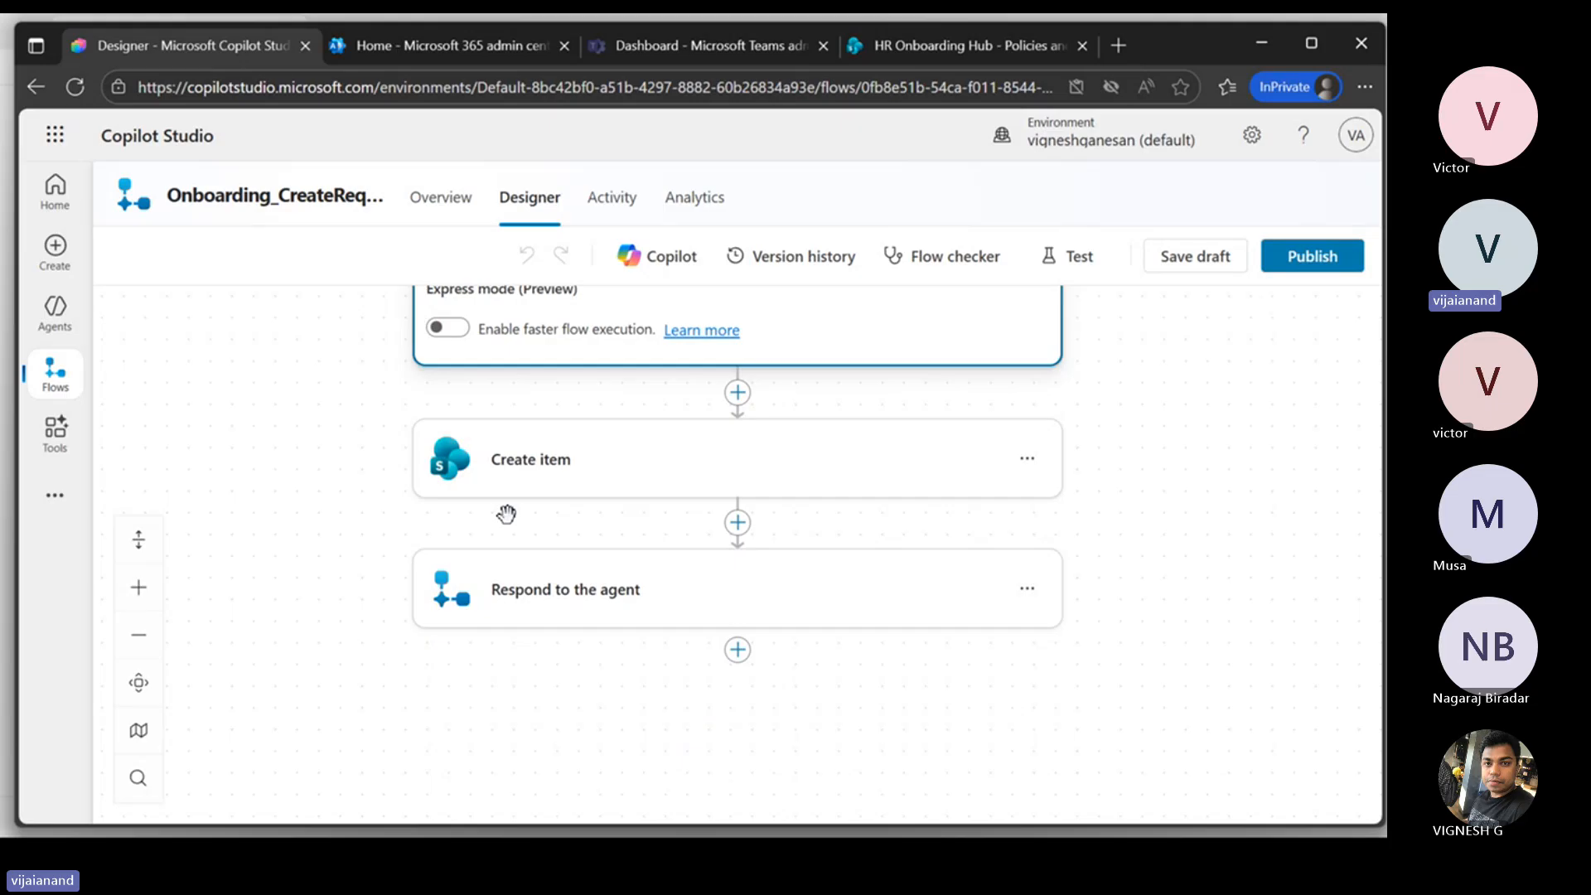
Step: Examine the field mappings of the flow's Create item action, and collapse the action again
left_click(583, 471)
scroll(735, 549, "down", 3)
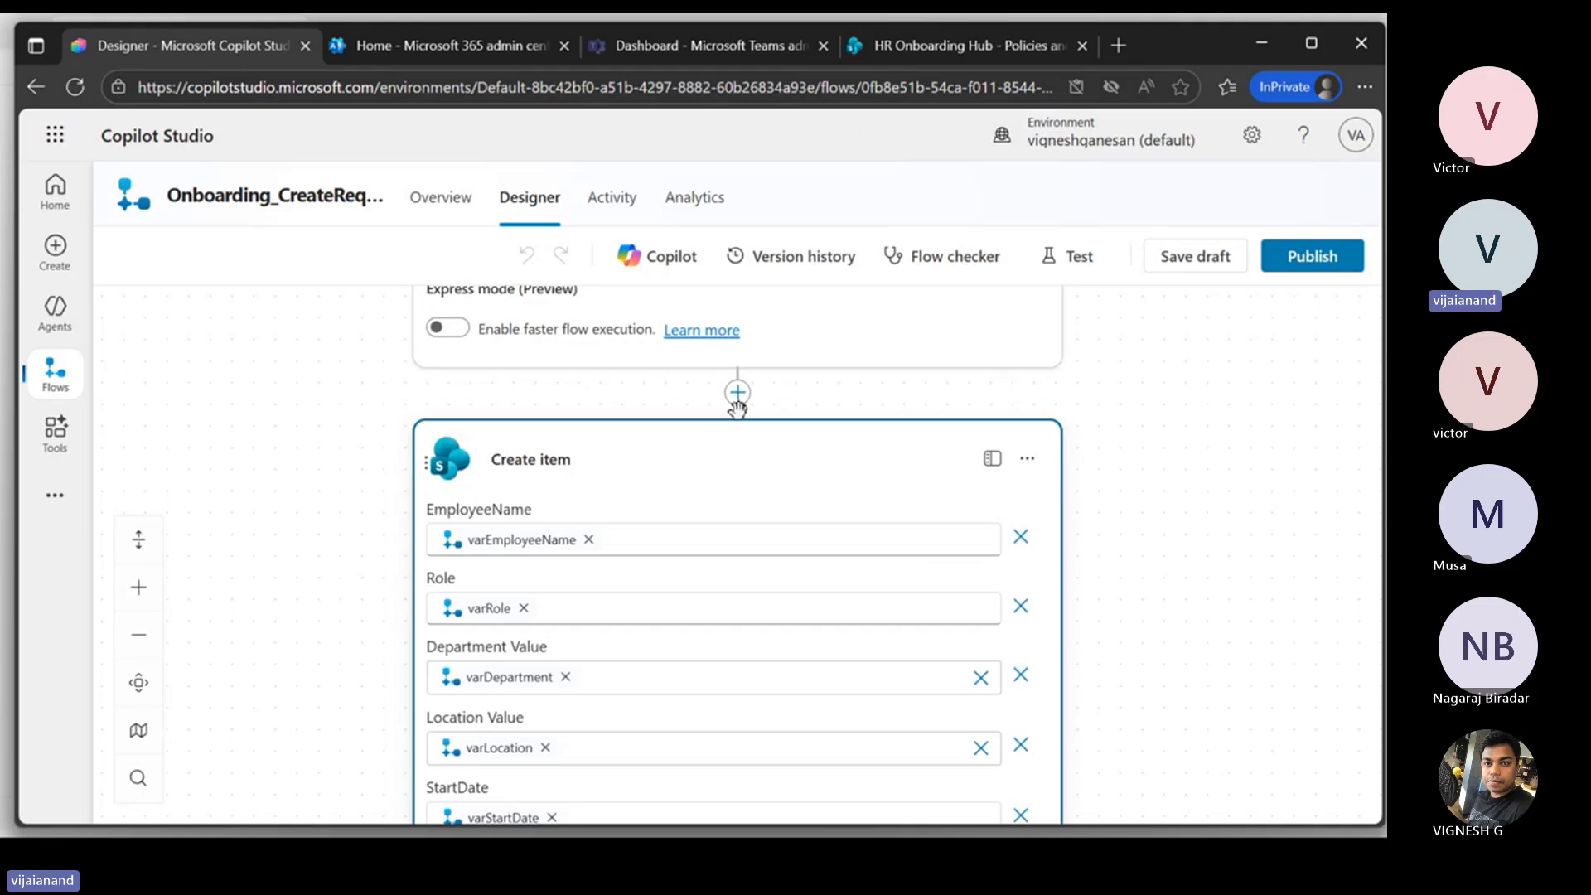
left_click(652, 460)
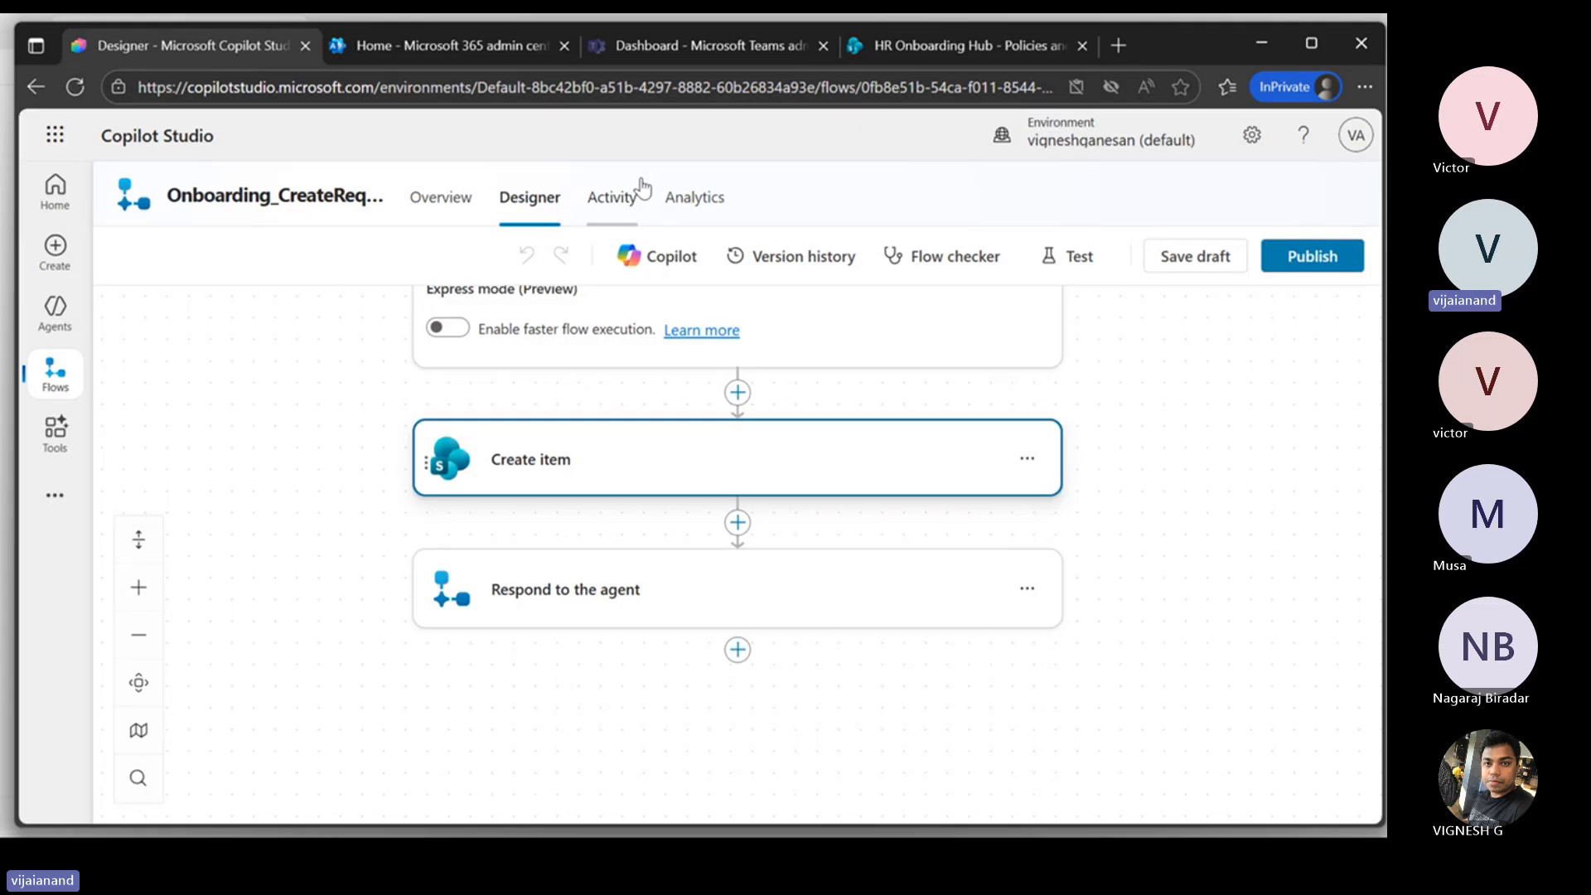
scroll(649, 345, "up", 1)
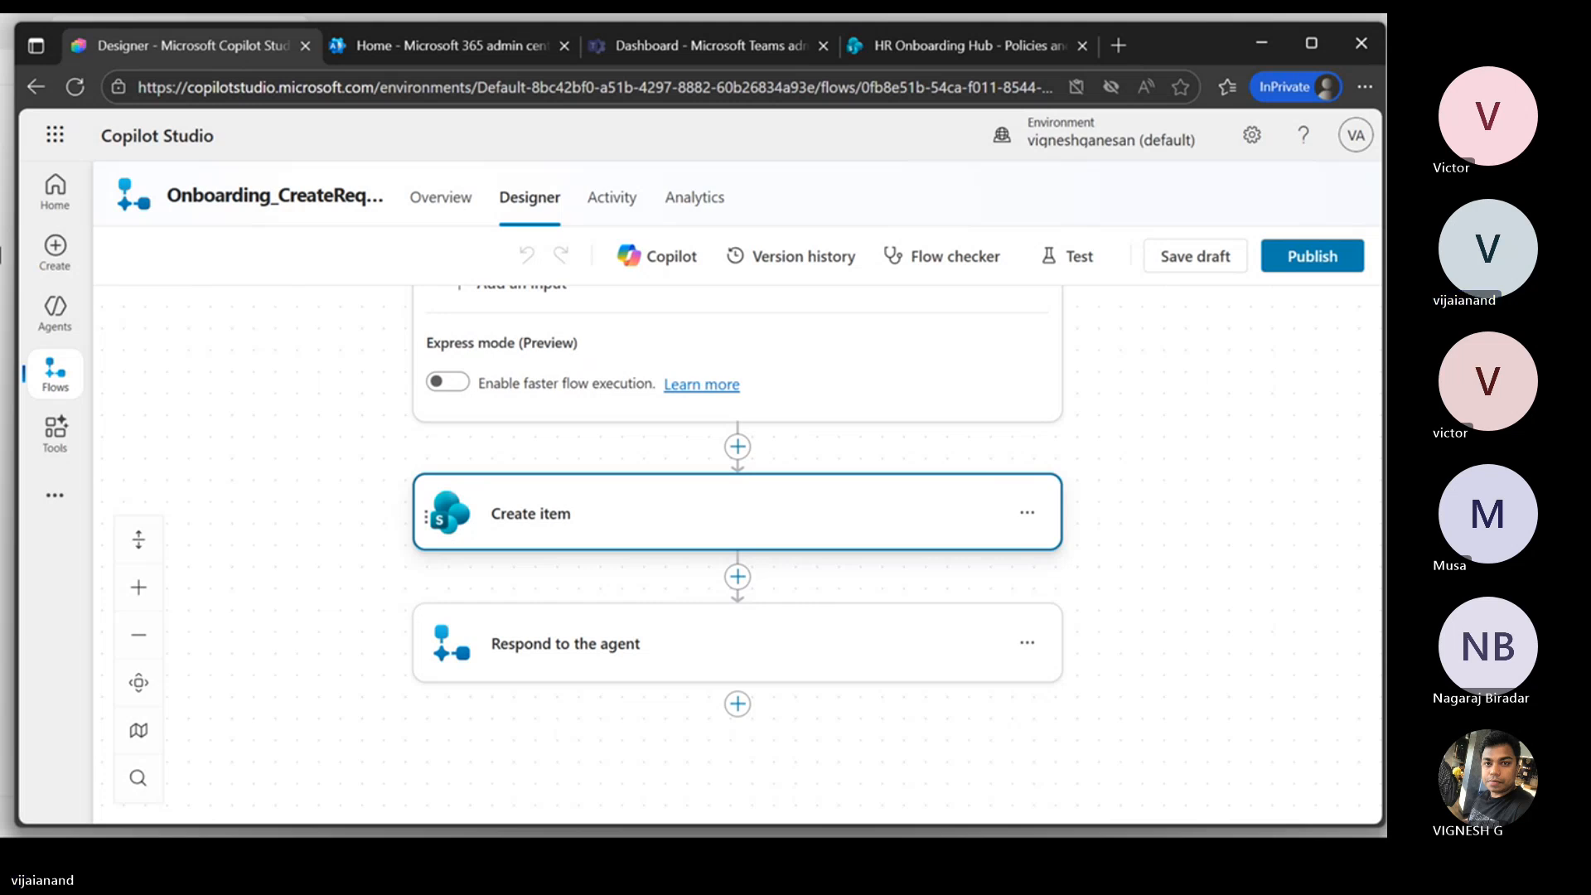
Step: Leave the flow and open the Employee Onboarding 360 agent with its test chat showing
left_click(59, 319)
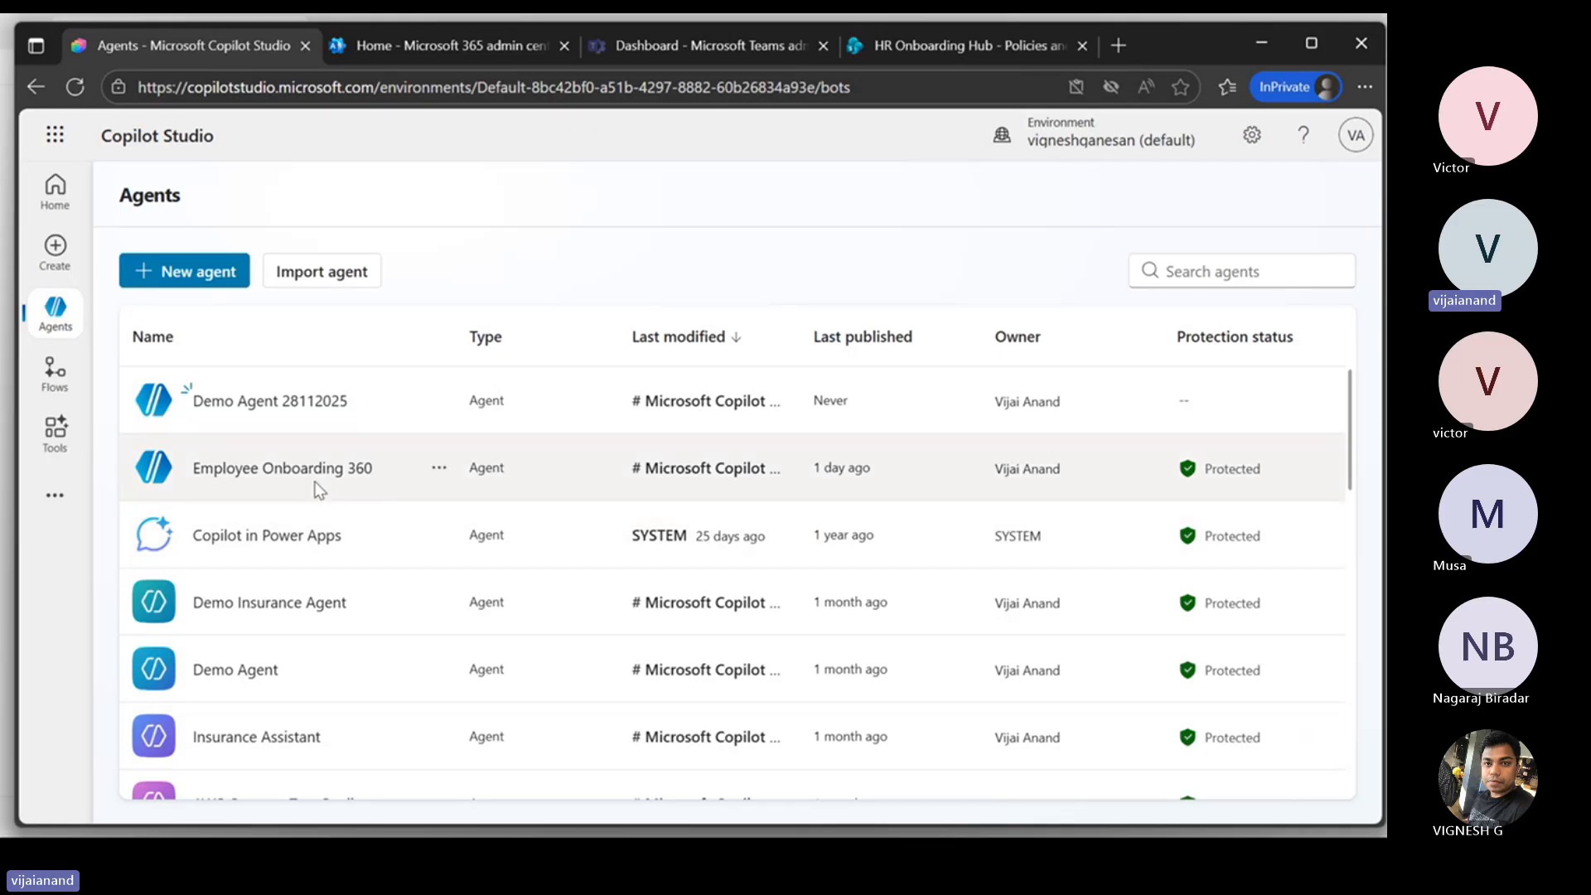
left_click(315, 472)
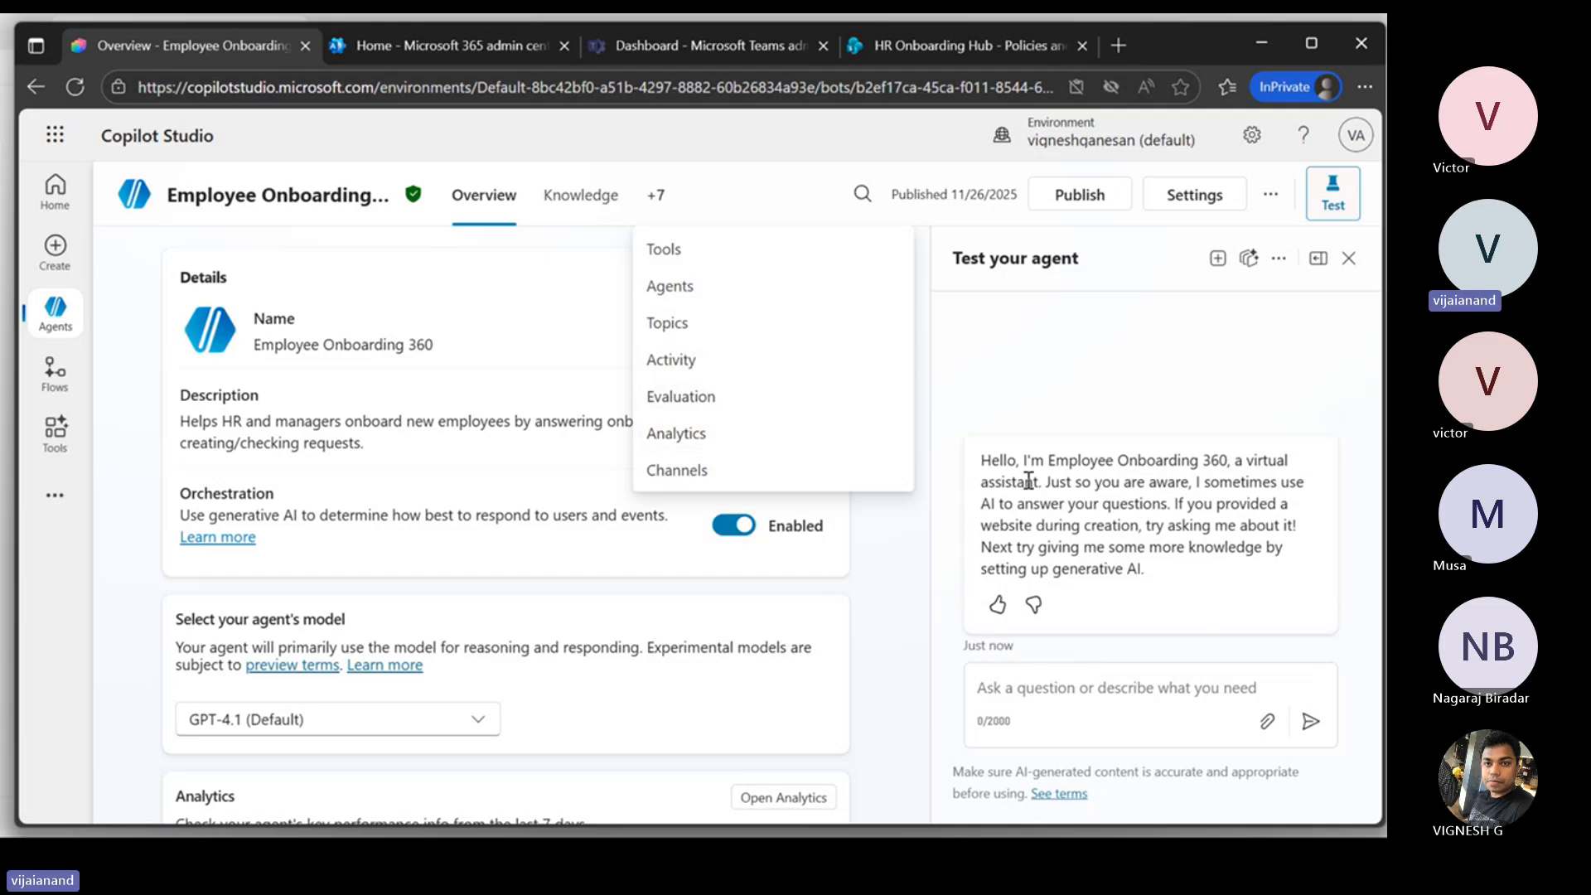
left_click(893, 580)
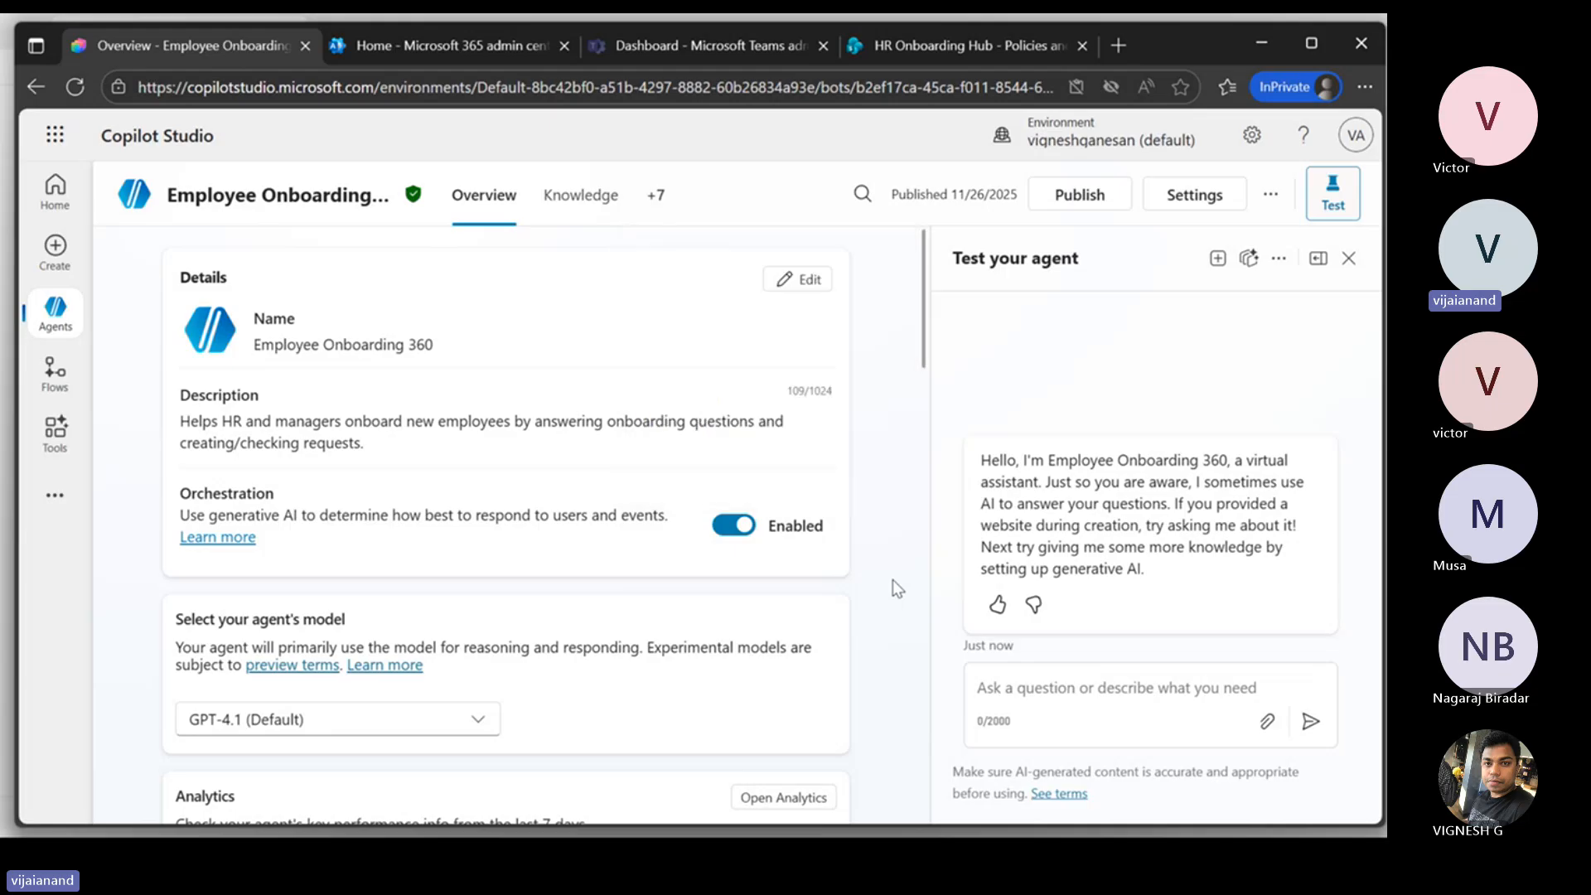
left_click(1341, 201)
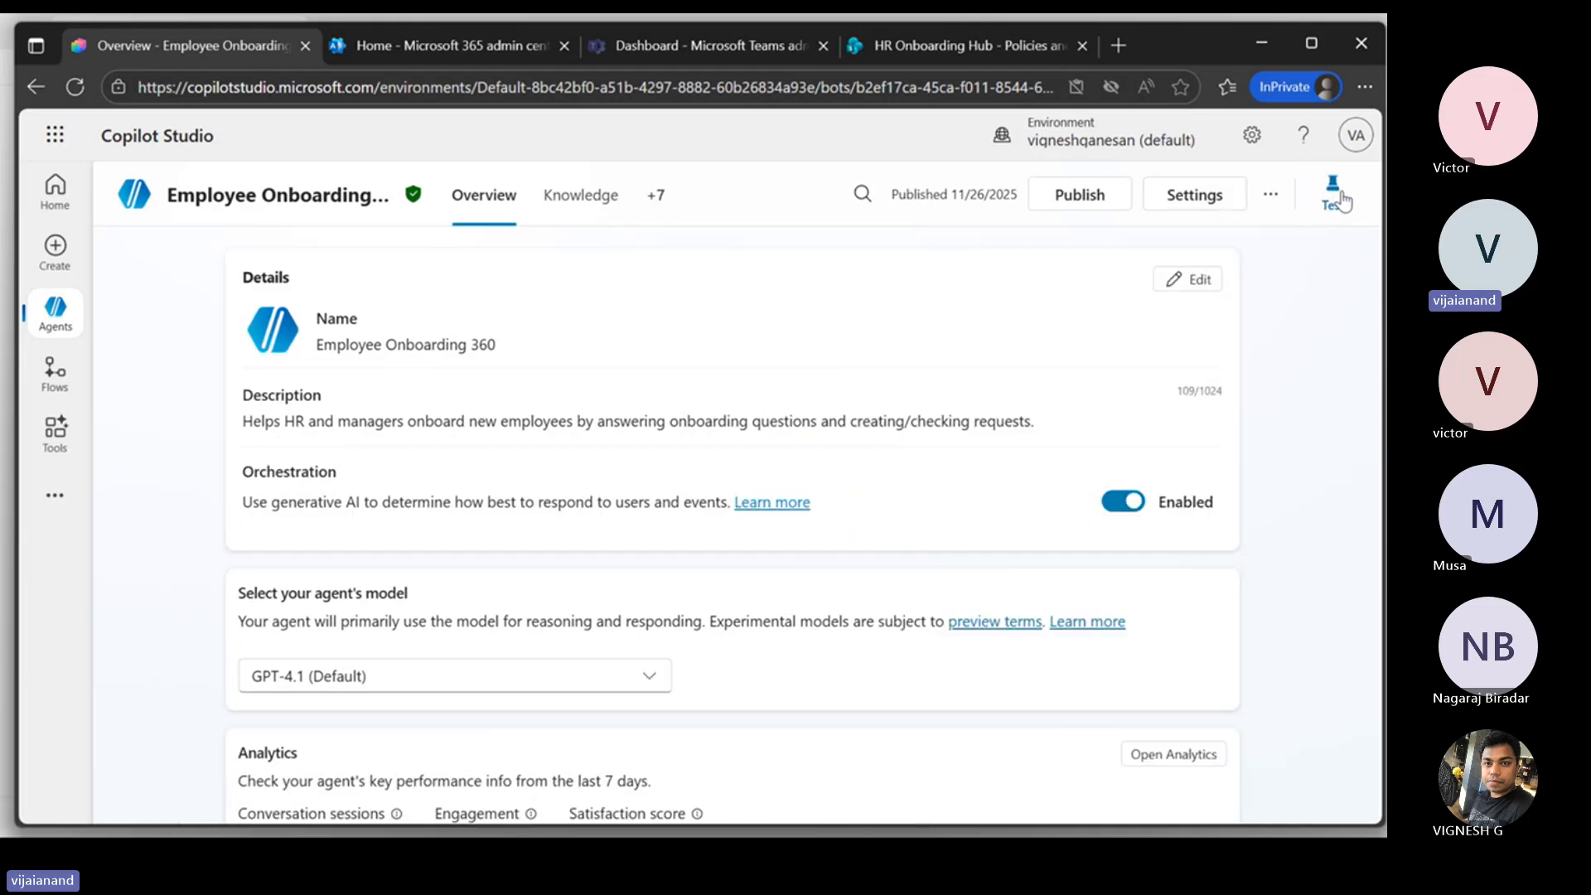
left_click(1341, 200)
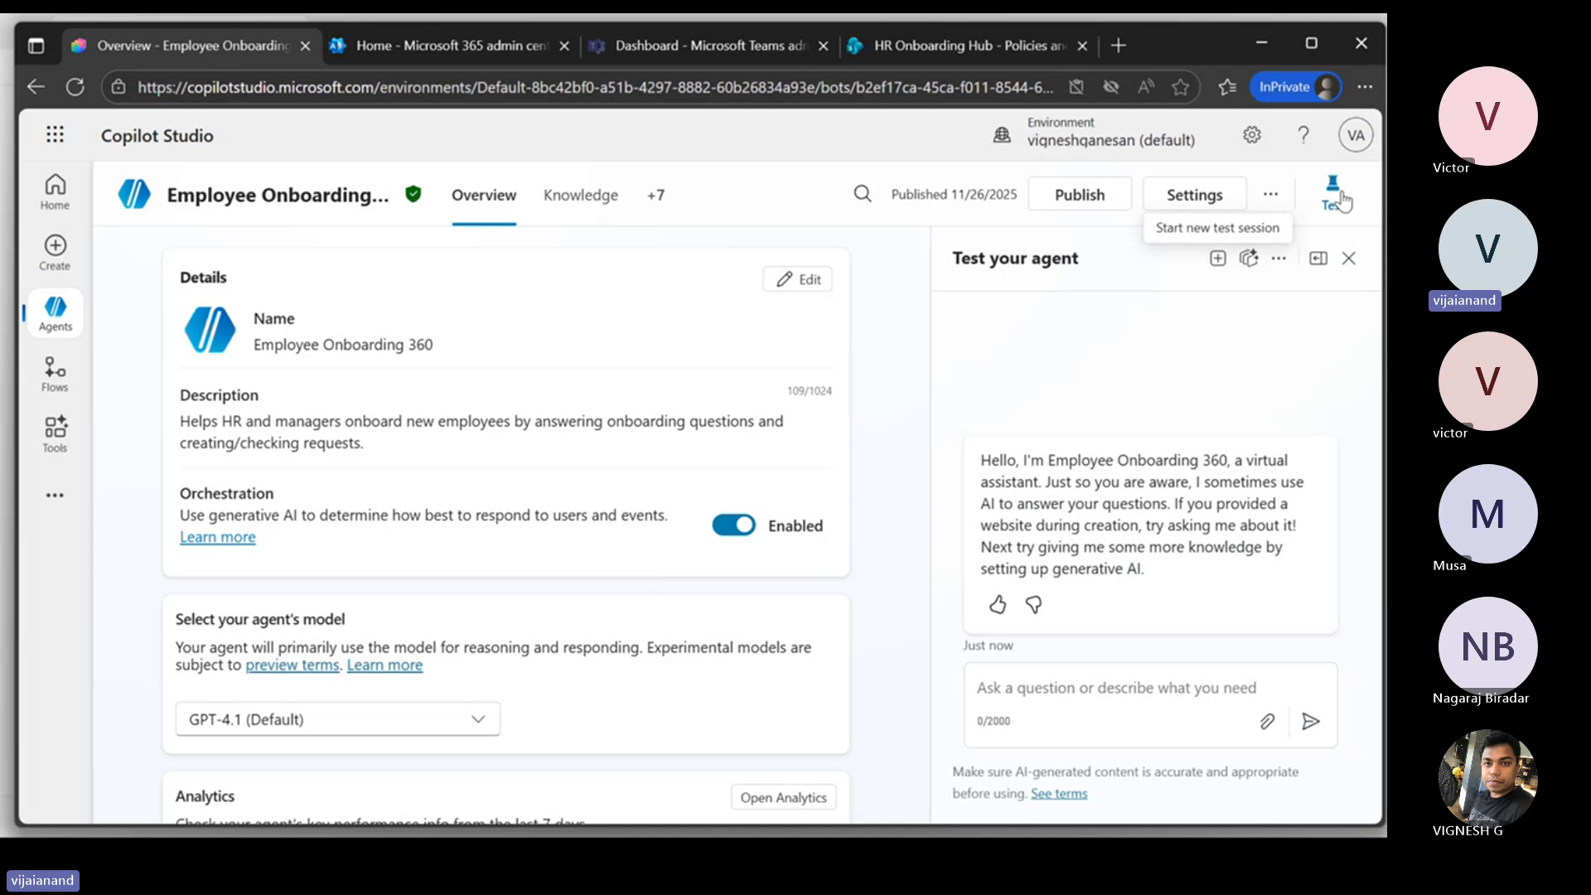
Step: Copy the new hire request for the UK-based IT Architect starting 2025-11-24 from Demo Prompt.txt into the agent's test chat
left_click(1043, 693)
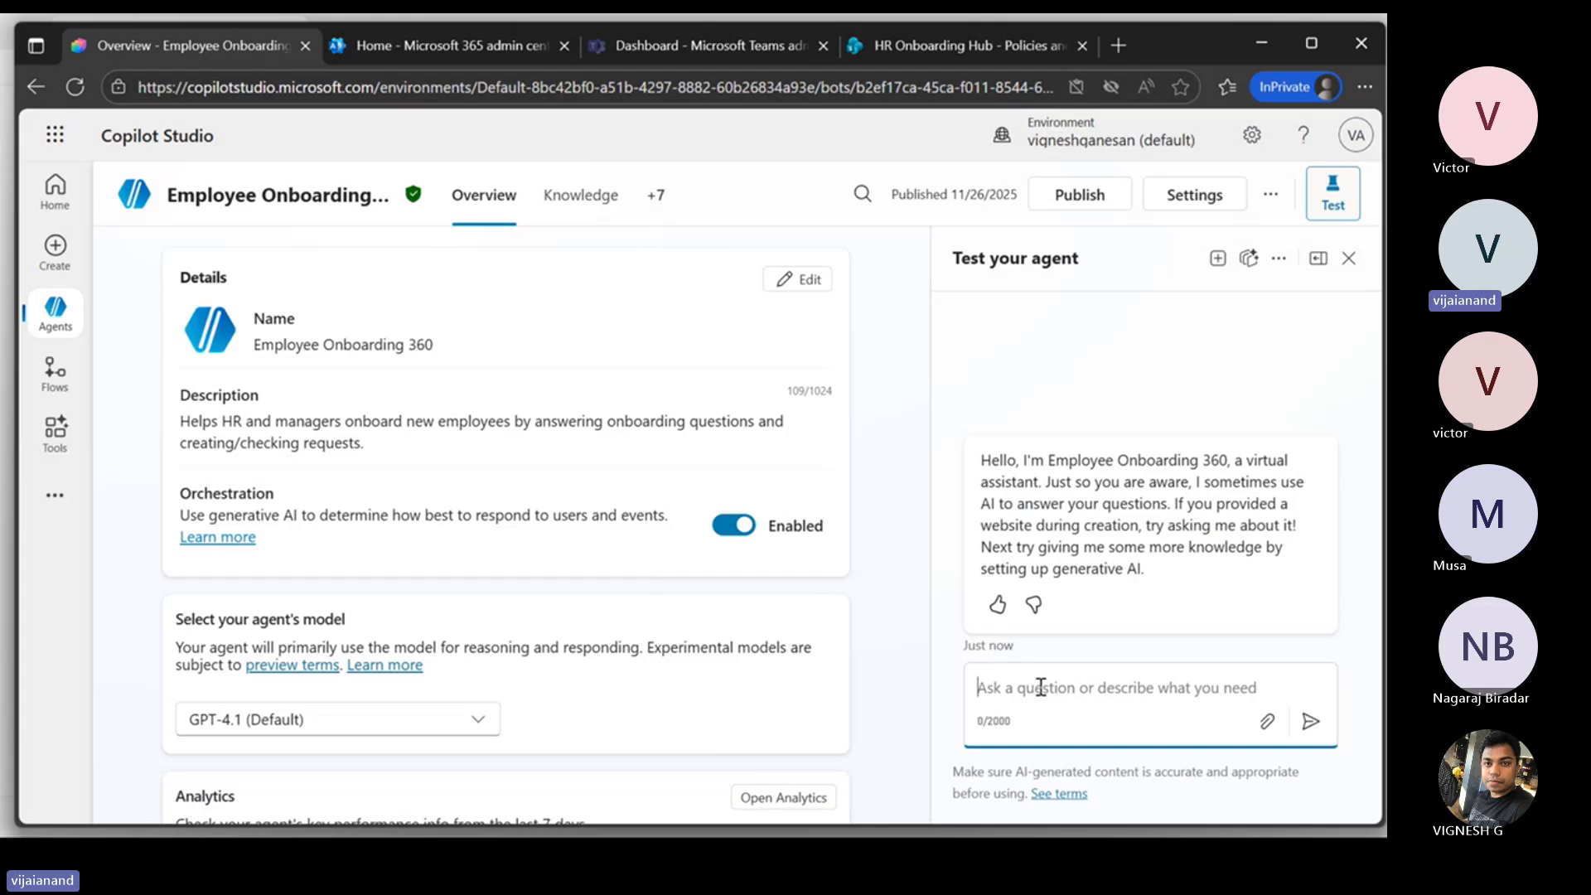
key("alt+Tab")
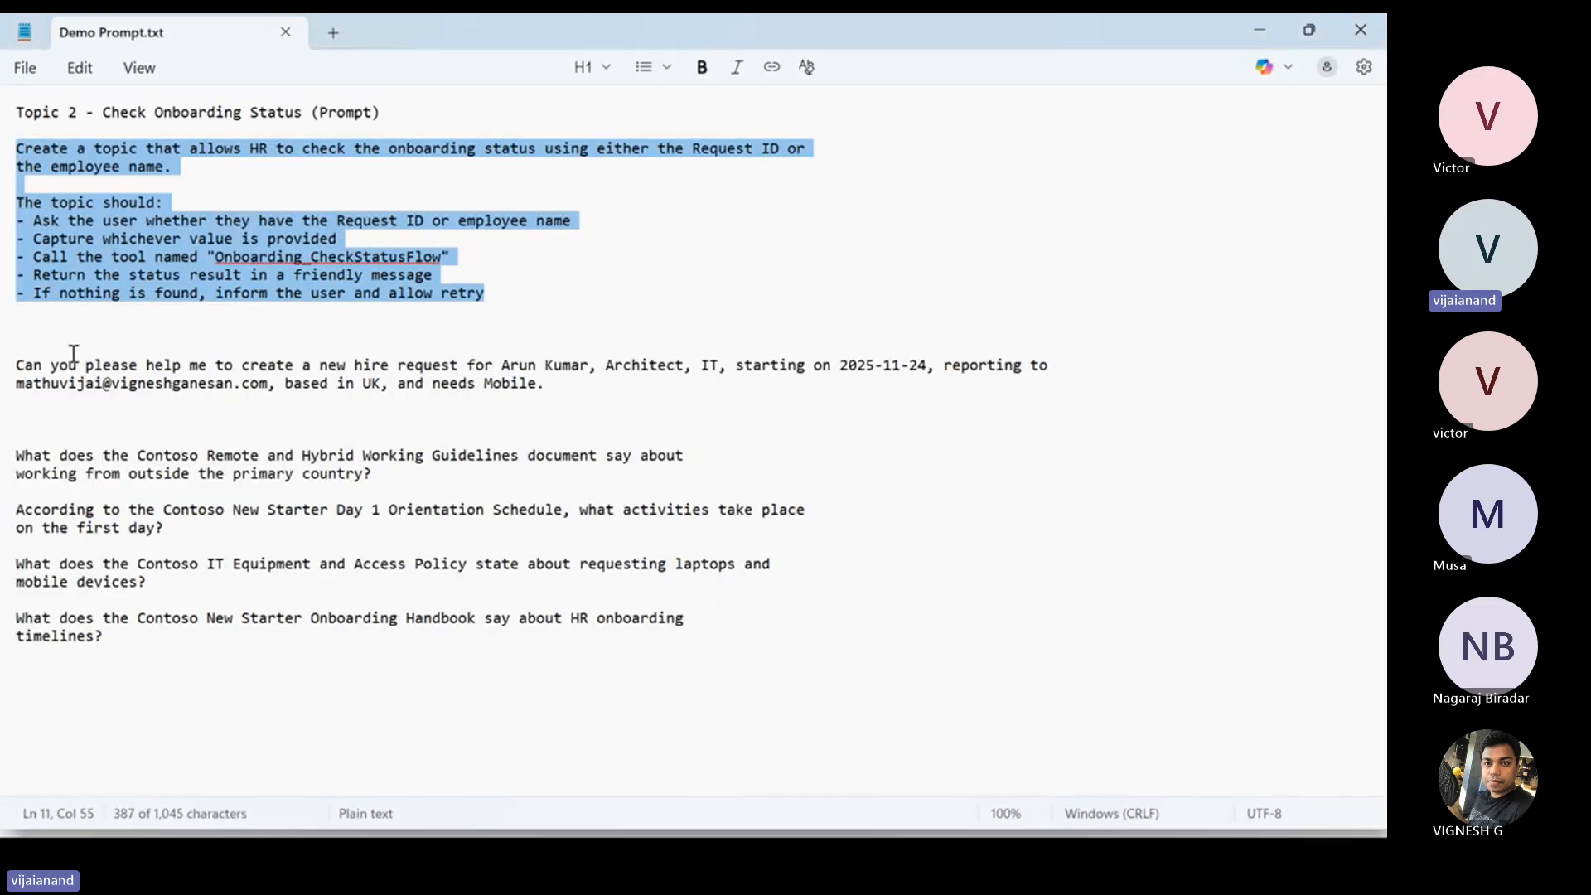
left_click_drag(600, 393, 4, 373)
key("ctrl+c")
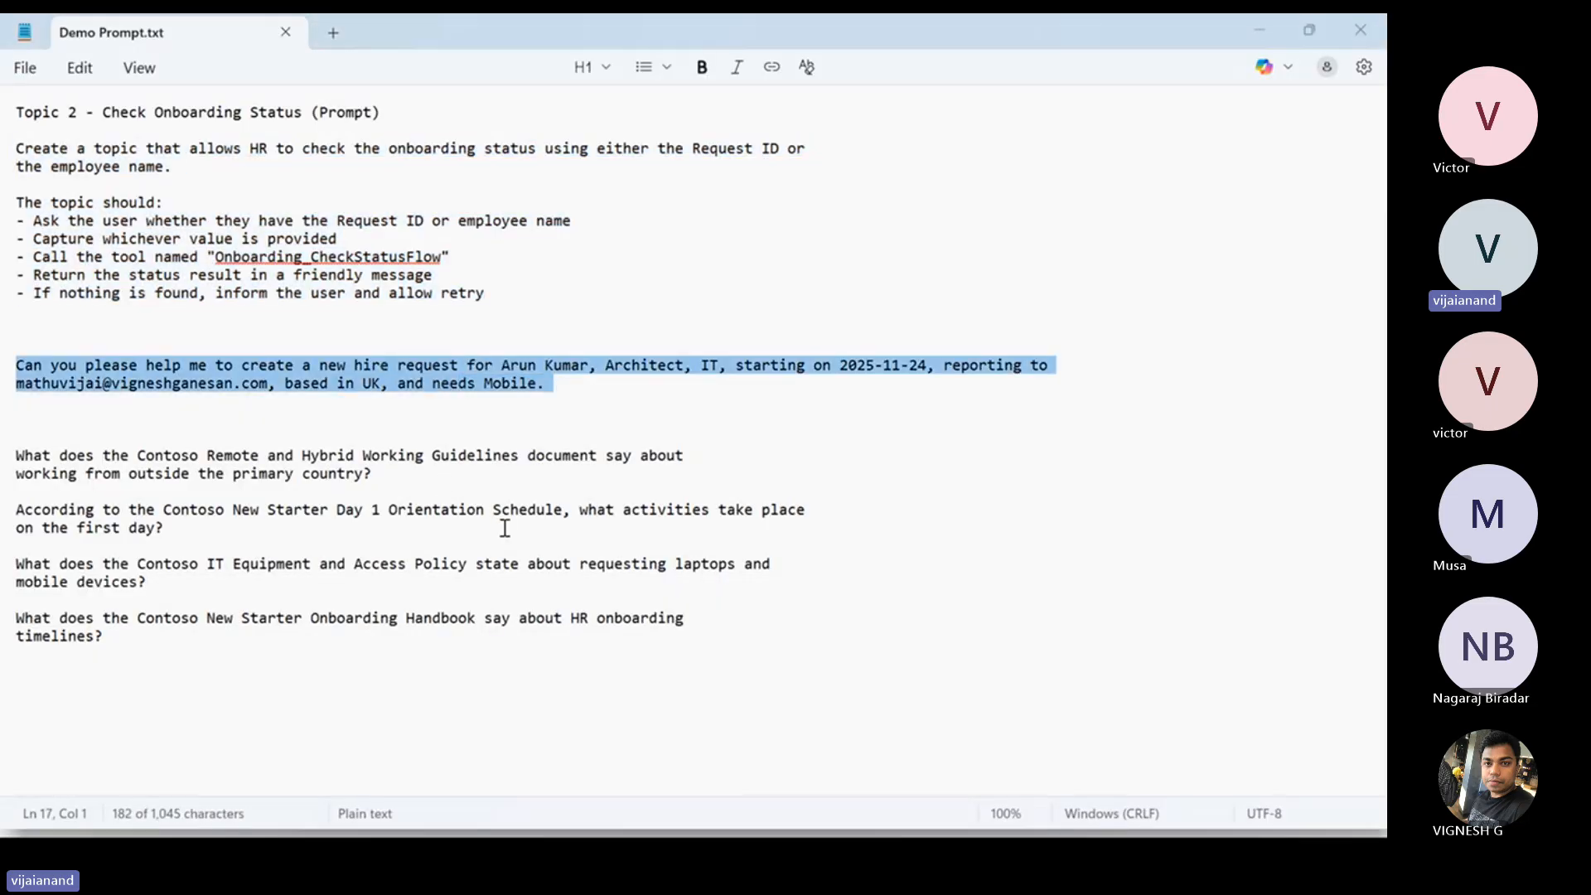
key("alt+Tab")
key("ctrl+v")
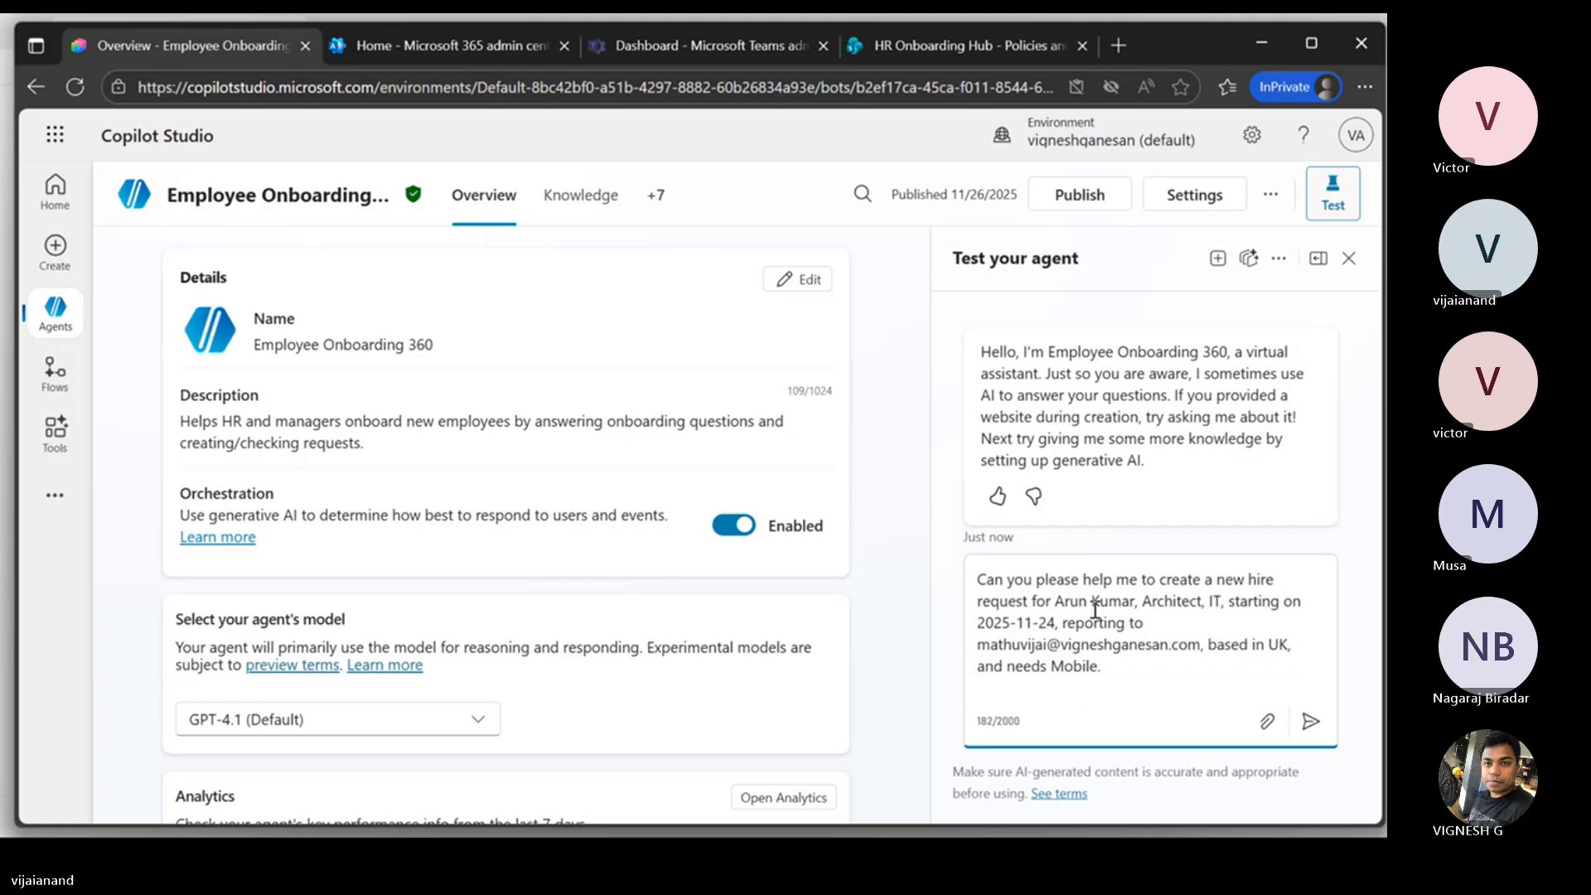
key("alt+Tab")
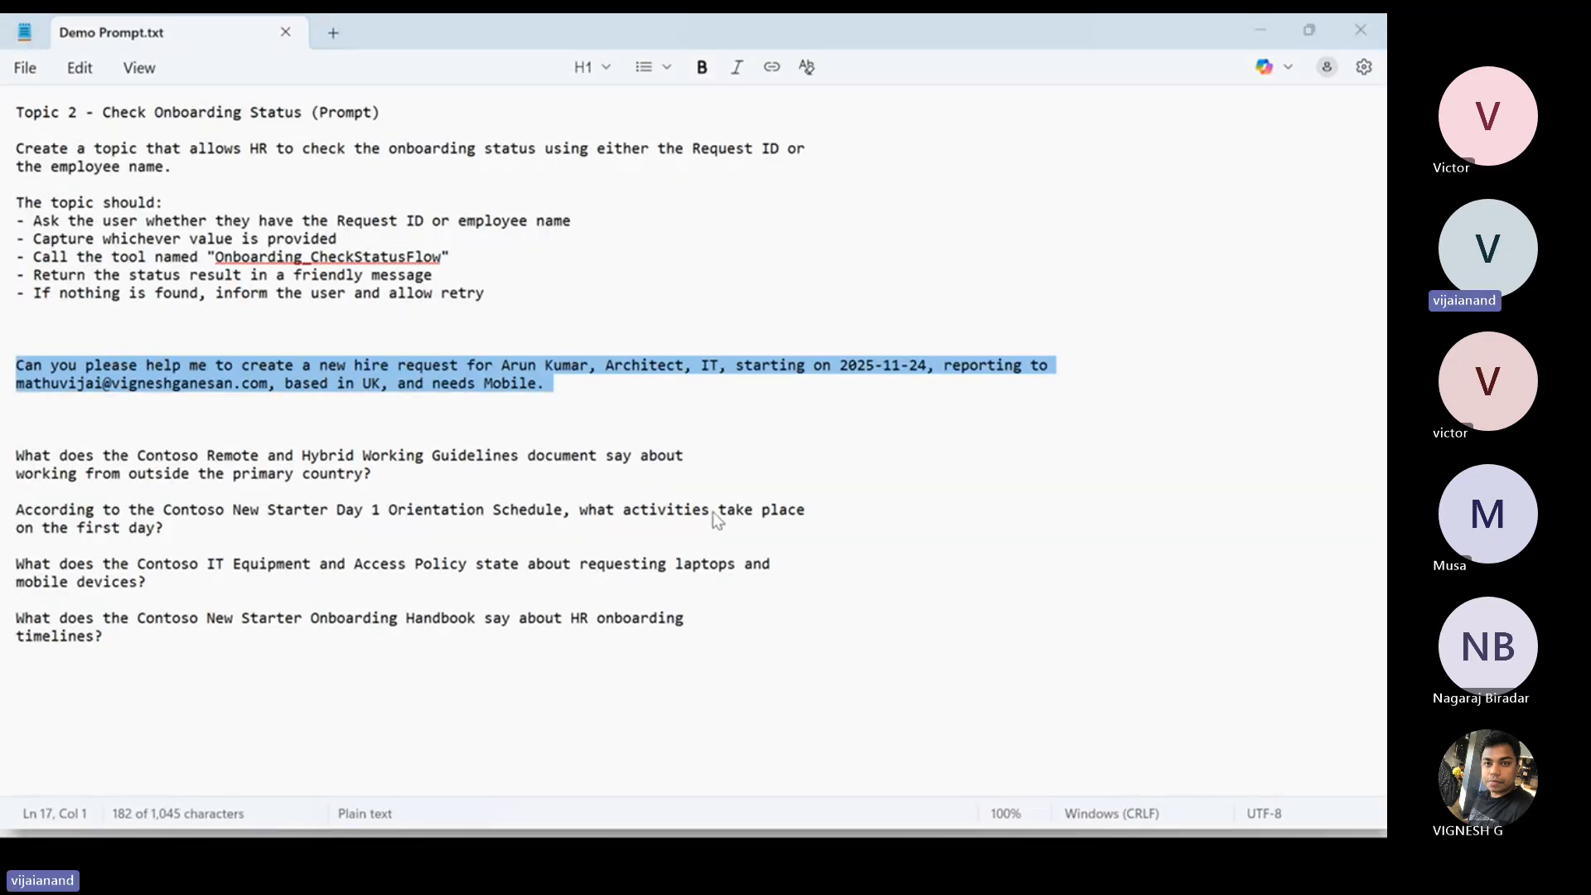
key("alt+Tab")
left_click_drag(1101, 676, 978, 580)
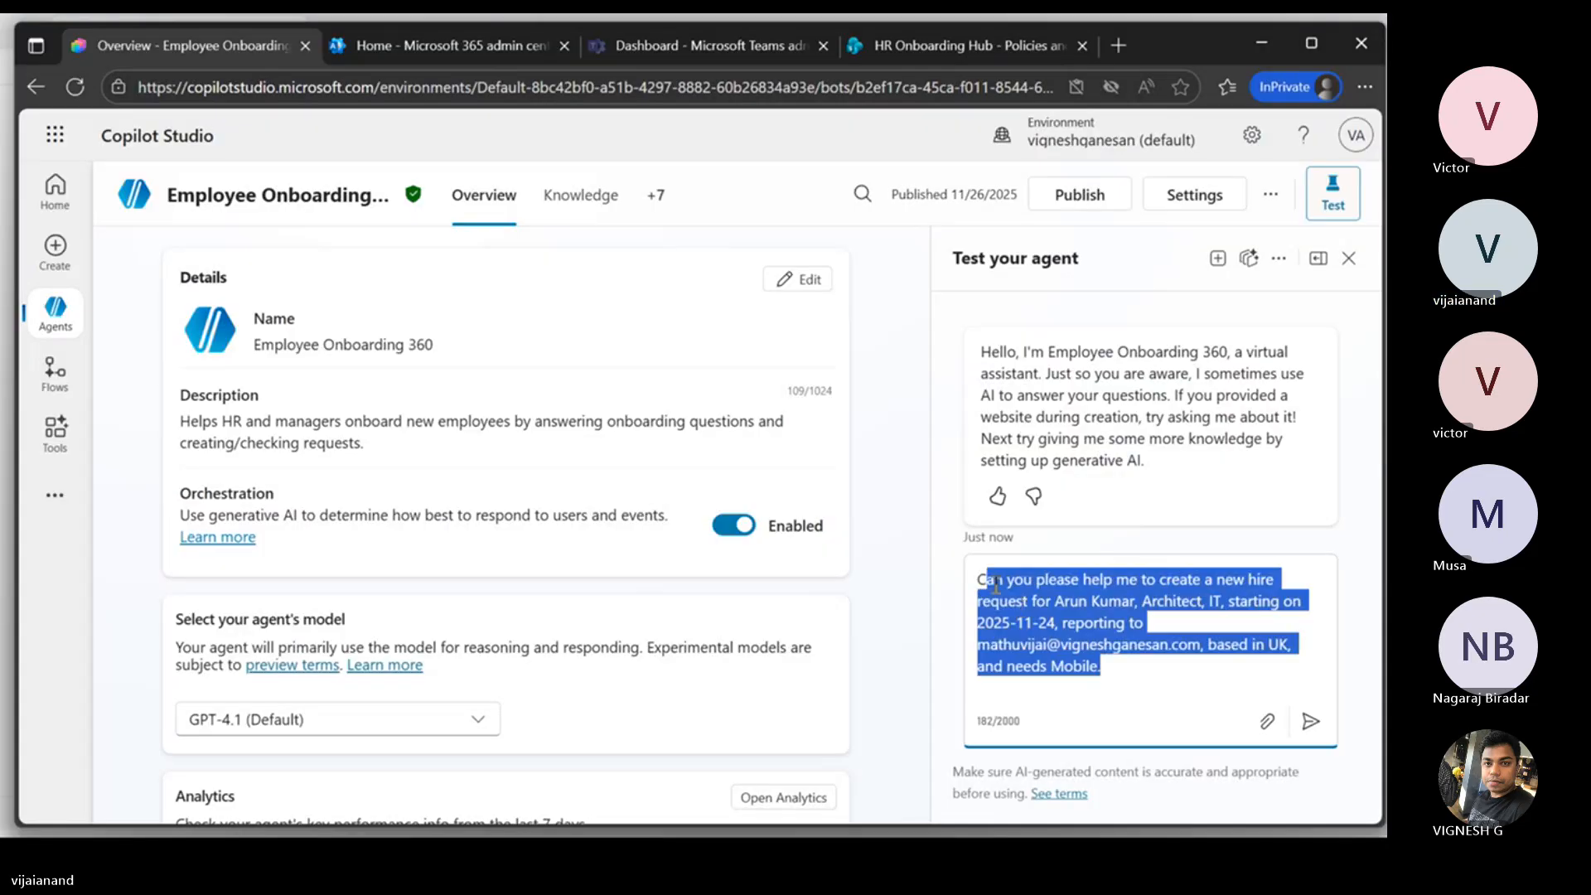
left_click(1190, 630)
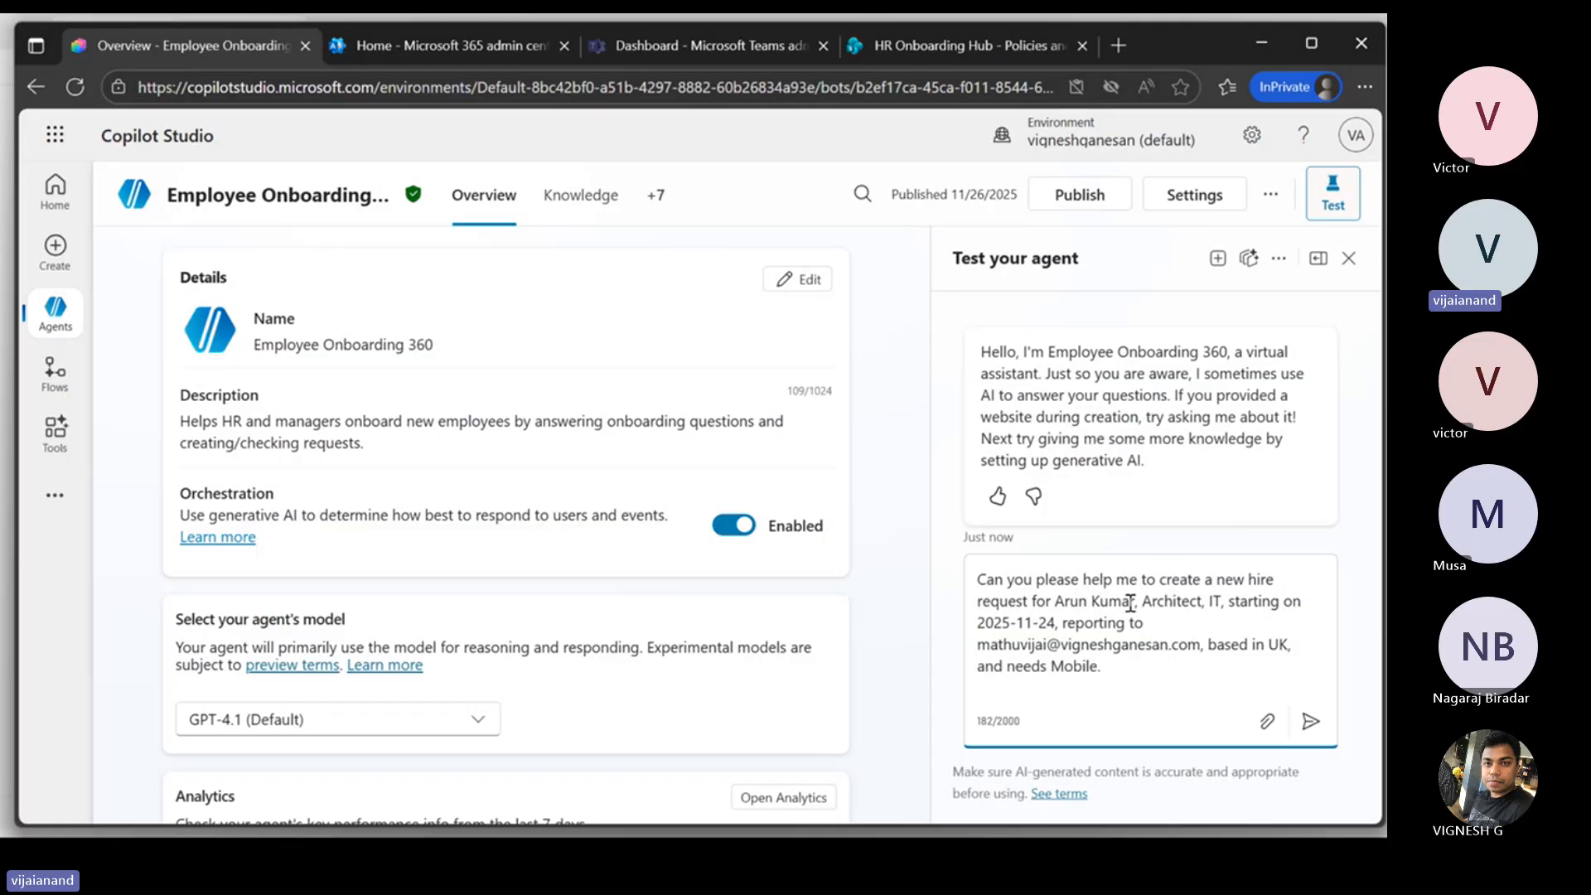
left_click_drag(1140, 603, 1130, 602)
Step: Enable tracking between topics for testing, and send the new hire request to the agent
left_click(1279, 258)
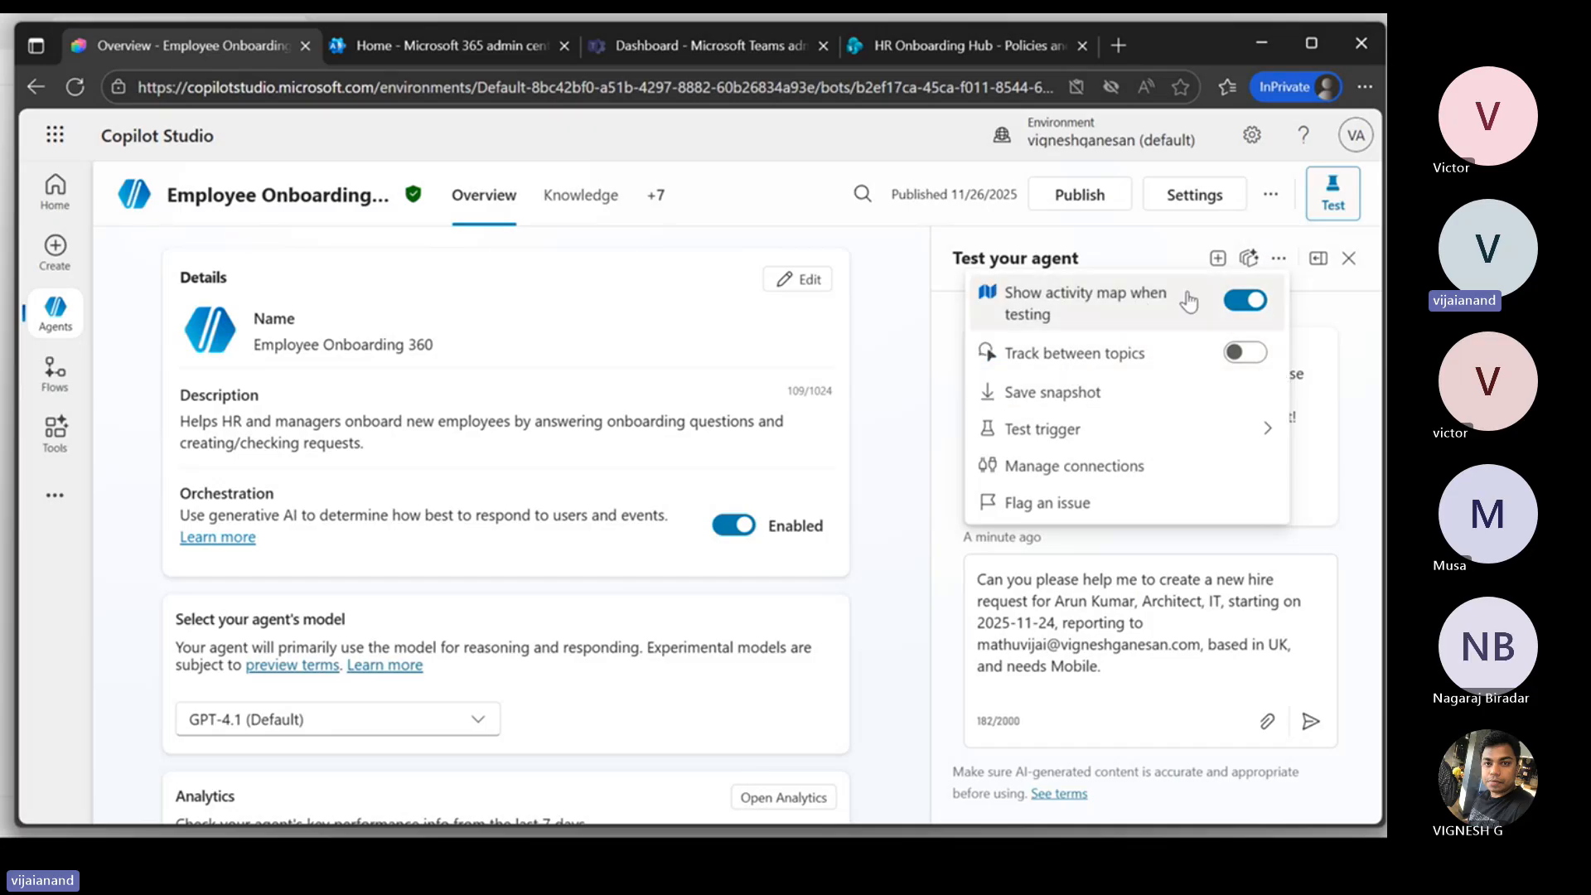
left_click(1235, 352)
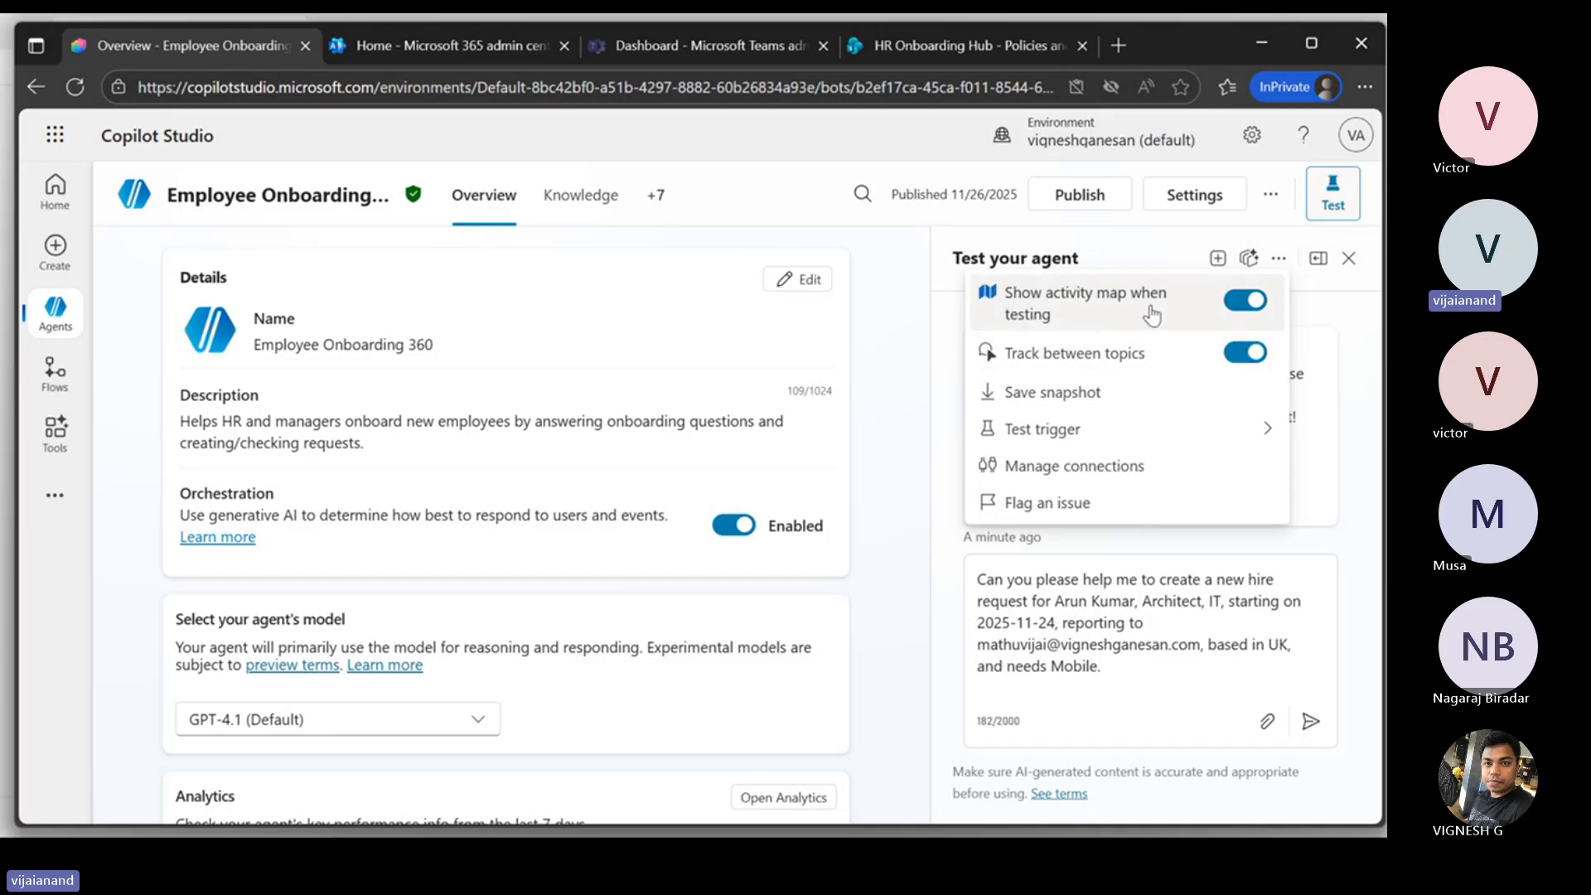
left_click(1197, 671)
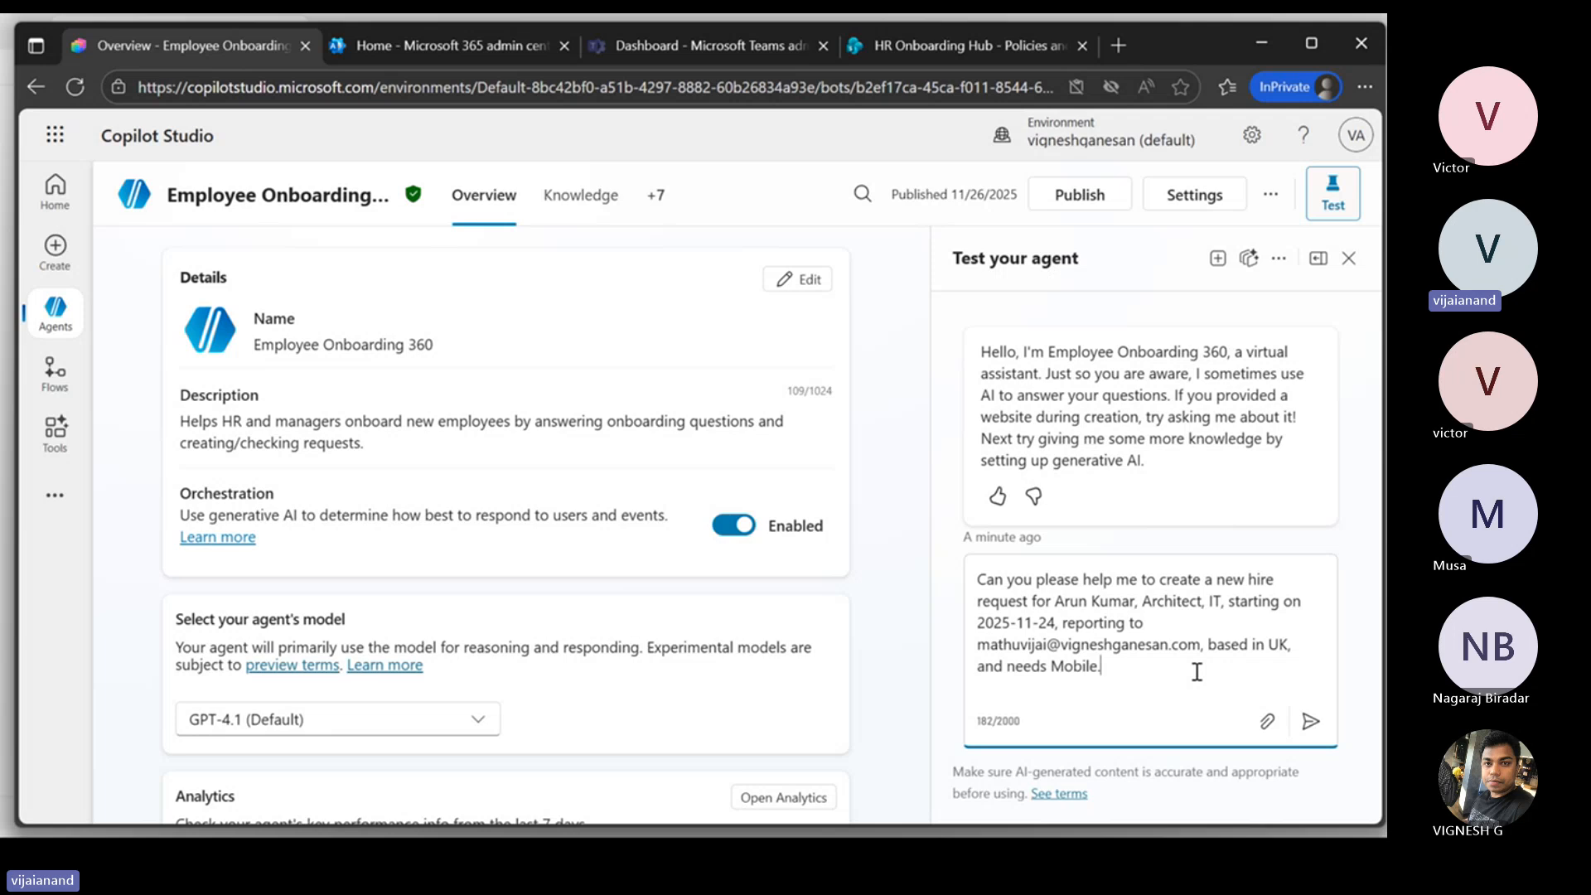
left_click(1308, 724)
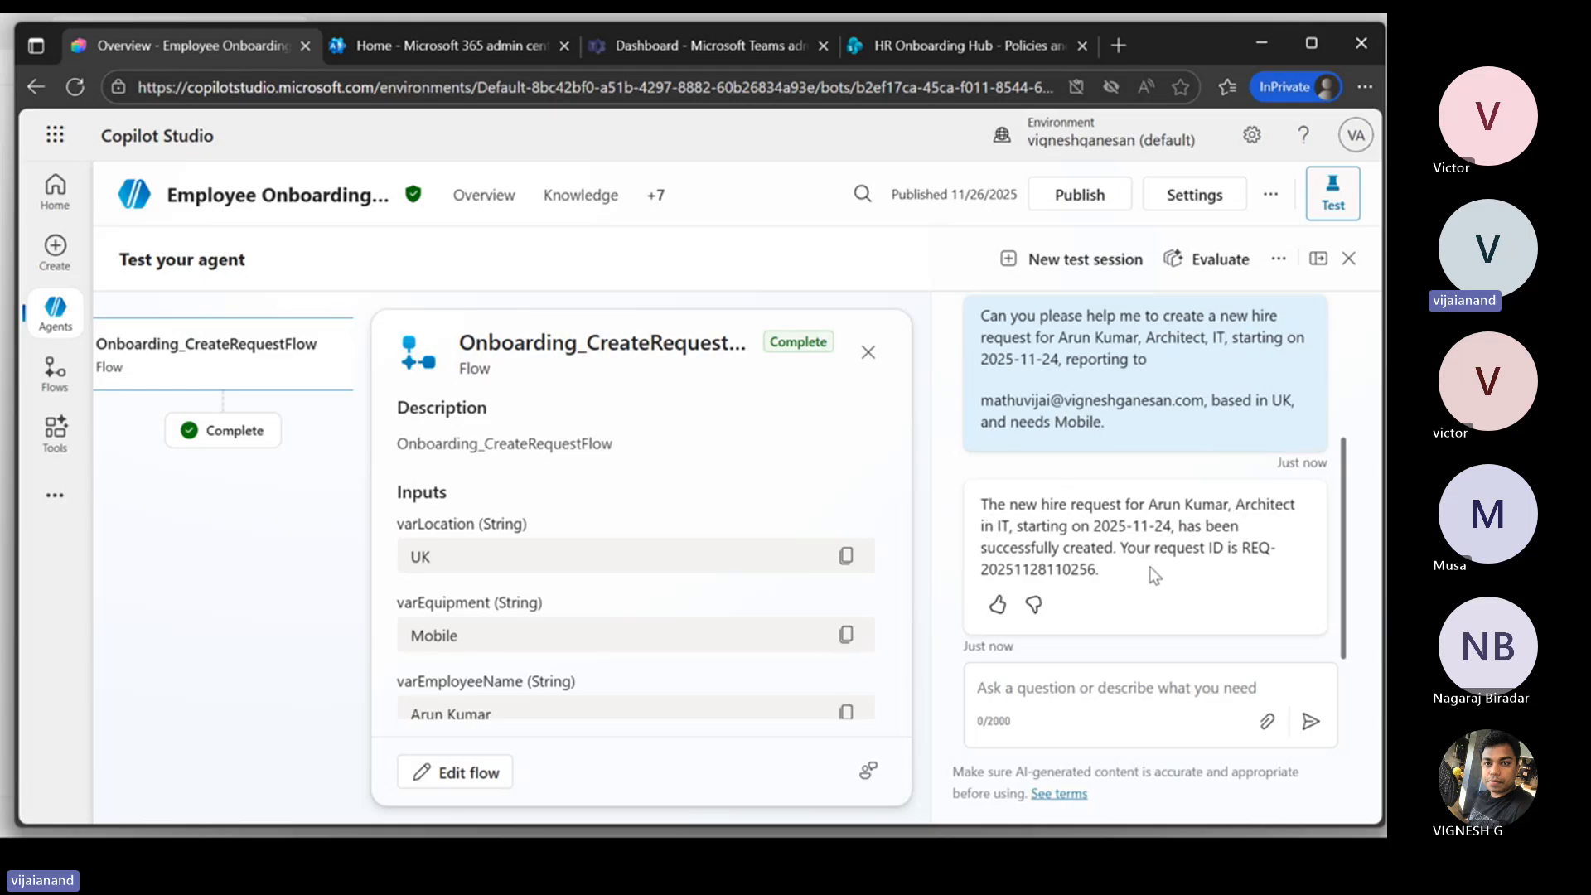
Step: Highlight the request ID in the agent's reply, and open and reload the Onboarding Requests list on the HR Onboarding Hub SharePoint site
double_click(1050, 571)
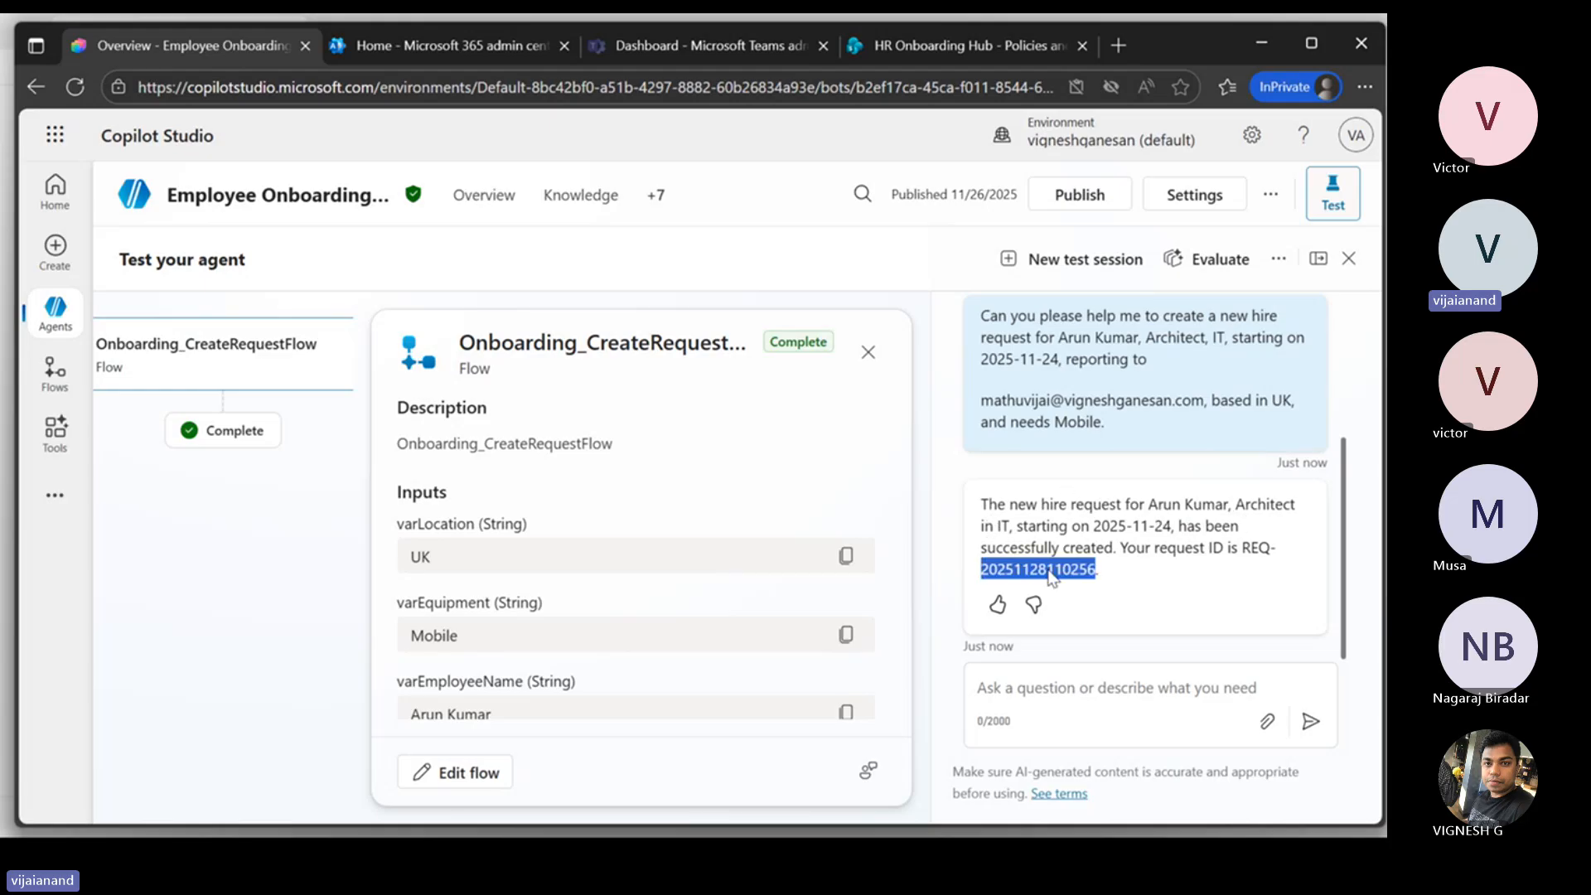
left_click(1008, 48)
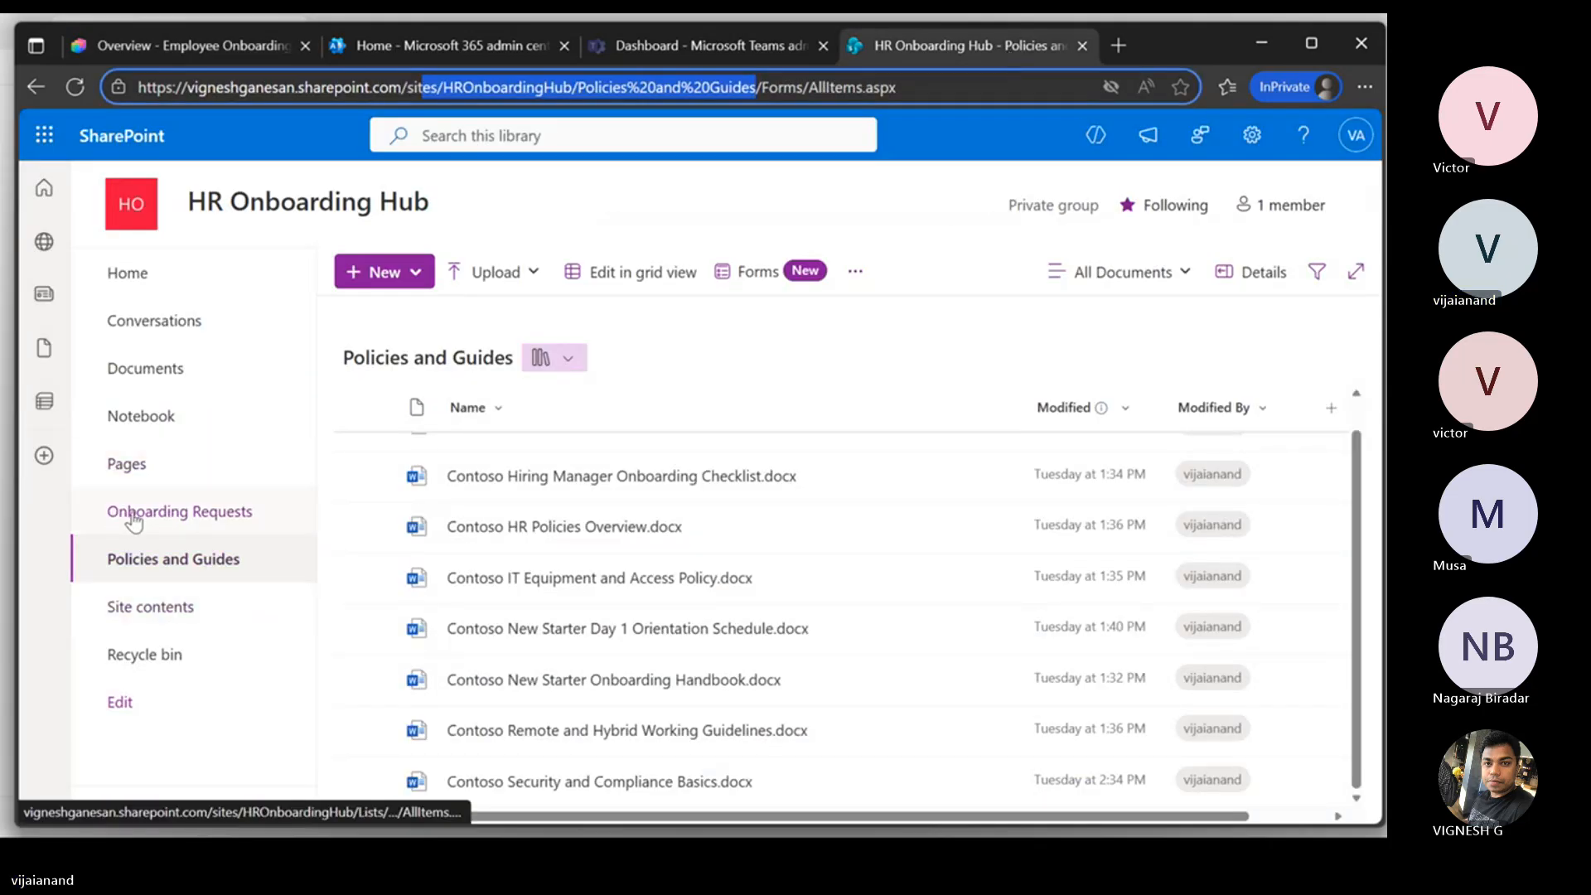
left_click(181, 522)
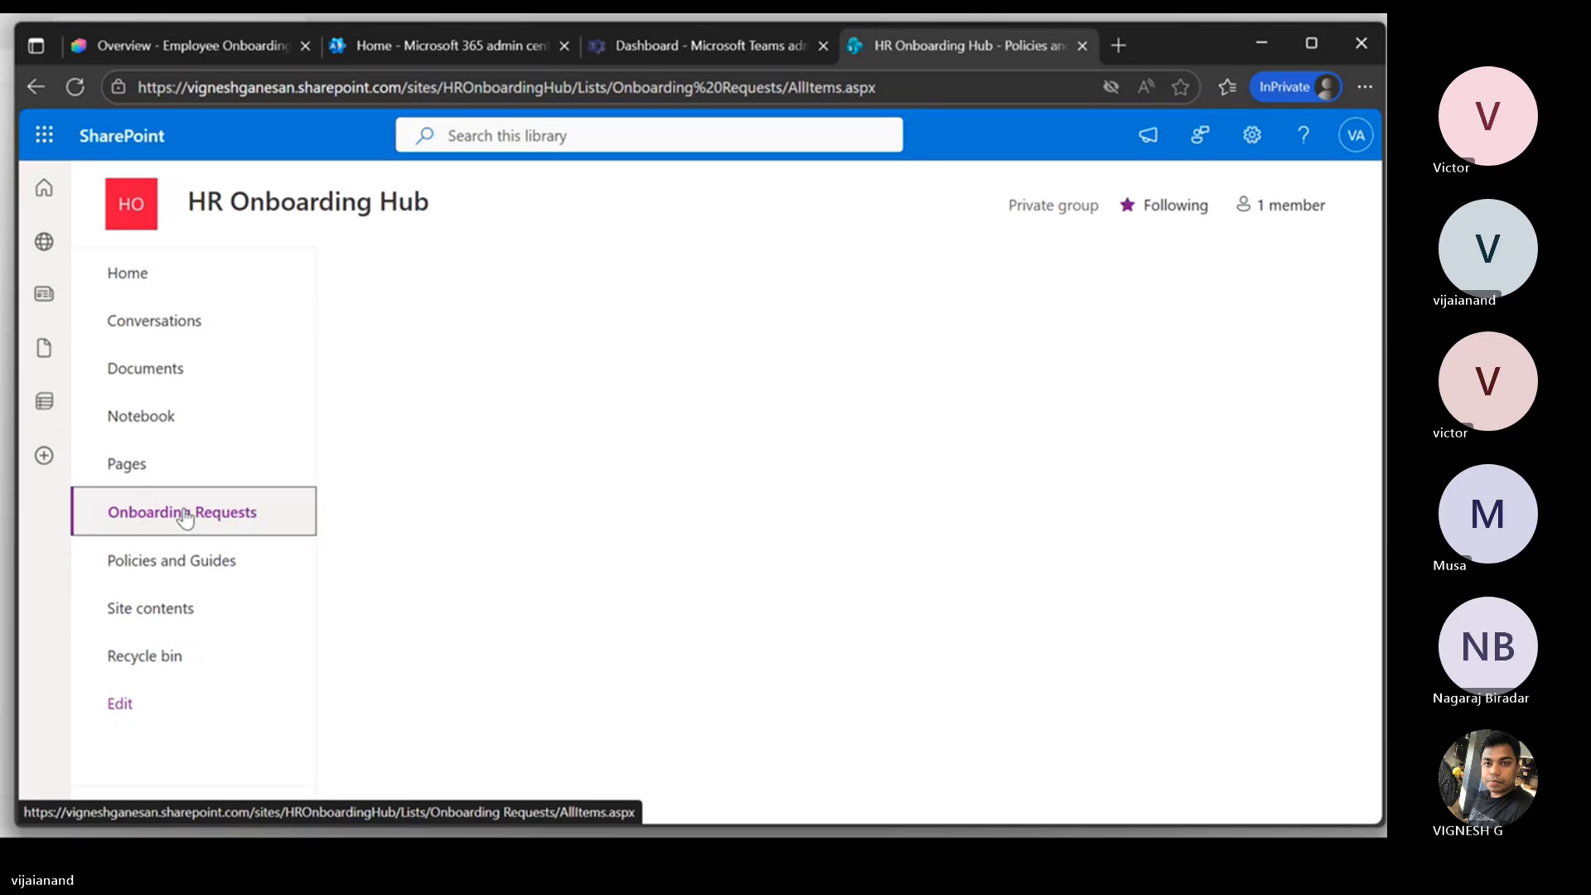
left_click(80, 91)
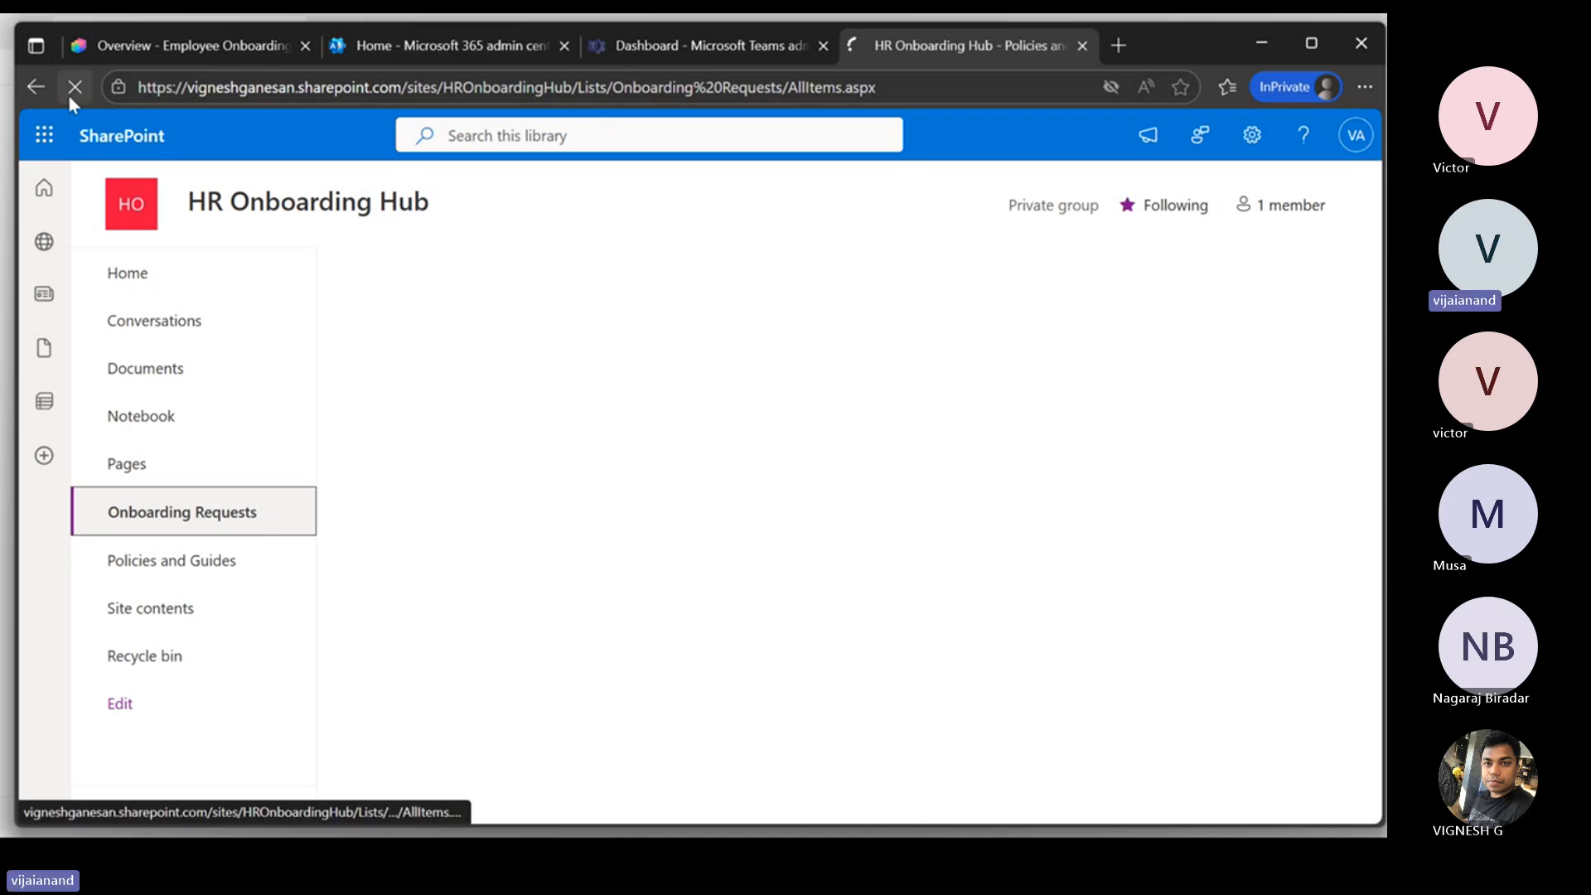
Step: Switch back to Copilot Studio, send "New onboarding request" in the test chat, and read the agent's follow-up question
left_click(200, 48)
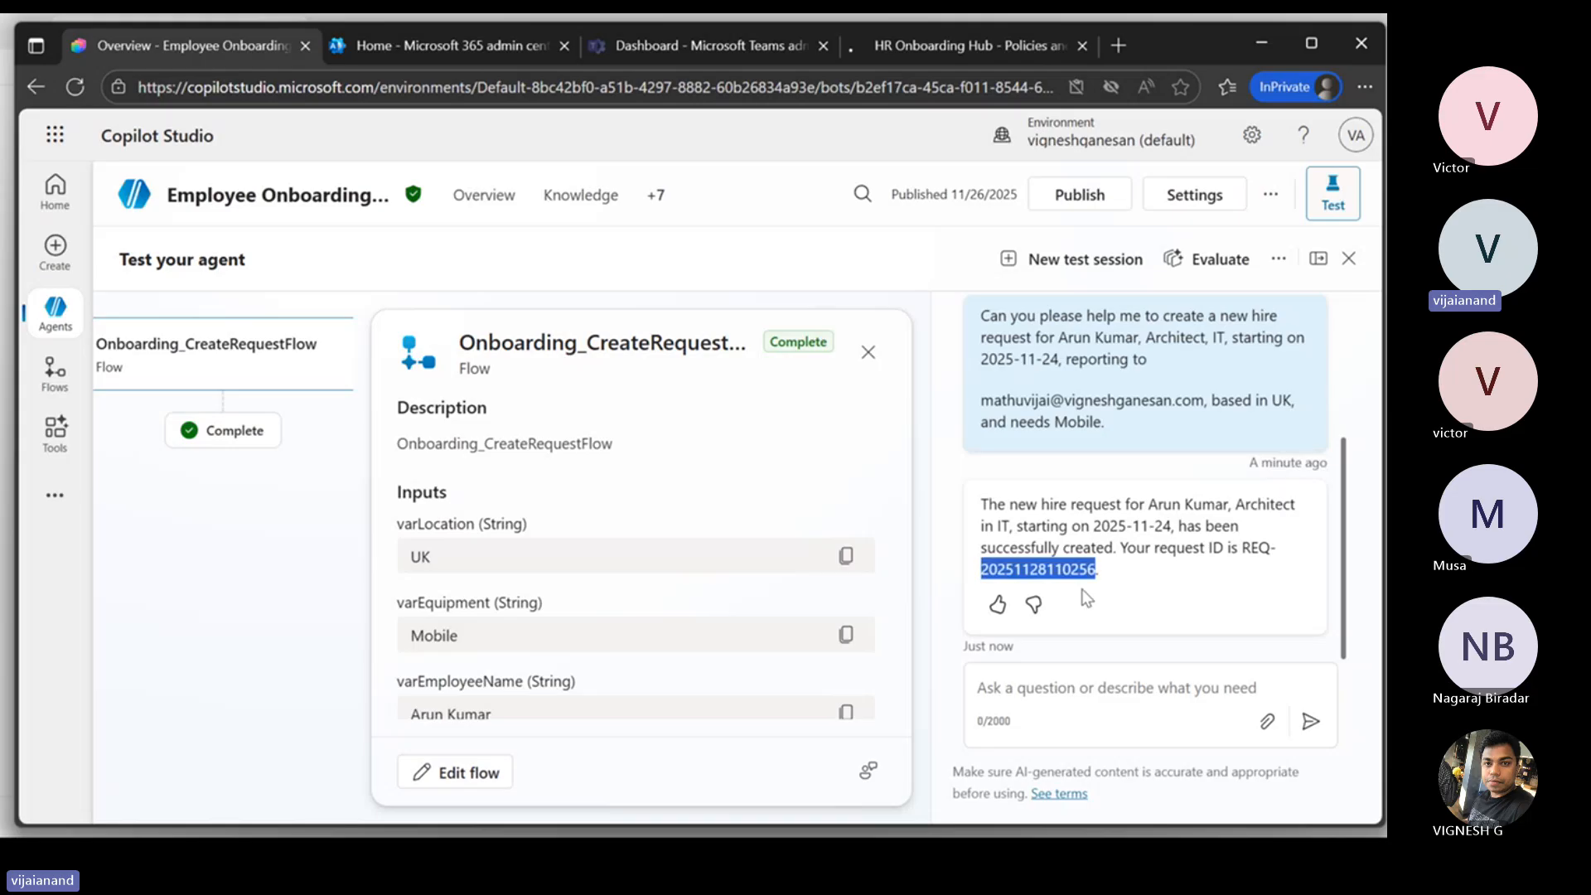
left_click(1101, 689)
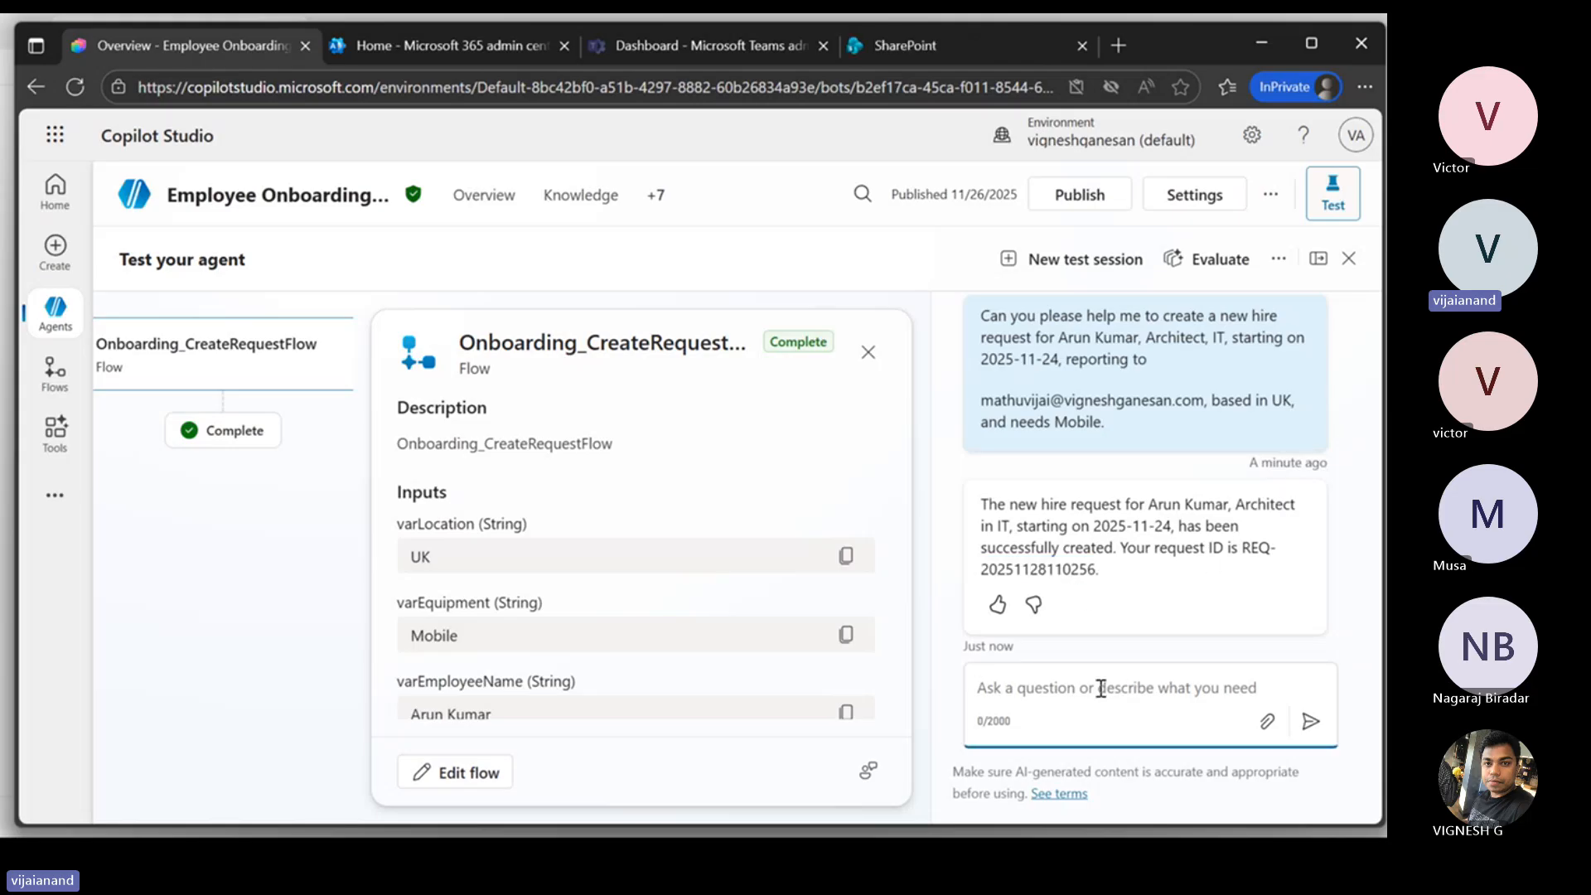
type("New o")
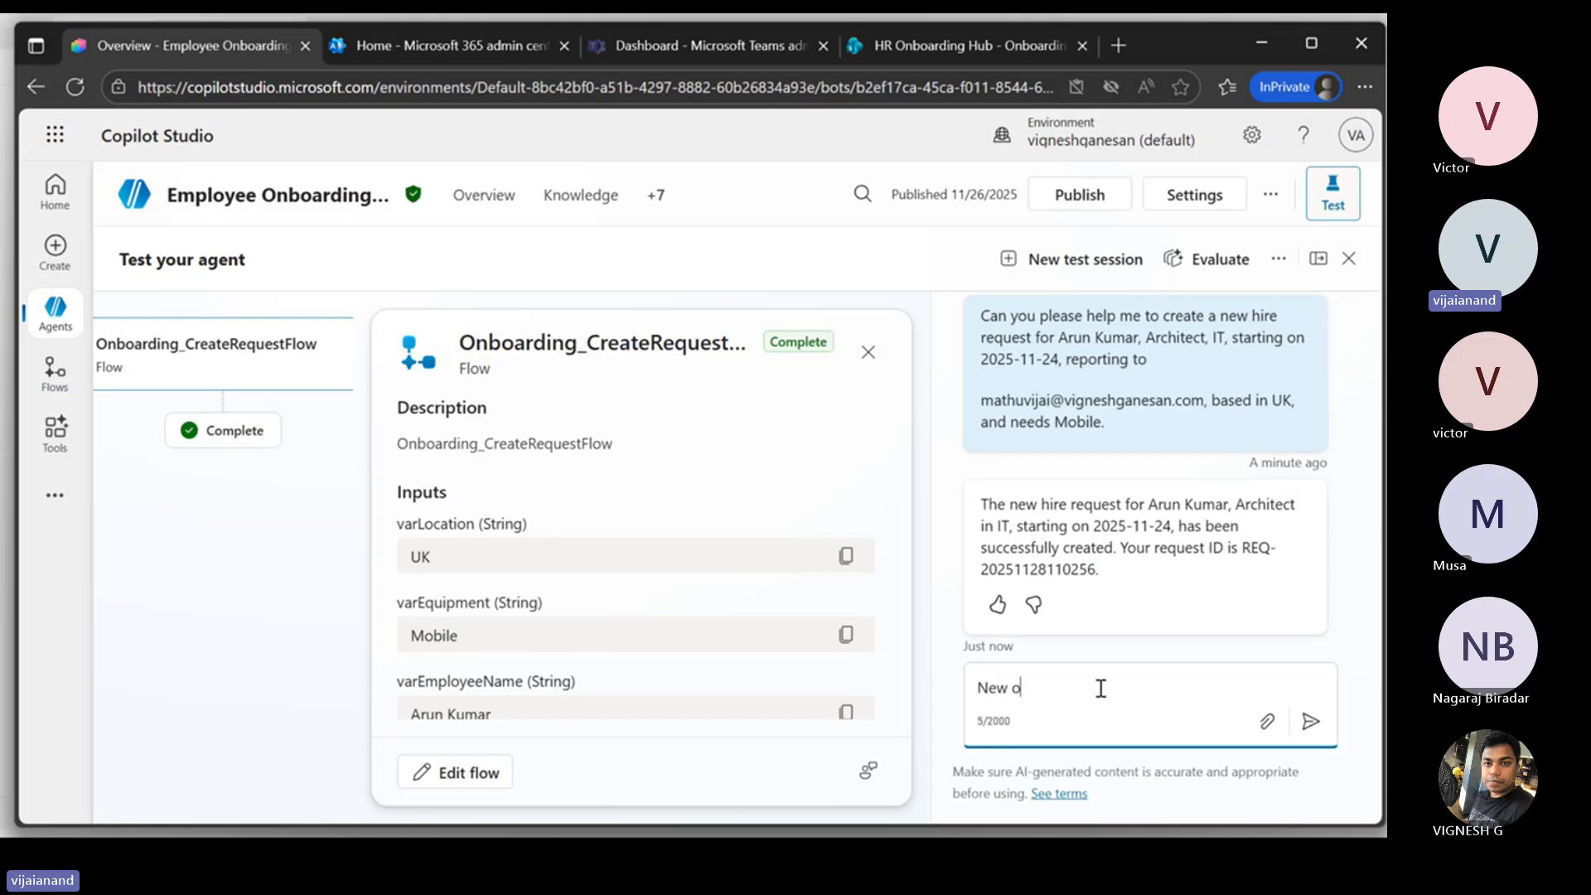
type("nboarding request")
key("Return")
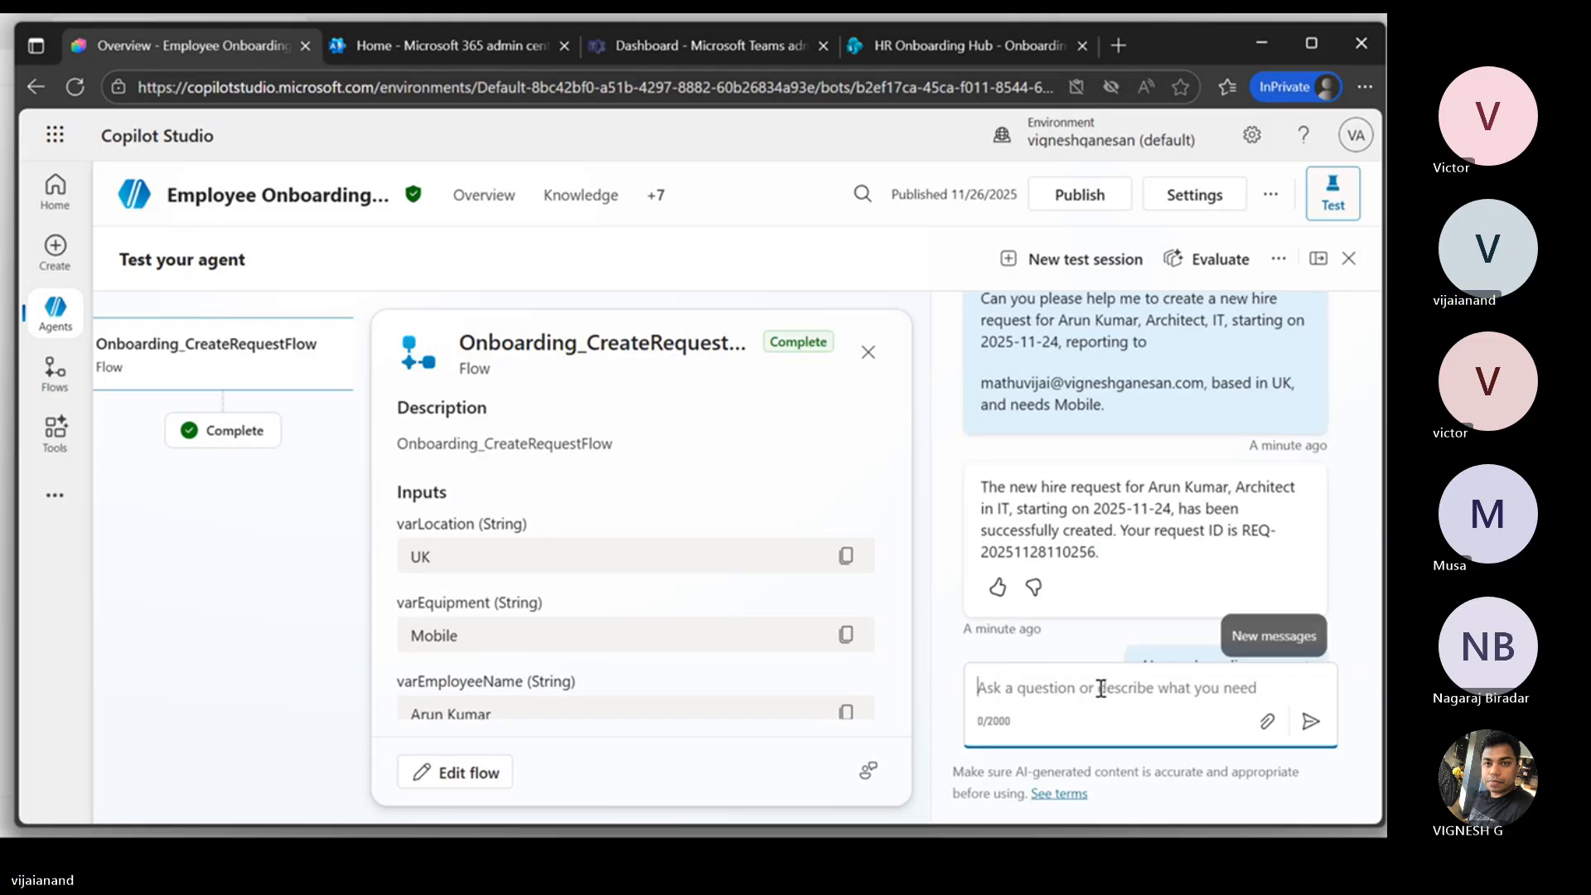
scroll(1081, 511, "down", 2)
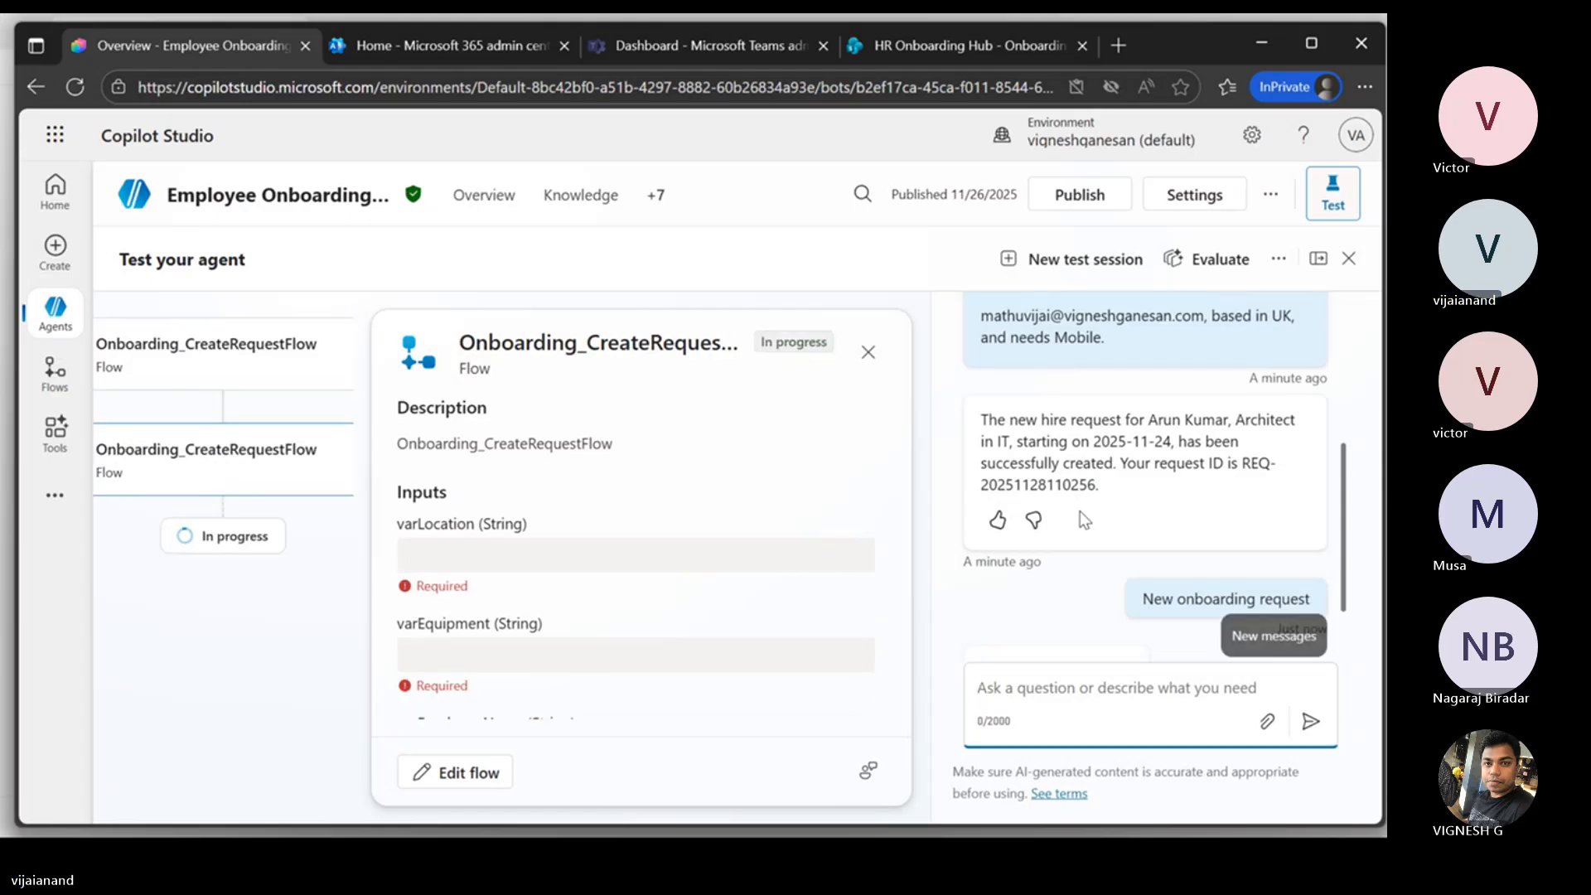
scroll(1056, 525, "down", 2)
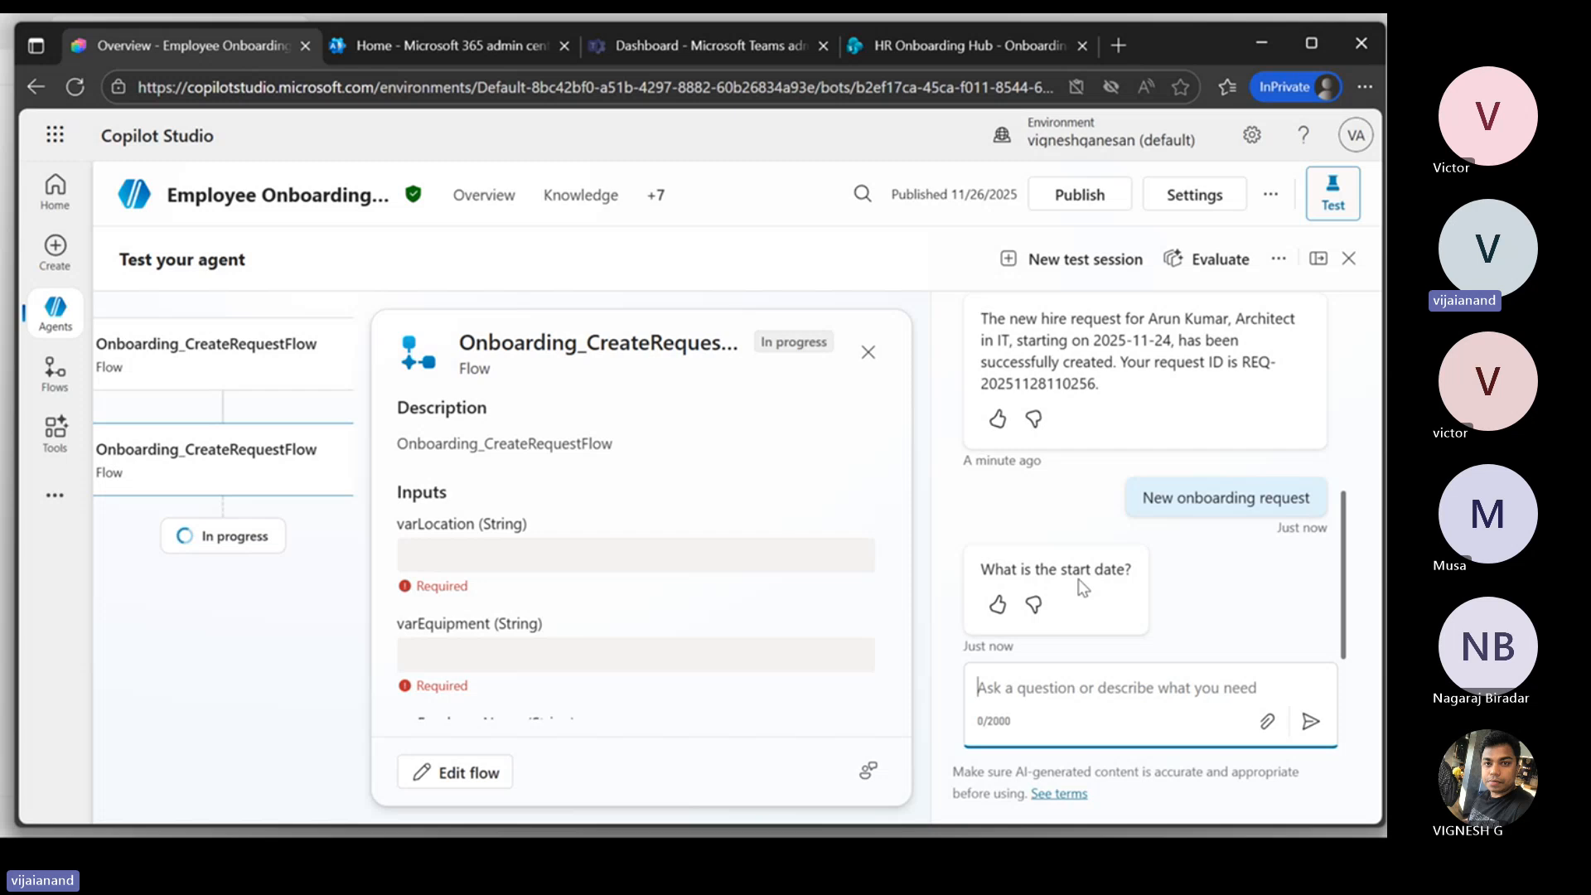
Step: Answer the agent's start date question with 2025-11-26
left_click(1019, 686)
type("2024")
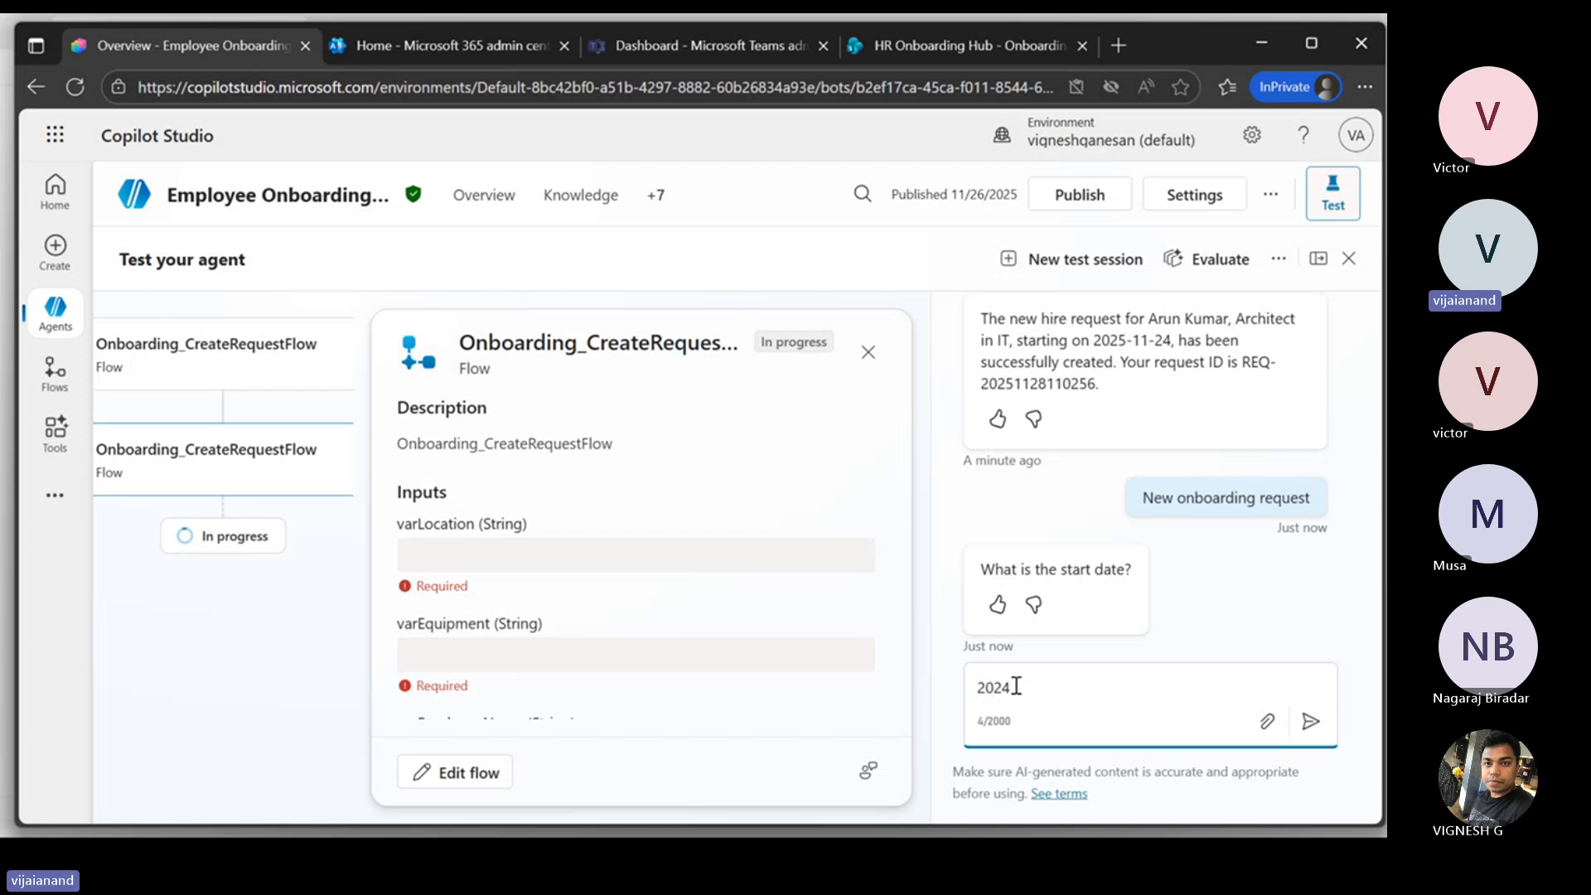
key("BackSpace")
type("5-11-26")
key("Return")
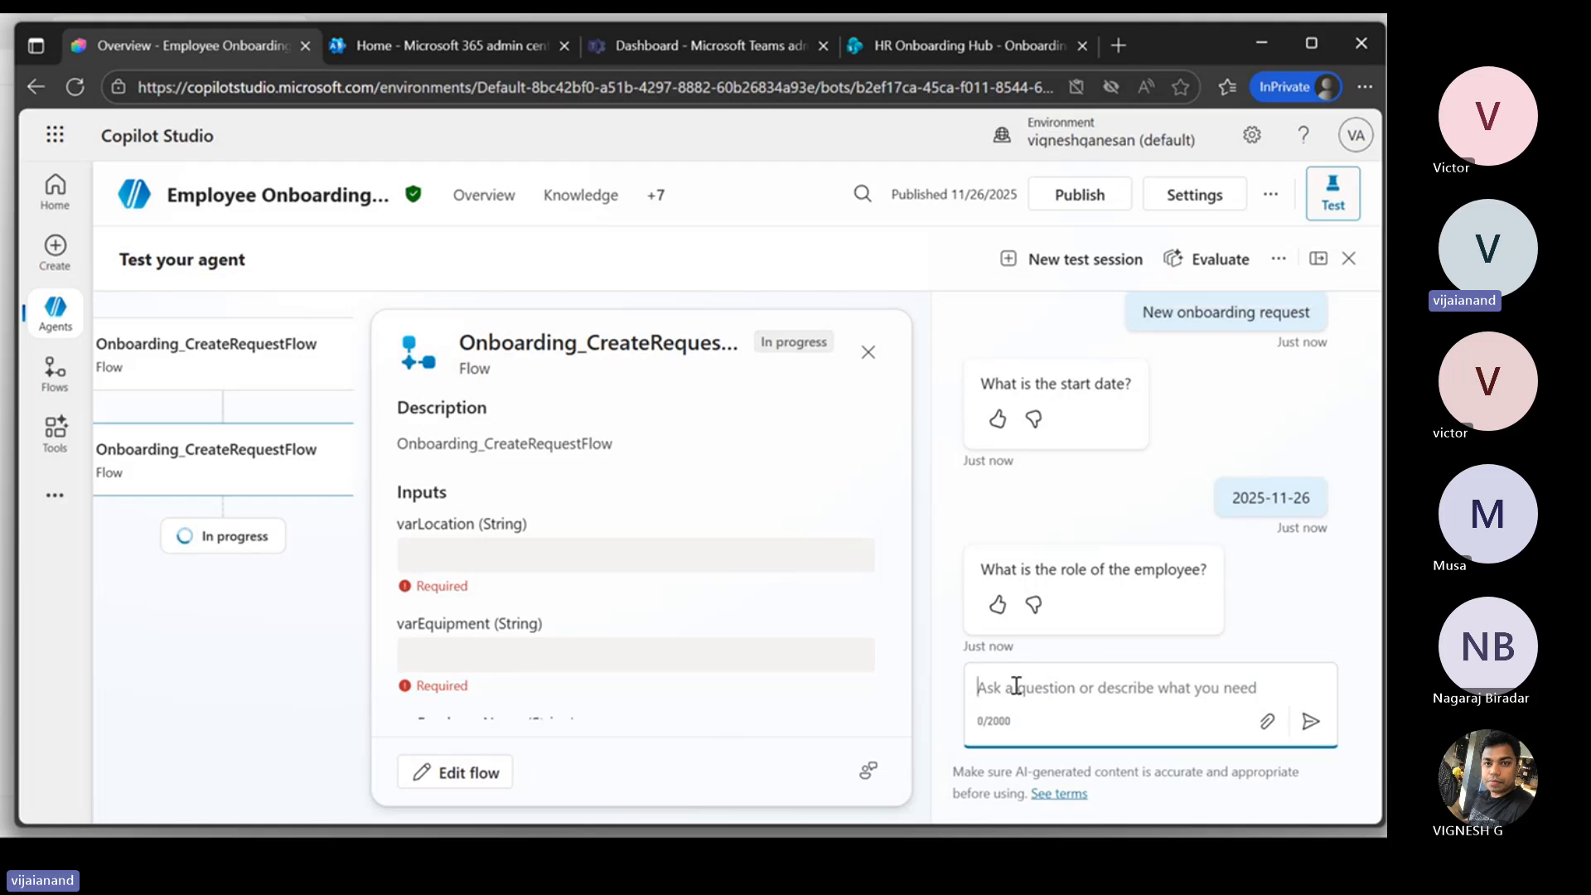
Step: Open the agent's "Create onboarding for a new hire" topic and examine its trigger and first question node
left_click(661, 197)
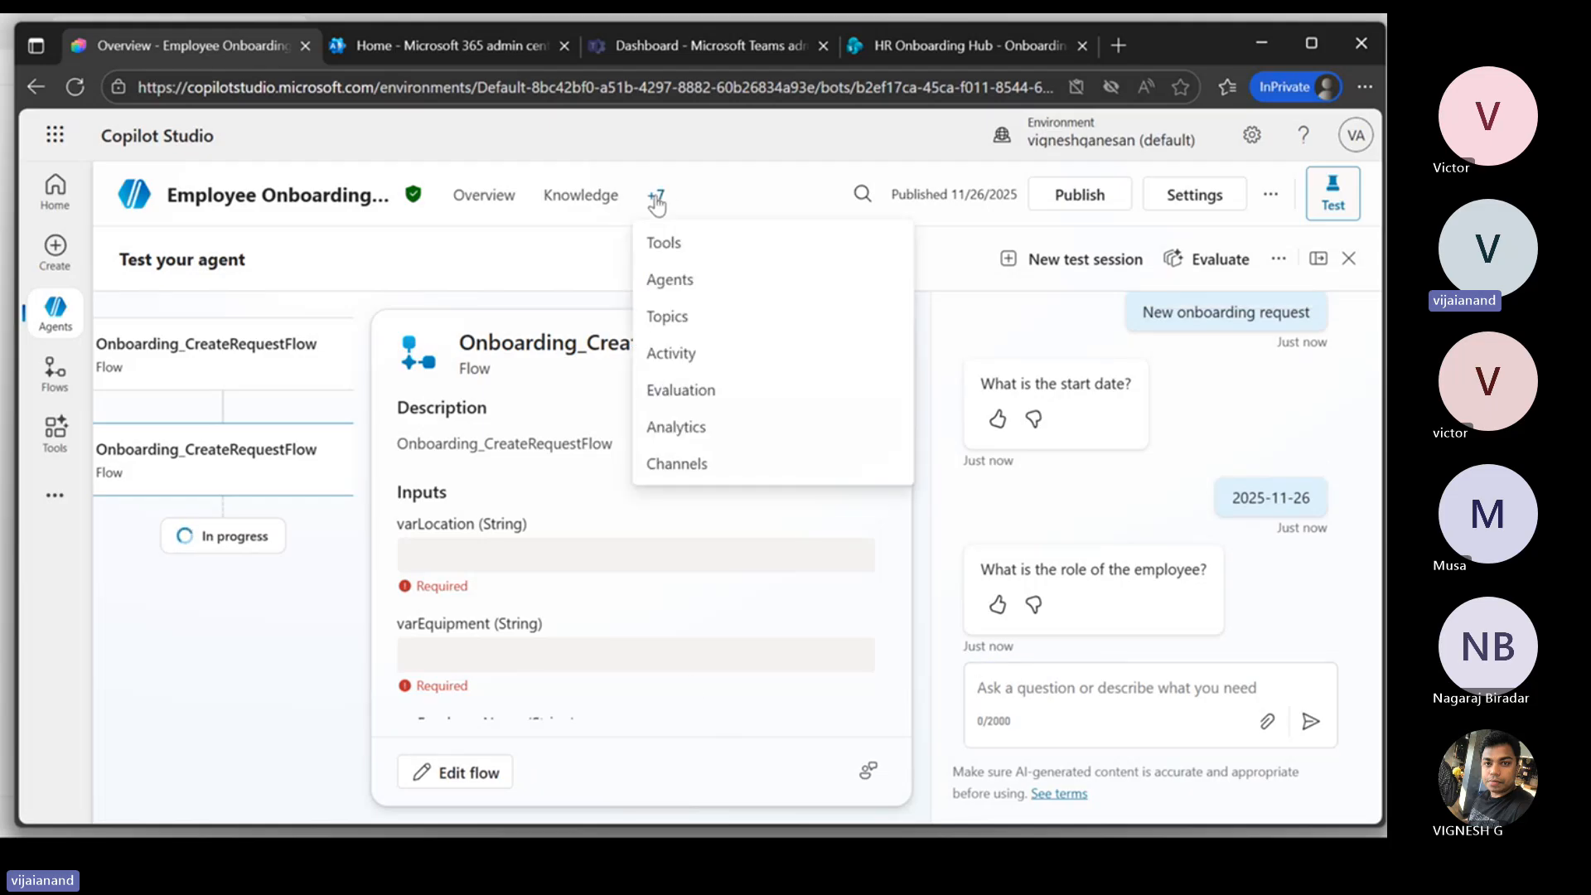
left_click(678, 327)
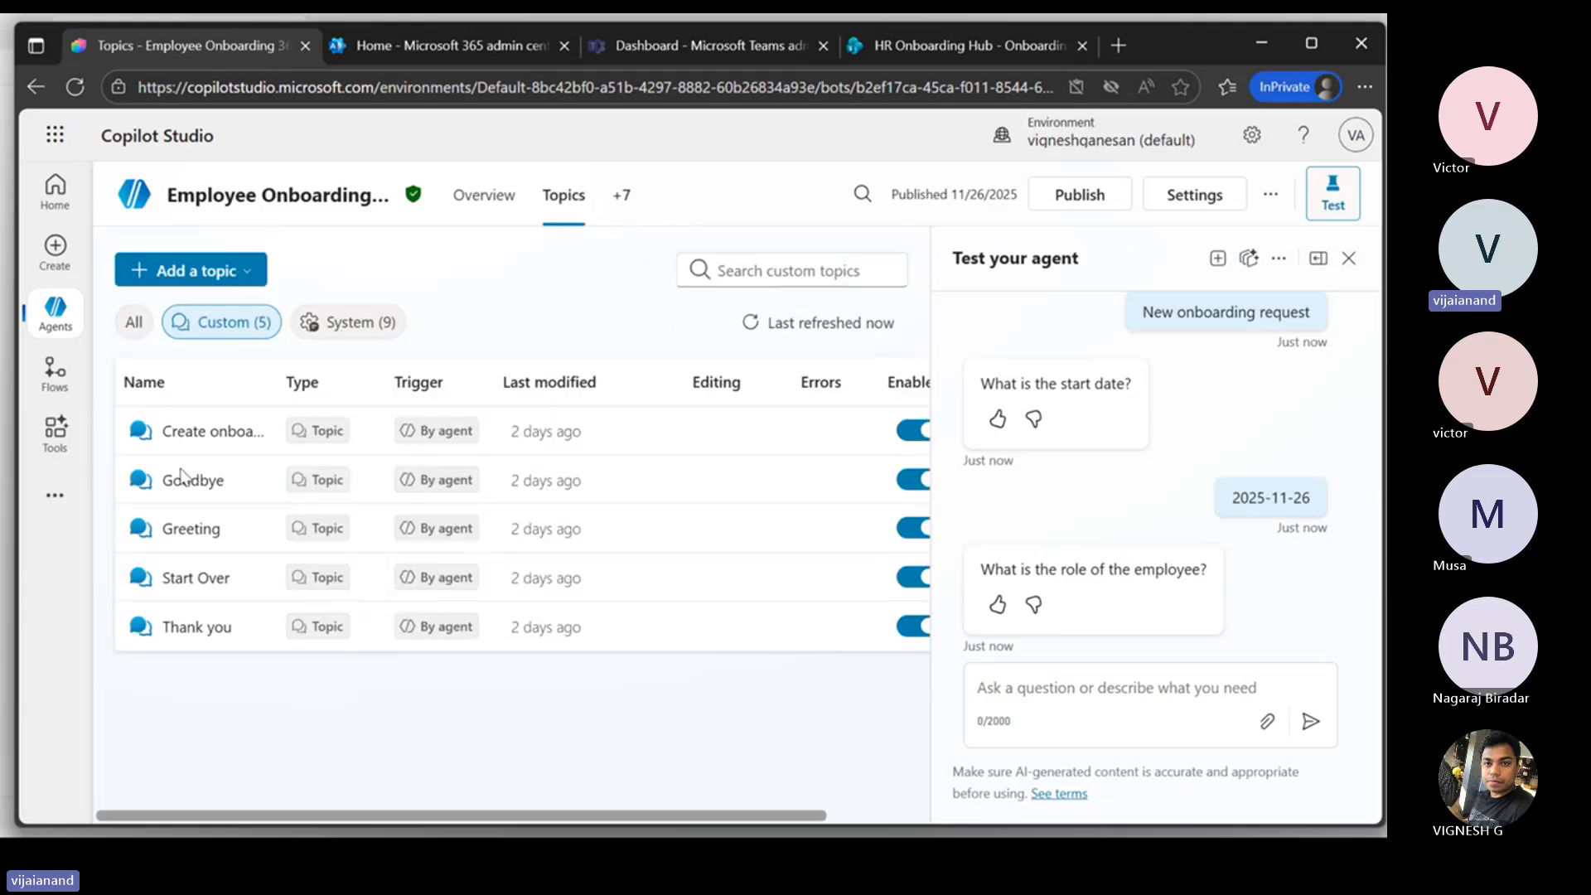
left_click(204, 431)
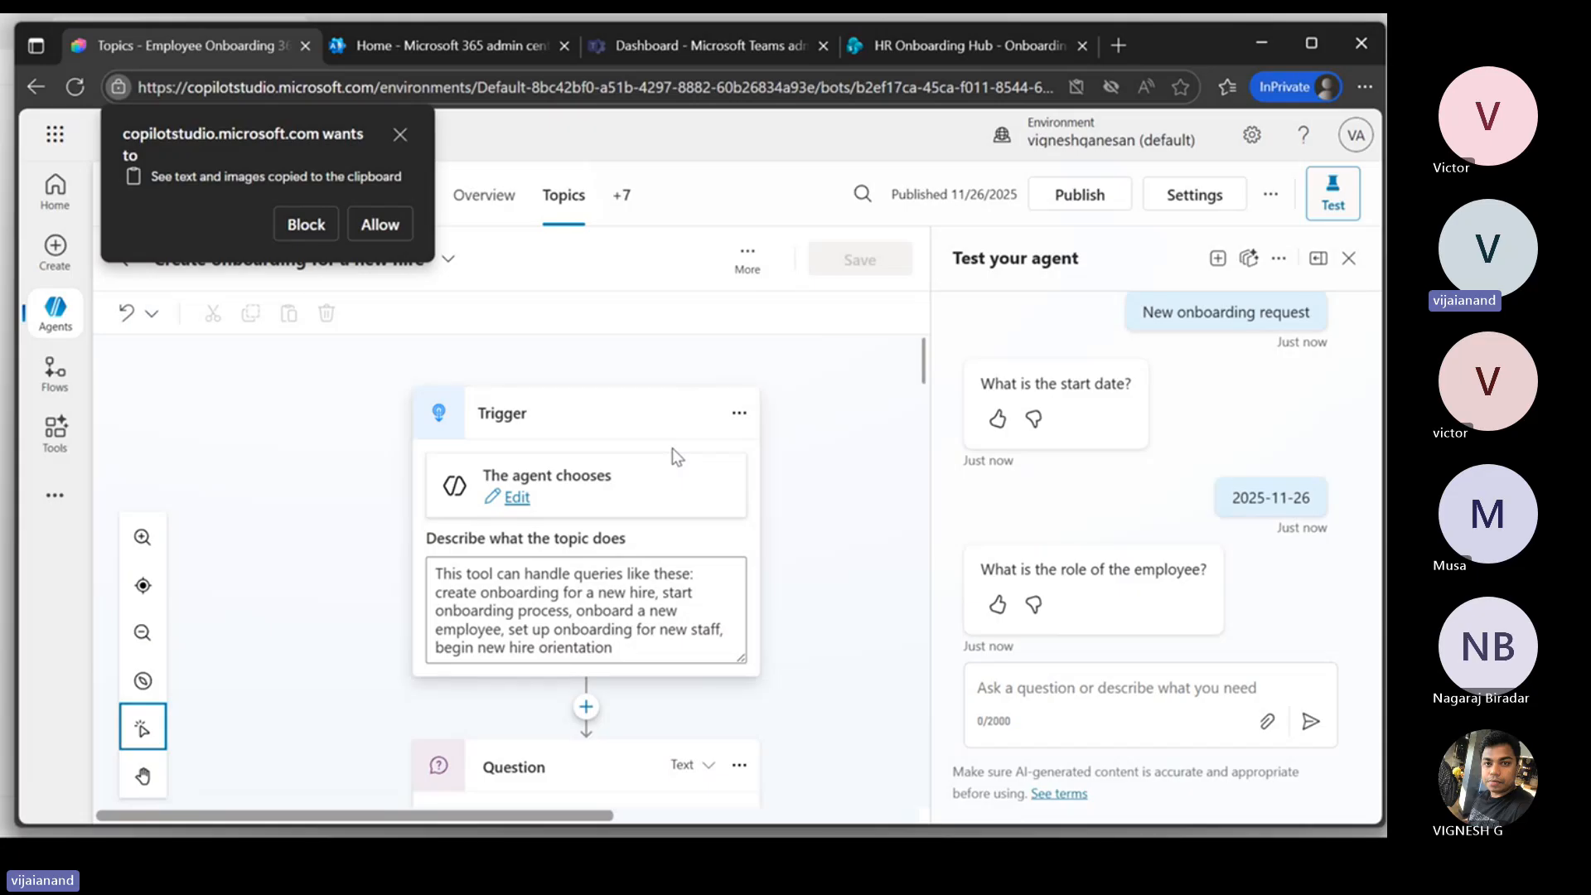
scroll(675, 605, "down", 4)
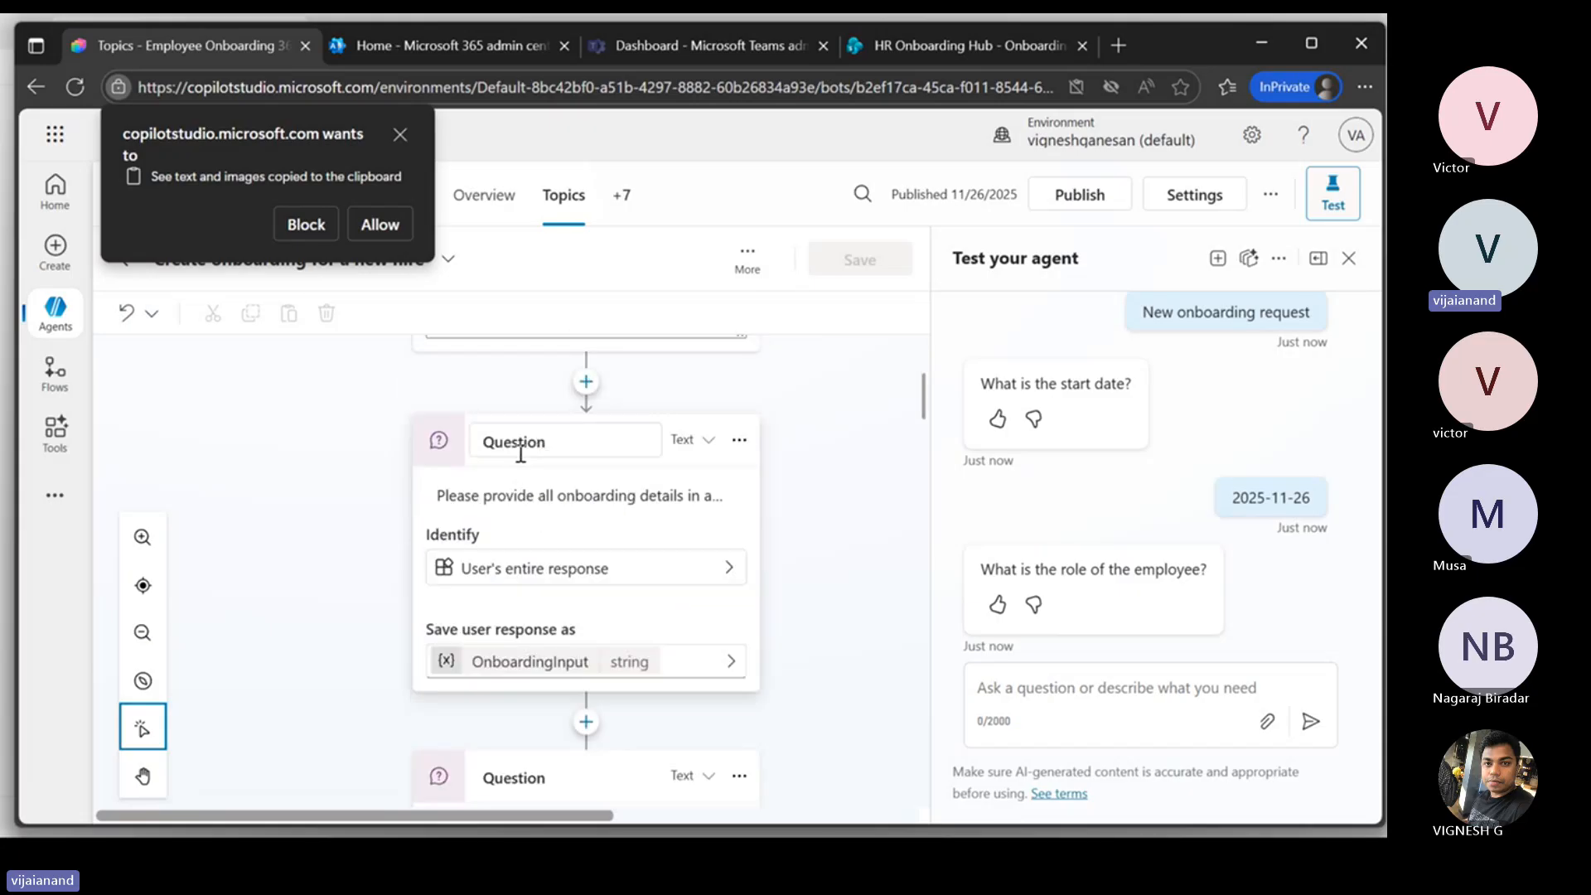
Step: Examine the remaining question nodes of the "Create onboarding for a new hire" topic through the Department question, and return to the topics list
scroll(507, 504, "down", 4)
scroll(480, 516, "down", 2)
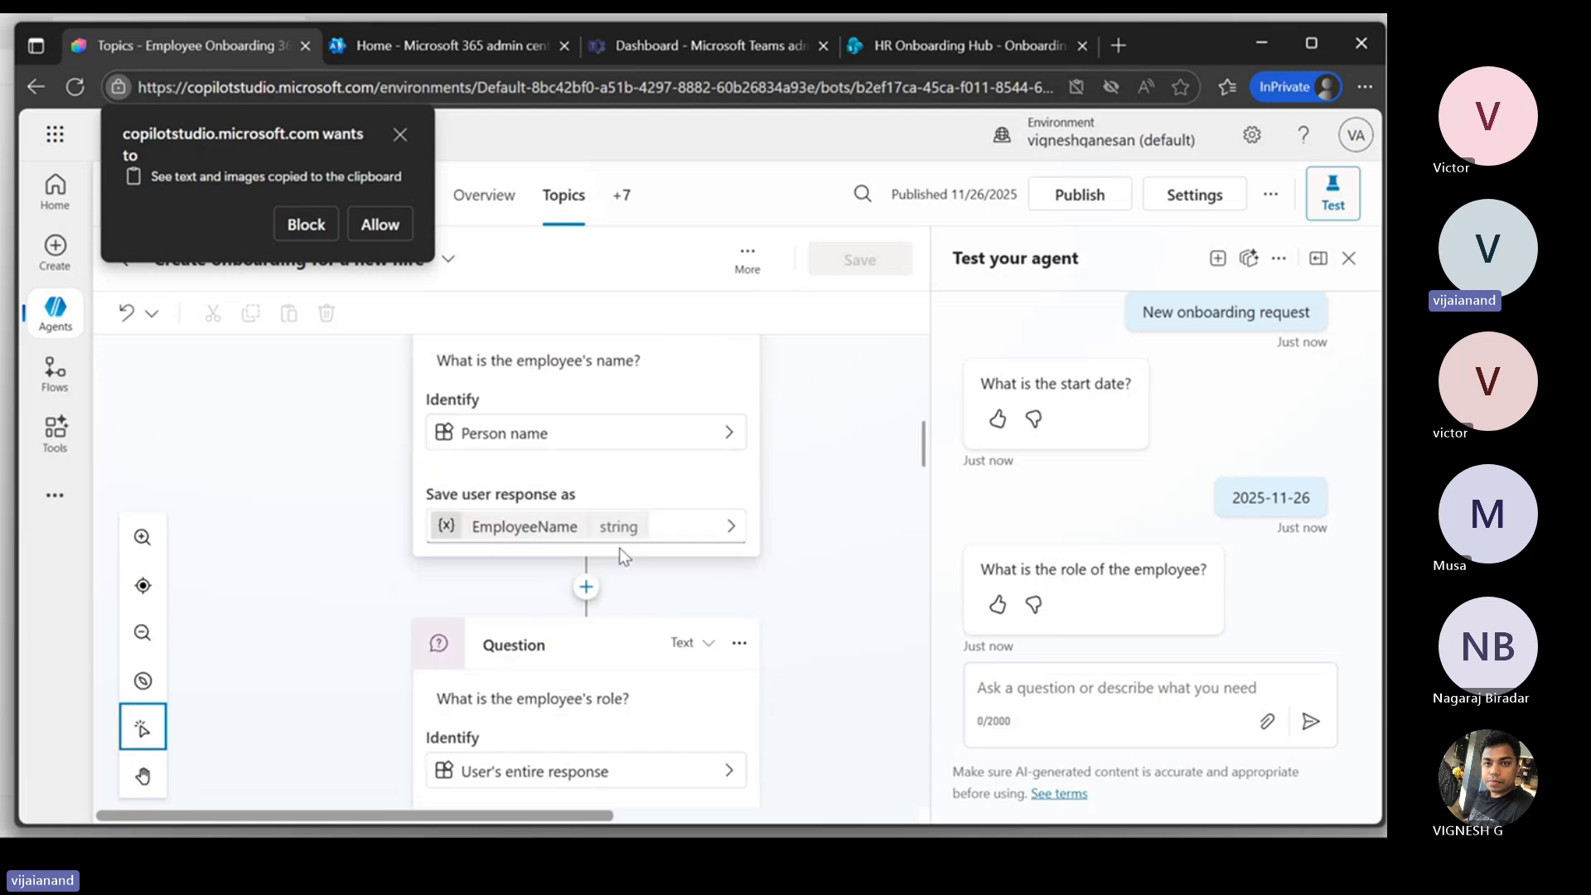
scroll(538, 538, "down", 3)
scroll(663, 630, "down", 4)
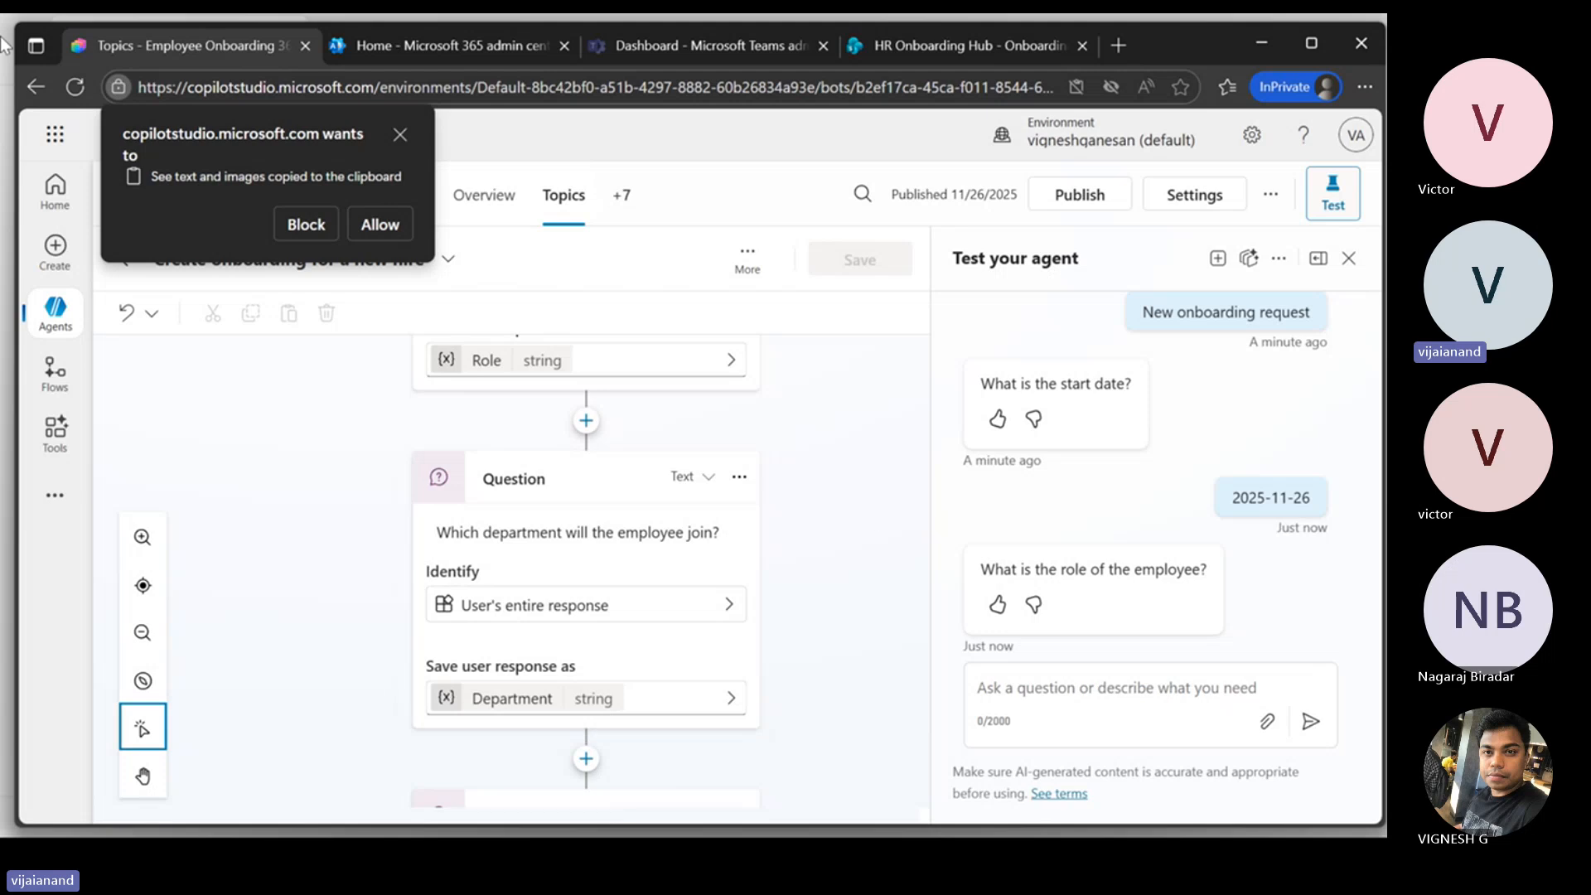
left_click(36, 87)
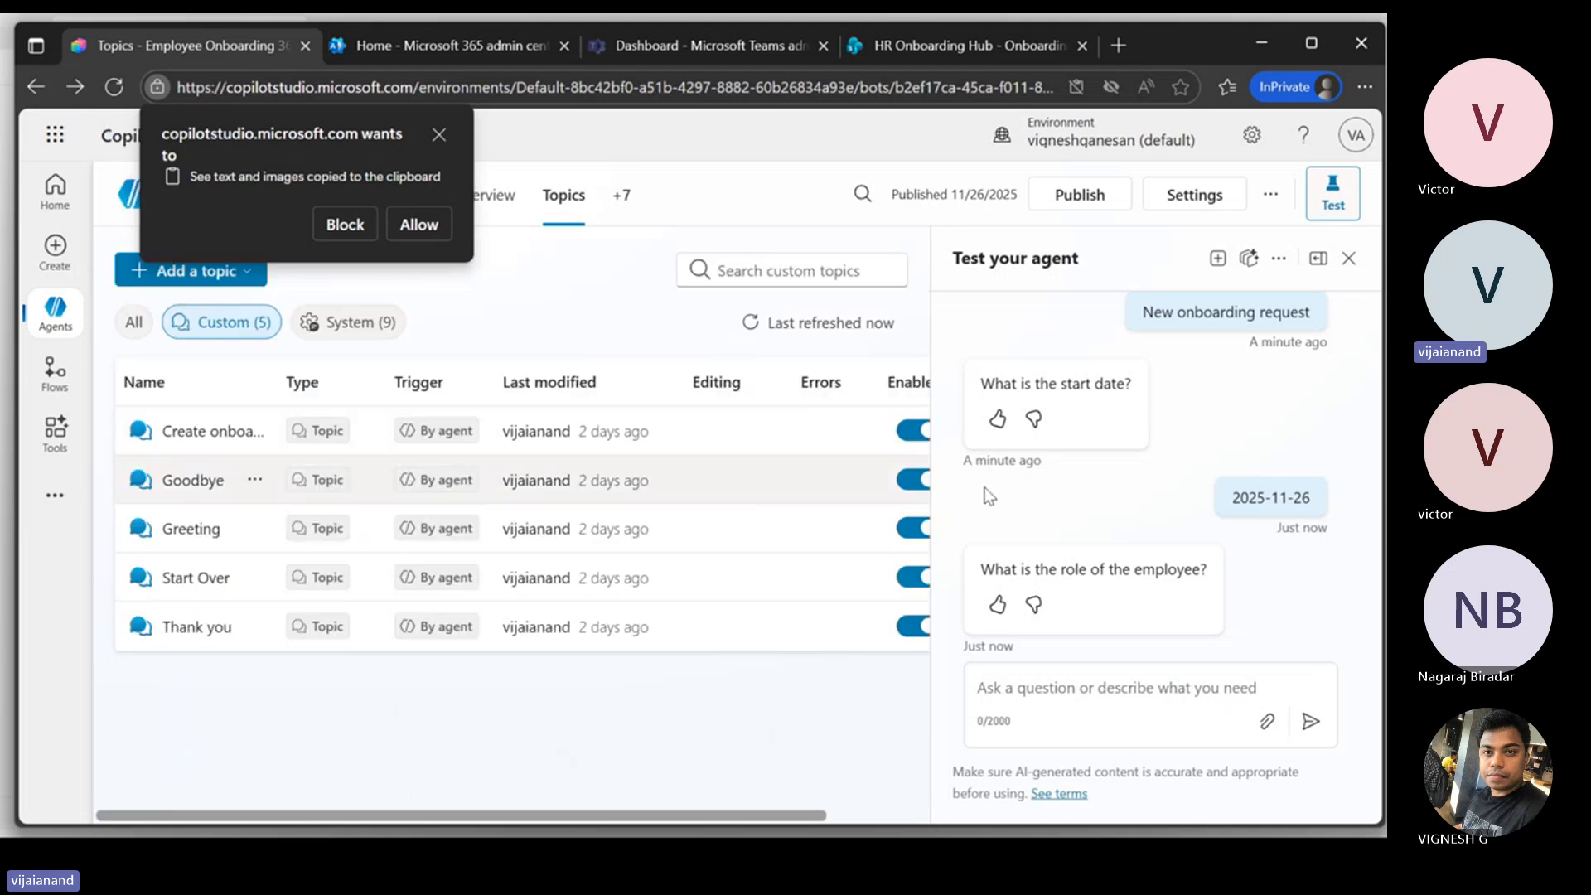
Step: Copy the Contoso New Starter Day 1 Orientation Schedule question from Demo Prompt.txt in Notepad and send it in Copilot Studio's test chat
left_click(1069, 692)
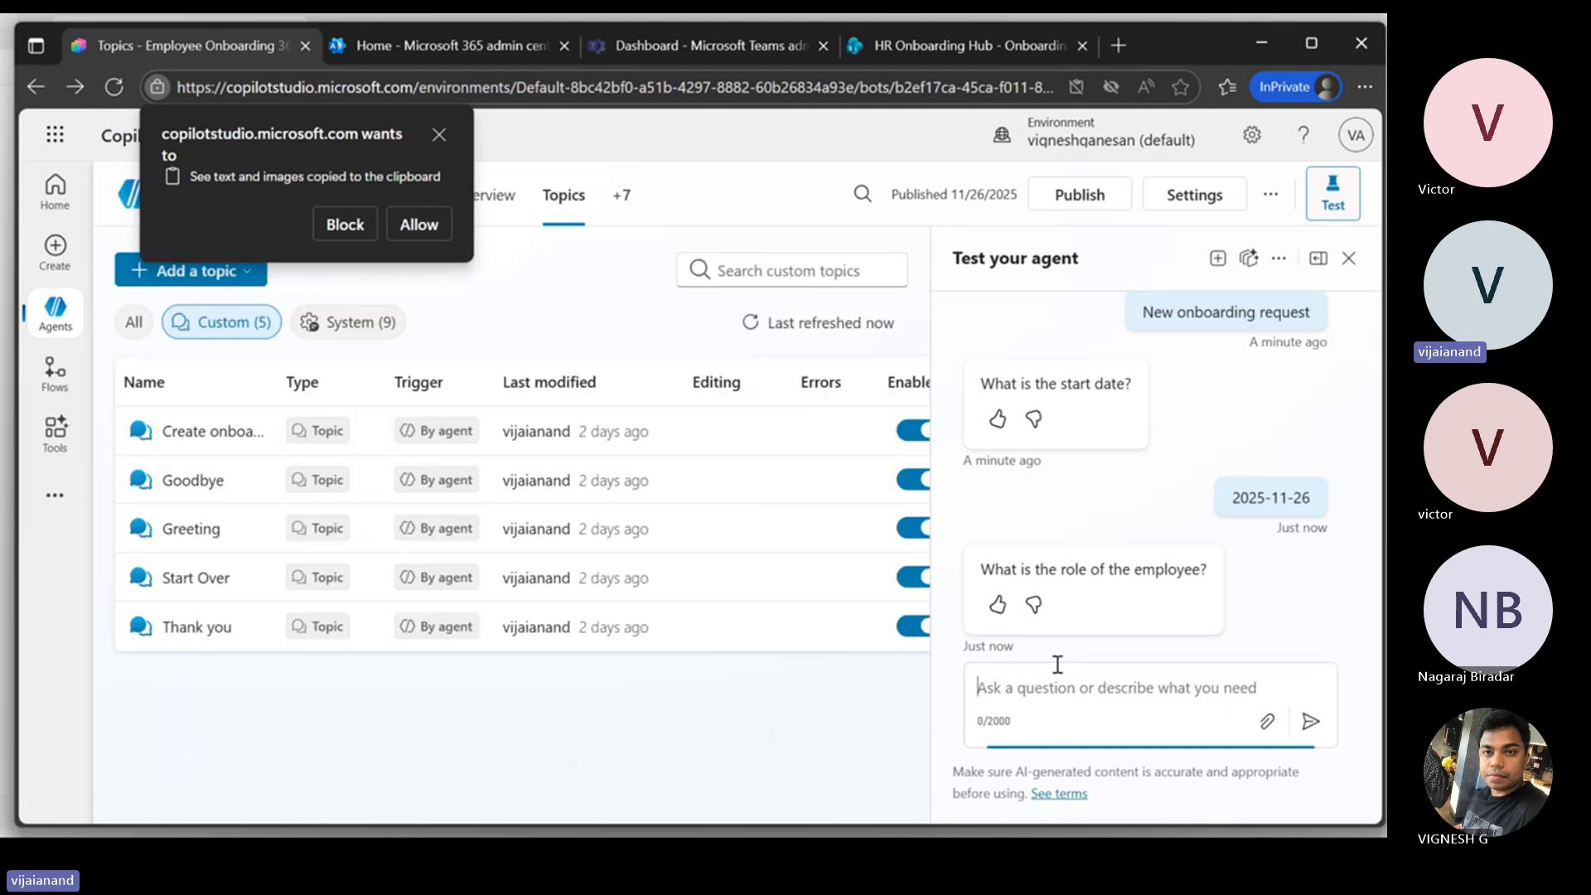
key("alt+Tab")
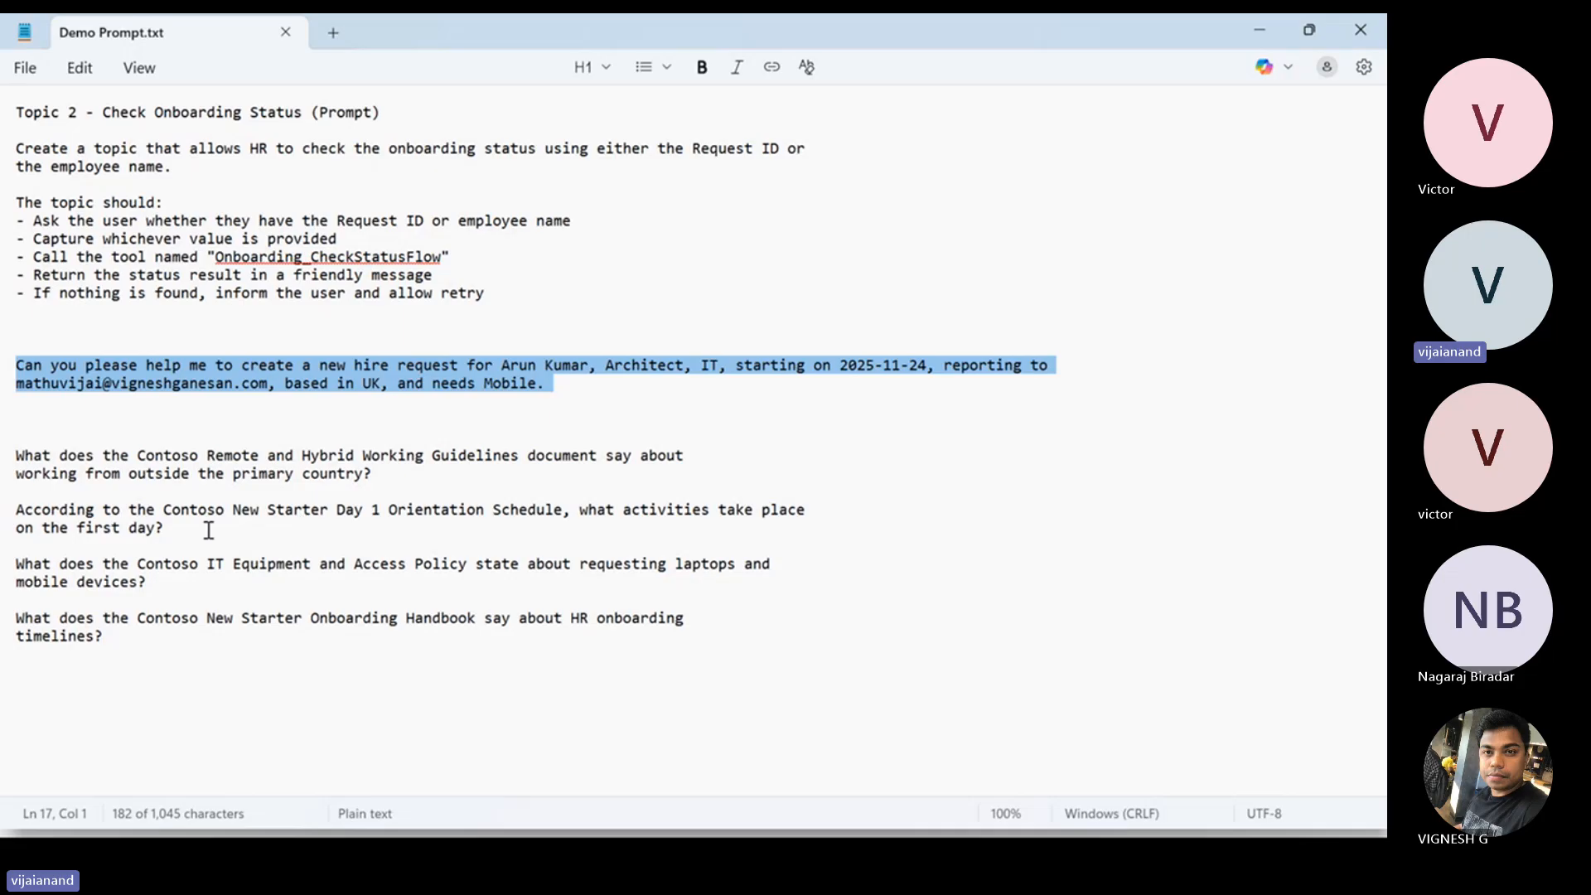
left_click_drag(206, 529, 3, 504)
key("ctrl+c")
key("alt+Tab")
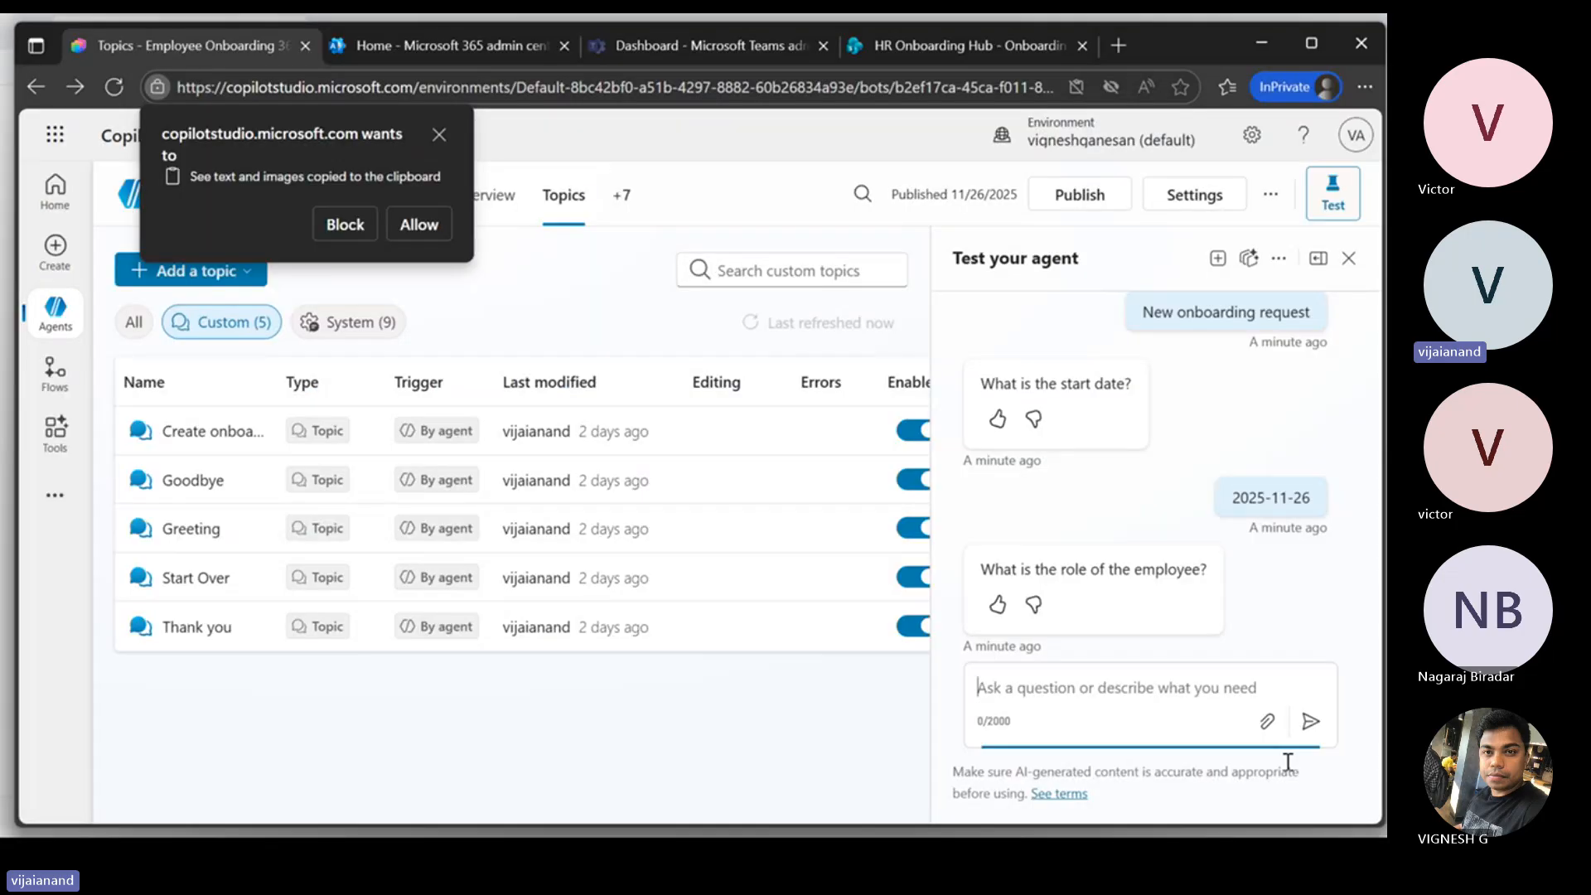
key("ctrl+v")
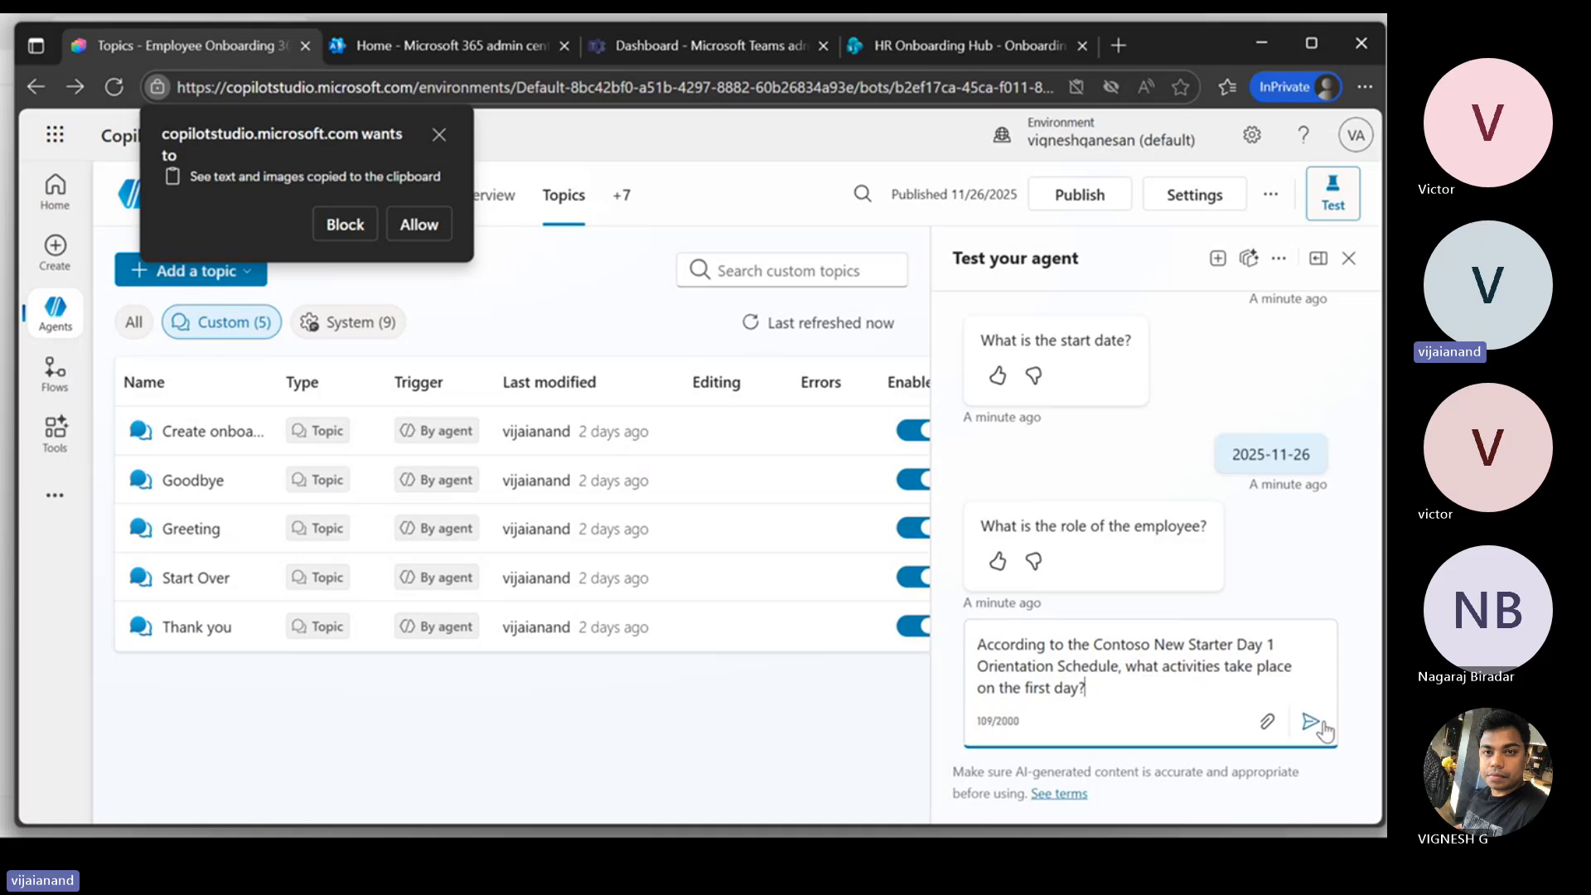
left_click(1312, 724)
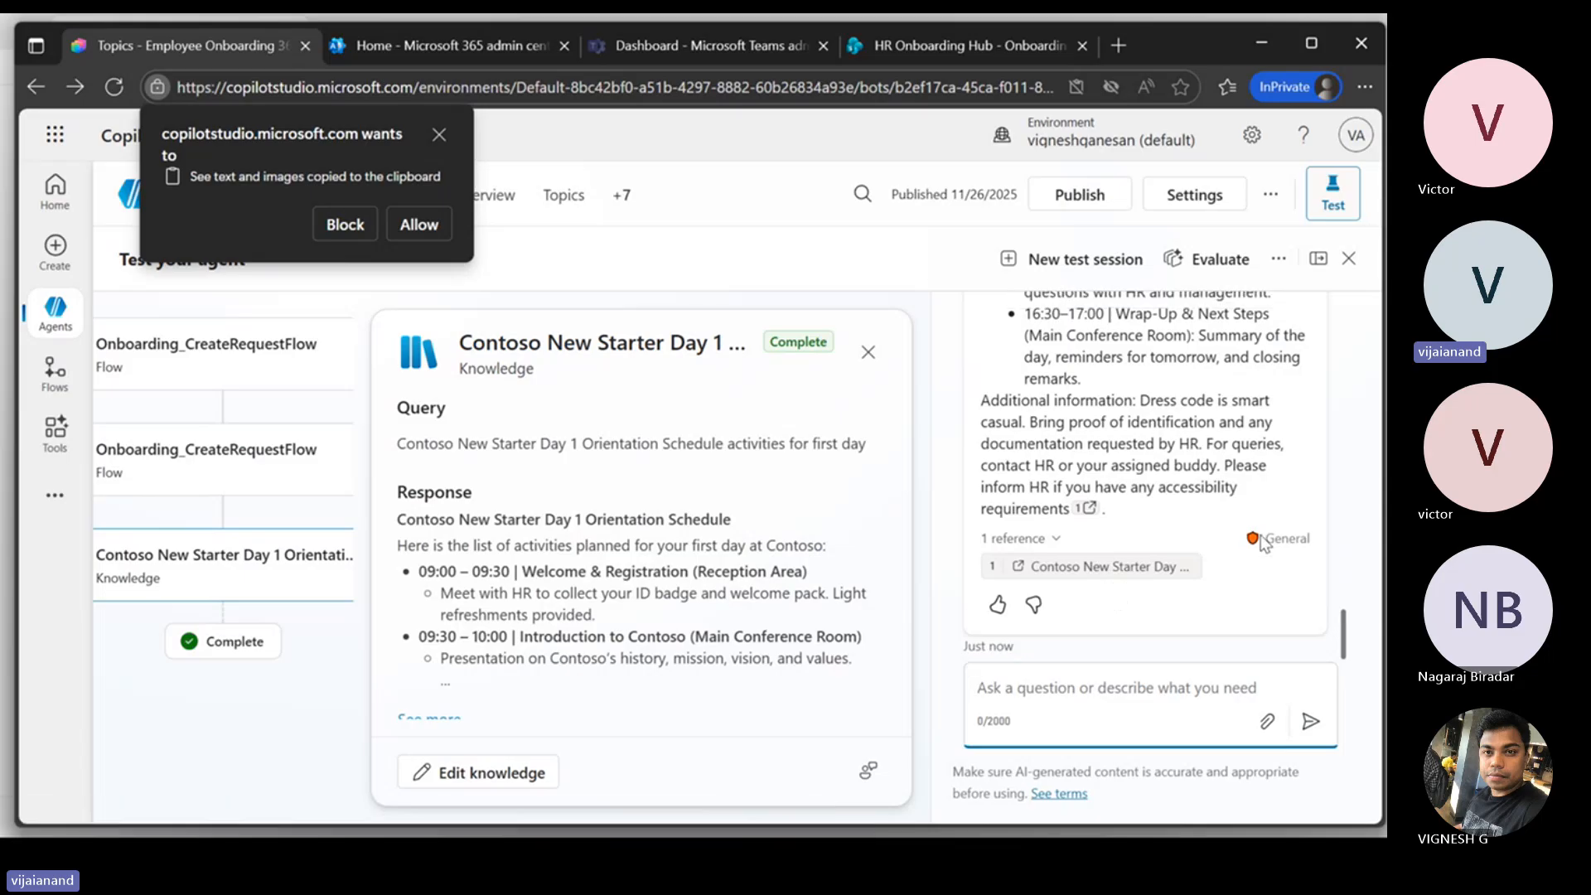
mouse_move(1254, 551)
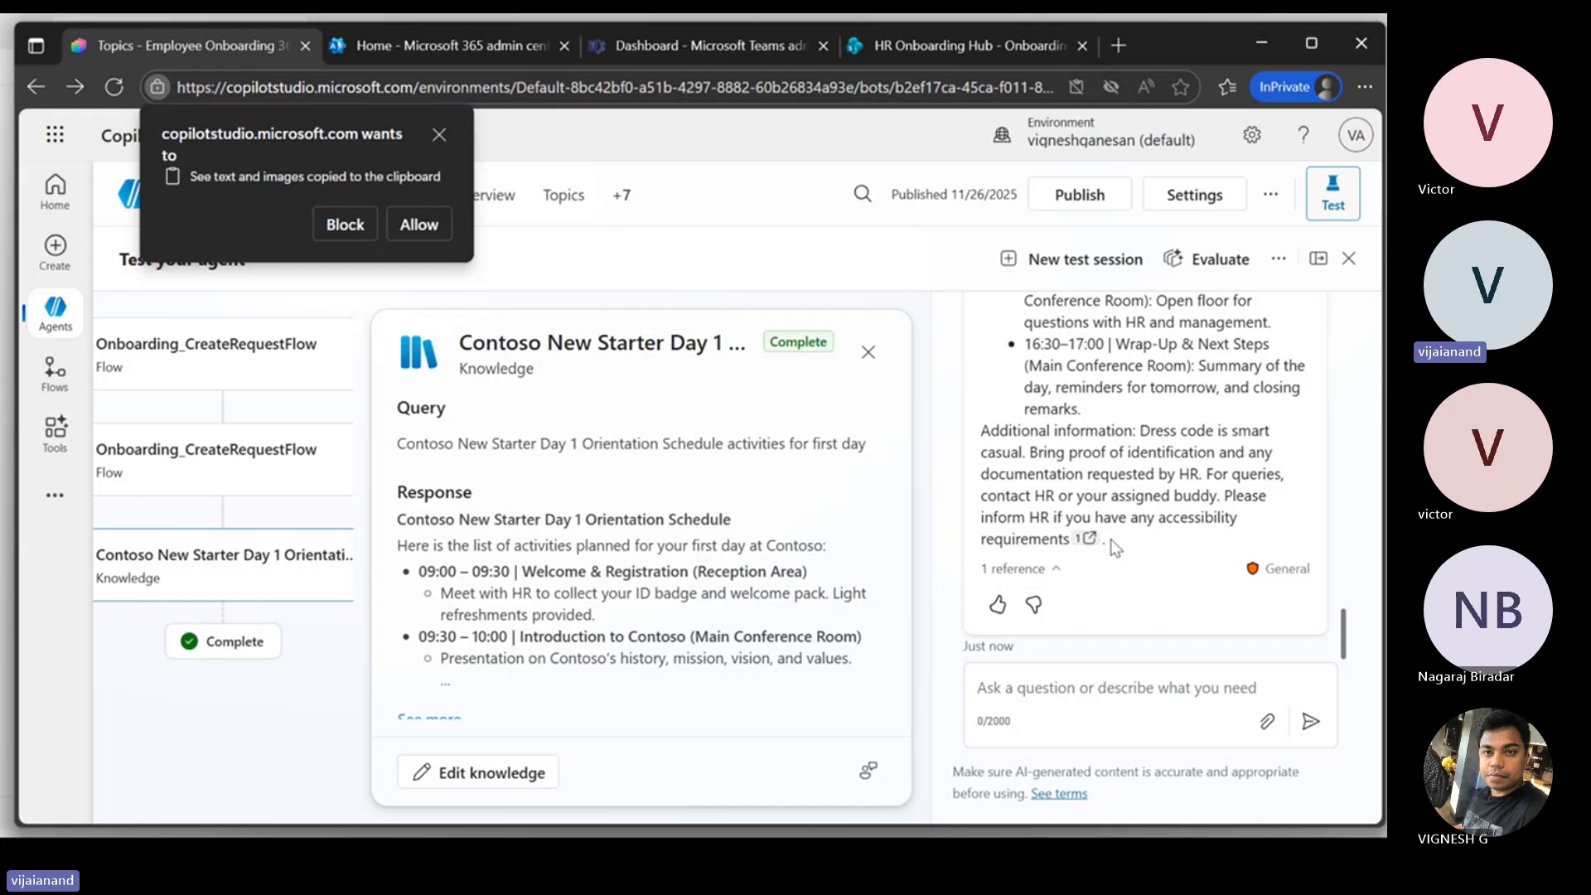
Step: Dismiss the clipboard permission request and open the agent's Evaluation page
left_click(439, 134)
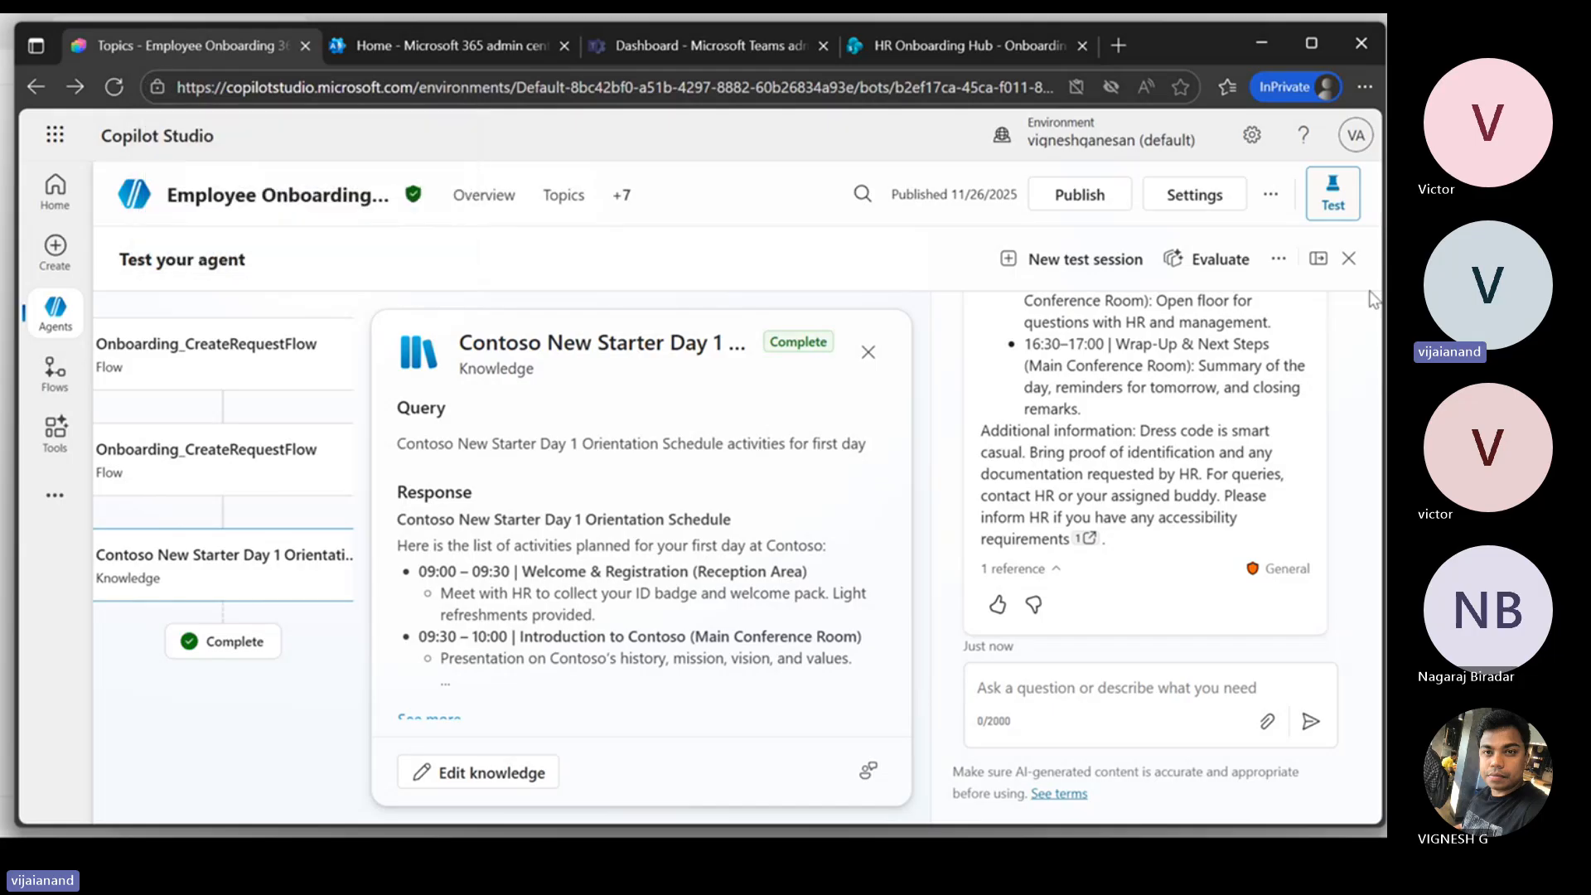
left_click(623, 197)
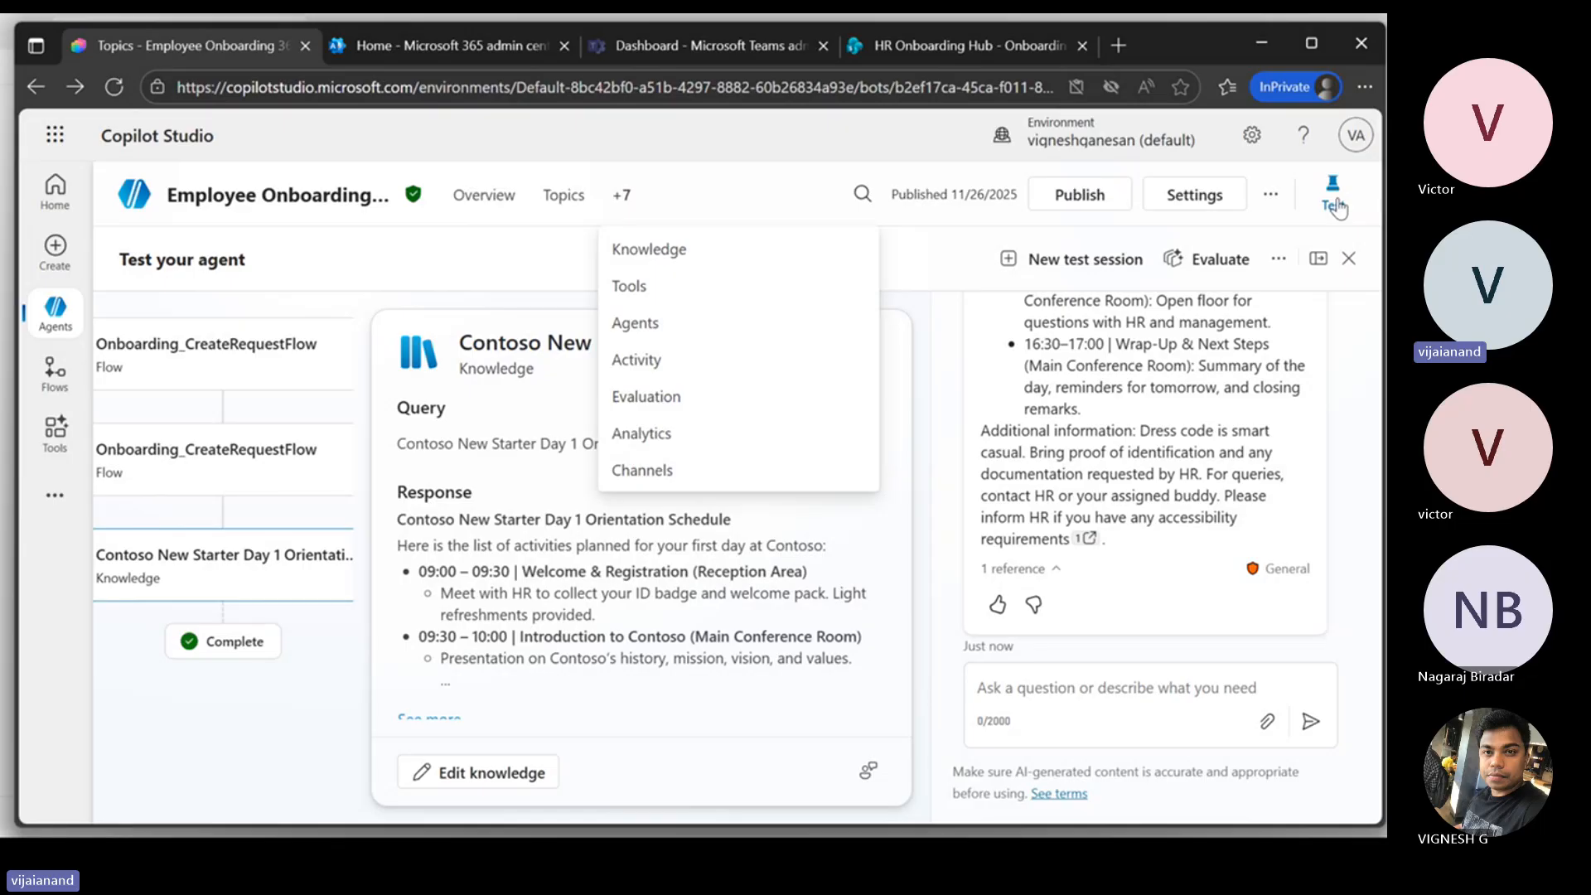
left_click(716, 399)
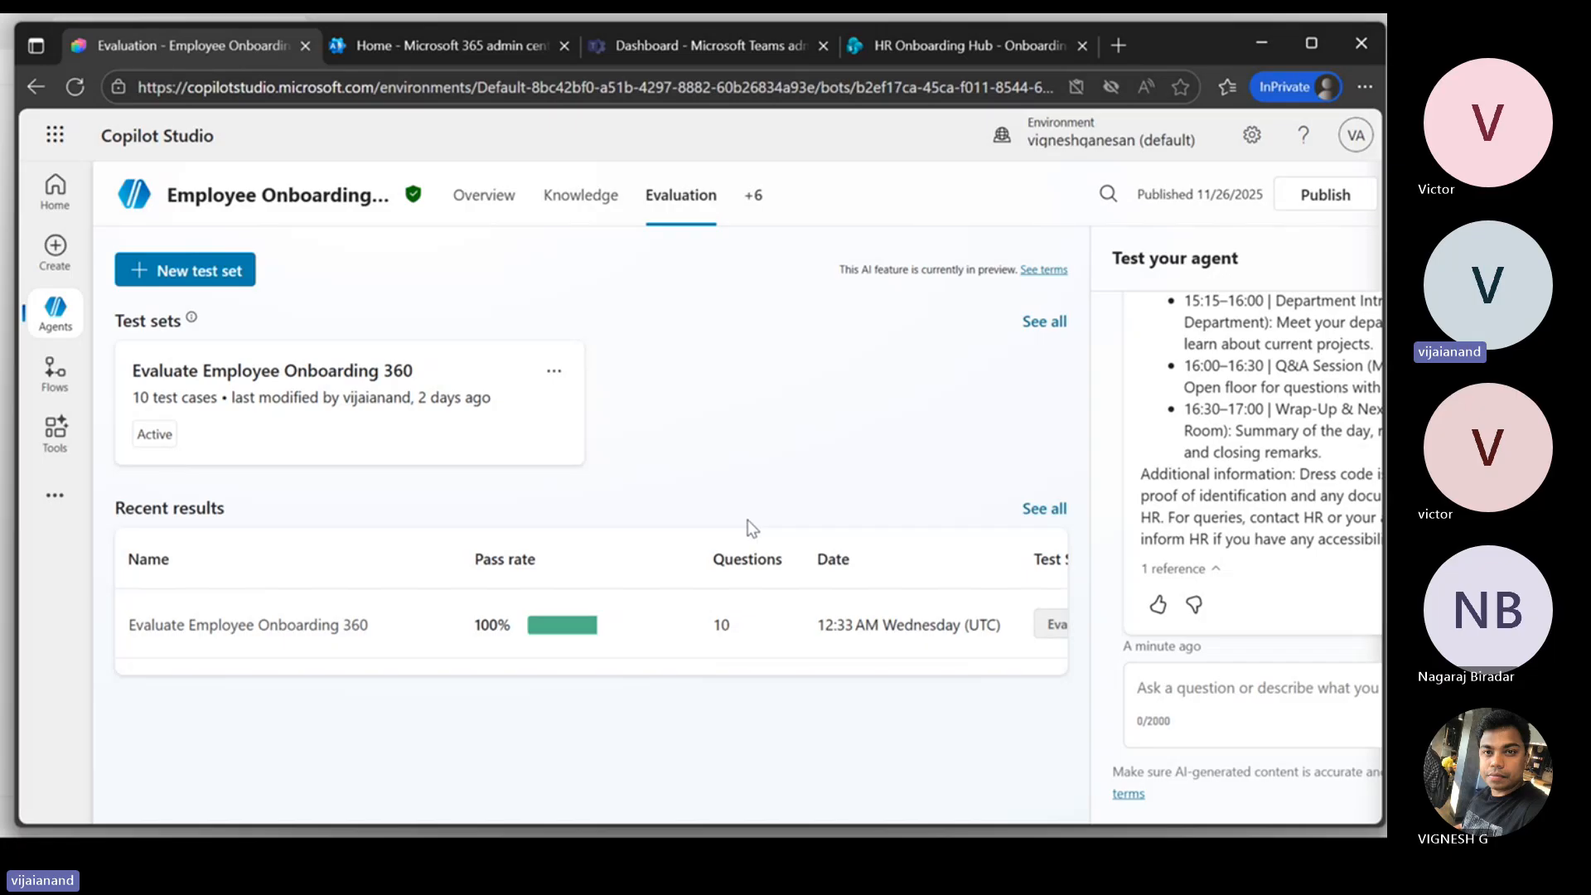
Step: View the options for creating a new test set, and open the recent "Evaluate Employee Onboarding 360" test run result
left_click(207, 284)
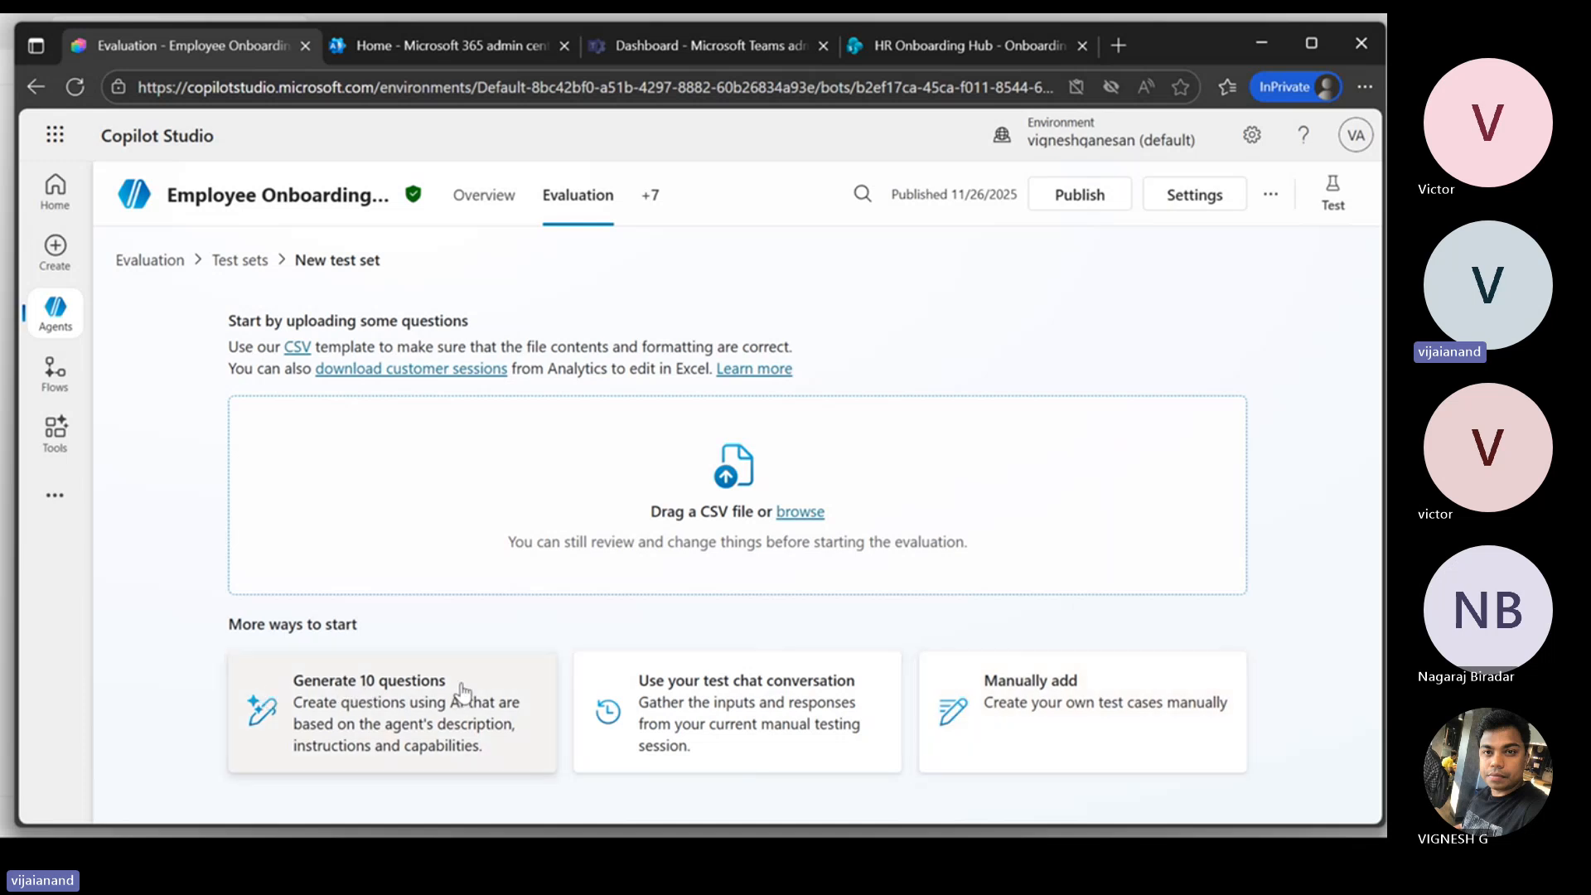
left_click(255, 262)
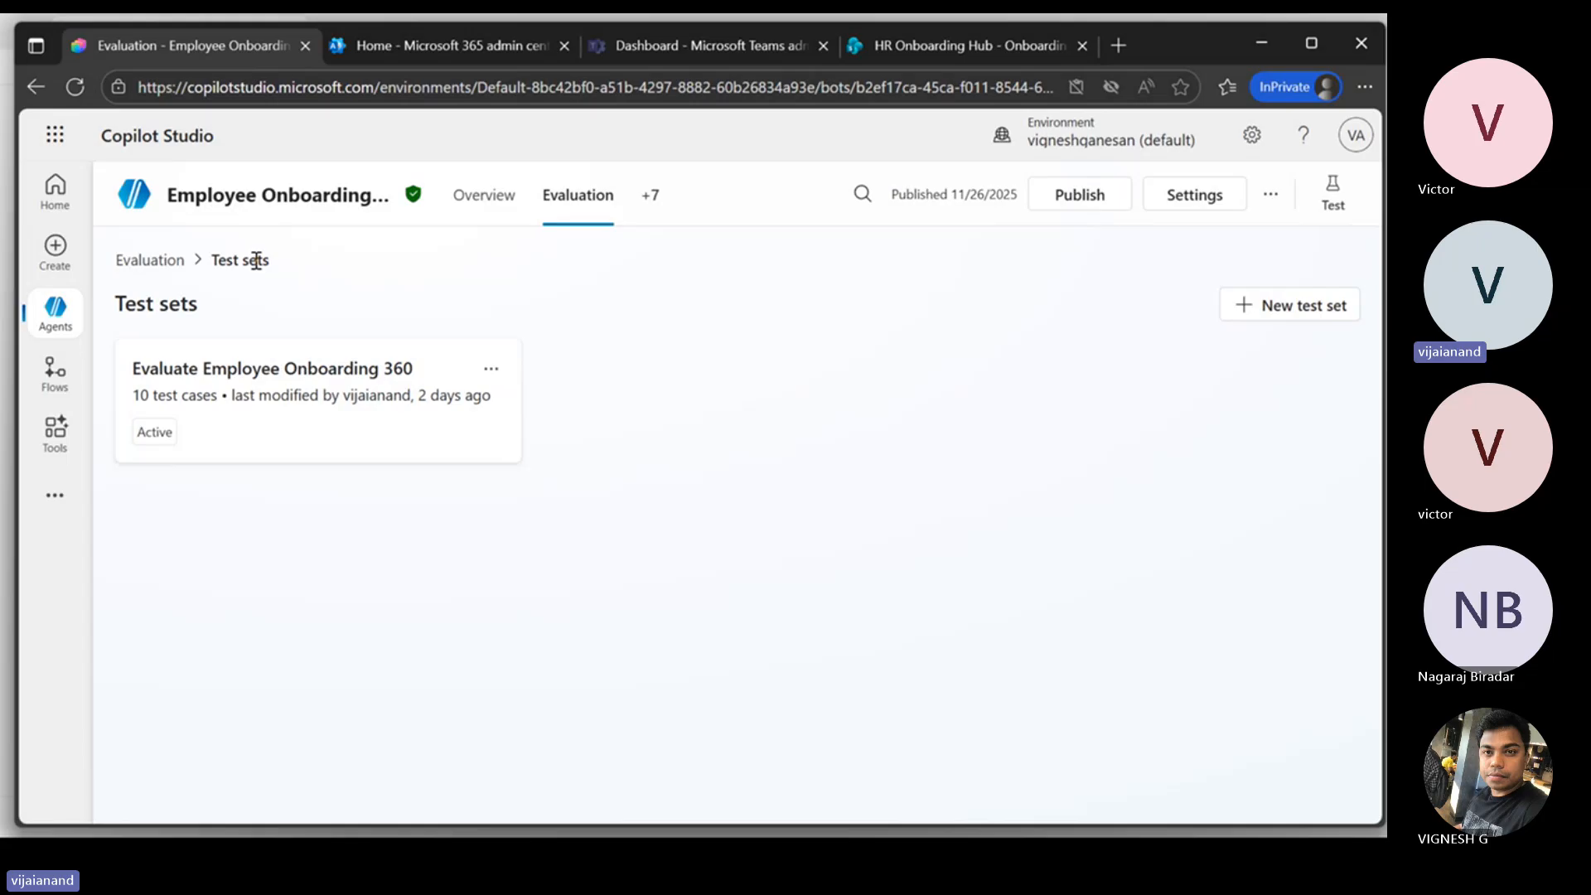
left_click(170, 264)
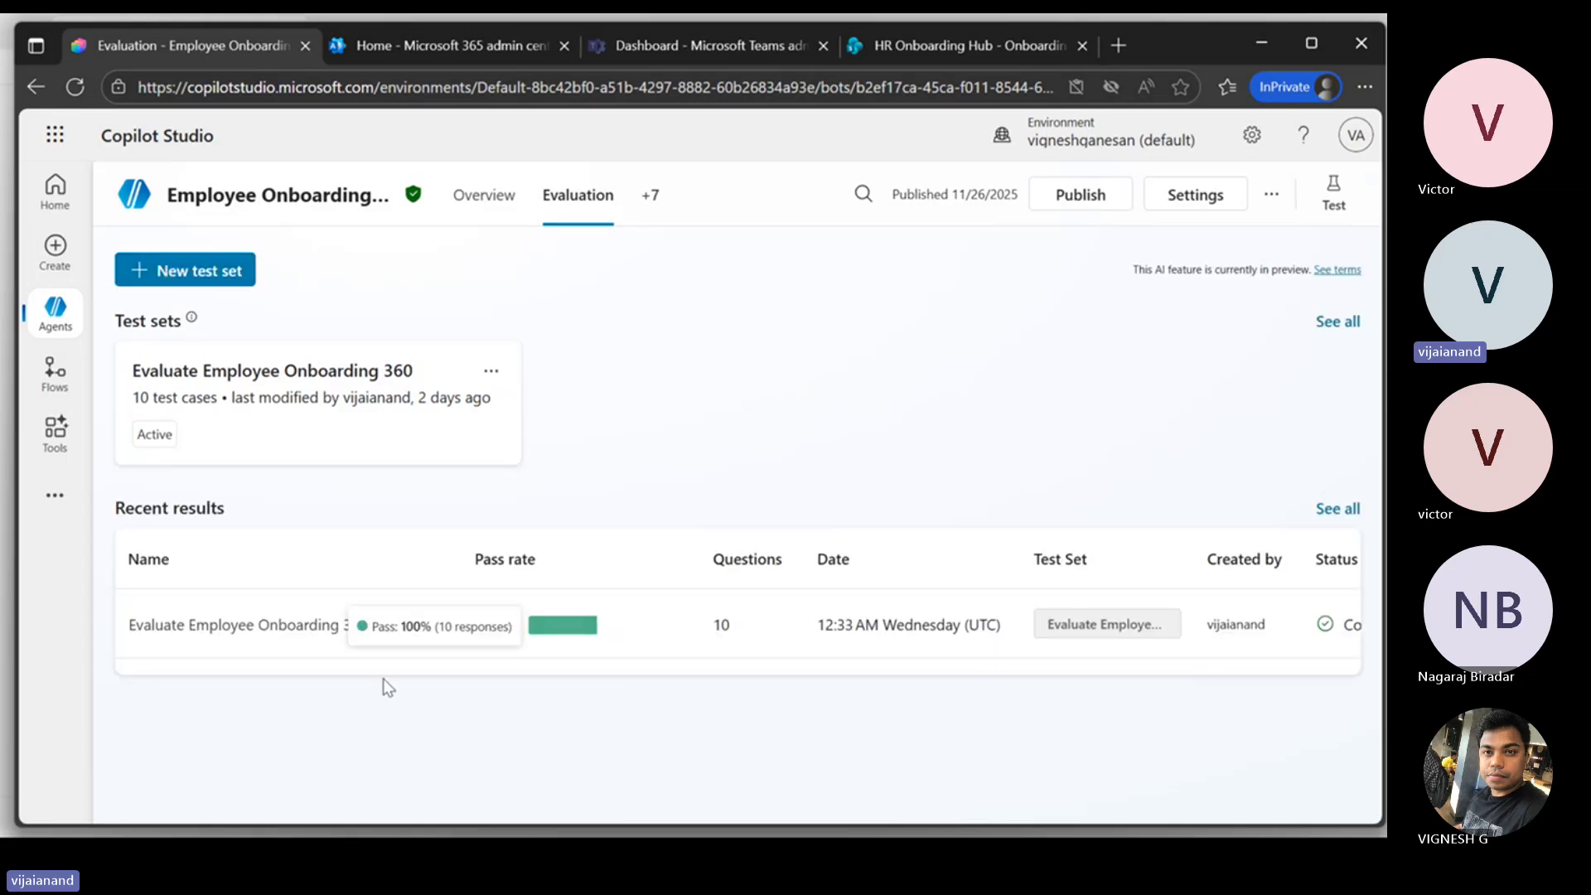
left_click(328, 634)
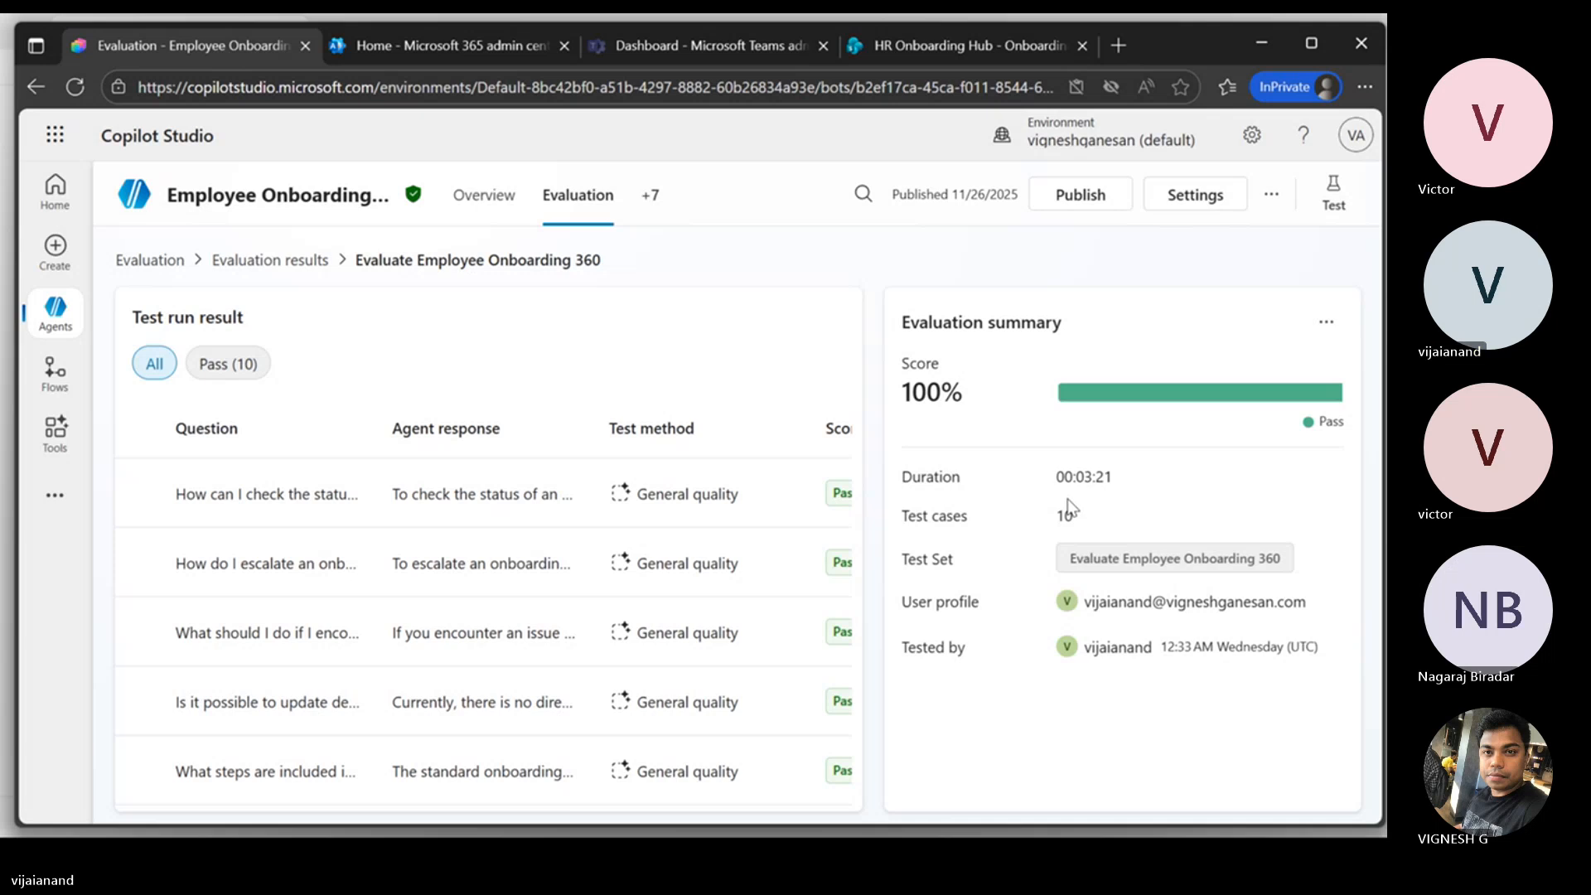
Step: Open the agent's Activity page and examine the run history with its last steps and statuses
left_click(655, 199)
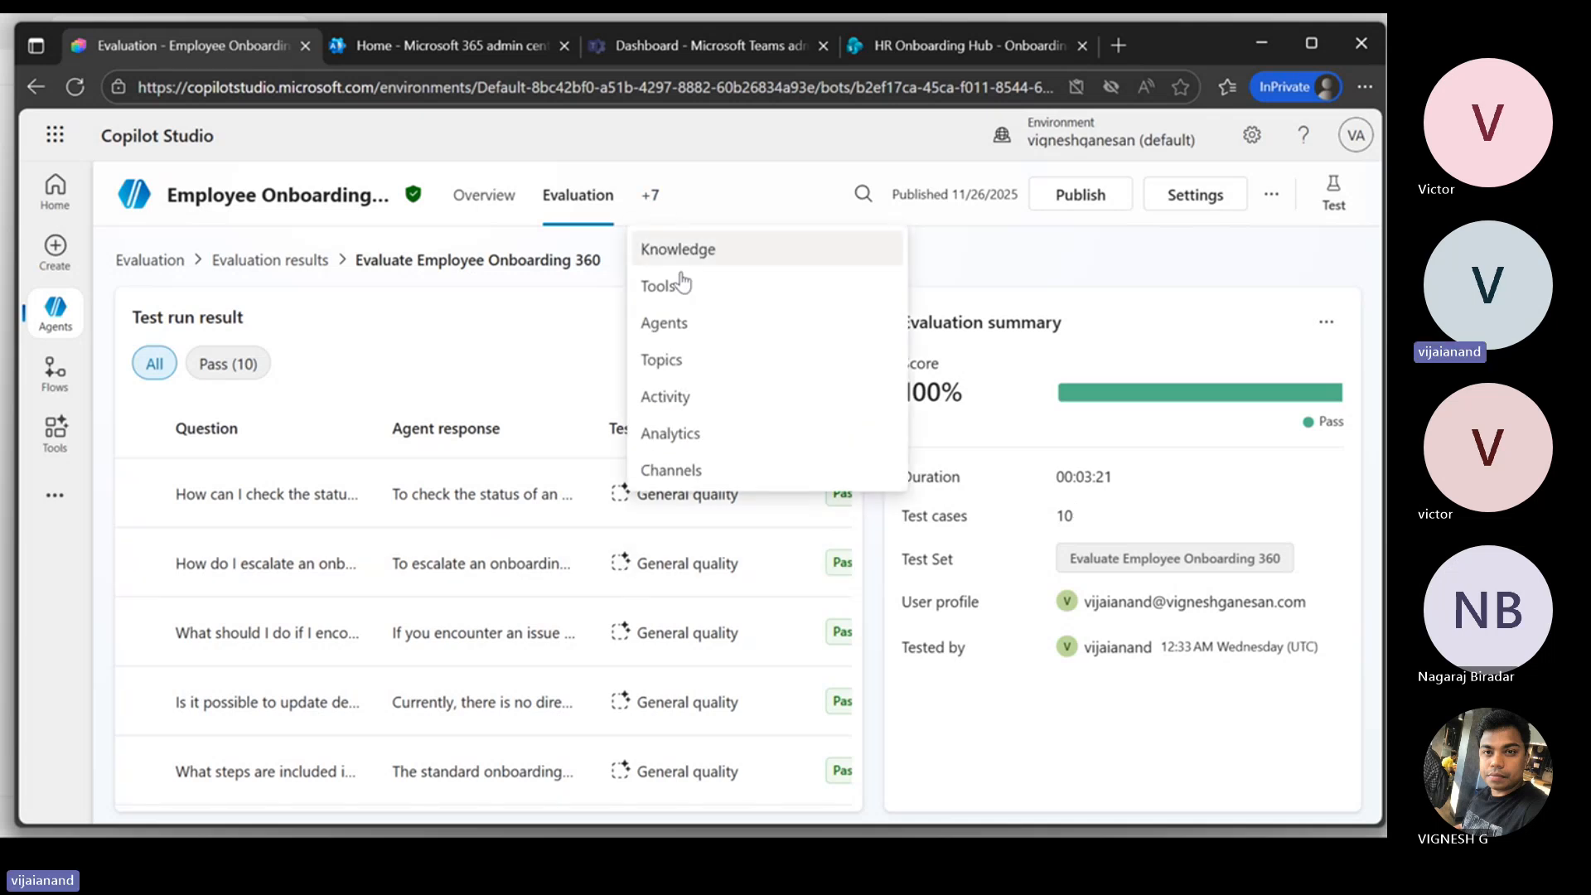
left_click(677, 399)
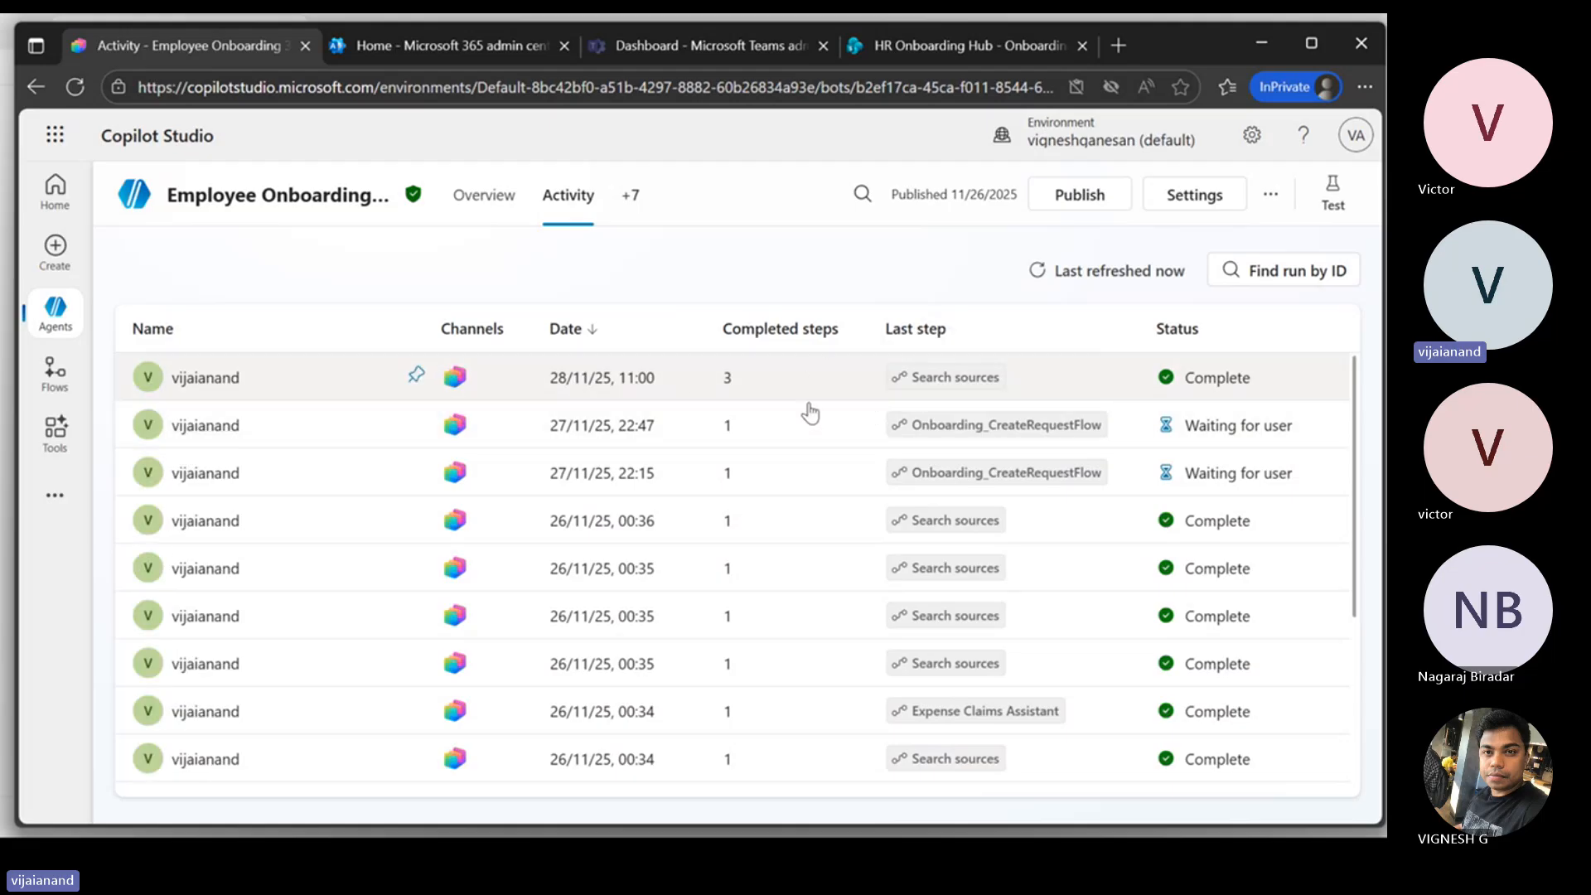
scroll(810, 426, "down", 3)
scroll(729, 601, "up", 3)
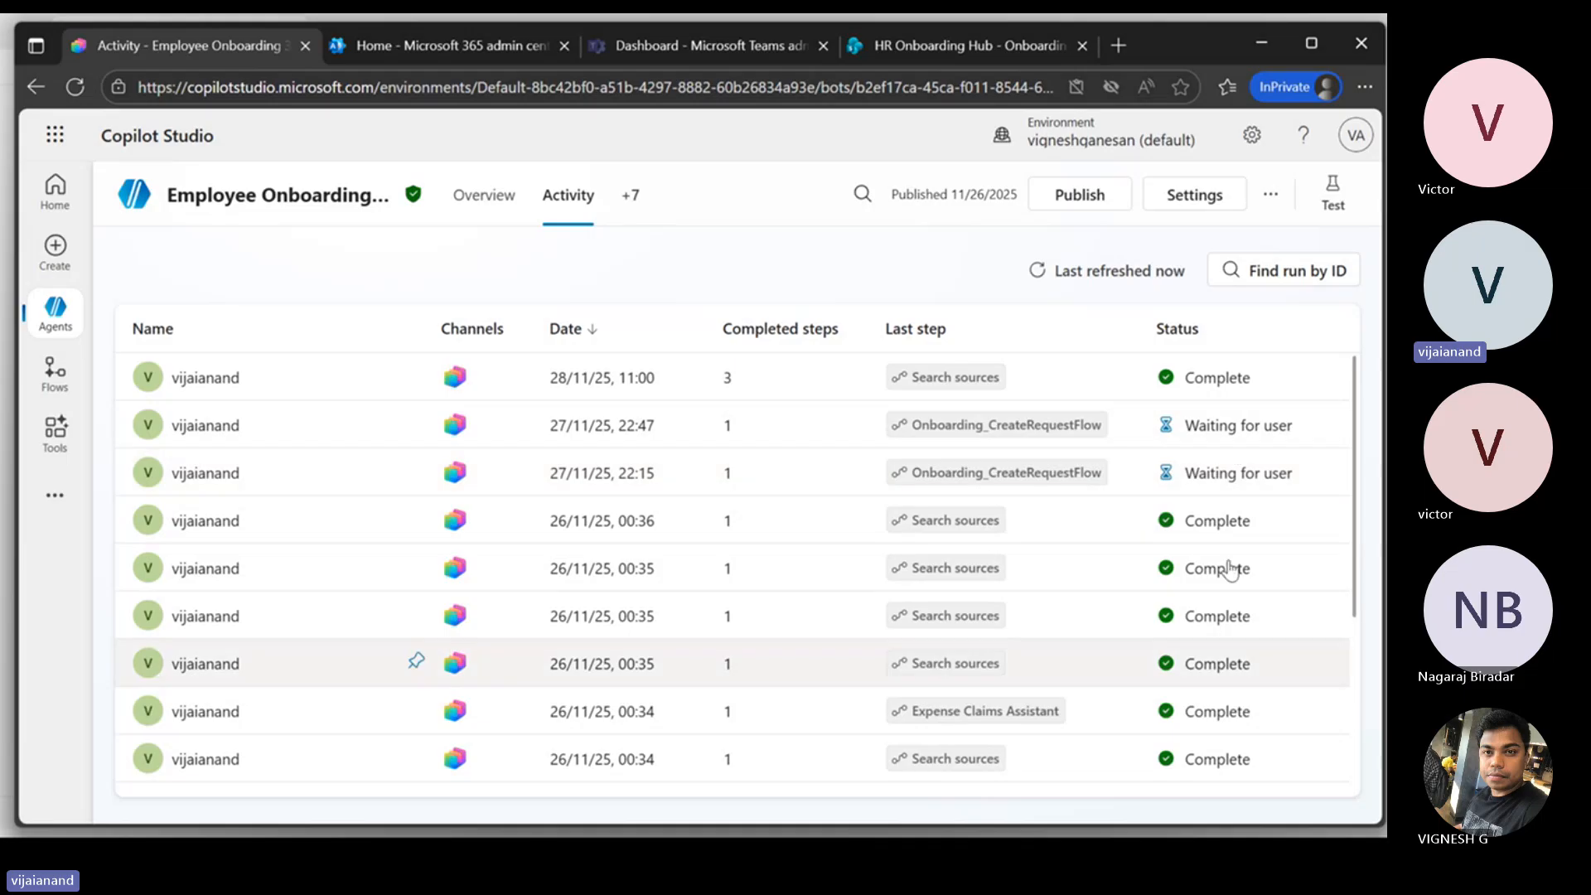
scroll(1005, 611, "down", 3)
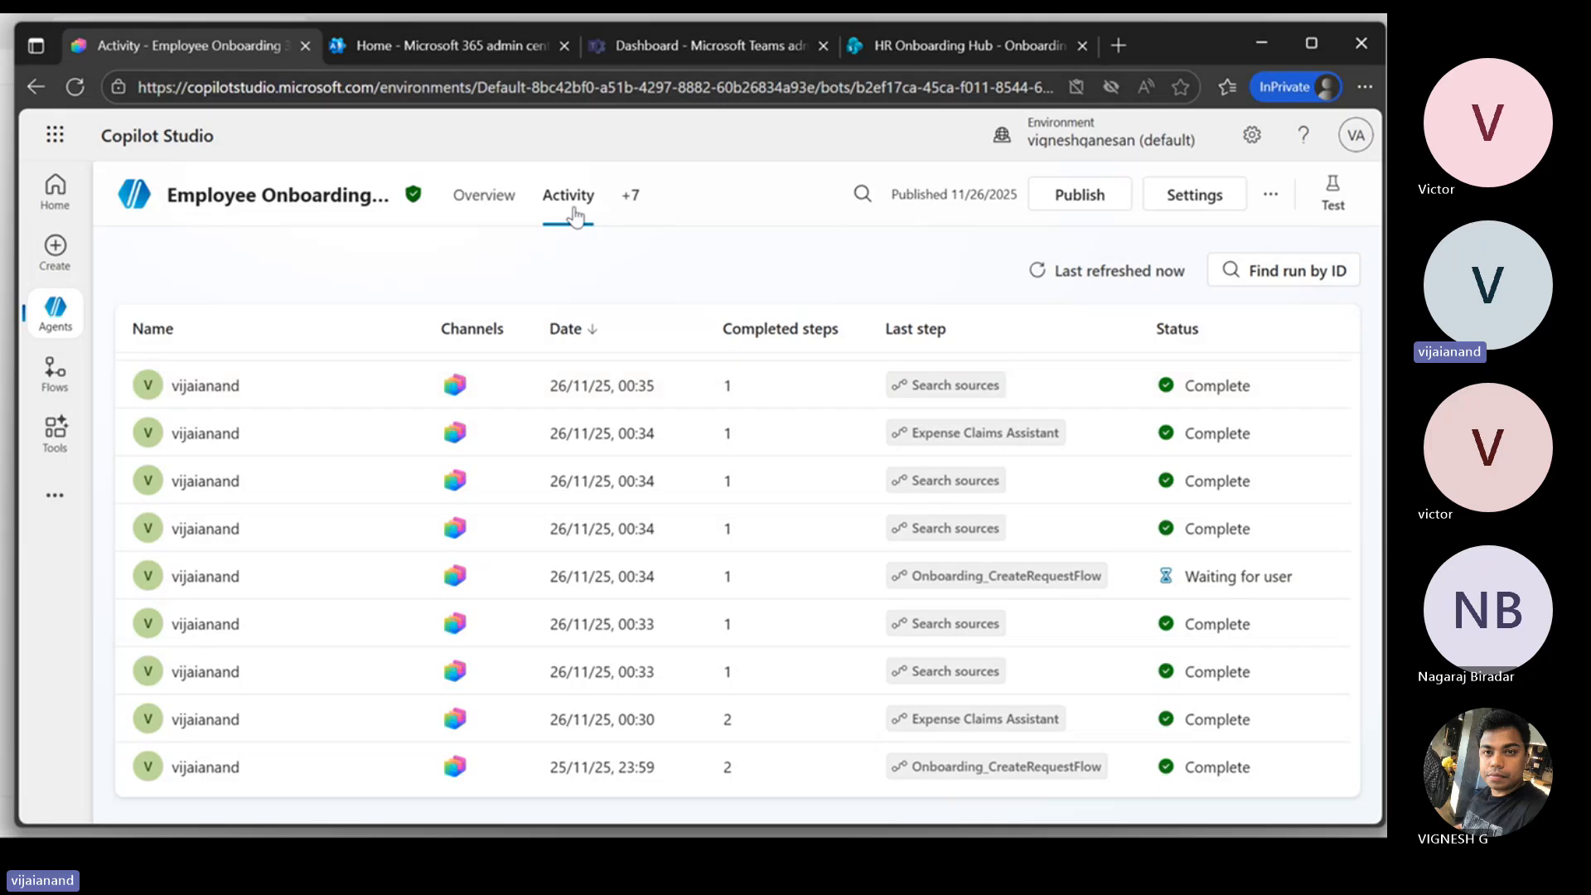
Step: Open the agent's Channels page and examine its publishing status and the available Microsoft and other channels
left_click(630, 197)
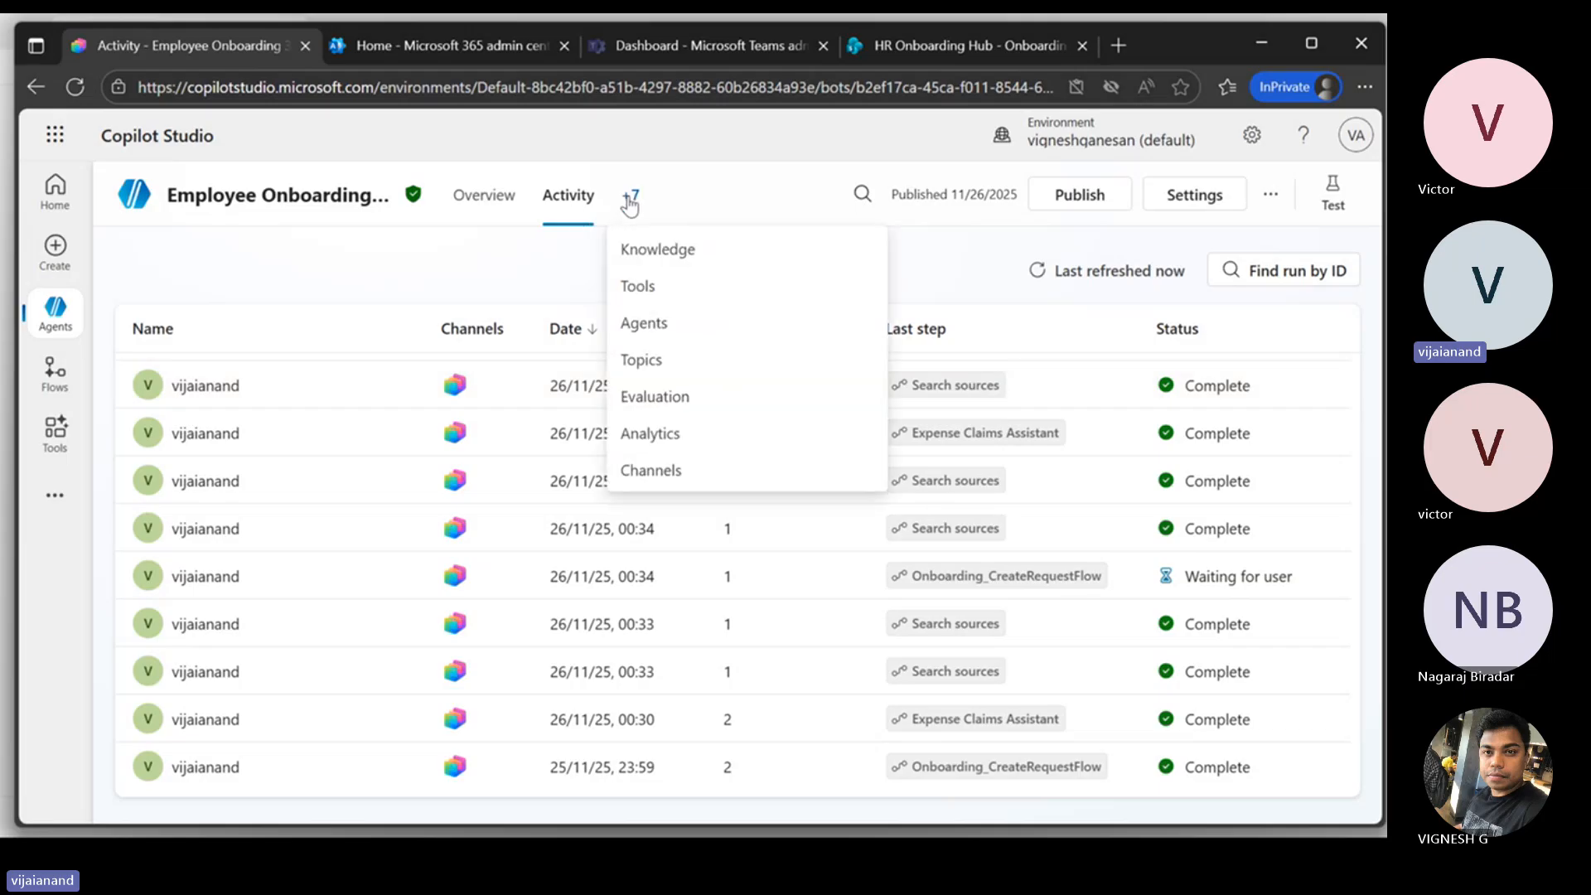
left_click(655, 479)
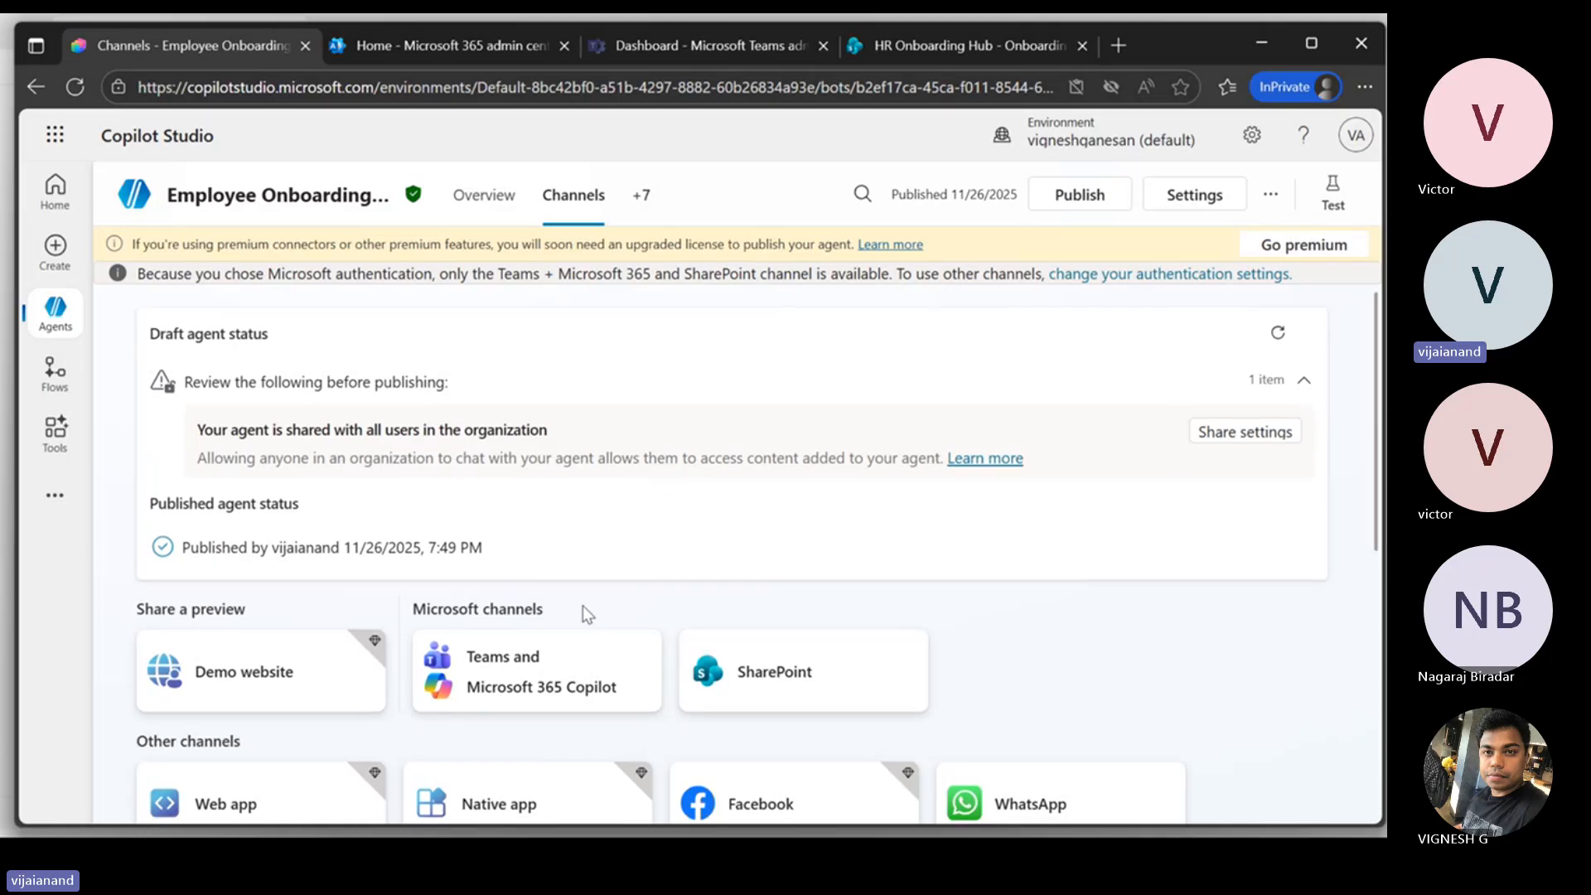
scroll(584, 605, "down", 3)
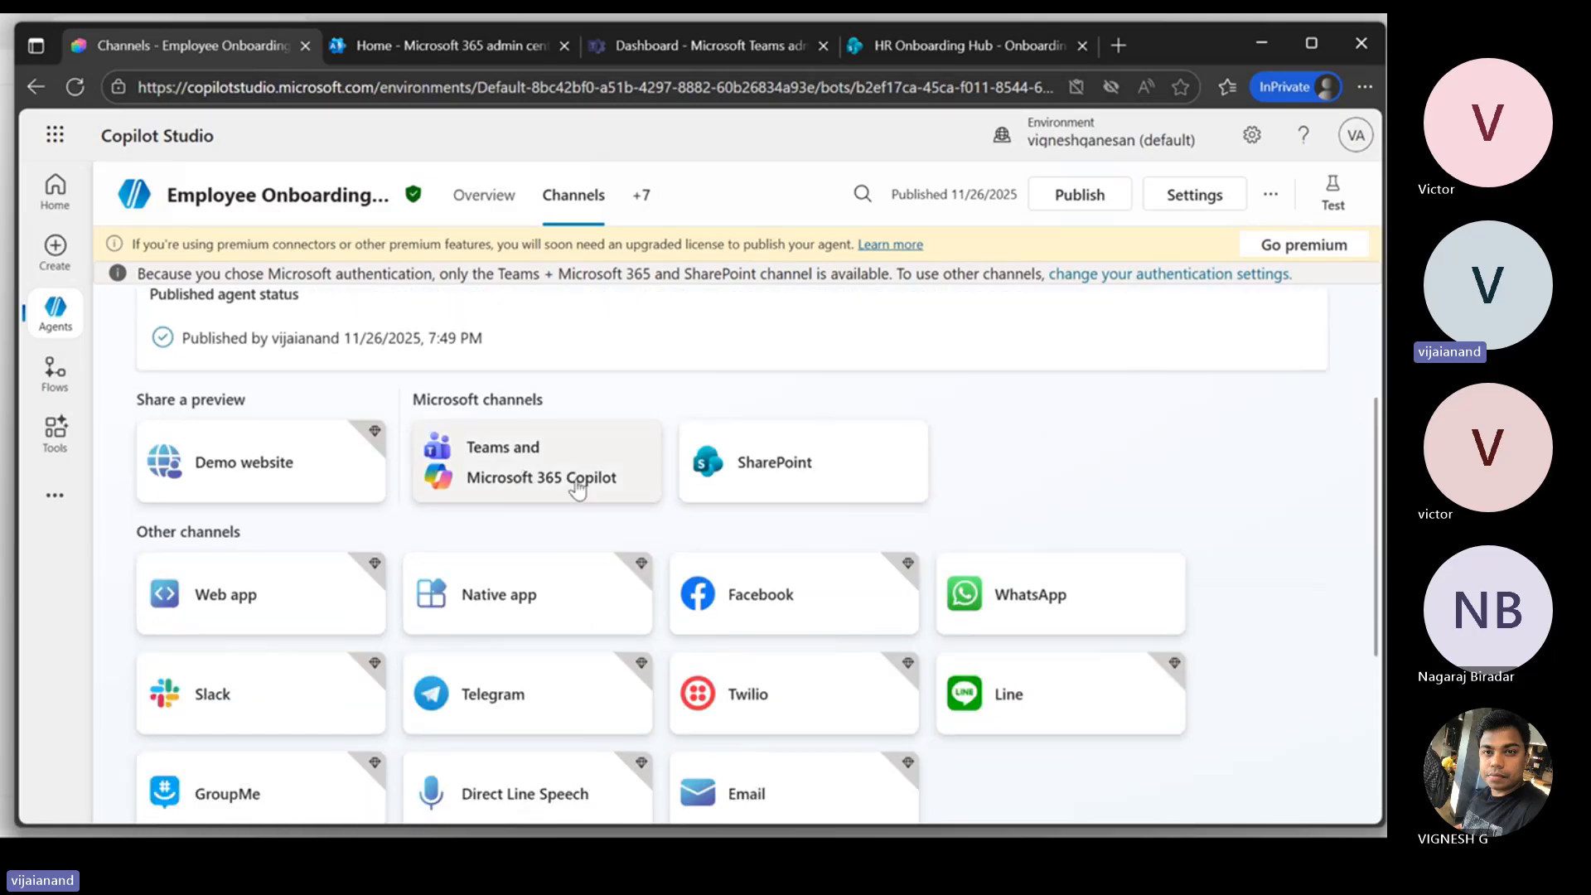
scroll(312, 558, "down", 2)
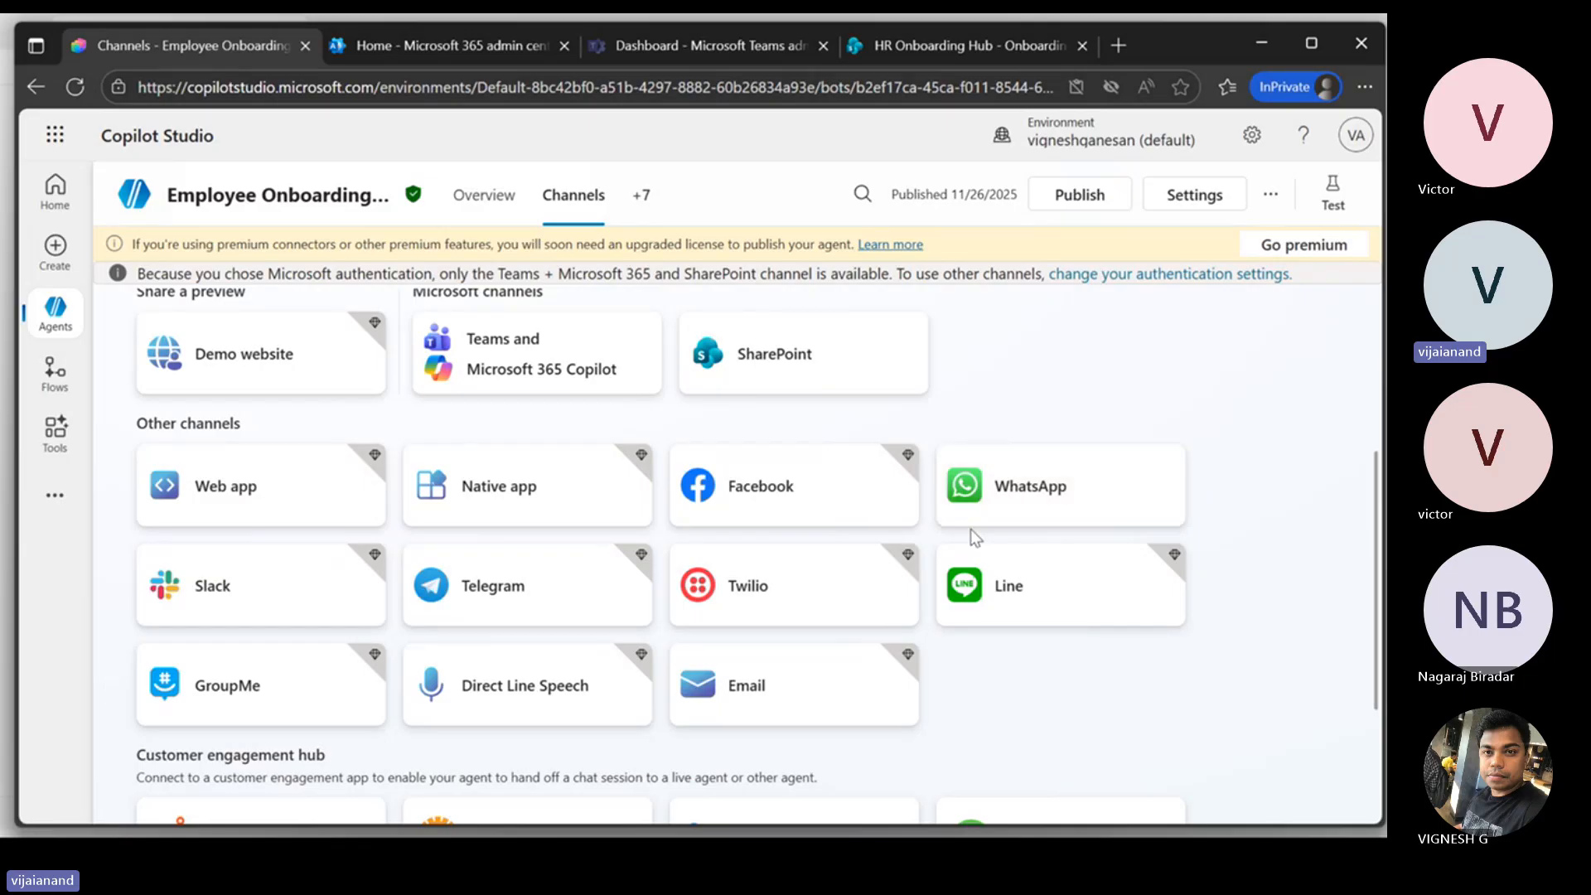
scroll(971, 529, "up", 5)
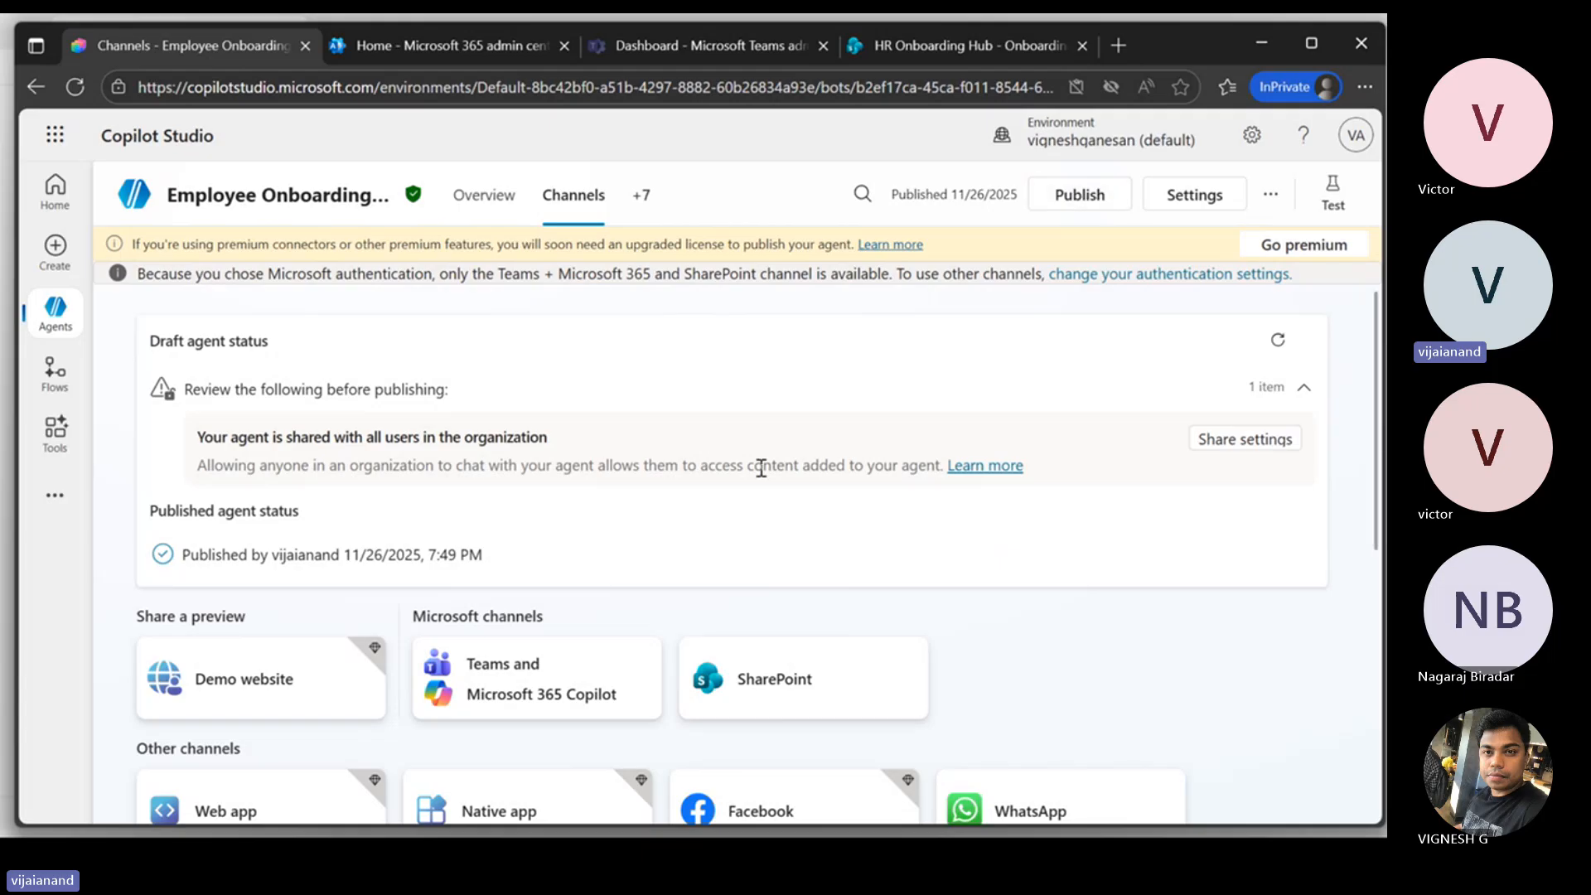
Step: Open the Teams and Microsoft 365 Copilot channel's availability options and review the submission details for showing the agent to everyone in the org
left_click(506, 675)
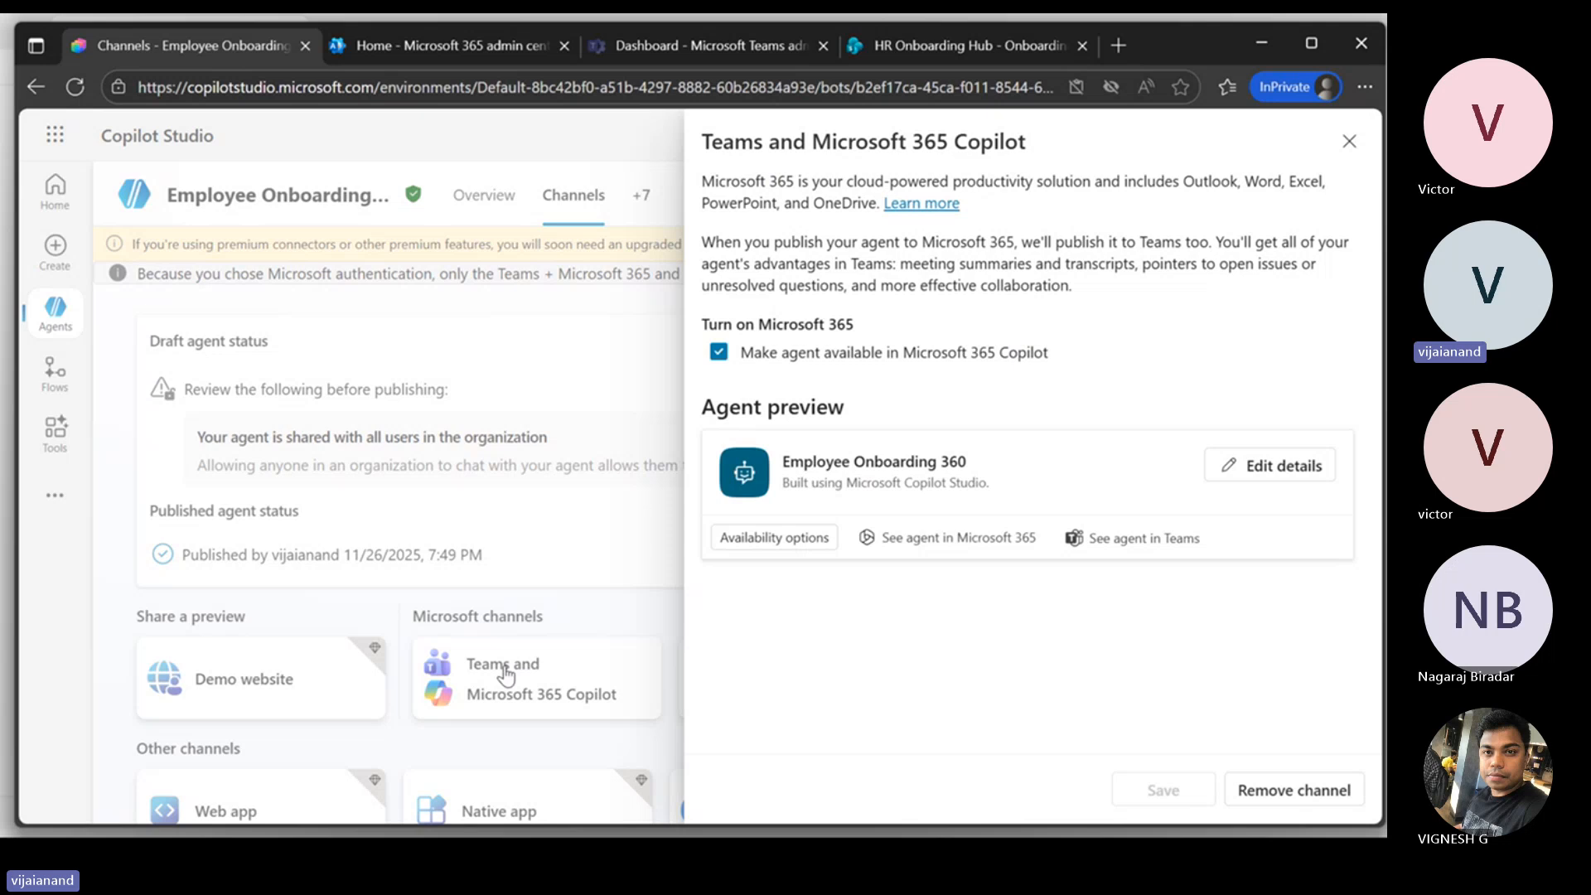
left_click(775, 539)
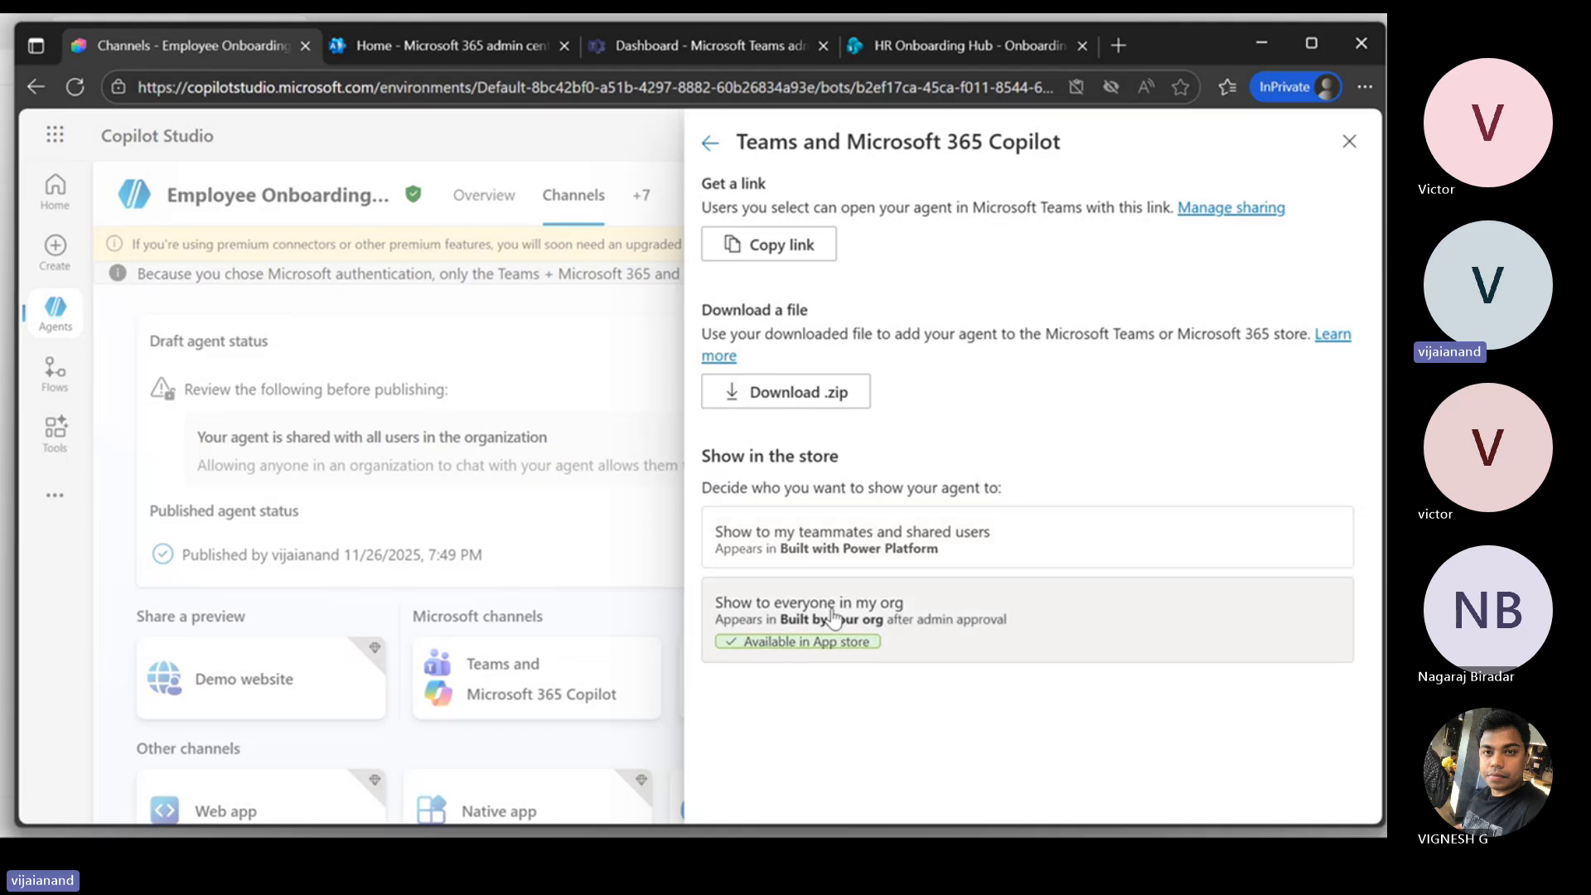
left_click(897, 614)
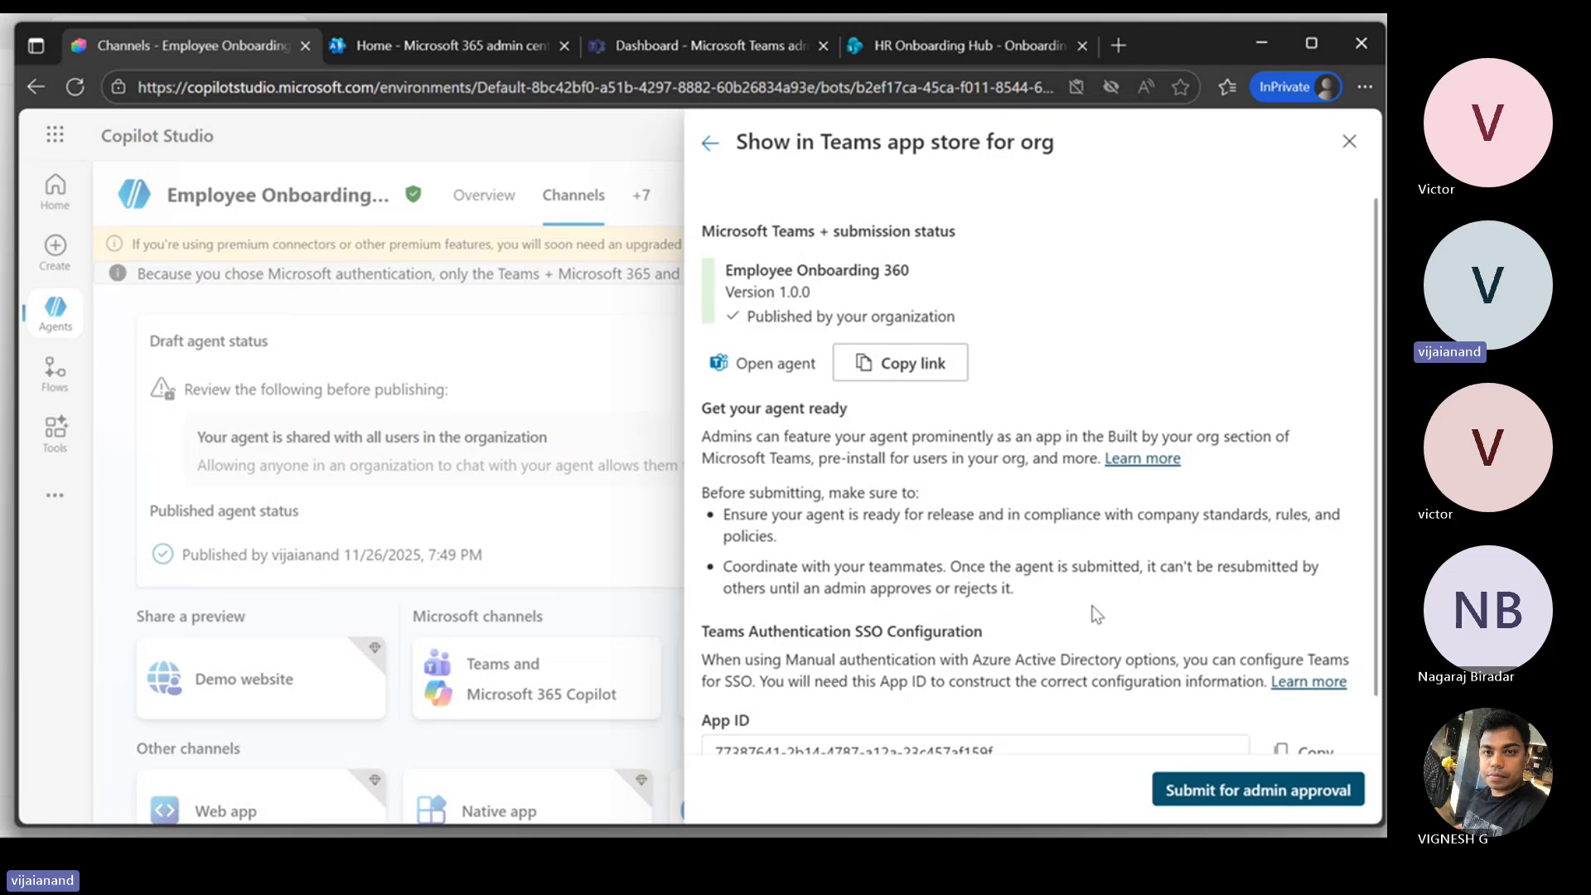
scroll(1095, 544, "down", 1)
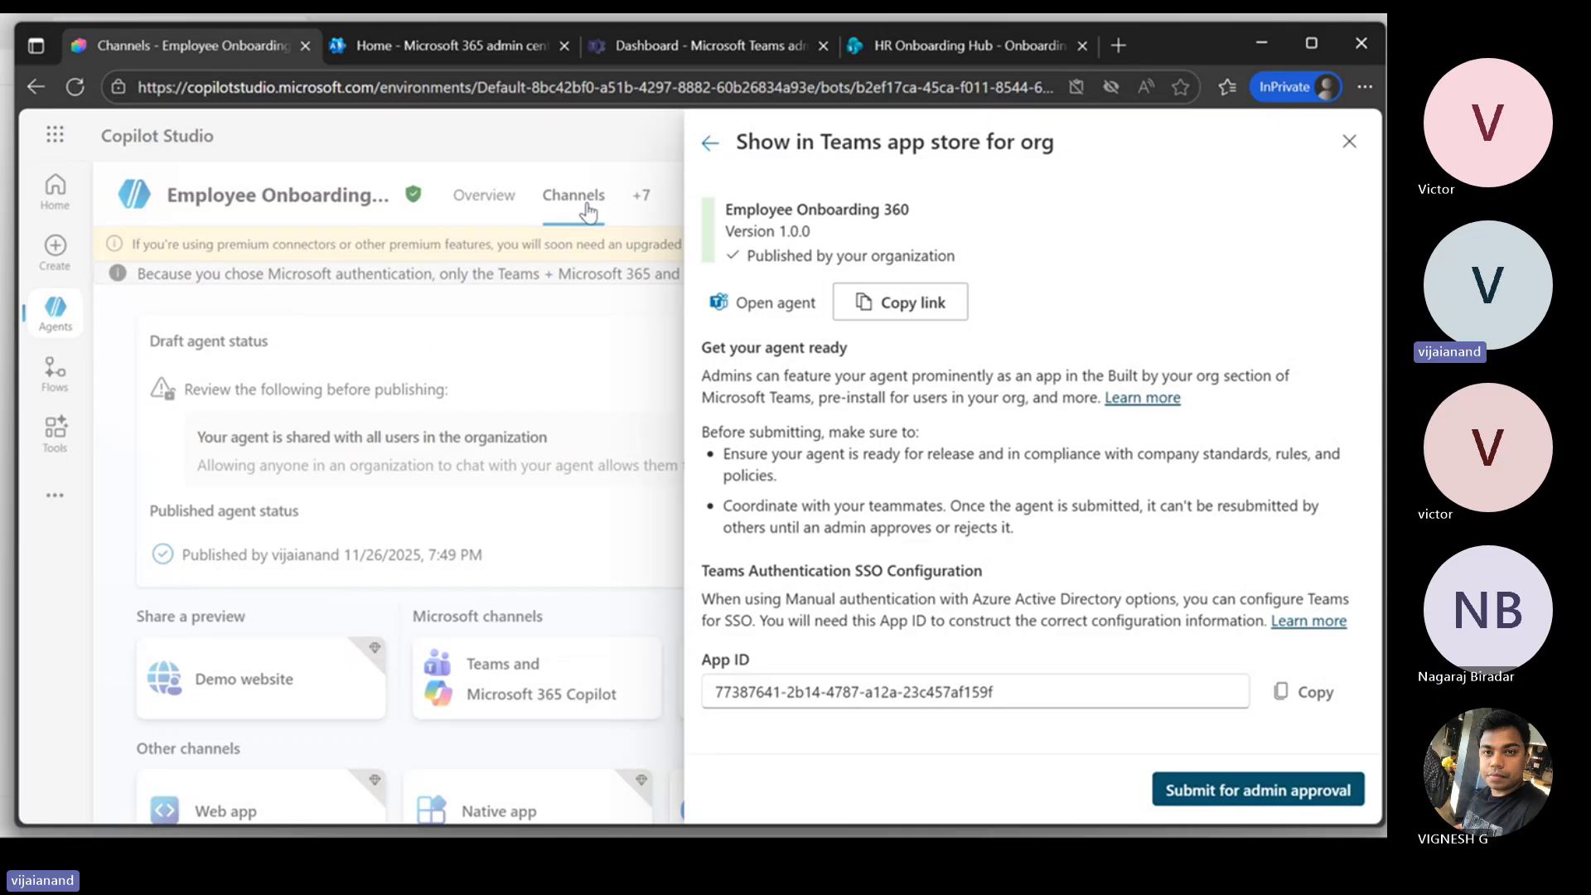
Step: Switch to the Microsoft Teams admin center and open the Manage apps page under Teams apps
left_click(668, 48)
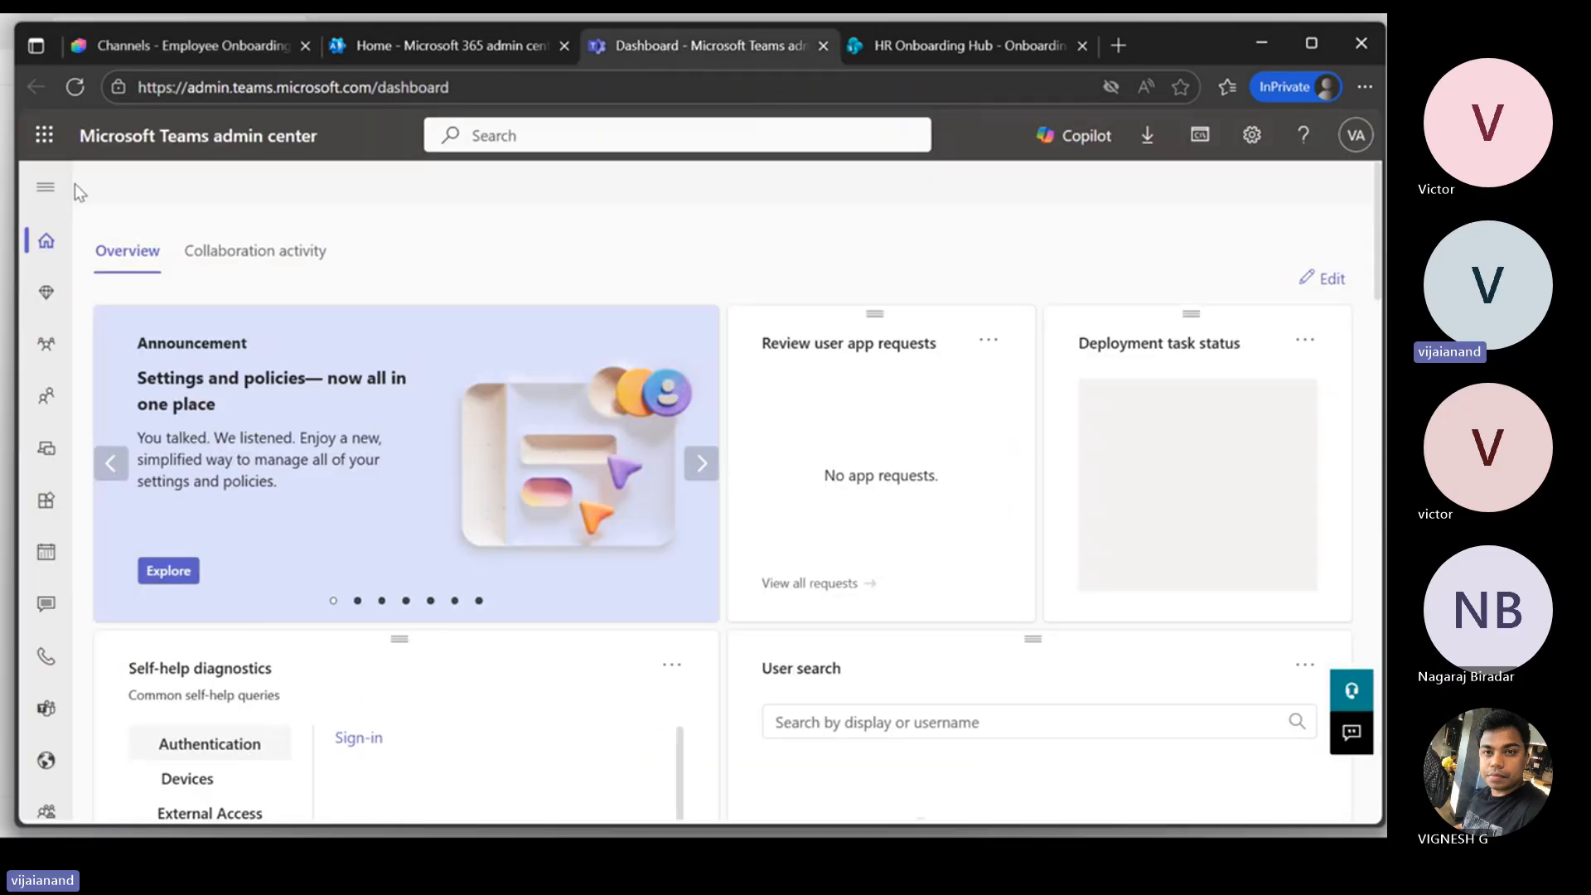
left_click(39, 191)
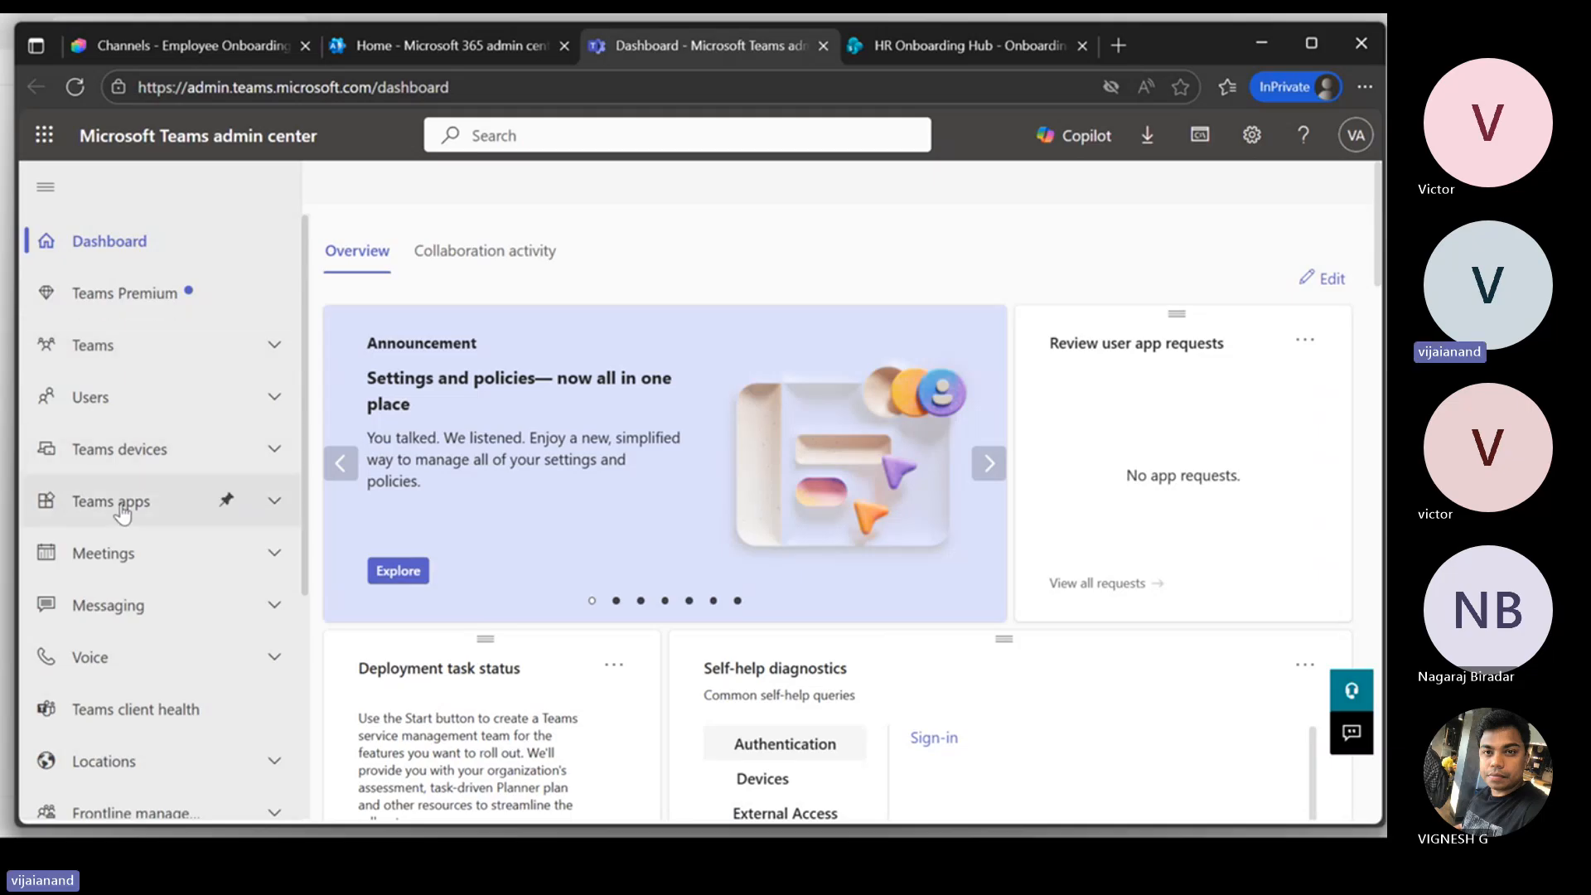
left_click(83, 503)
left_click(121, 547)
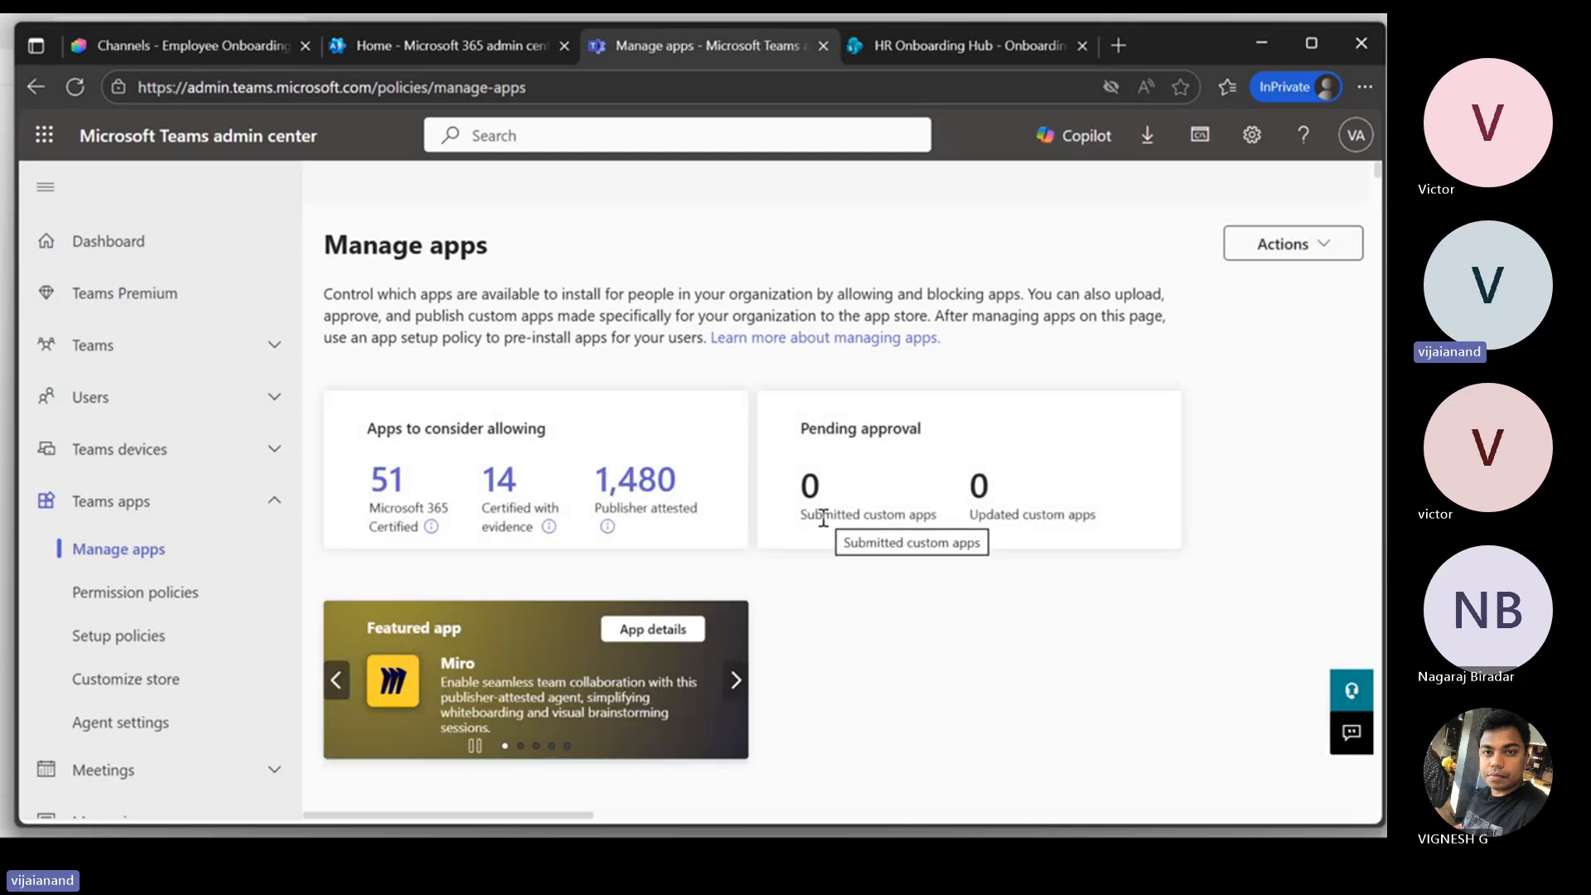
Step: Search the app list on the Manage apps page for "Employee"
scroll(978, 533, "down", 2)
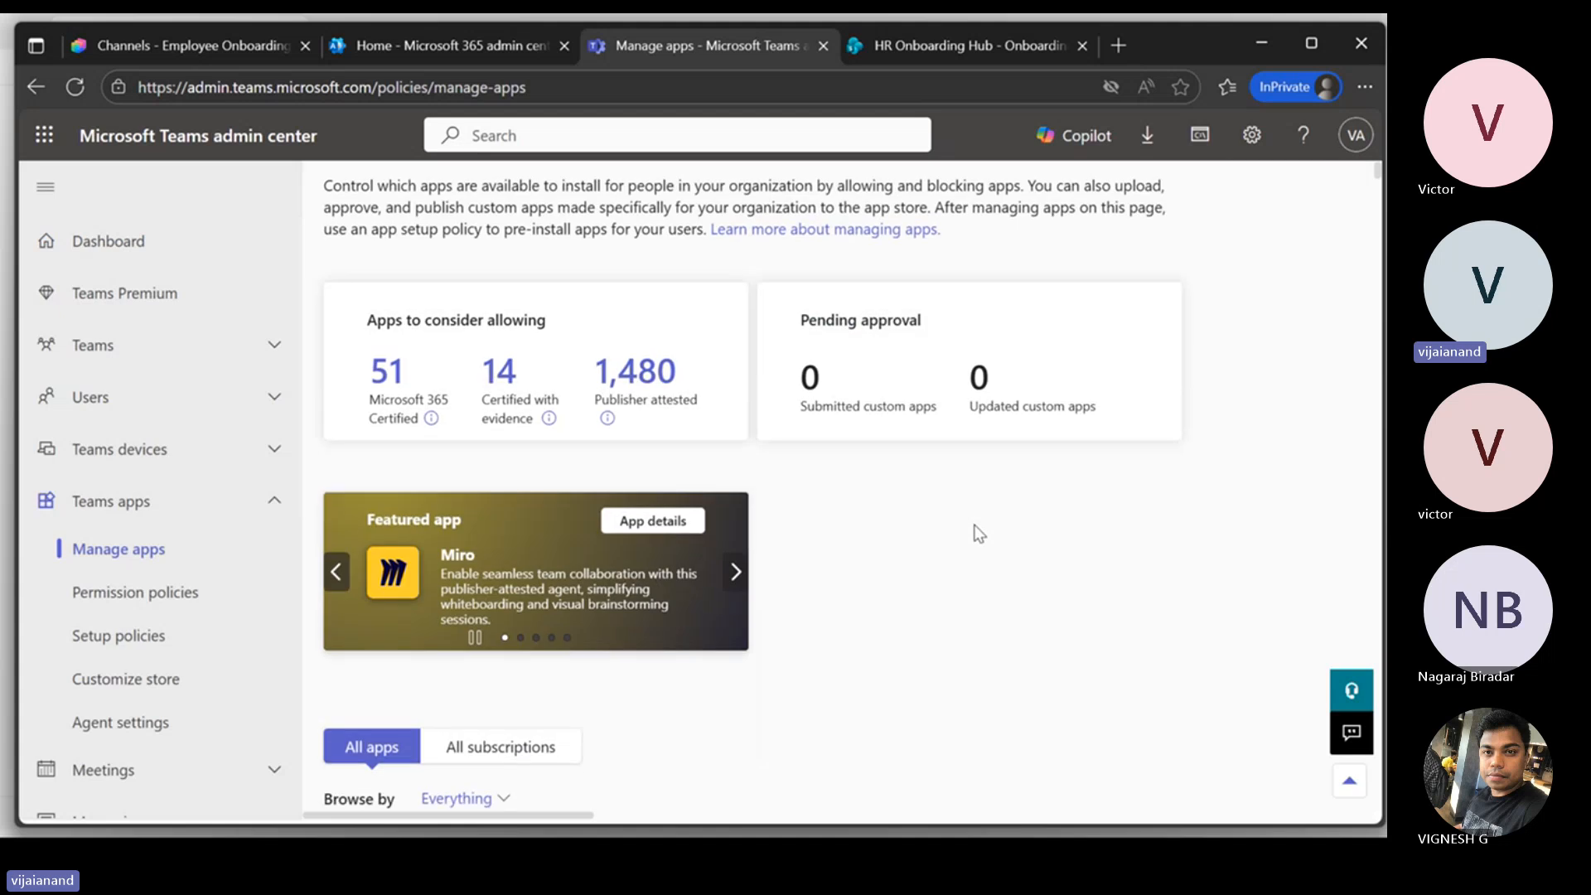
scroll(1111, 561, "down", 5)
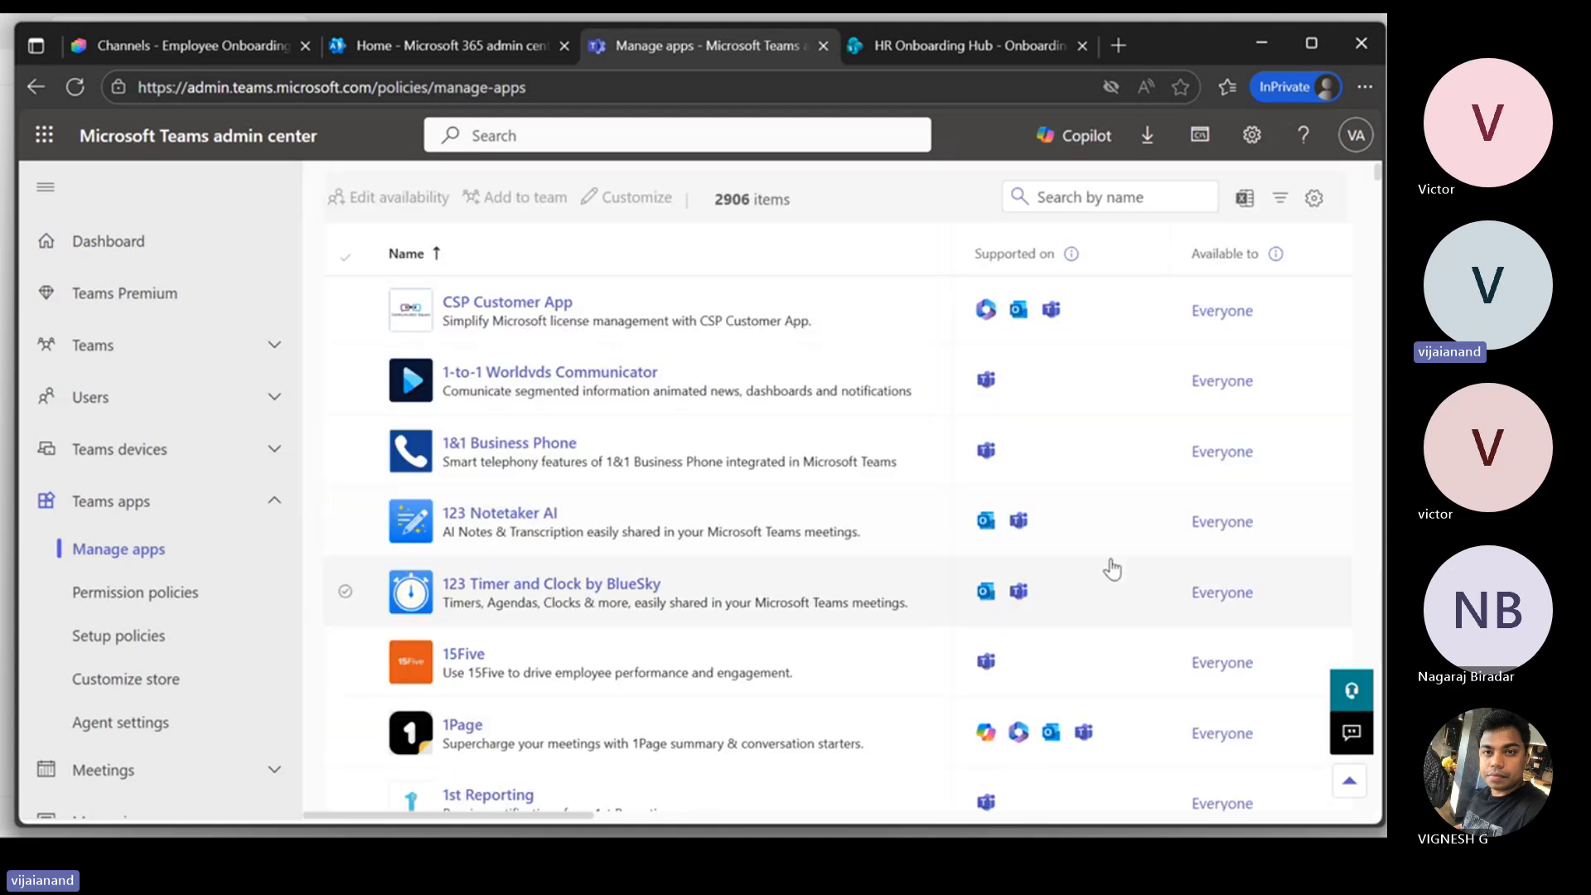
scroll(1119, 551, "up", 5)
scroll(1119, 572, "down", 3)
left_click(1127, 406)
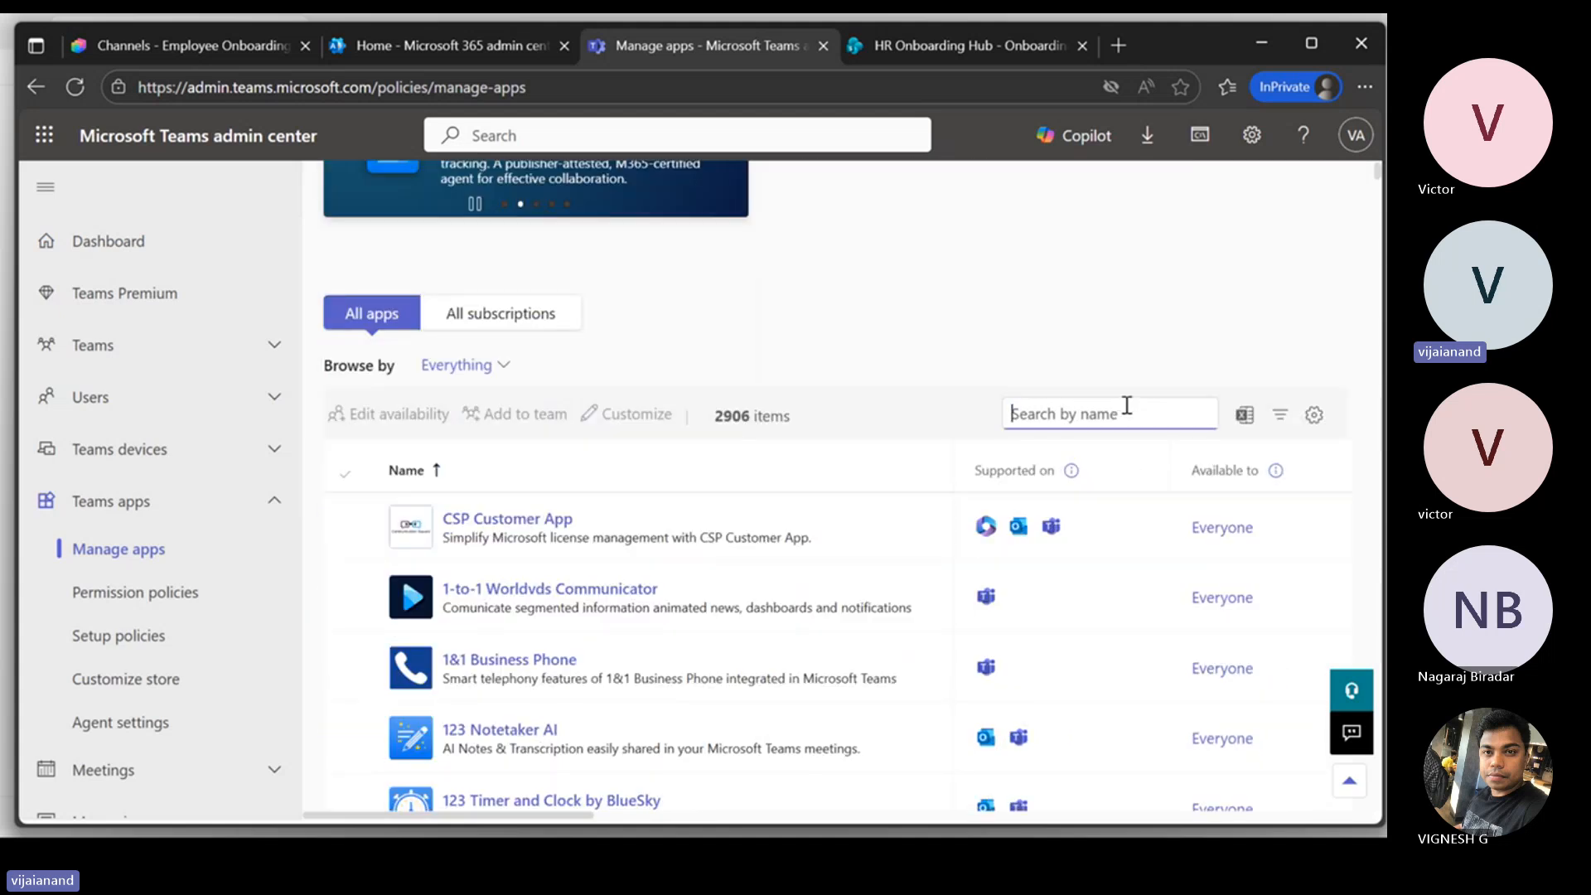
type("Employee")
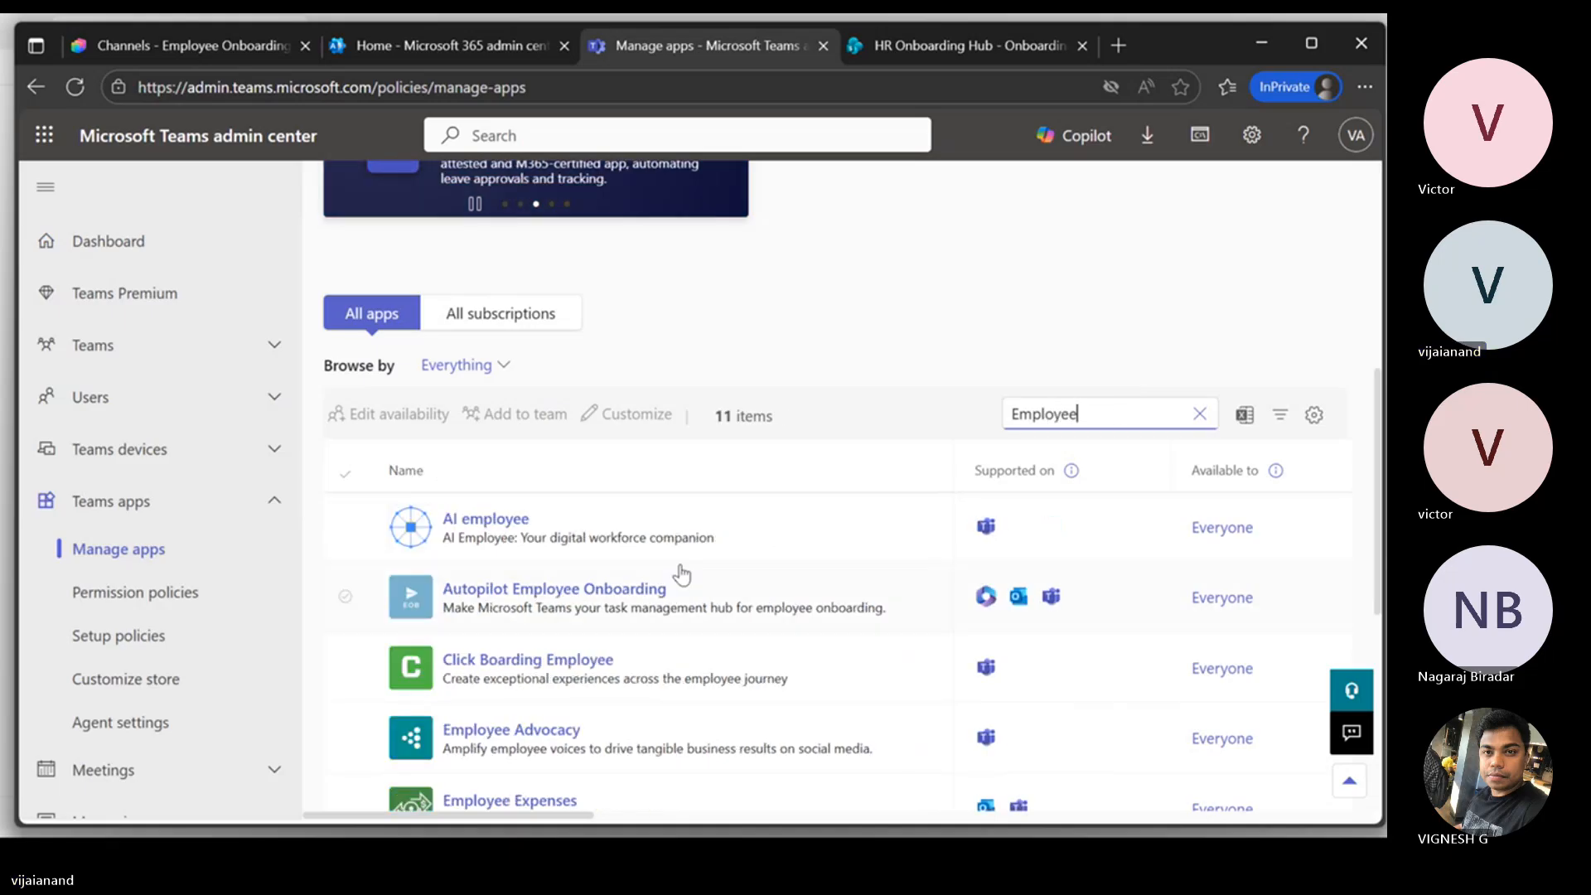
Step: Open the Employee Onboarding 360 app from the search results and review its version, availability and app details
scroll(675, 568, "down", 4)
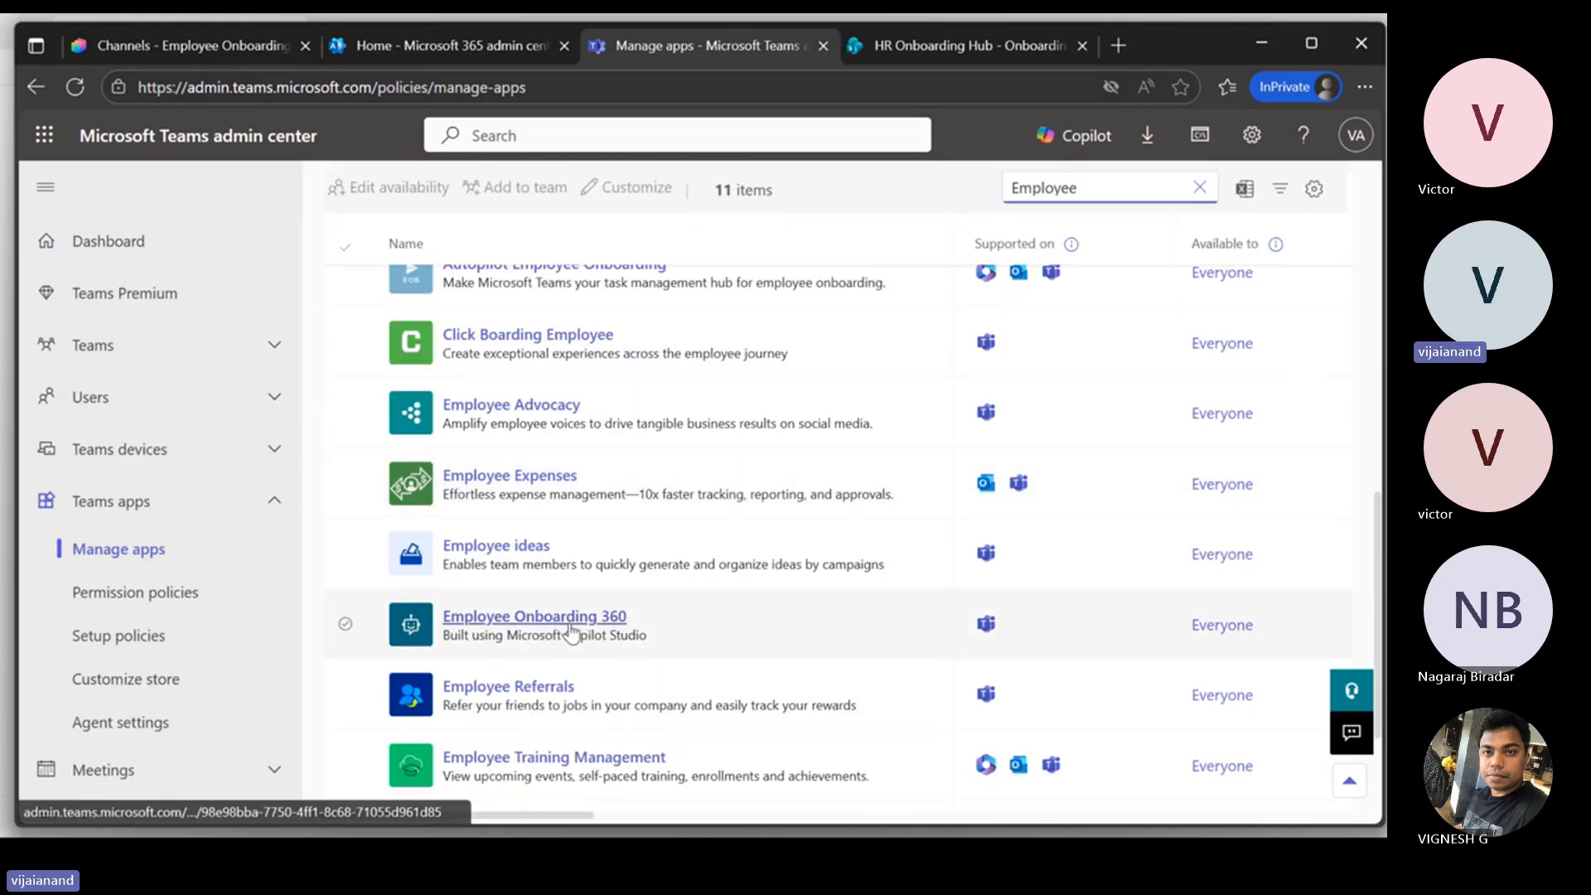
left_click(794, 626)
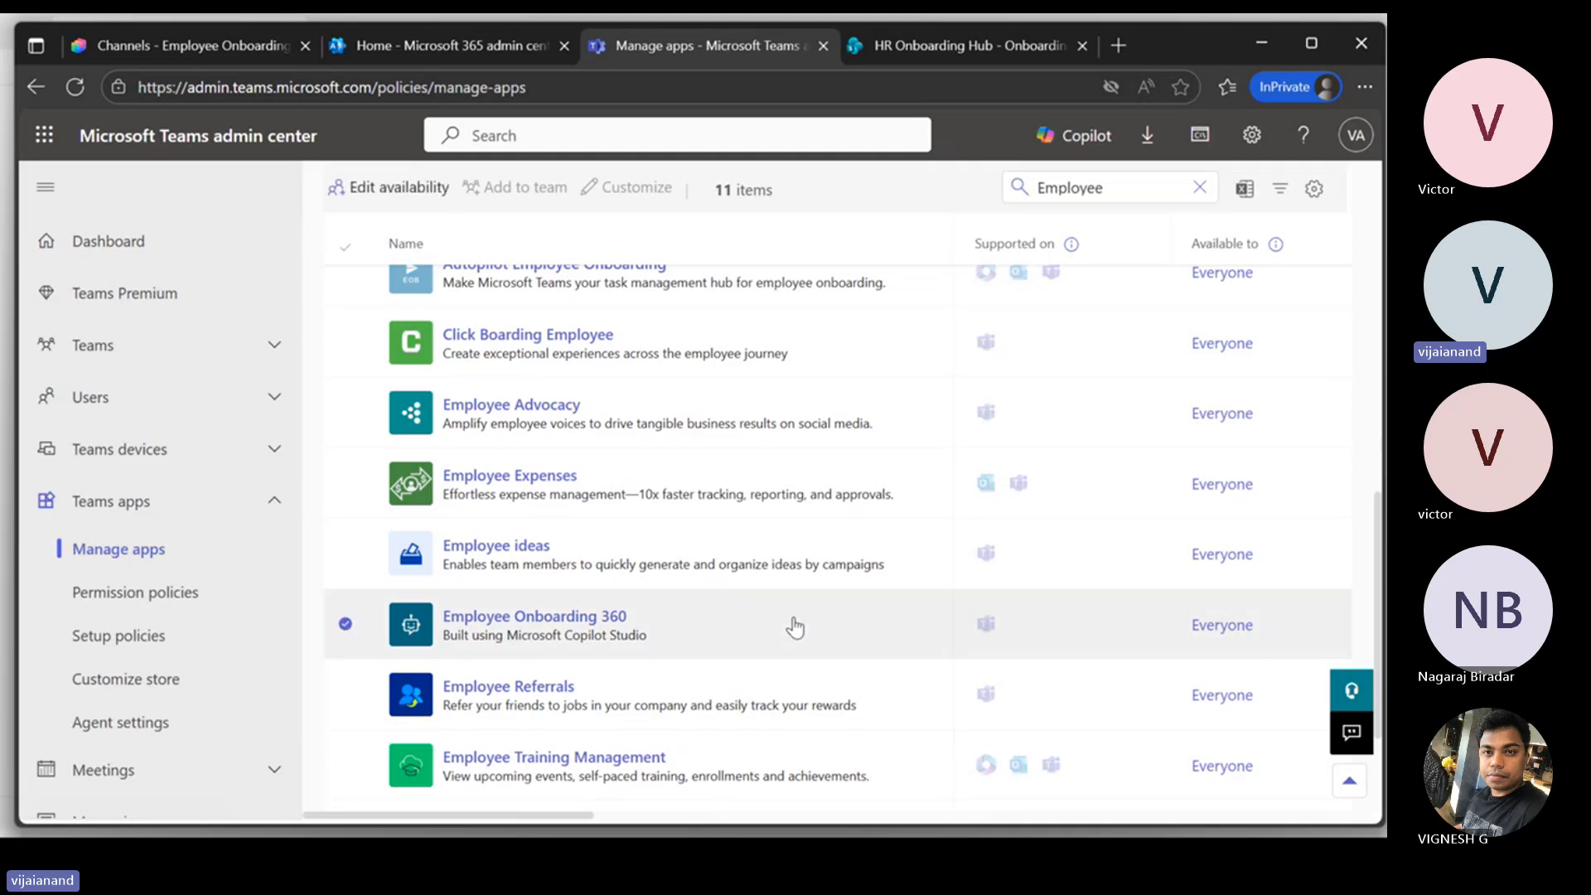
left_click(617, 620)
scroll(888, 464, "down", 3)
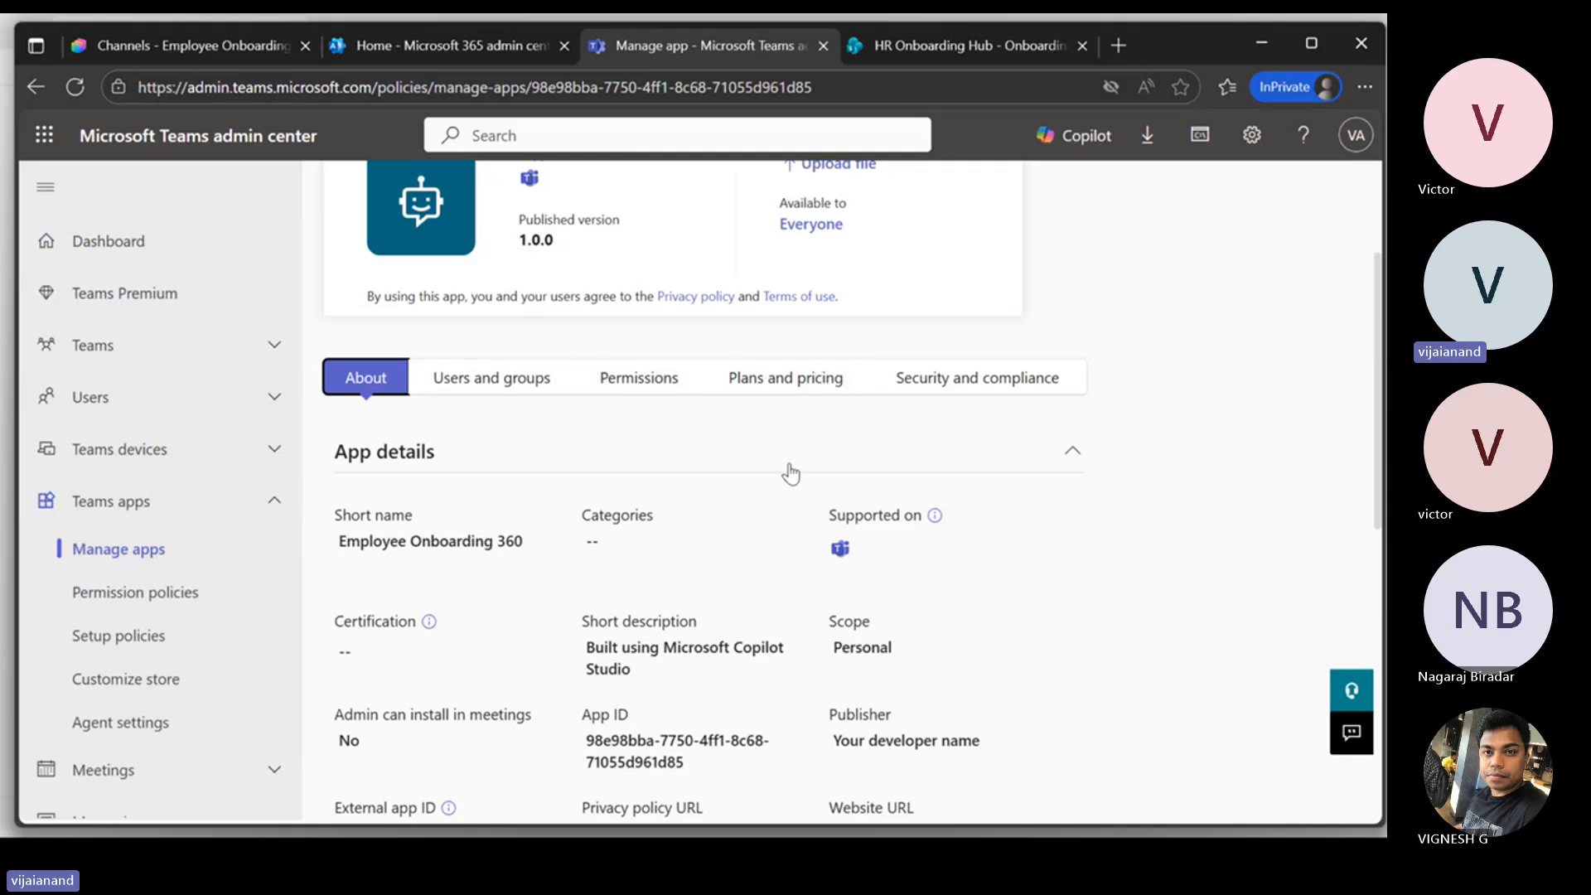
scroll(784, 474, "up", 3)
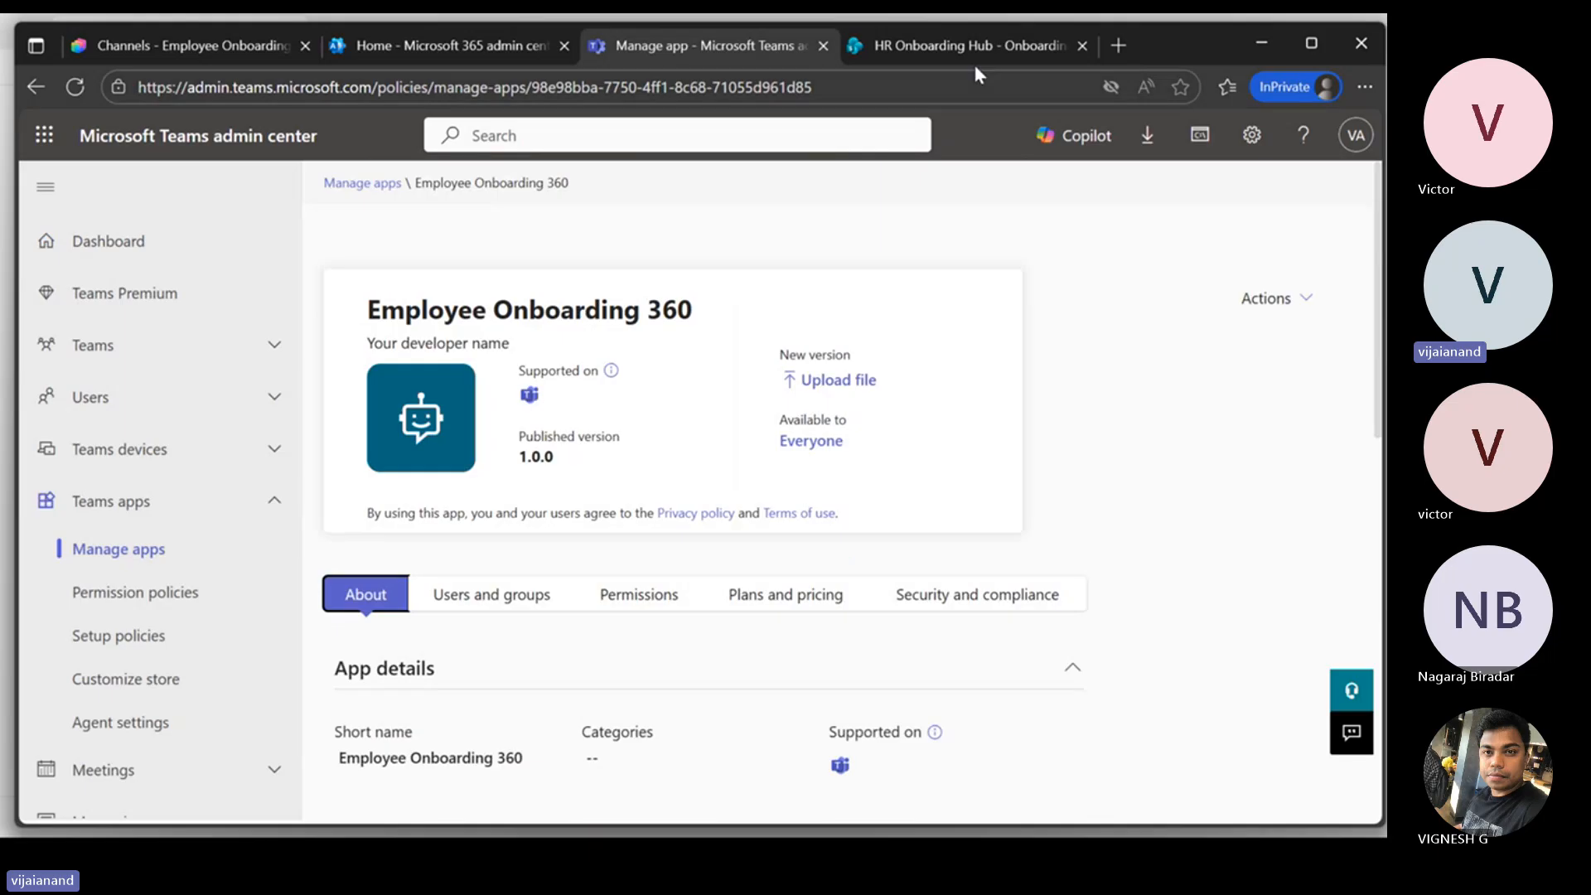
Step: Switch to the Microsoft 365 admin center, open the Agents overview and examine the agent registry and analytics
left_click(379, 48)
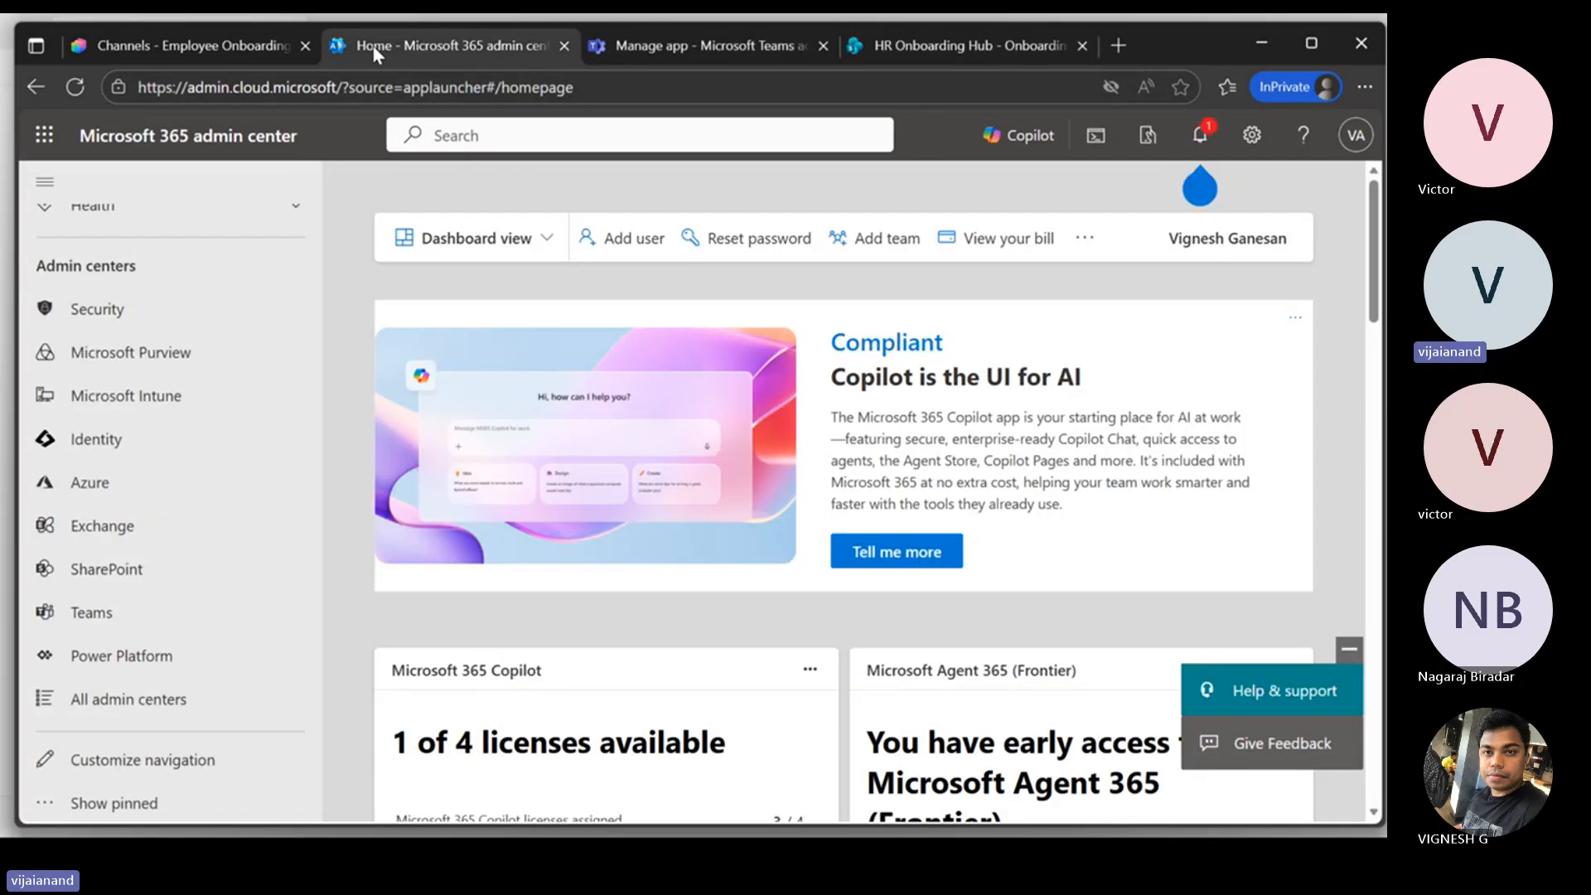
scroll(282, 354, "up", 6)
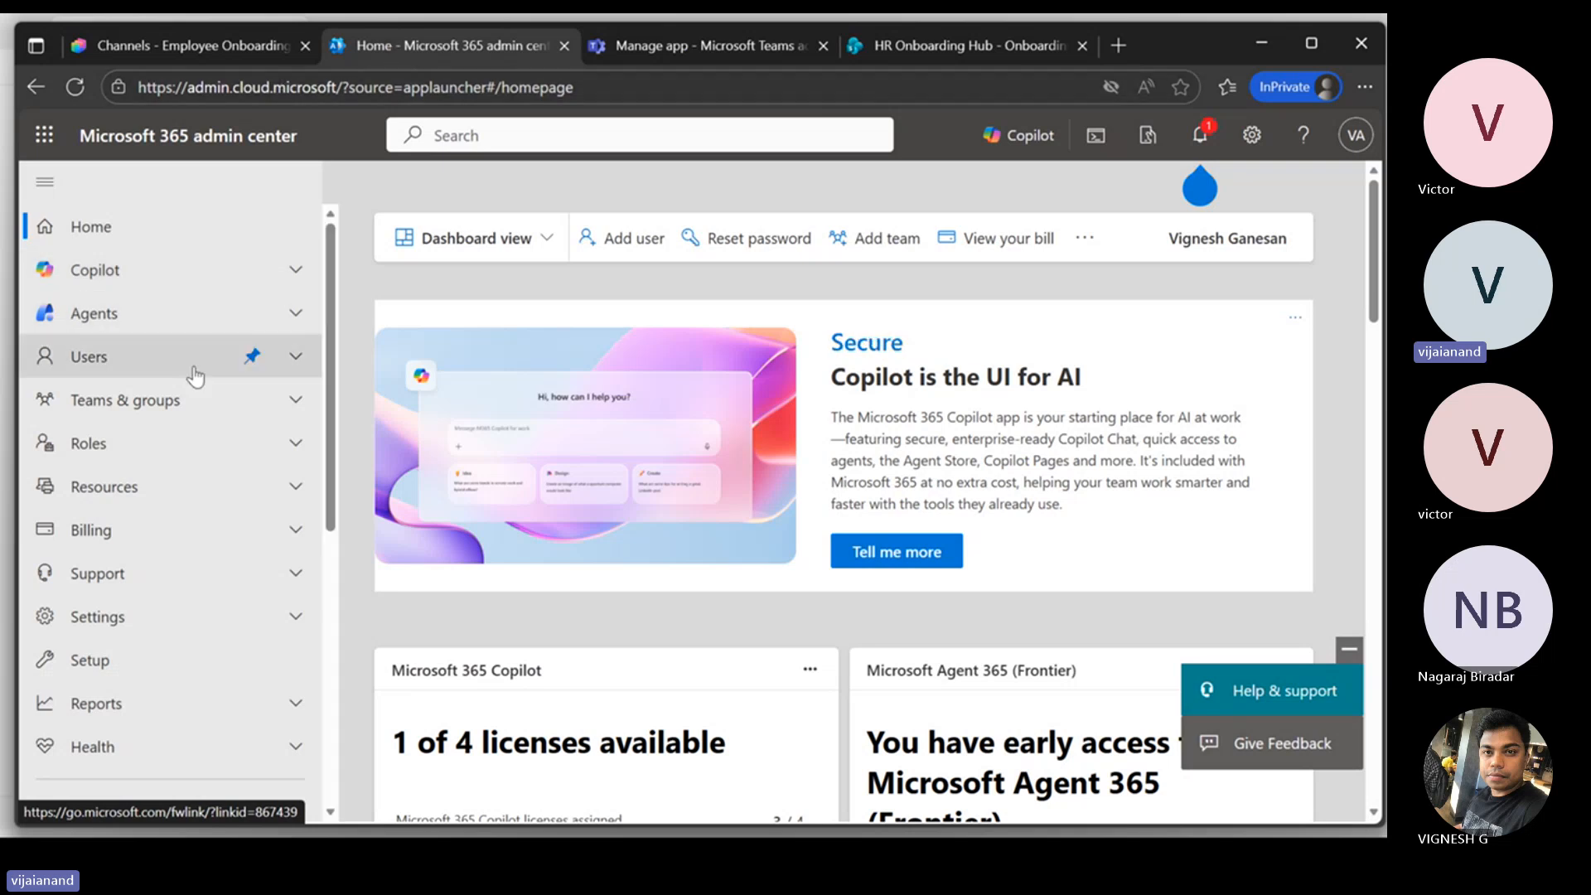
left_click(97, 318)
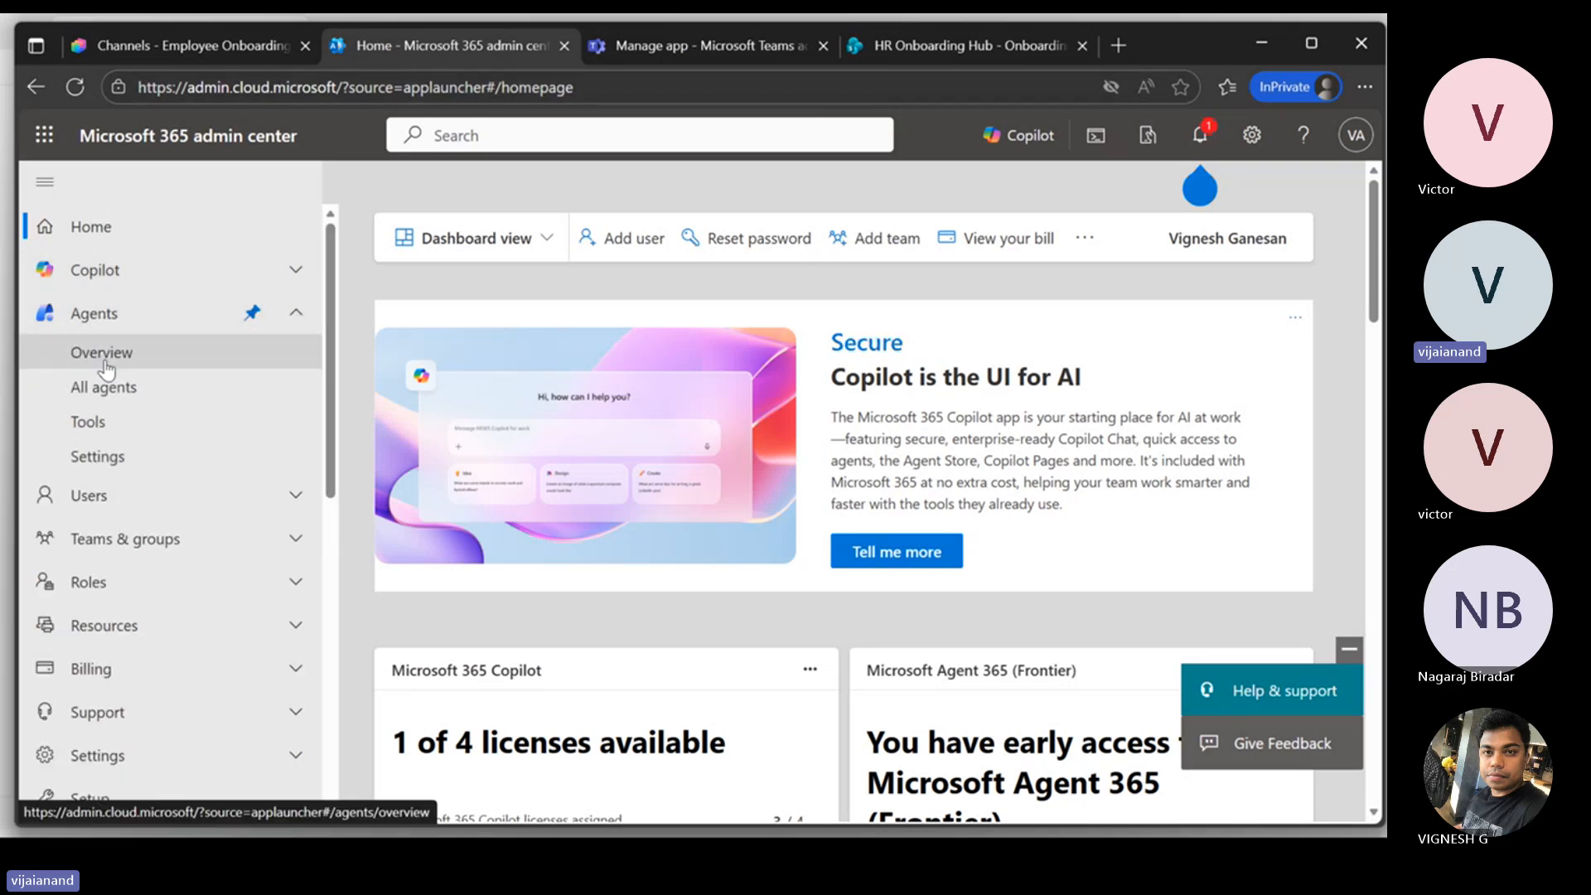
left_click(104, 363)
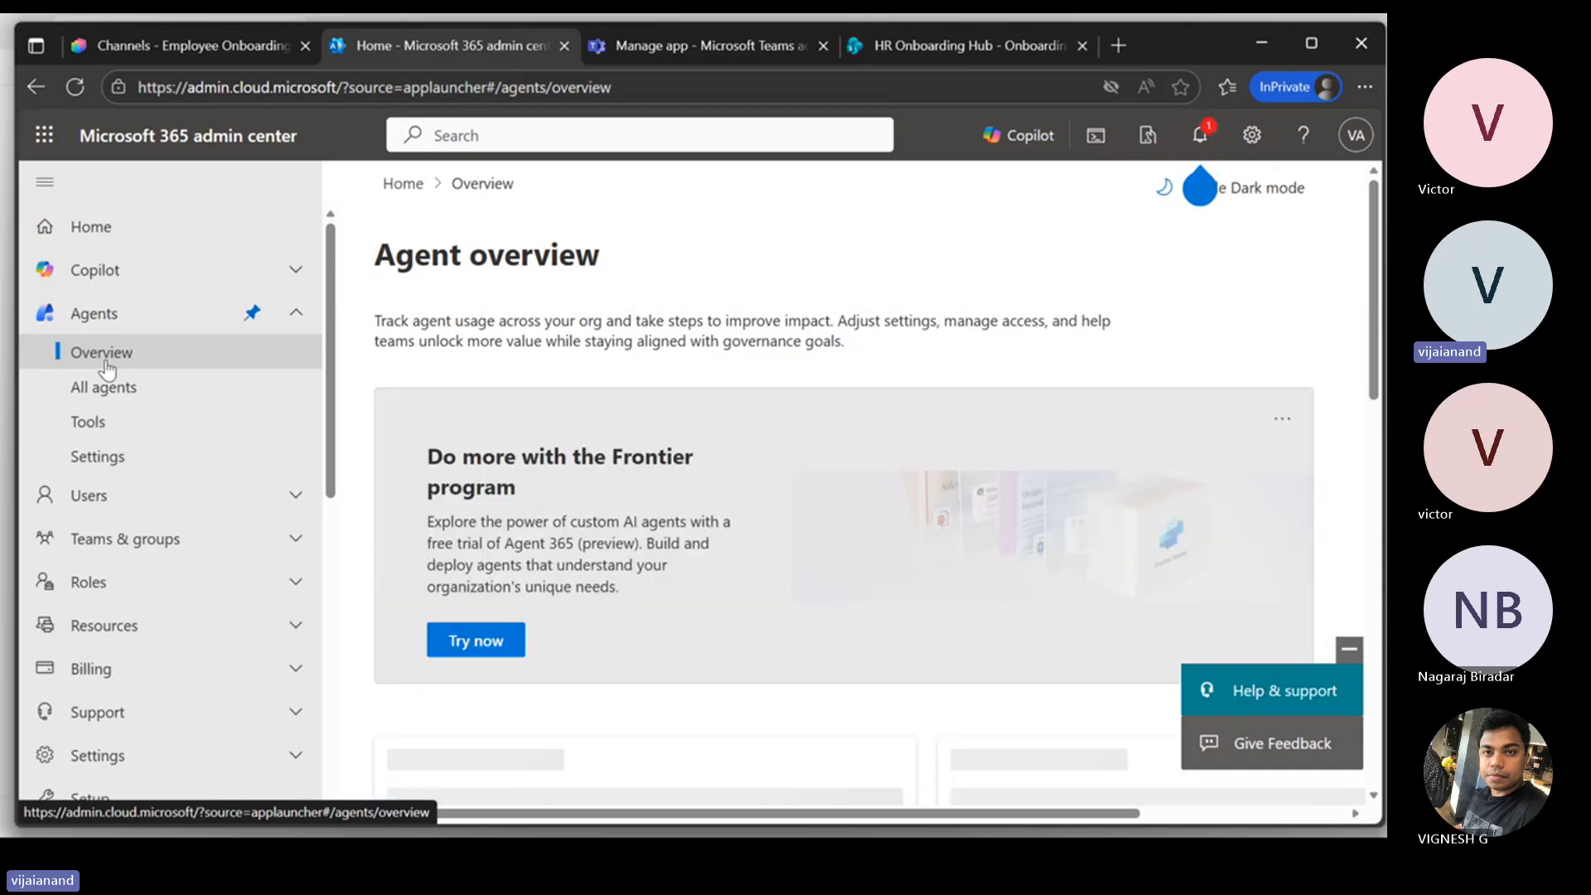
scroll(792, 429, "down", 3)
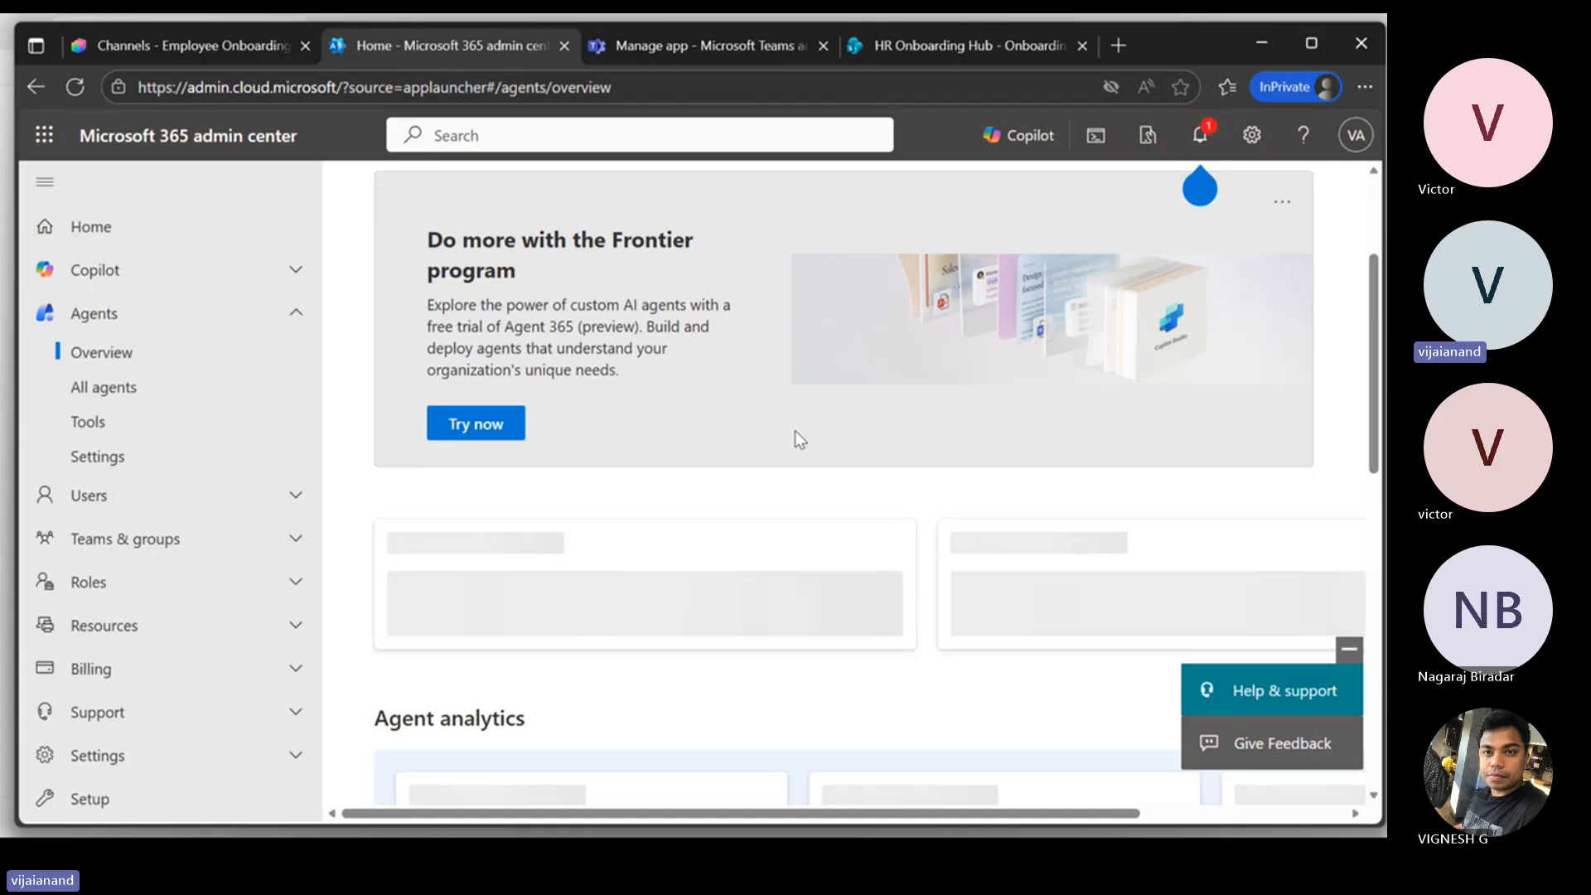
scroll(806, 449, "down", 3)
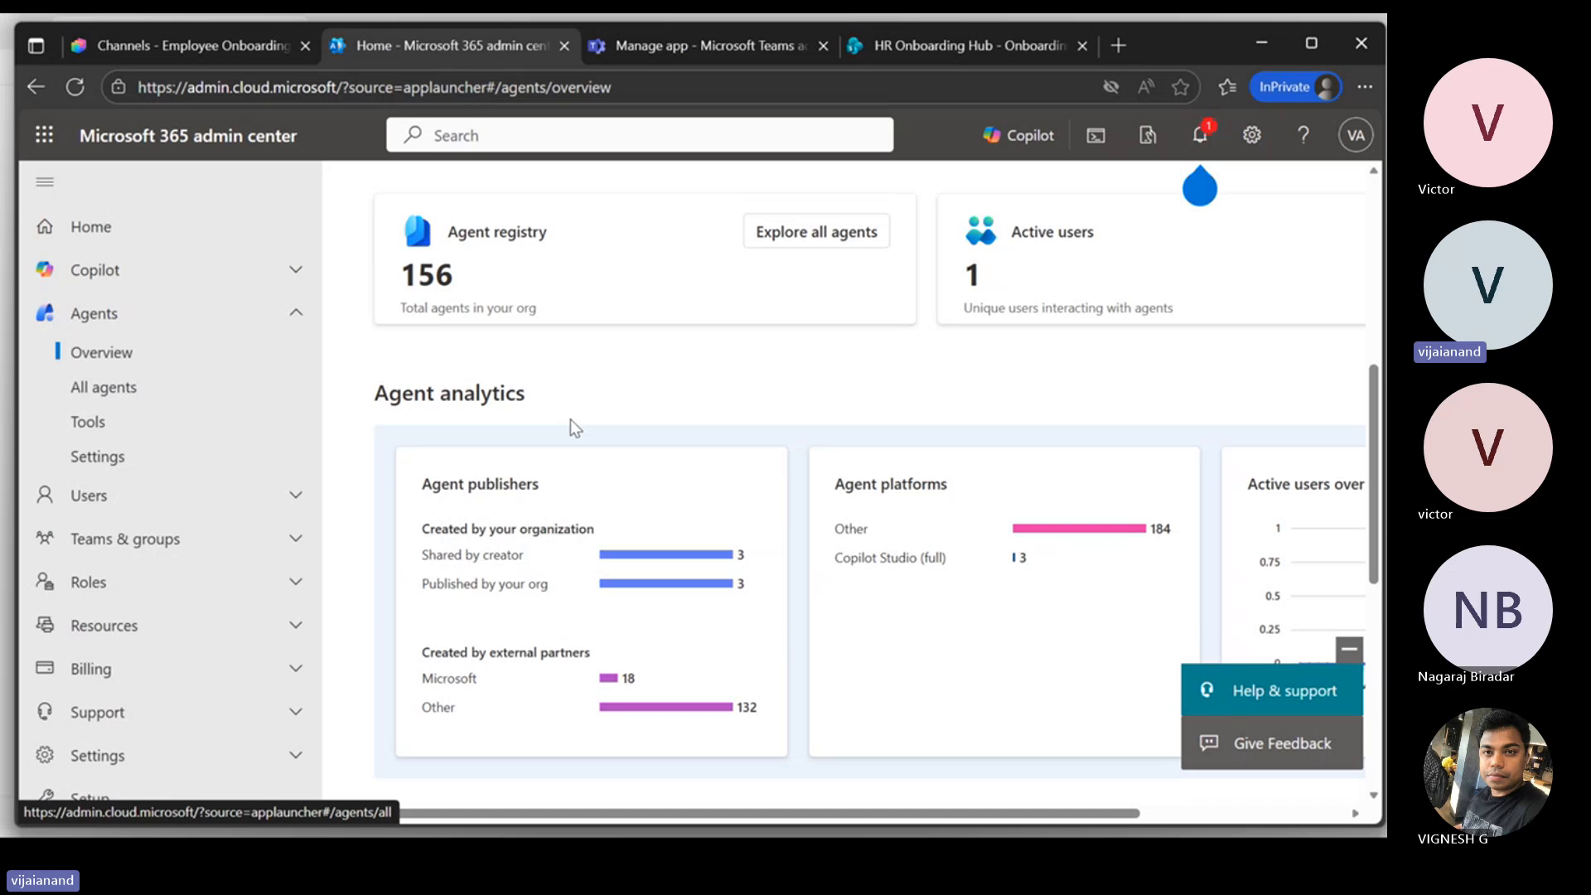
scroll(657, 519, "down", 5)
scroll(658, 526, "up", 6)
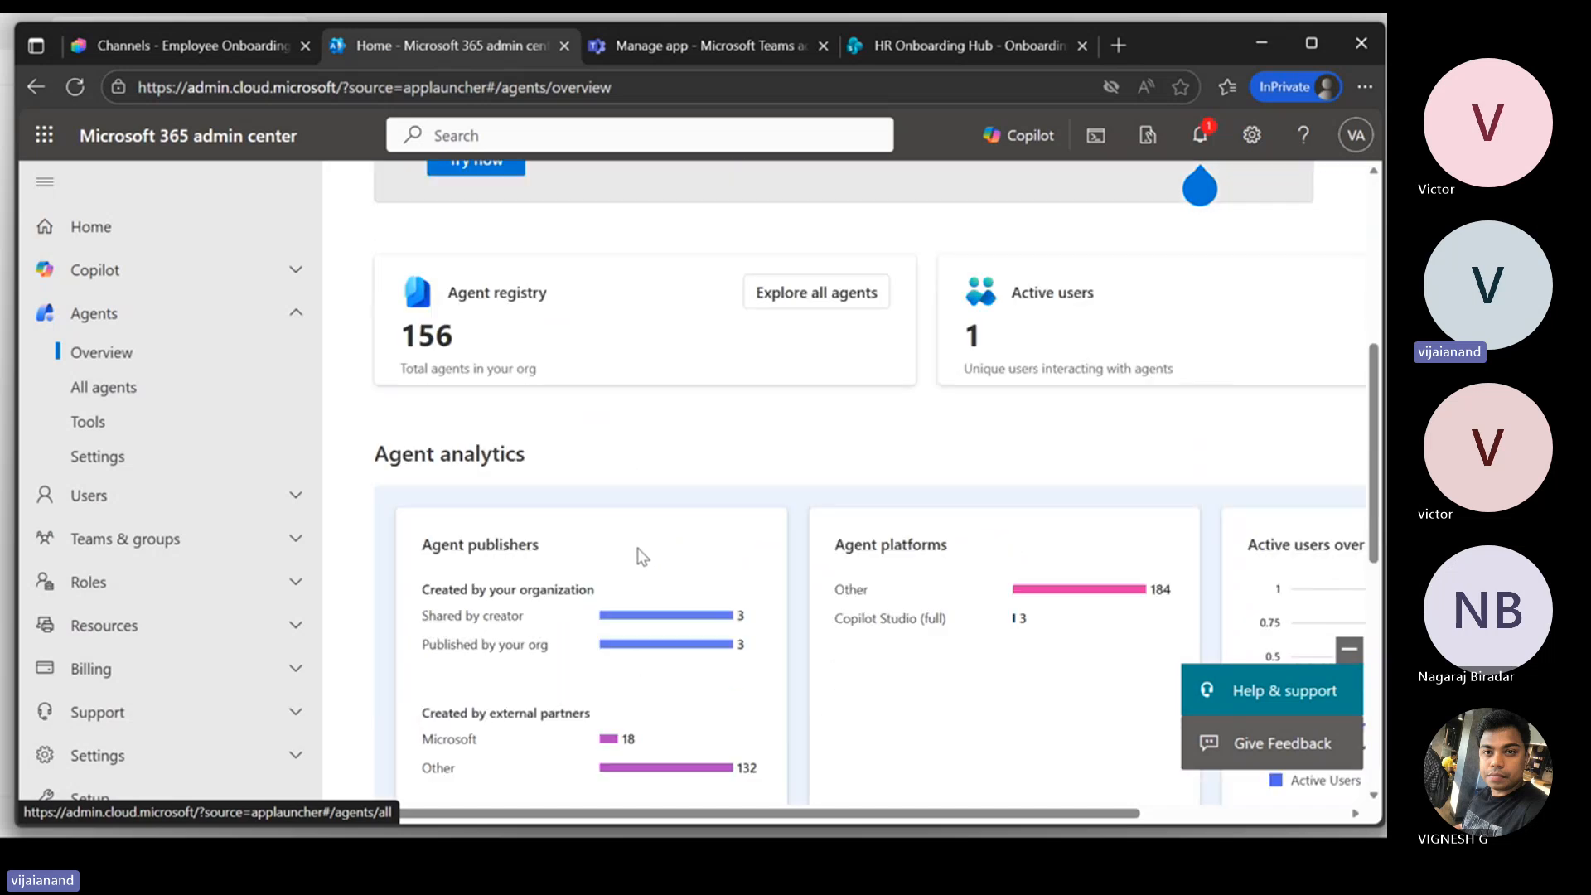
Step: Open the All agents registry and search it for "Employee"
left_click(185, 390)
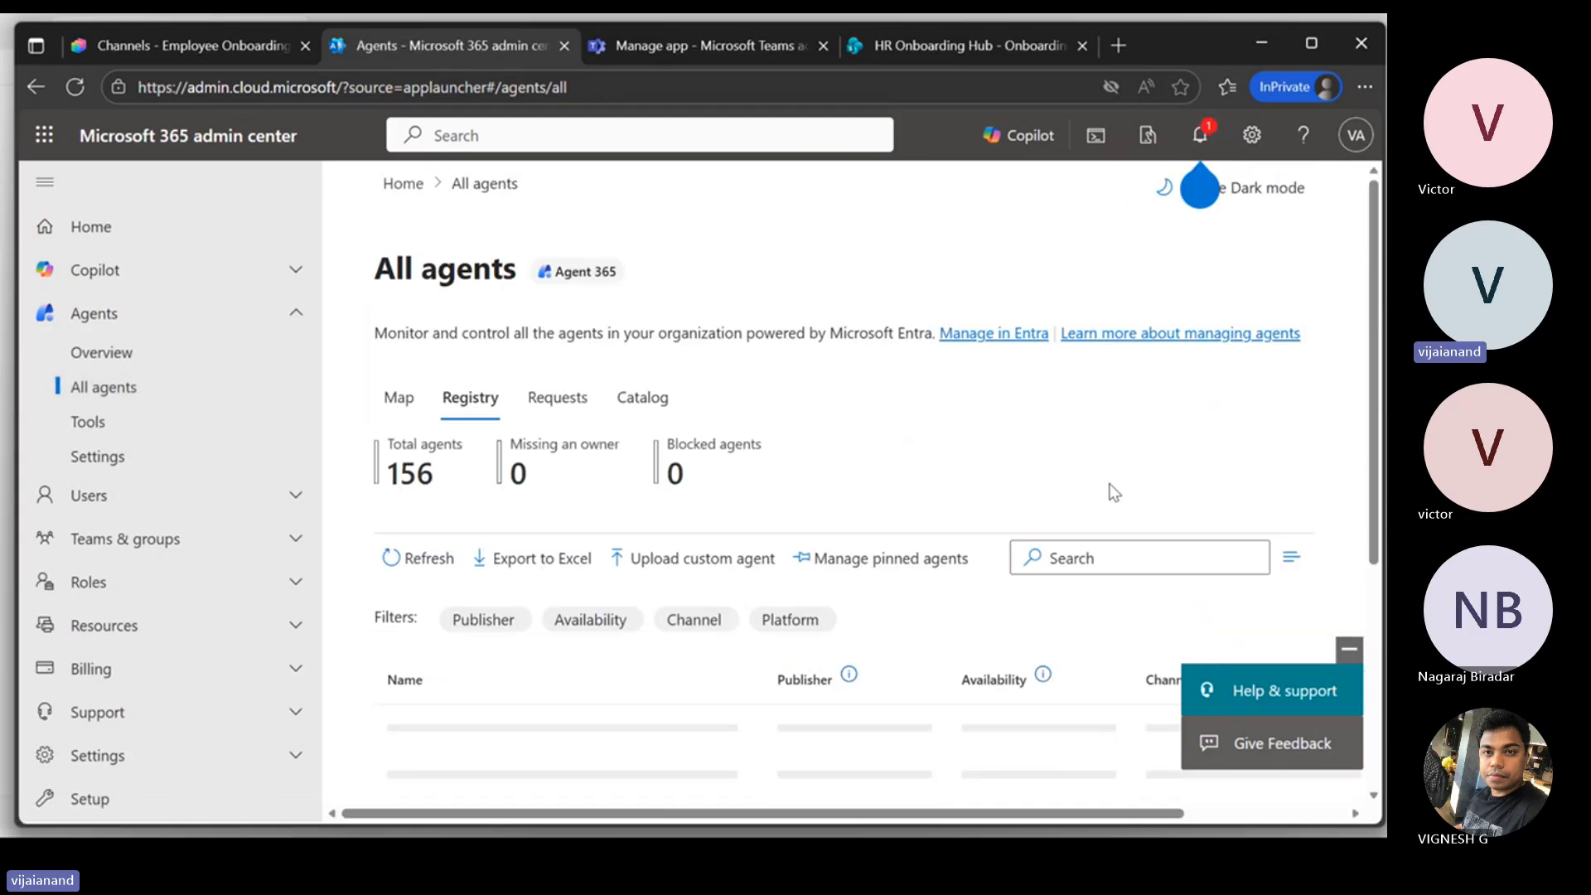
left_click(1111, 551)
type("Emop")
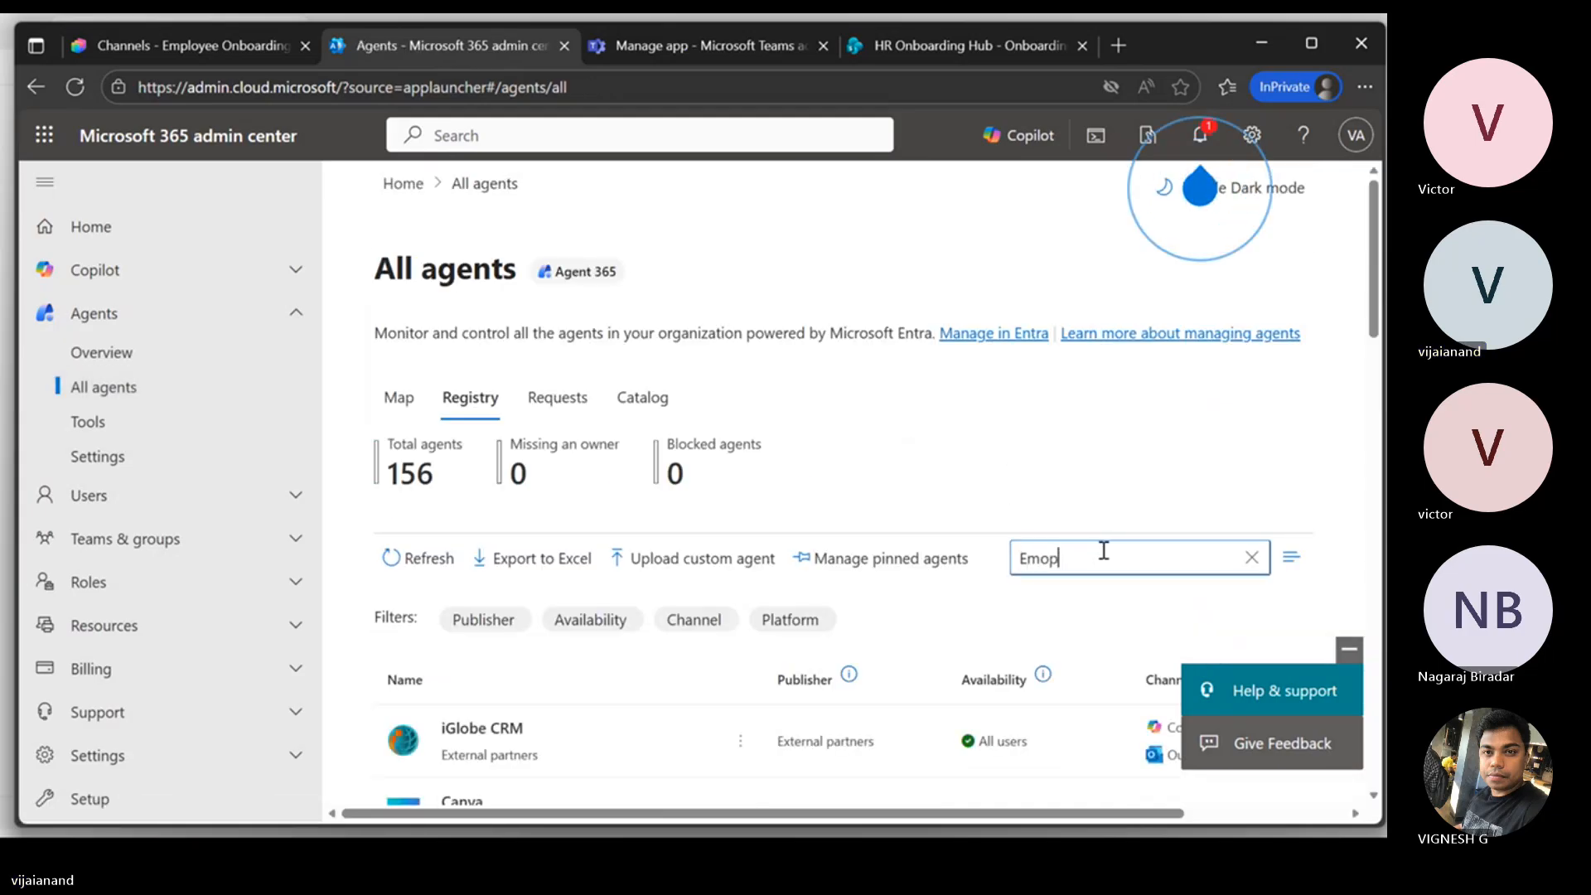
key("BackSpace")
type("ployee")
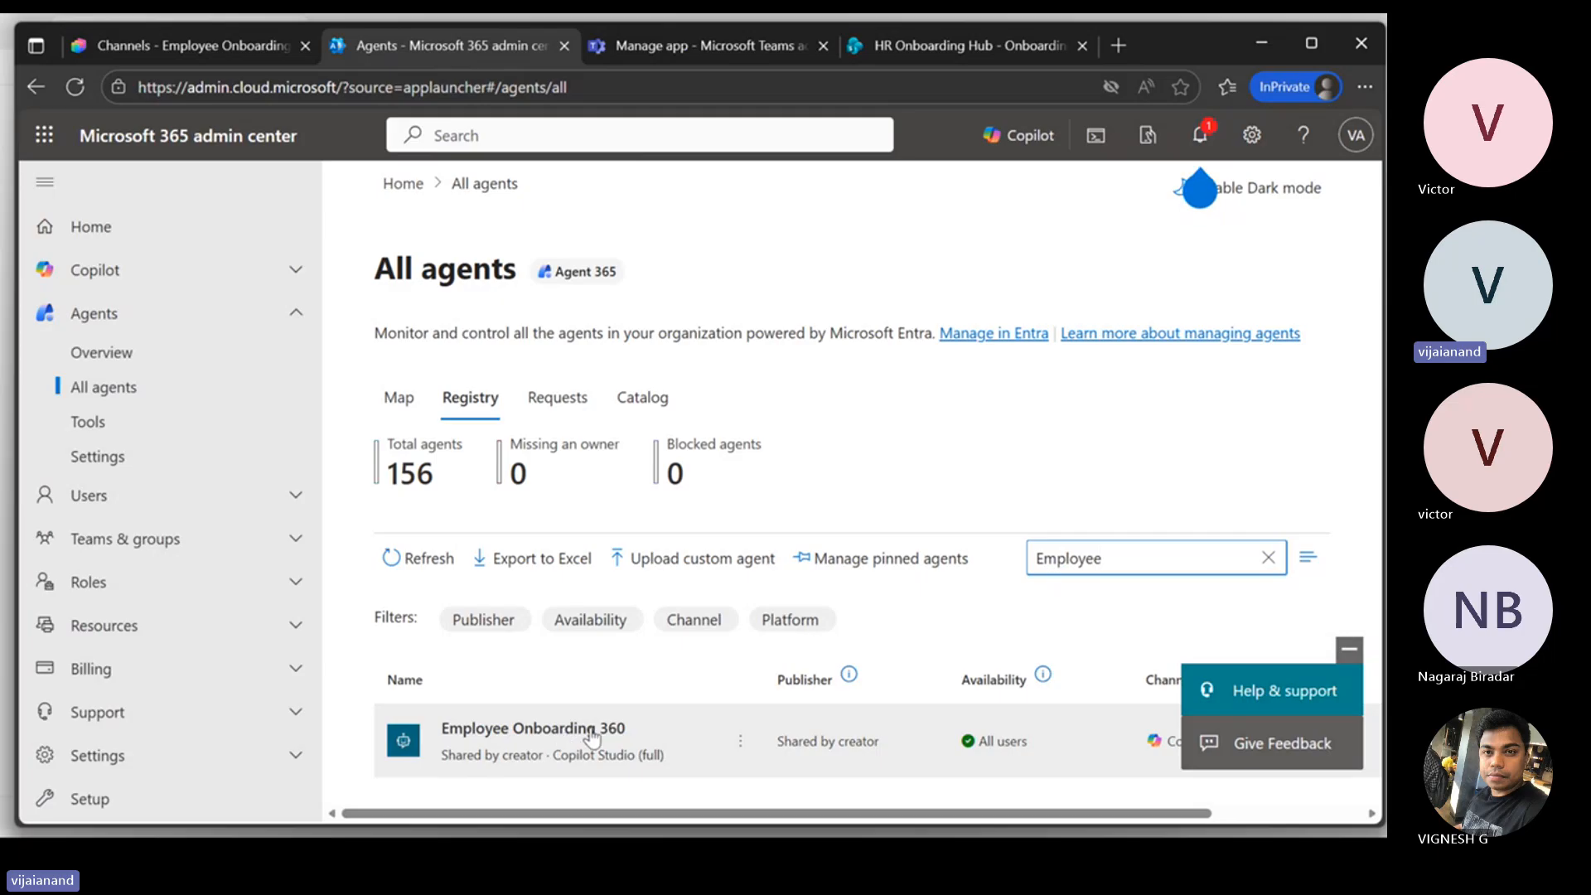
Step: Switch to Copilot Studio, close the Teams app store submission details and reopen the Teams and Microsoft 365 Copilot channel
left_click(244, 47)
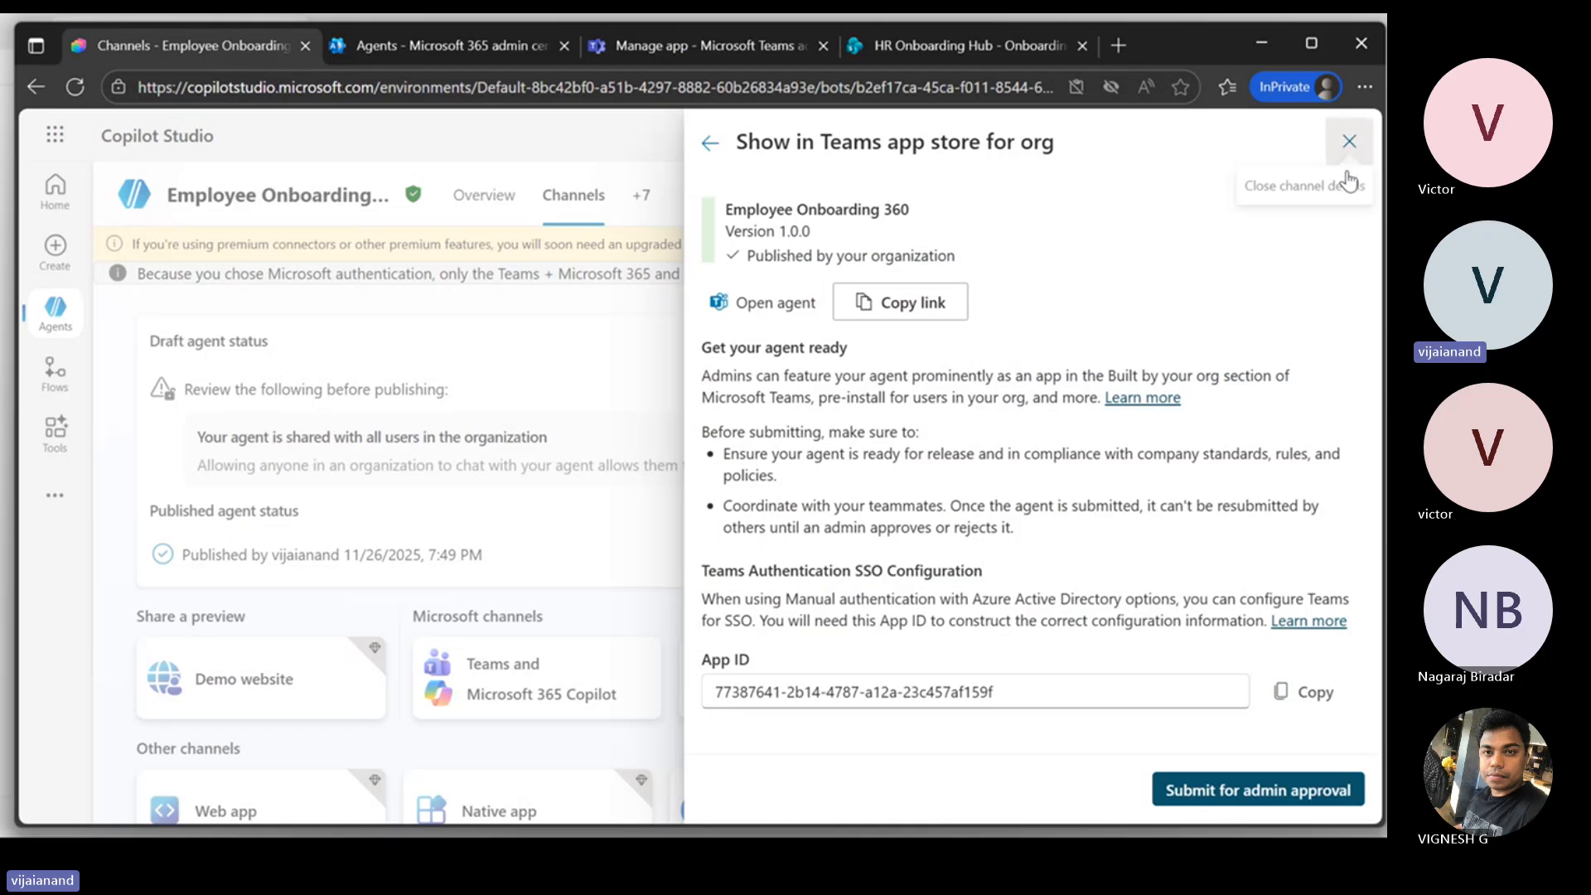
left_click(1348, 142)
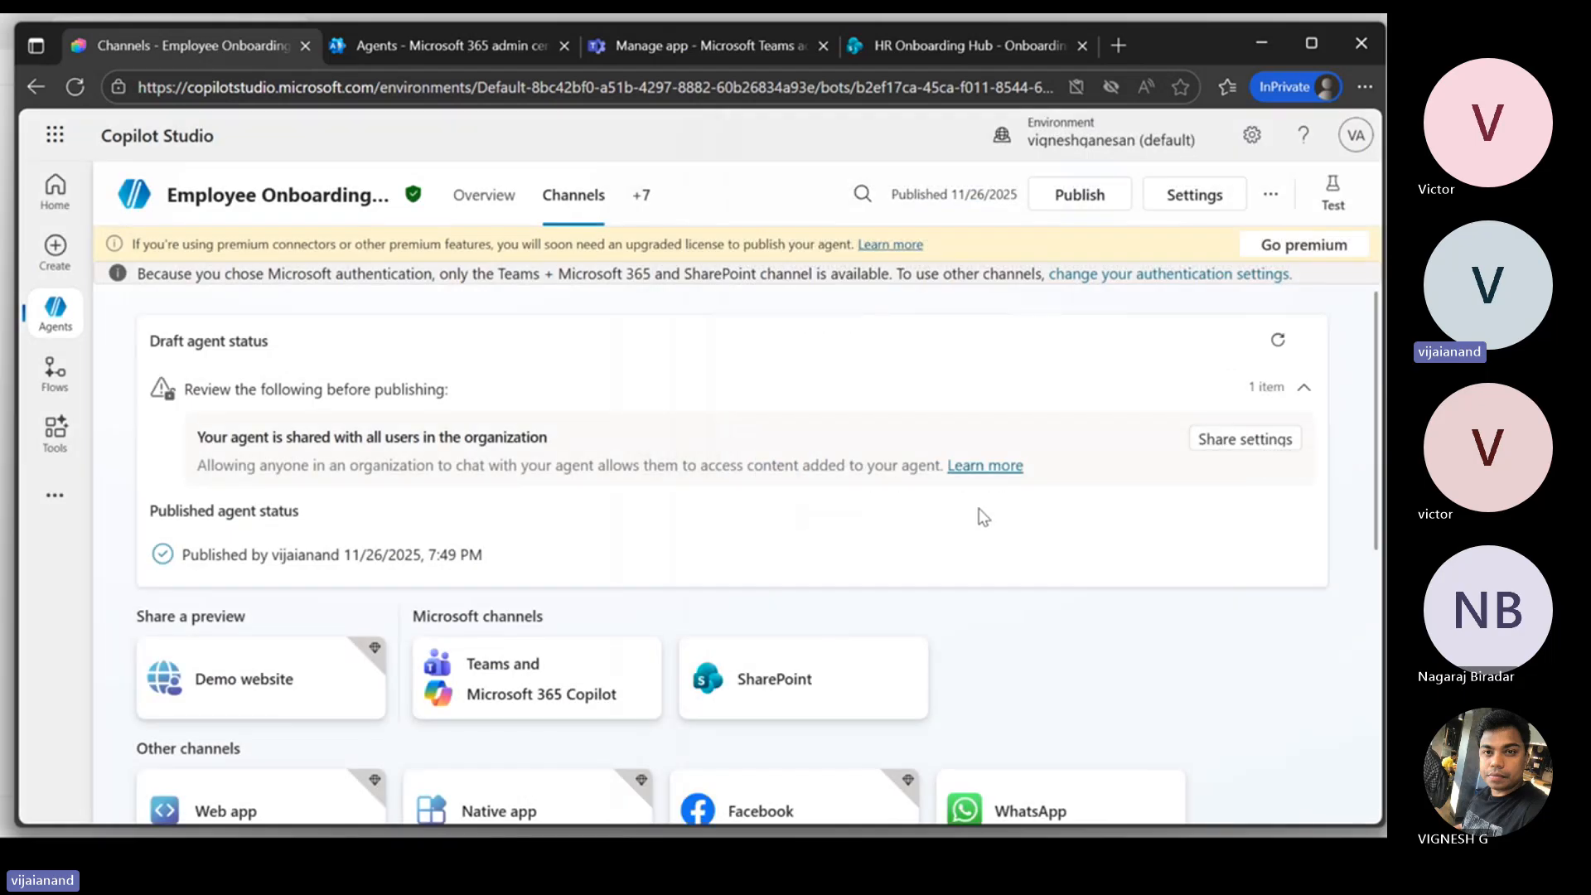
left_click(487, 696)
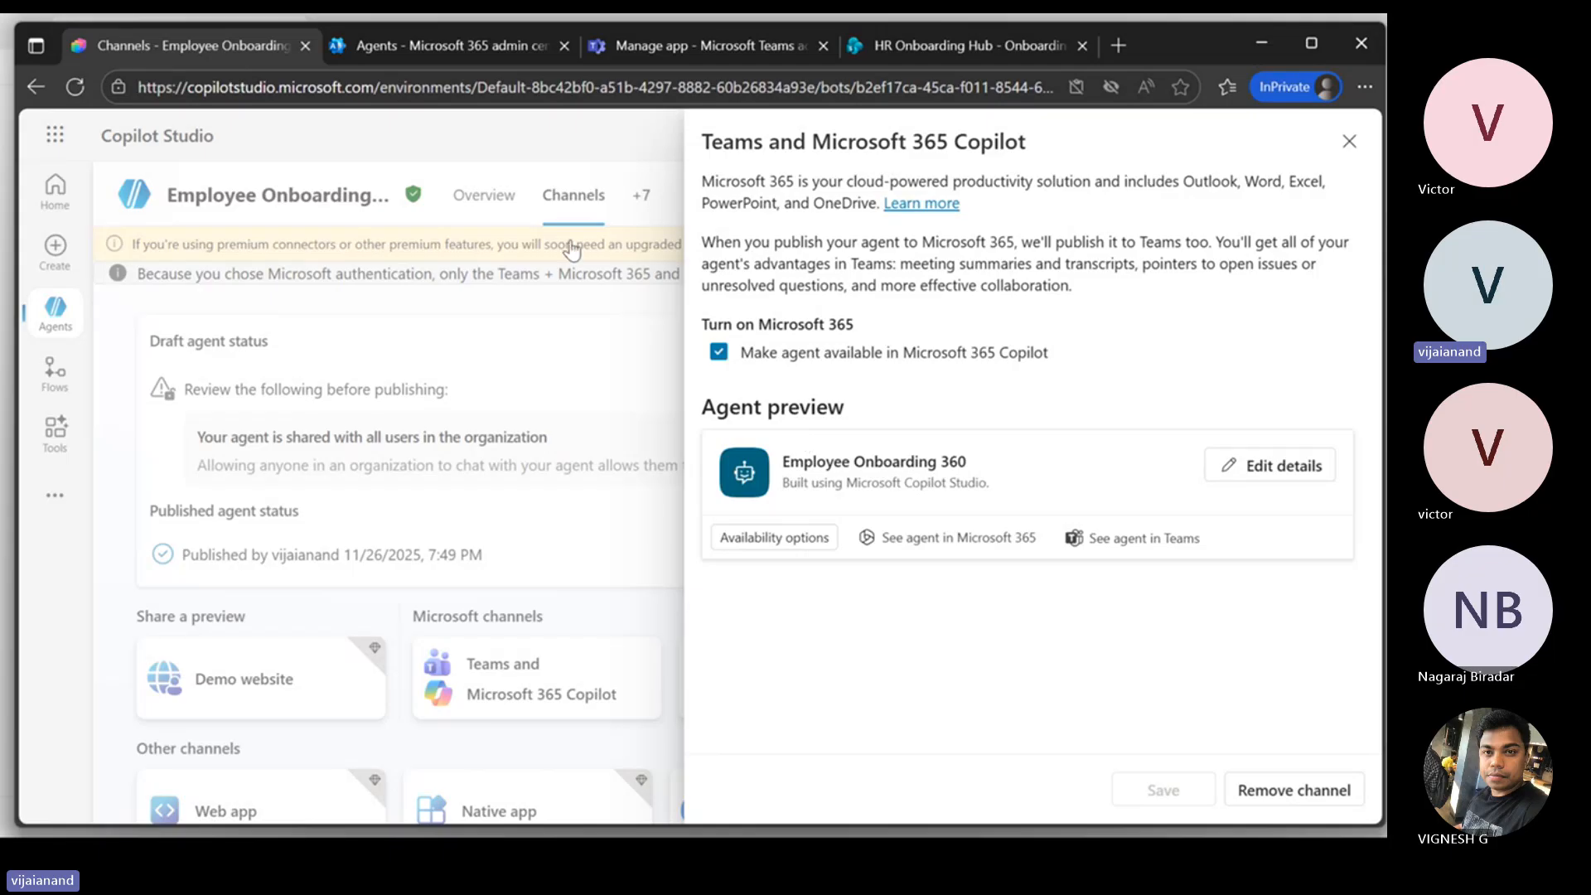
left_click(431, 40)
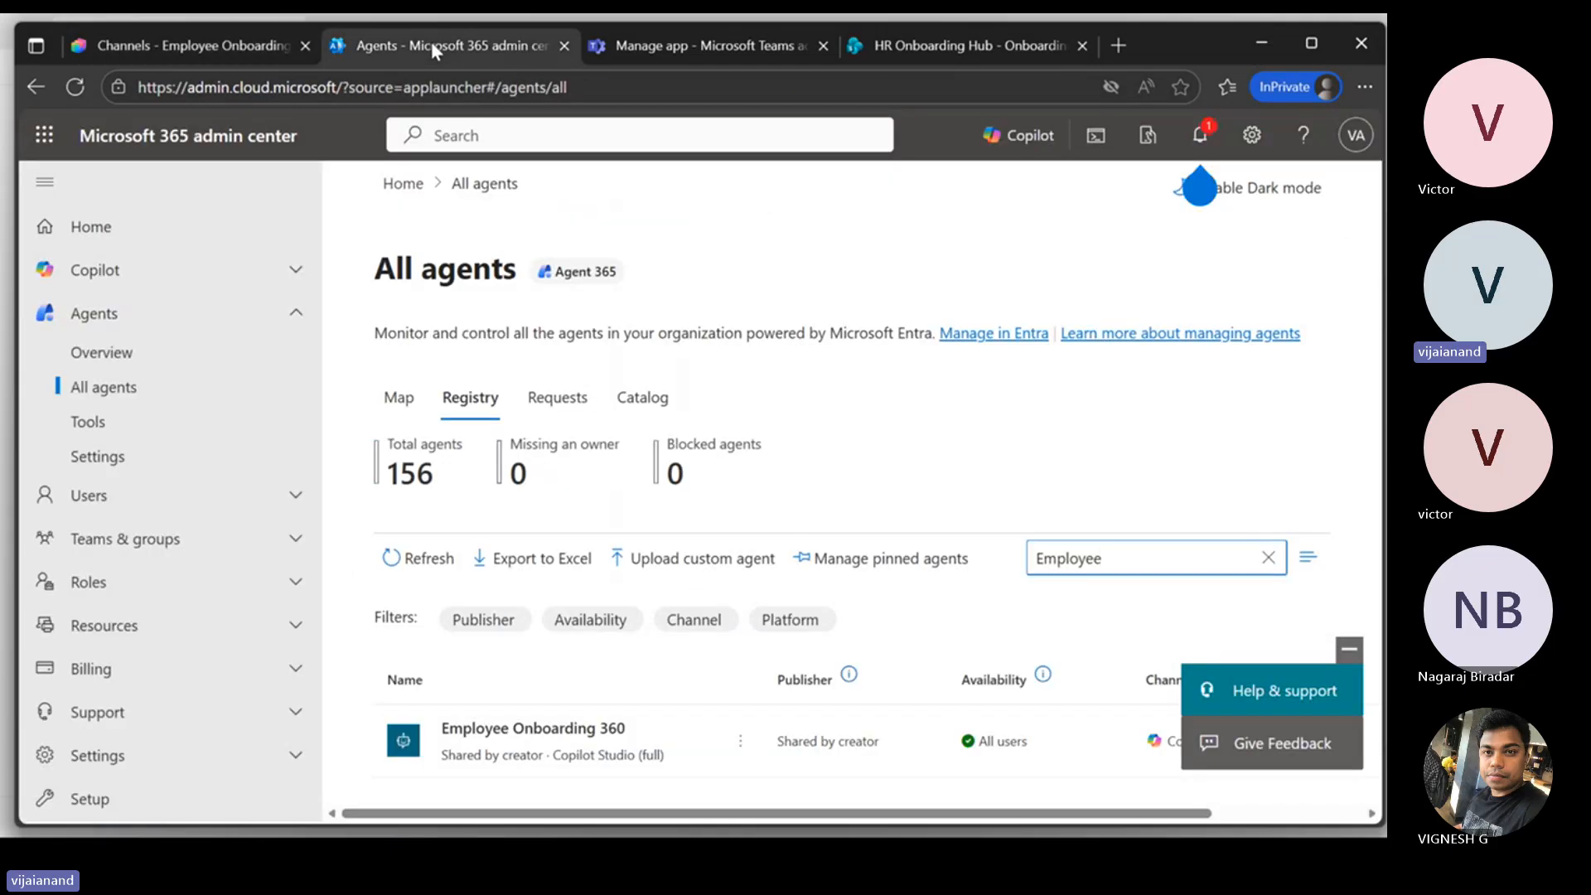
left_click(771, 50)
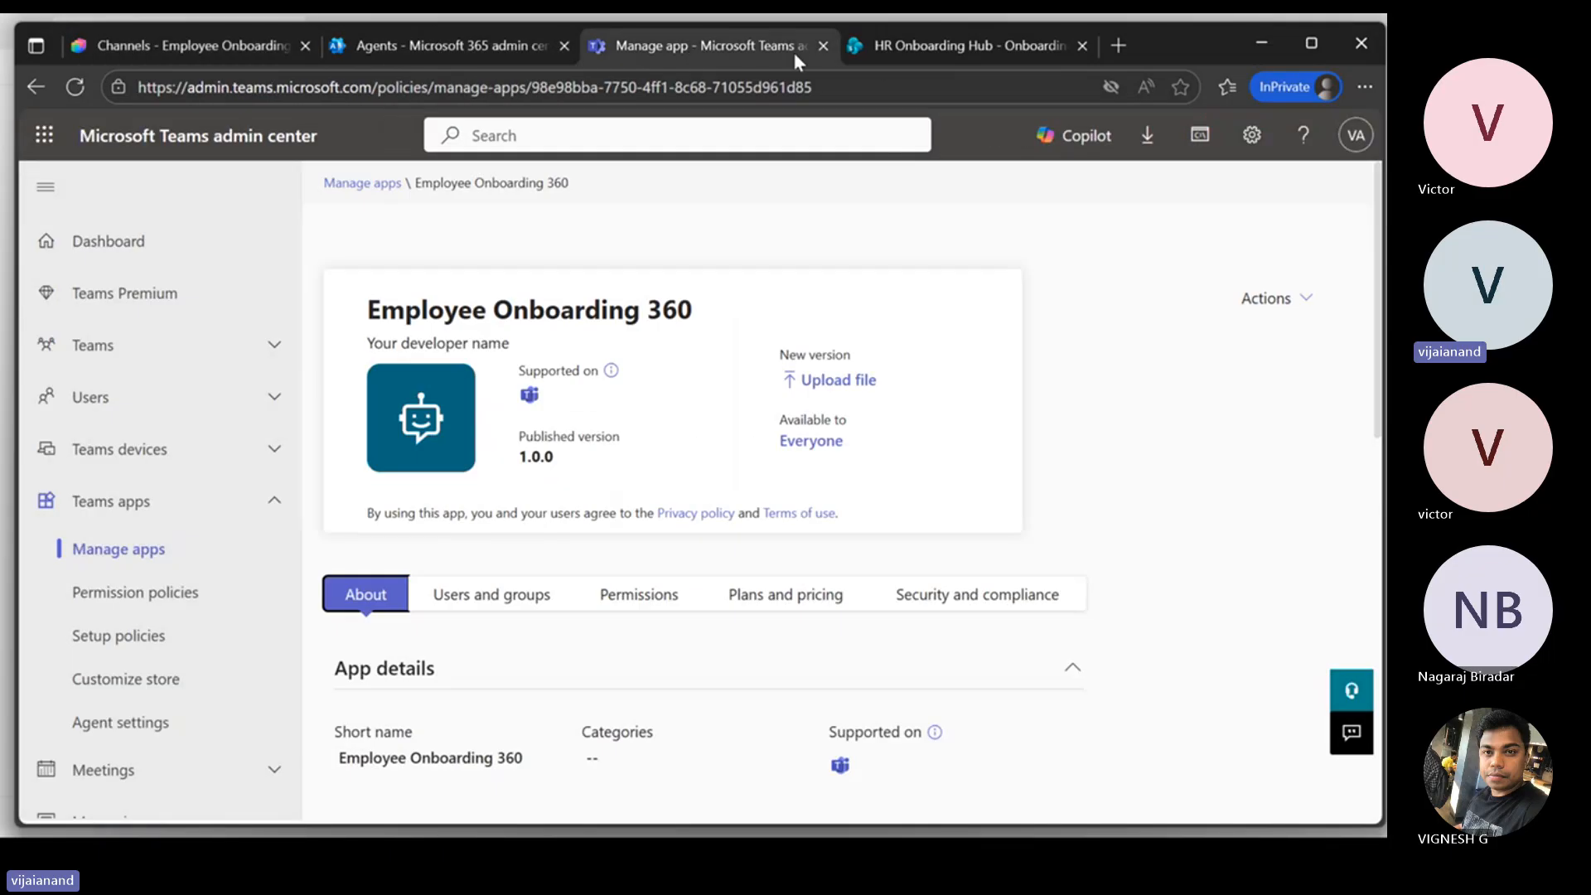
left_click(226, 55)
Step: Open Microsoft 365 Copilot from office.com in a new browser tab and browse your agents in the Agent Store
left_click(1118, 46)
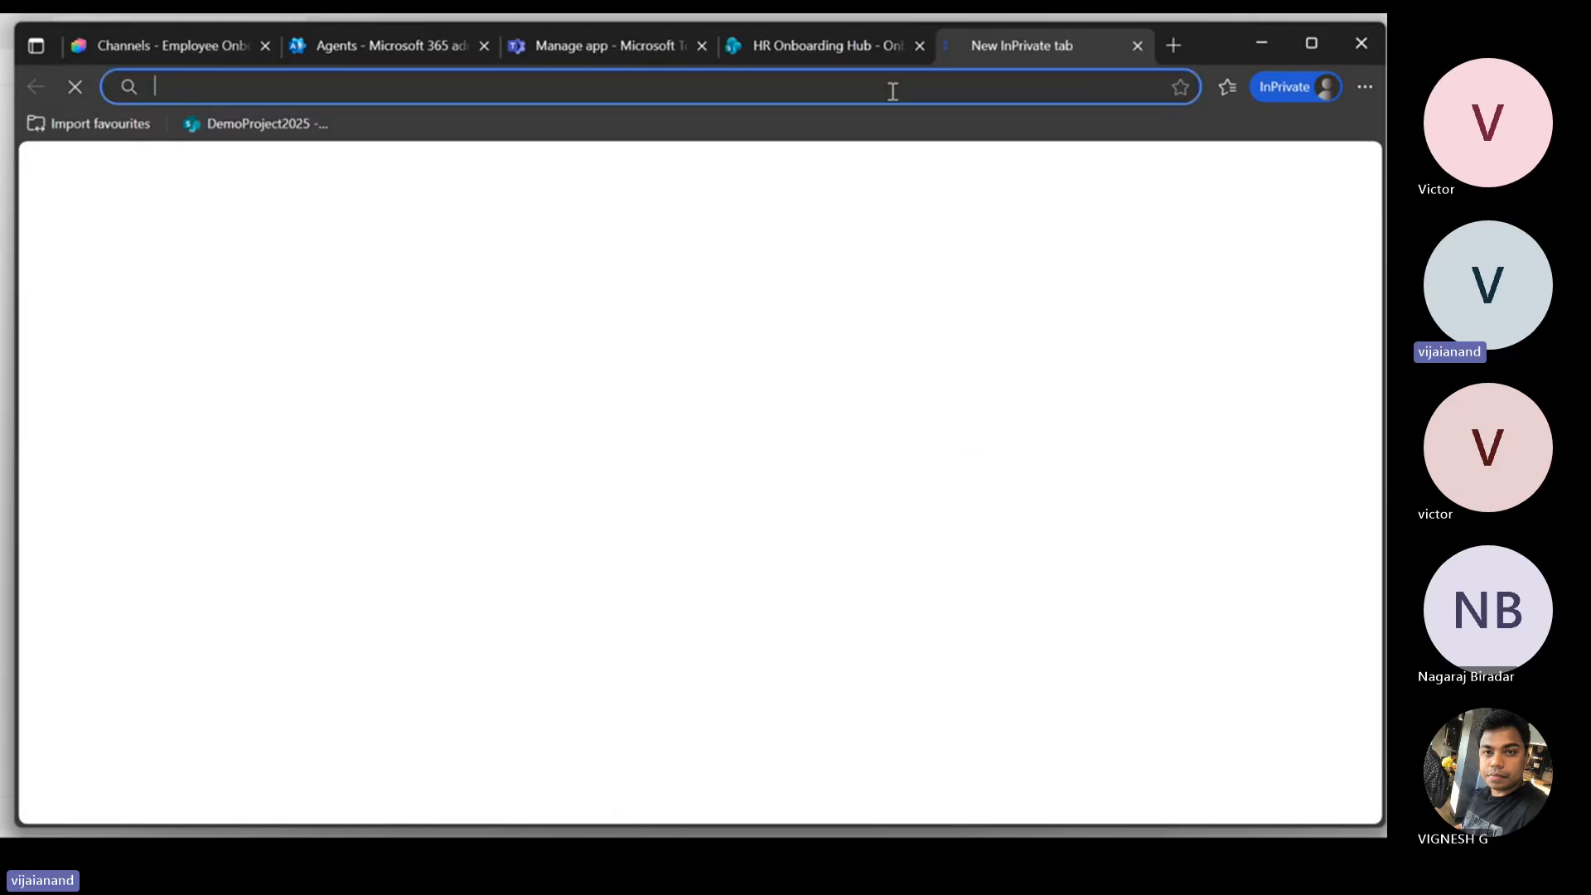
type("office.com")
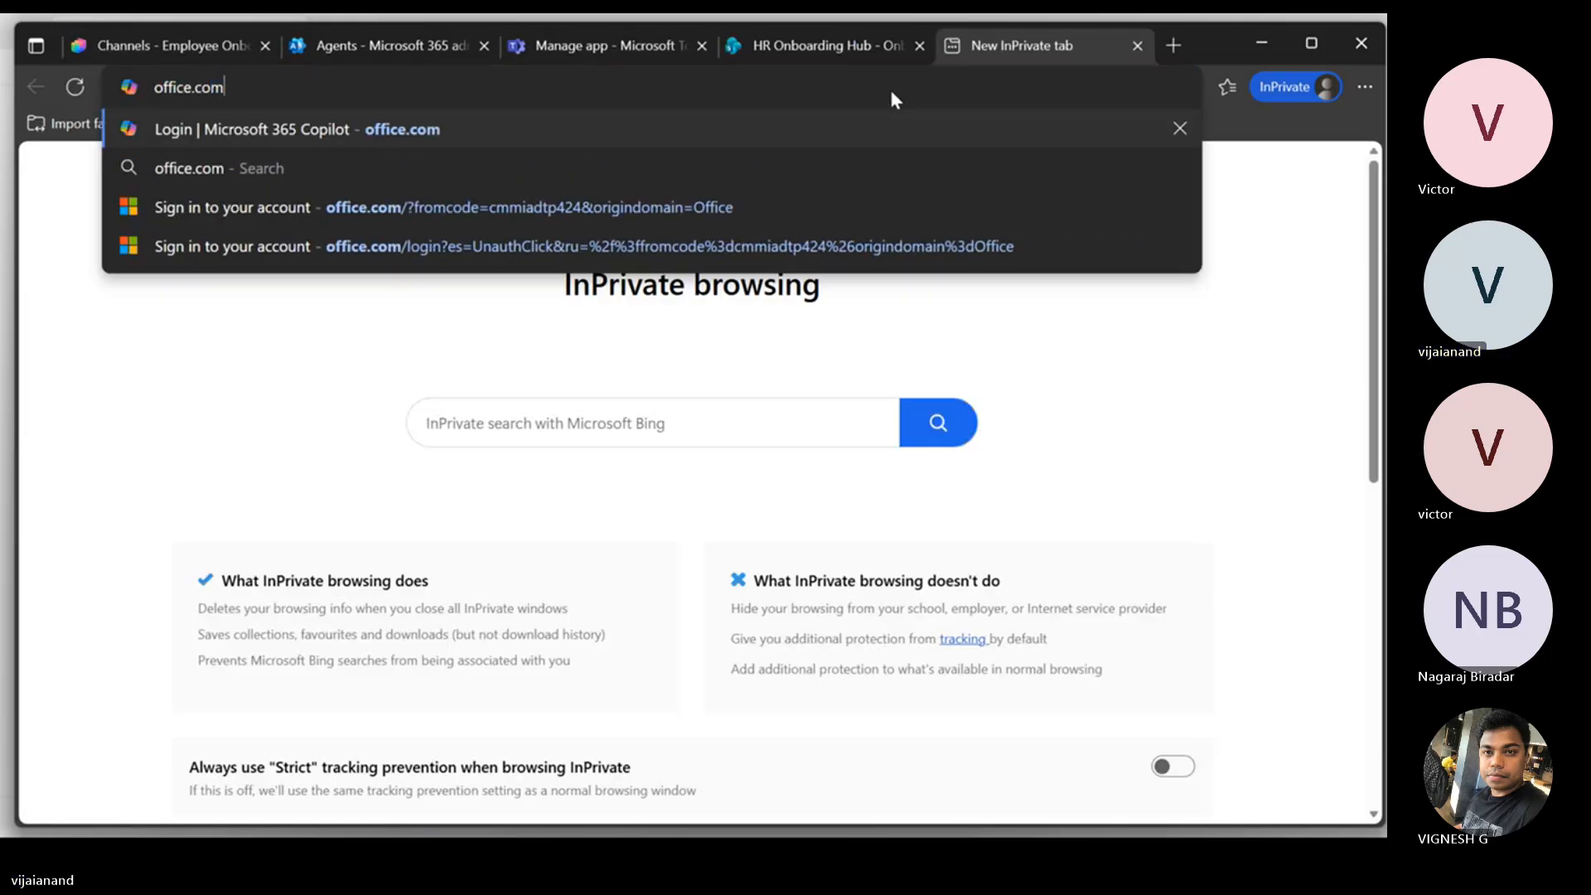
key("Return")
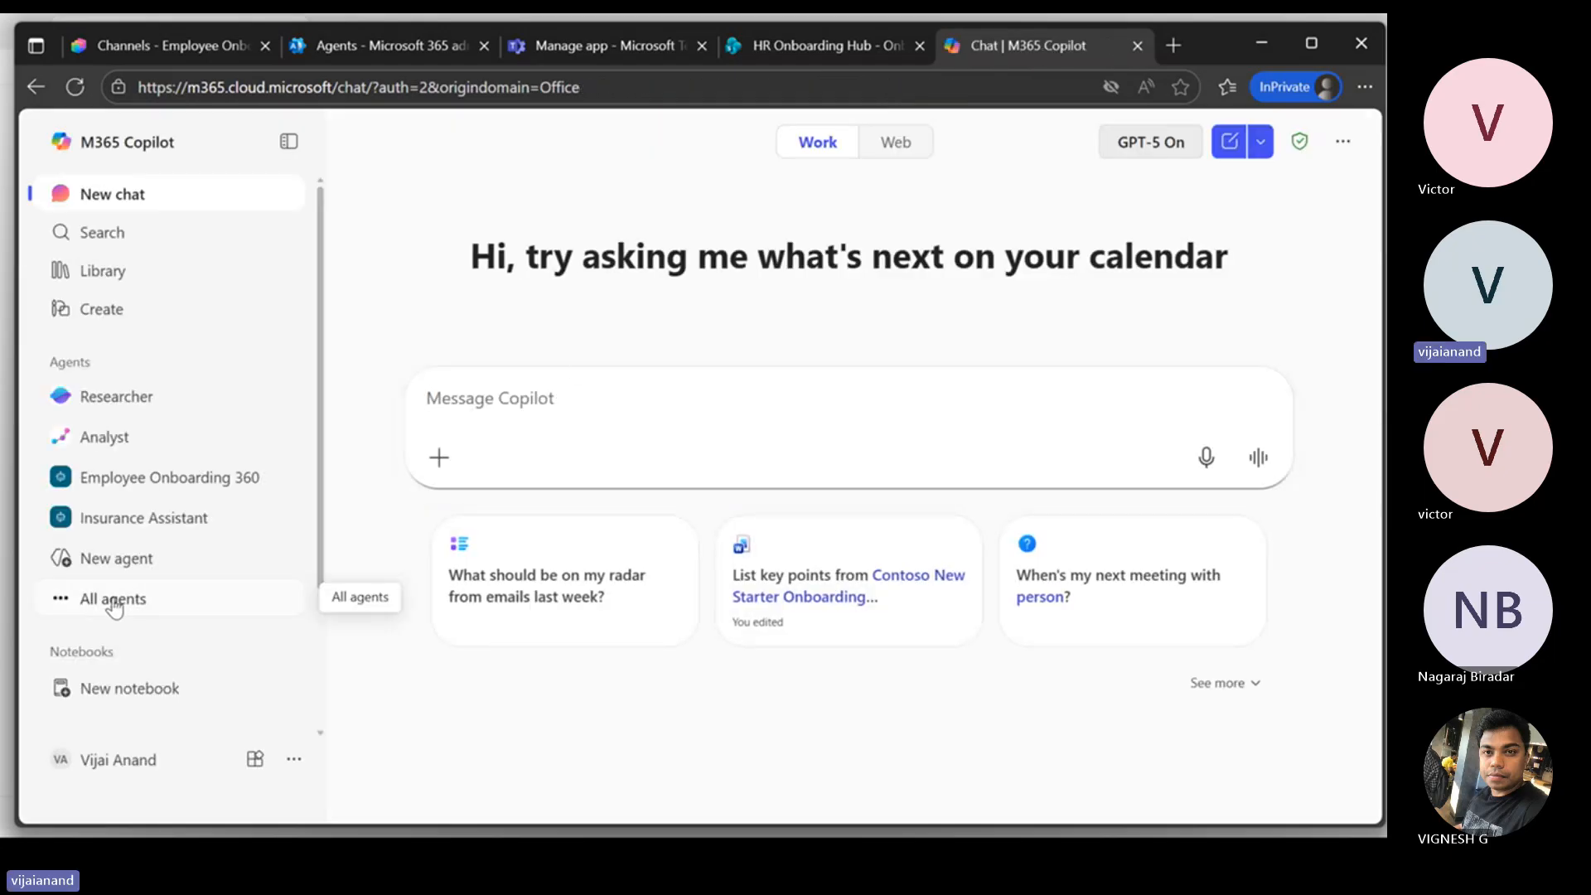
left_click(109, 602)
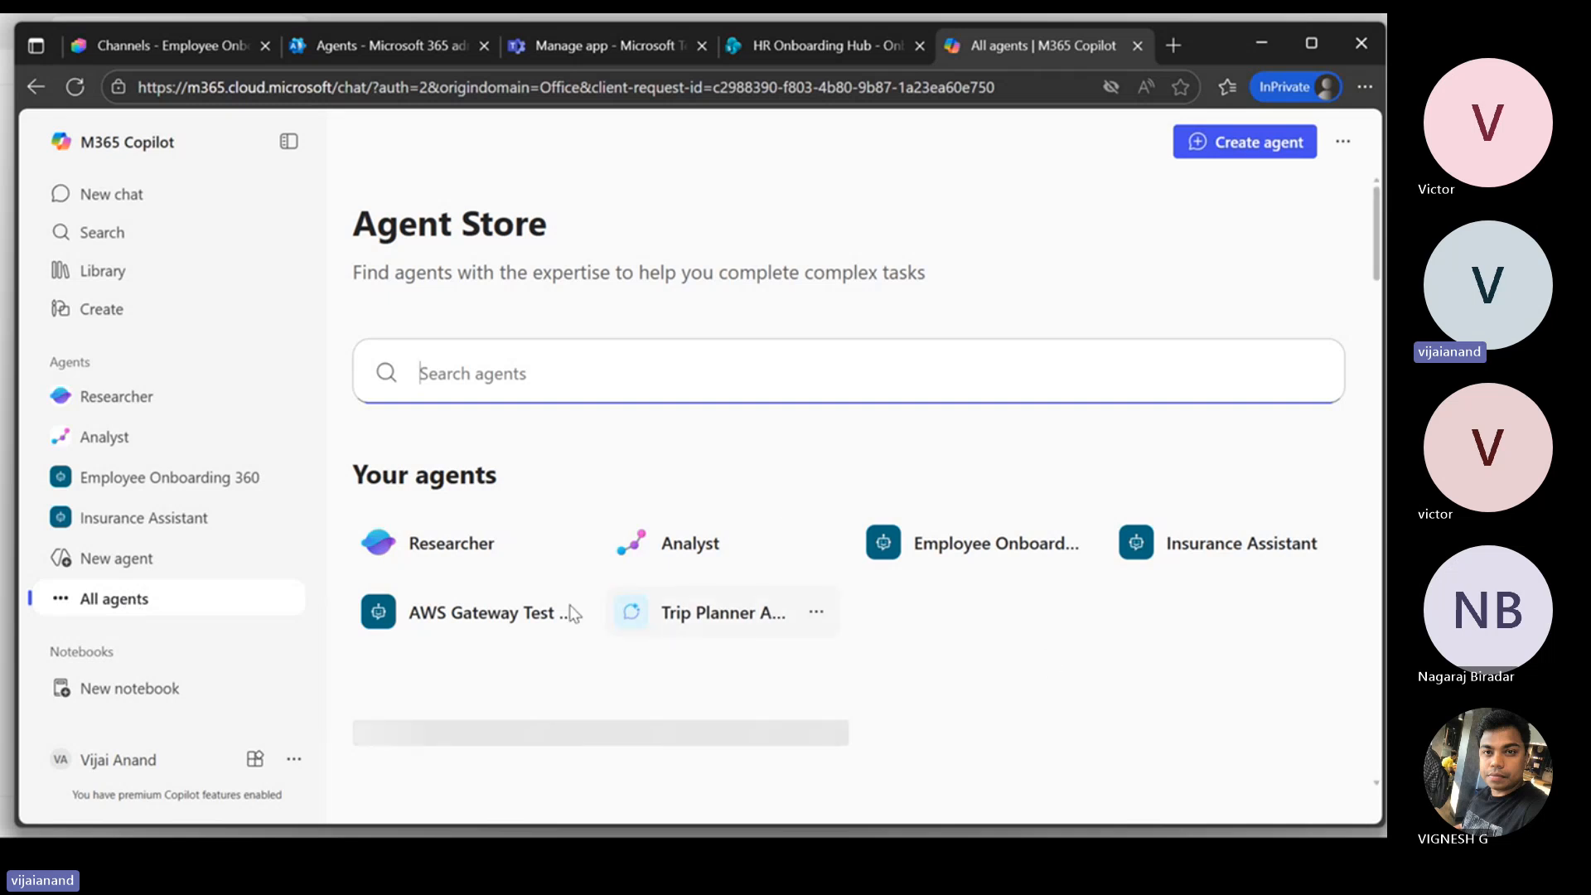
scroll(572, 611, "down", 3)
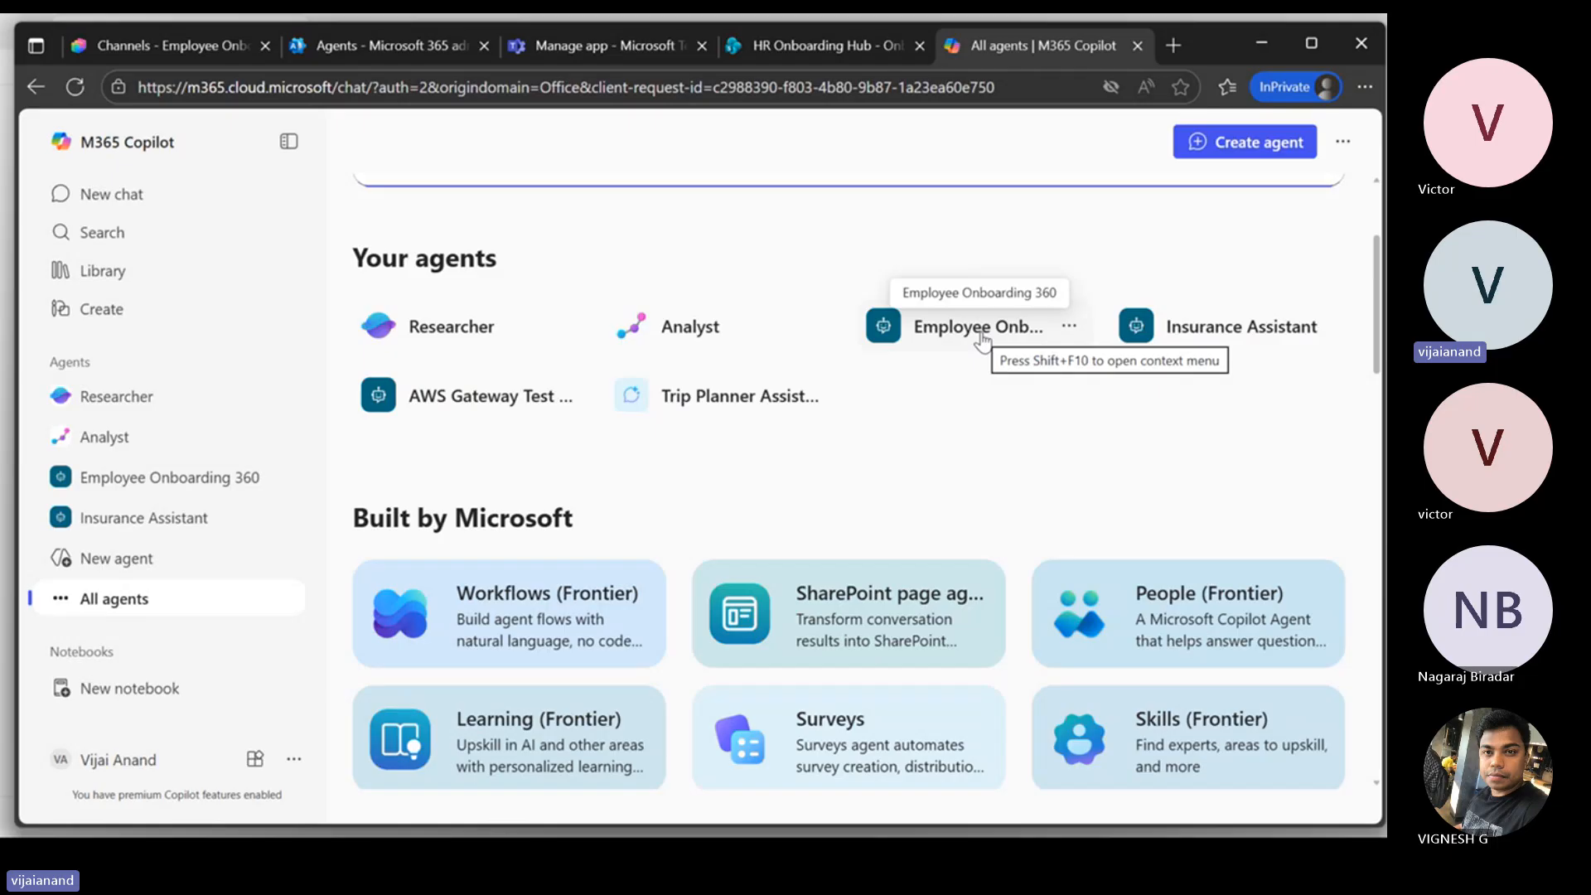
Step: Open the Employee Onboarding 360 agent, expand its suggested prompts and send the "Day-one orientation plan" prompt
left_click(178, 482)
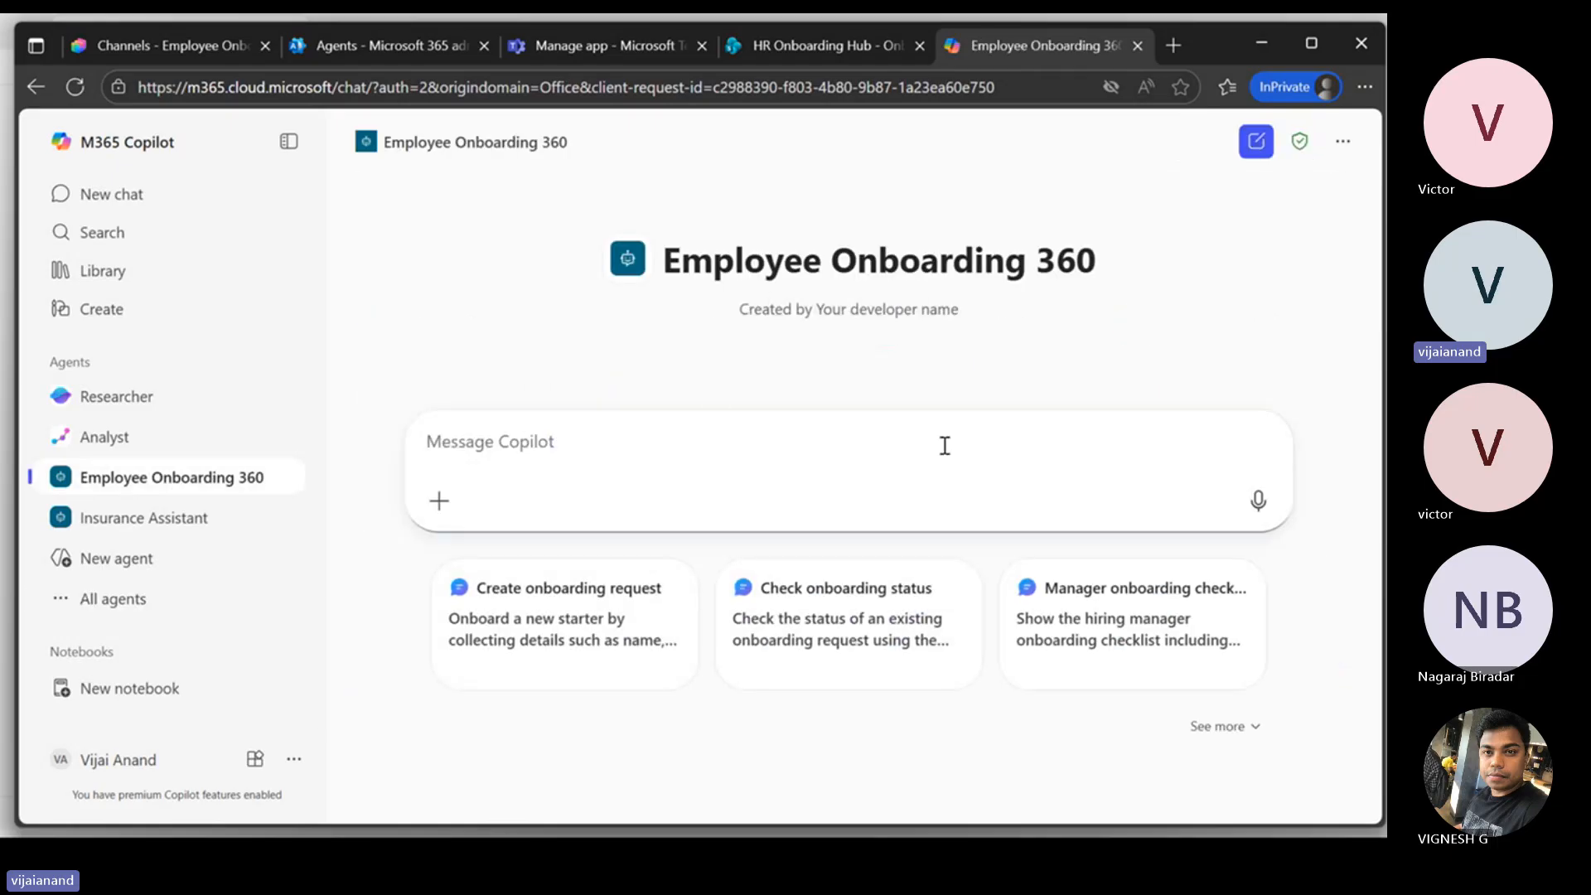
left_click(1243, 728)
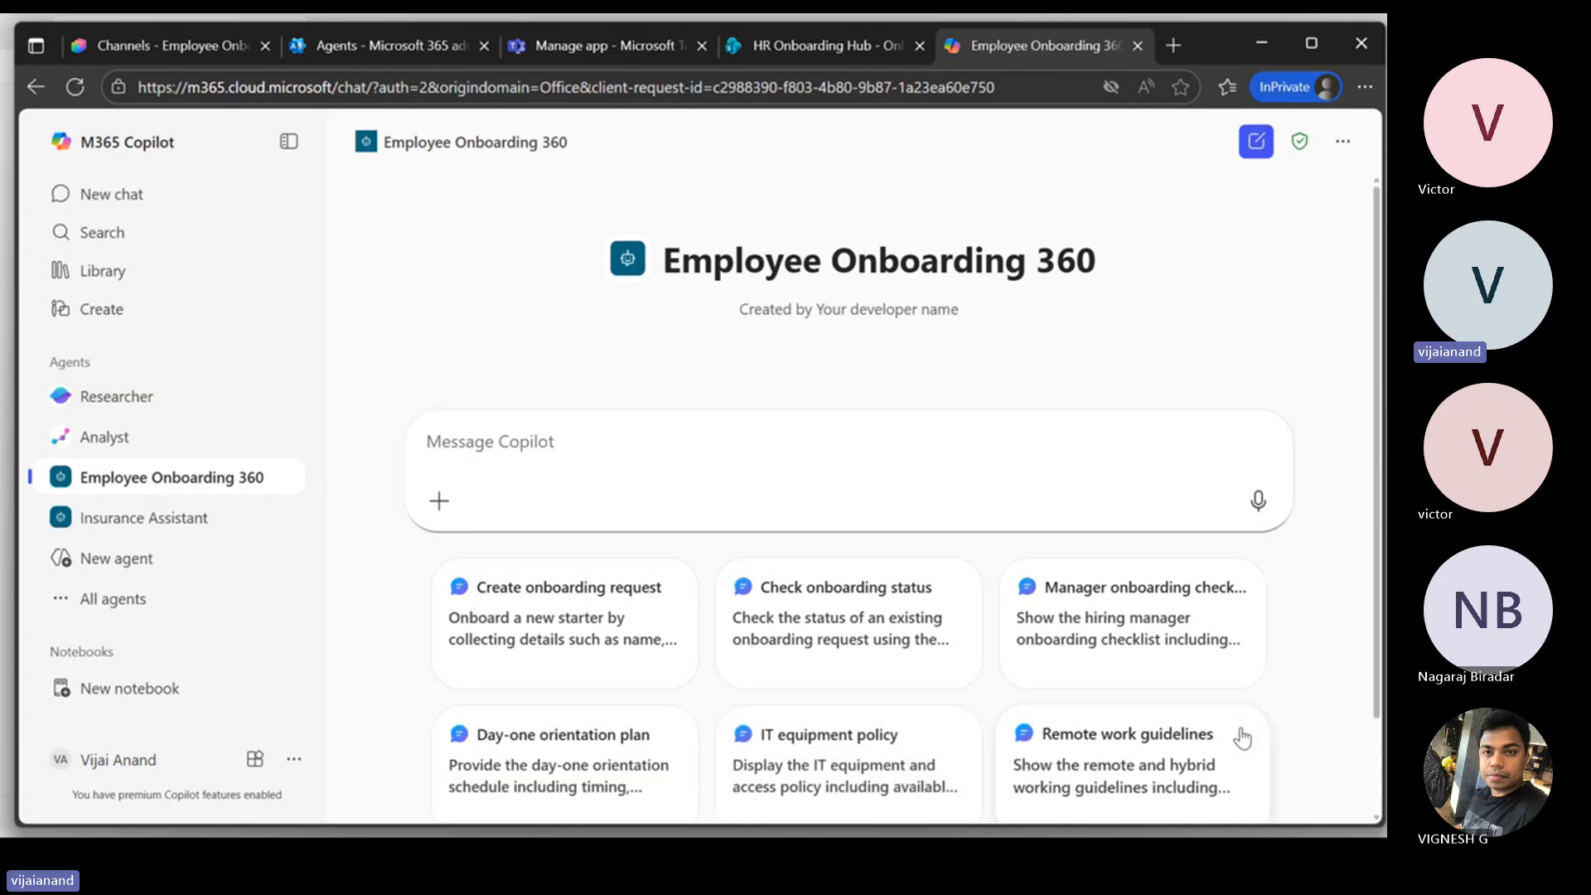
scroll(1143, 711, "down", 2)
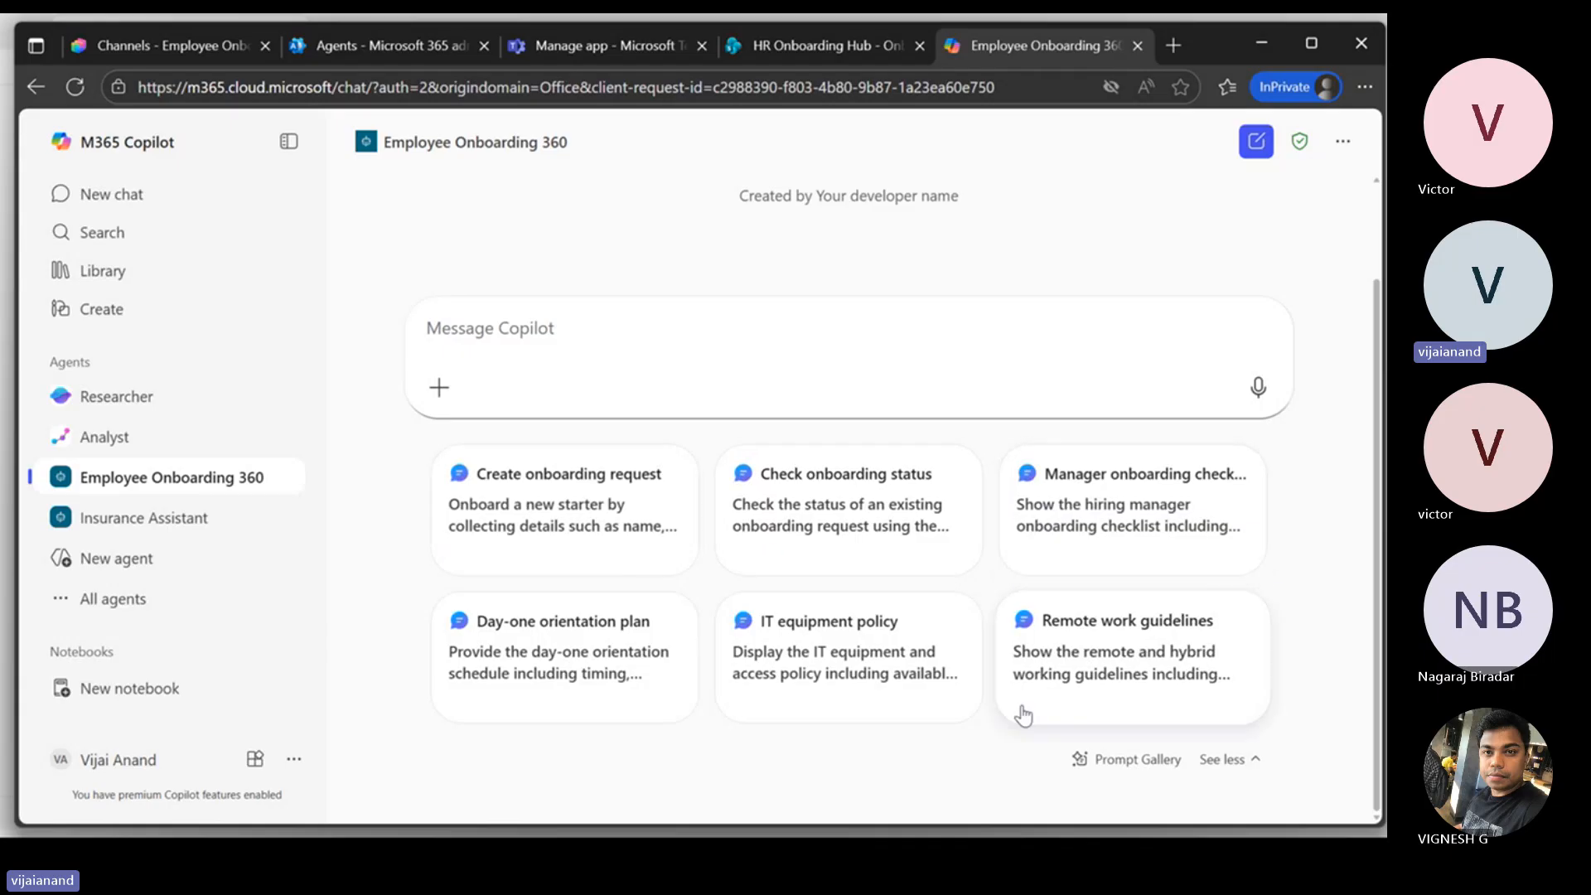
left_click(569, 678)
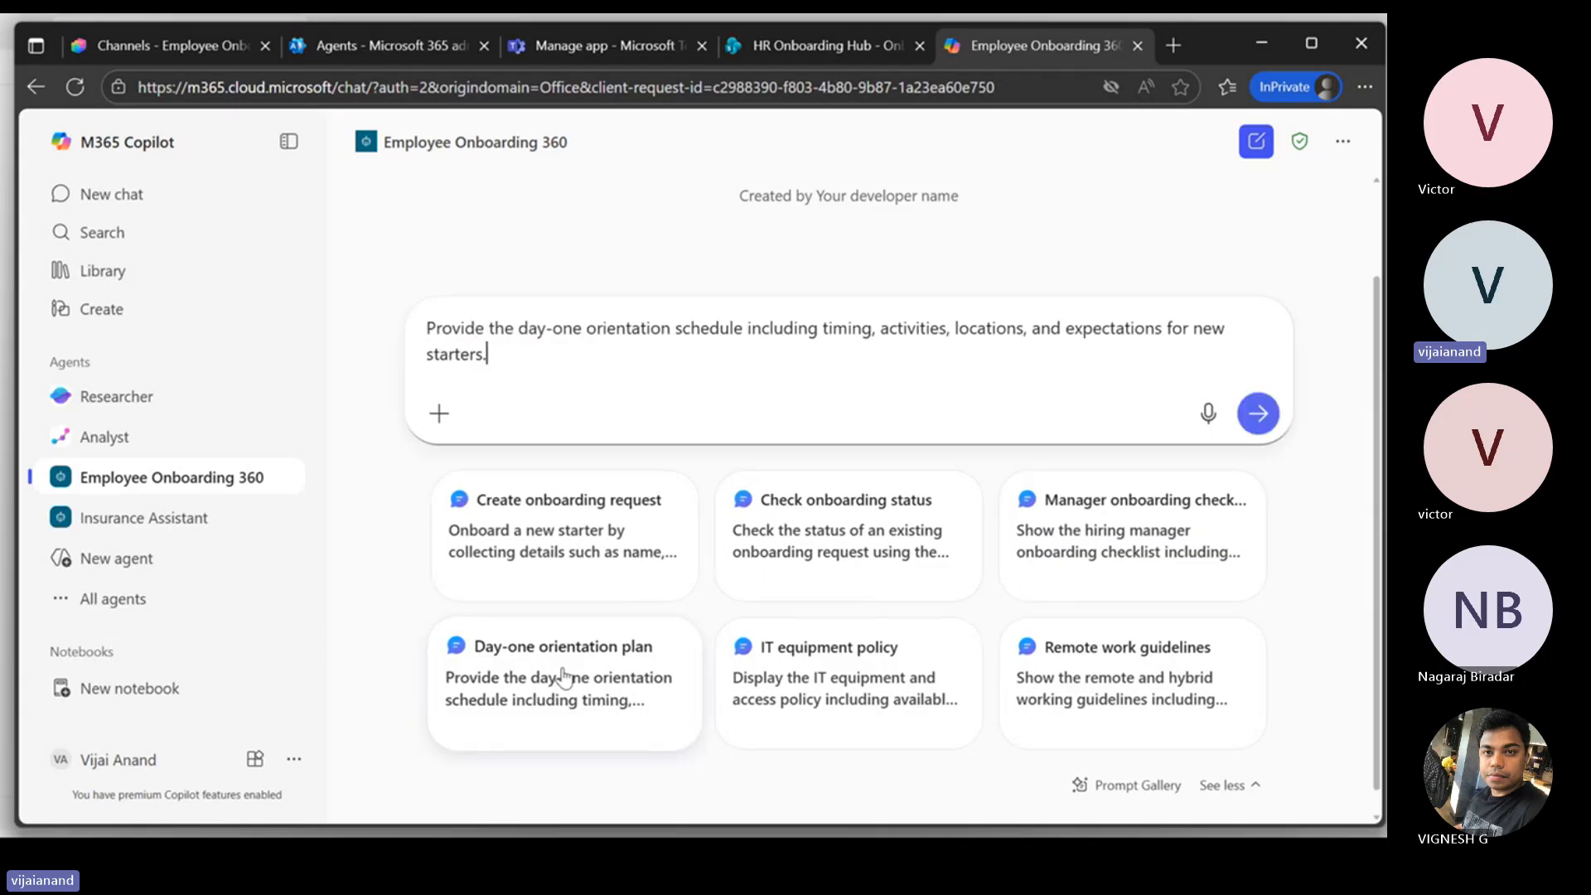
left_click(1258, 414)
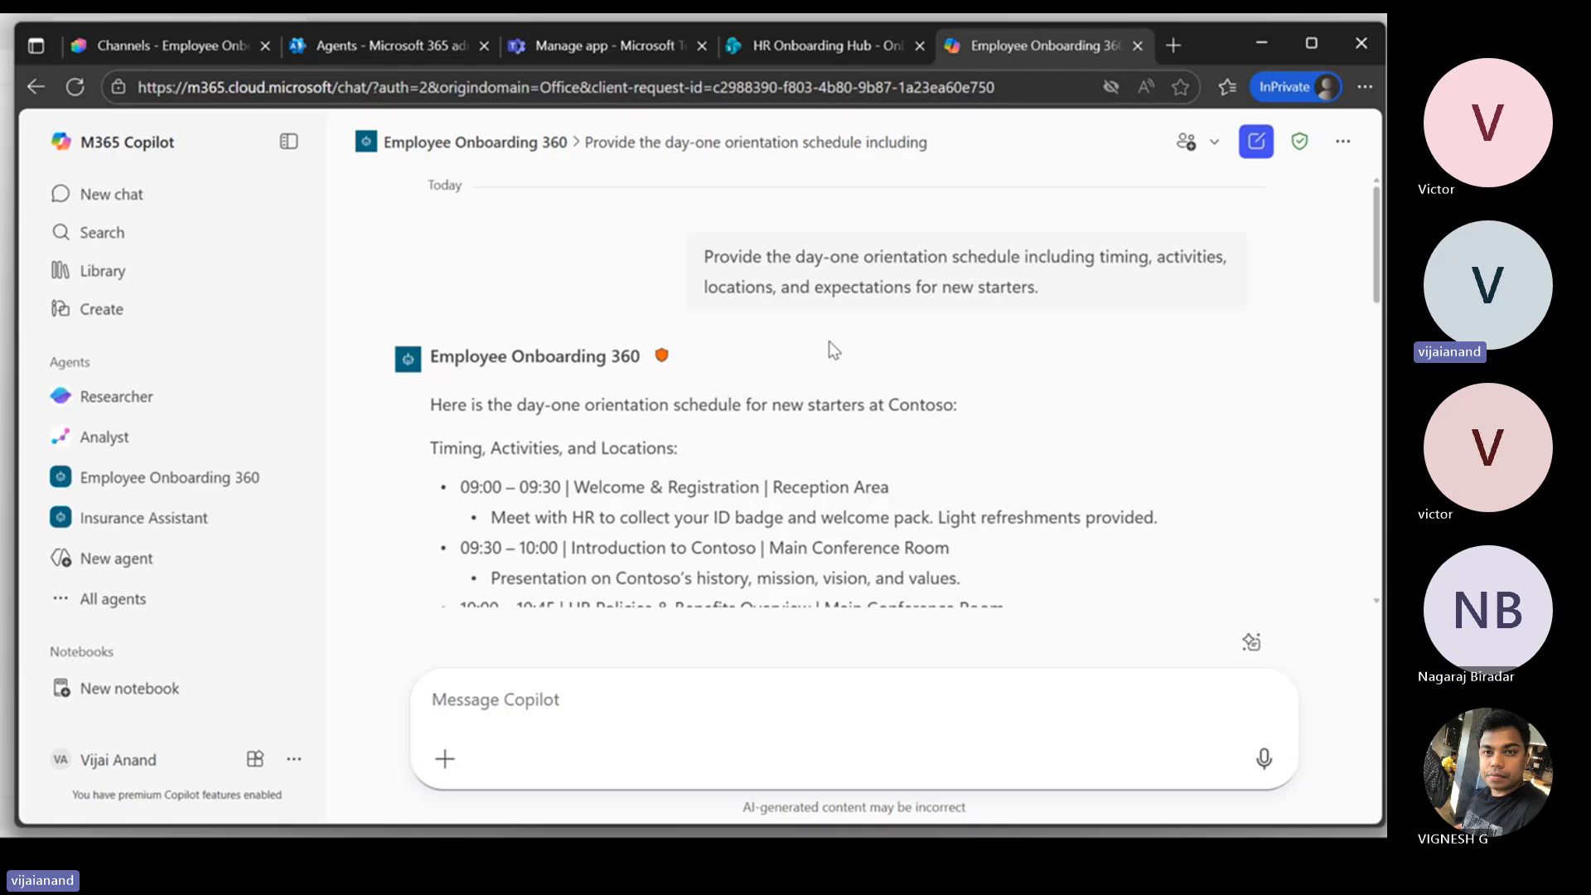
Step: Switch back to Copilot Studio and close the Teams and Microsoft 365 Copilot channel details
left_click(182, 48)
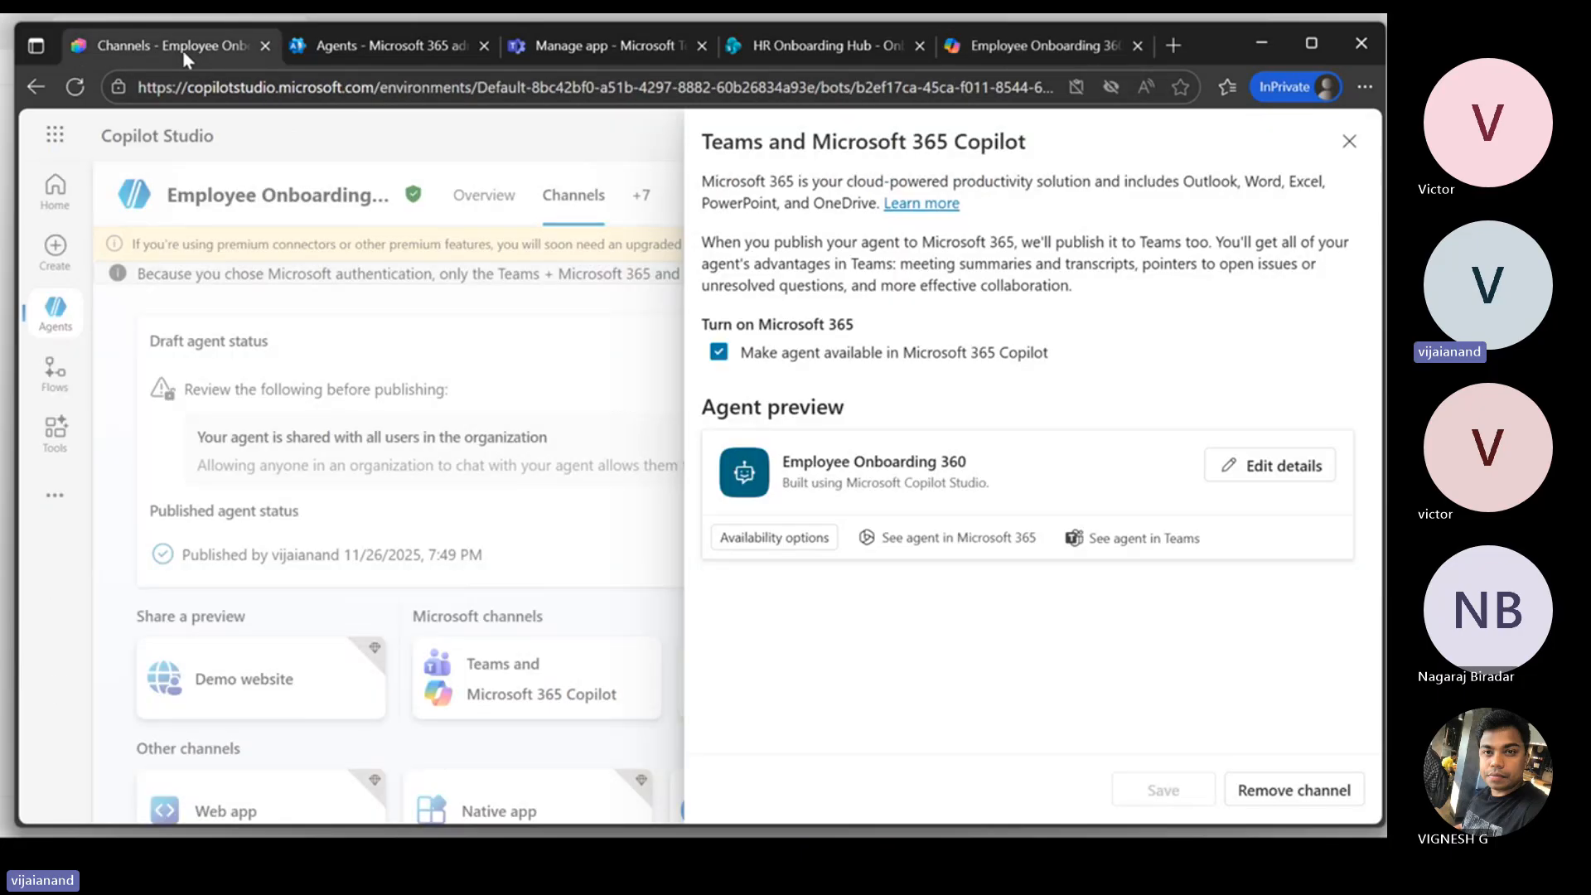
left_click(1349, 141)
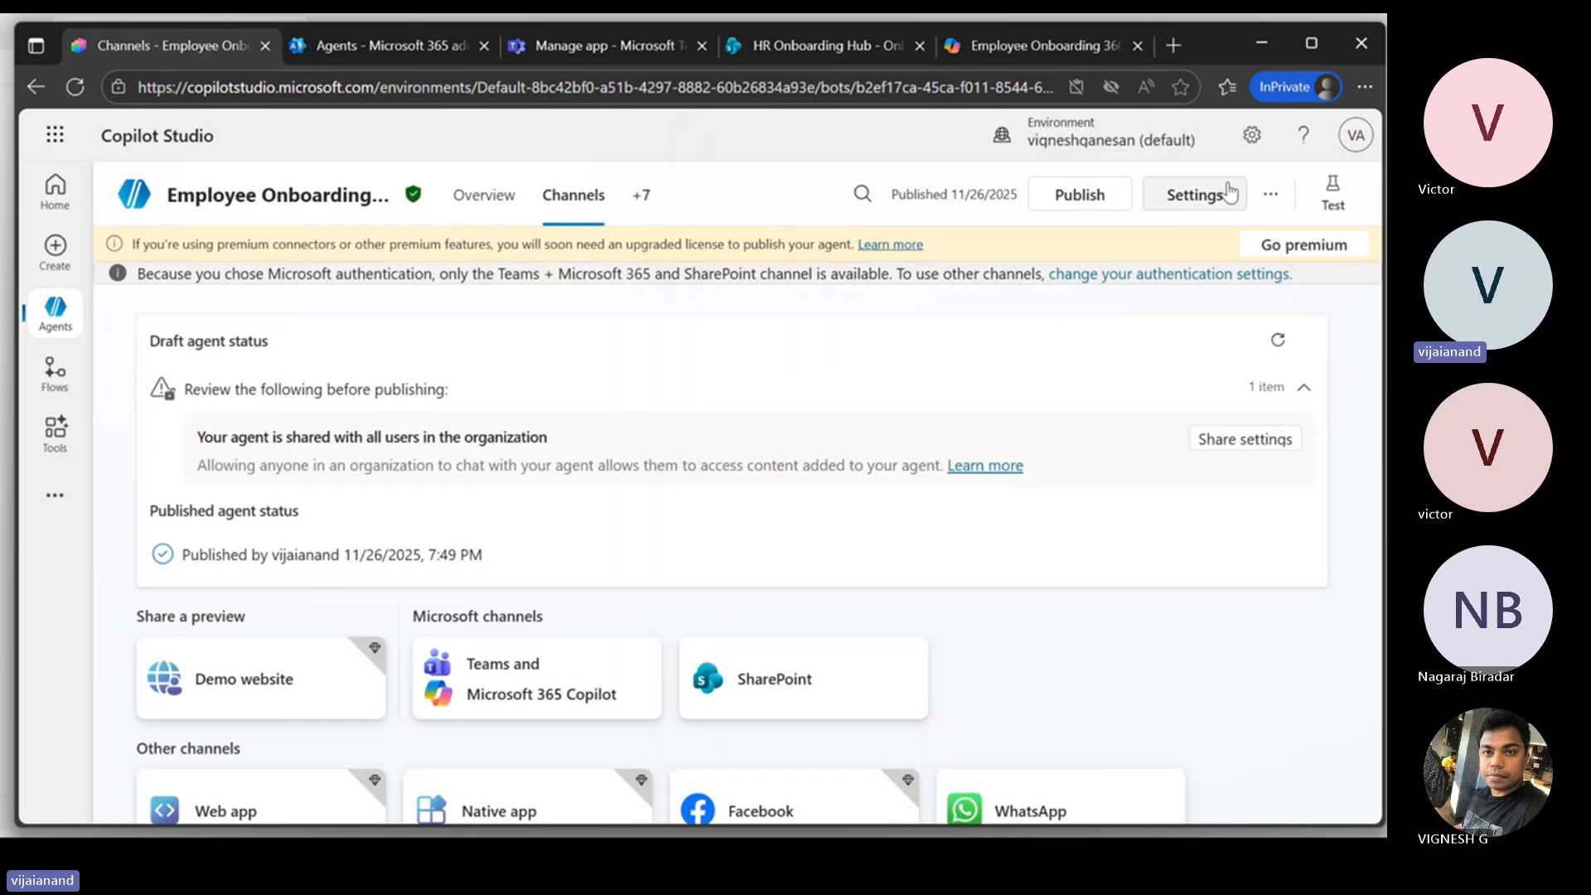
Step: Open the agent's settings, review the Generative AI options from orchestration through to search, and open the Security settings
left_click(1201, 197)
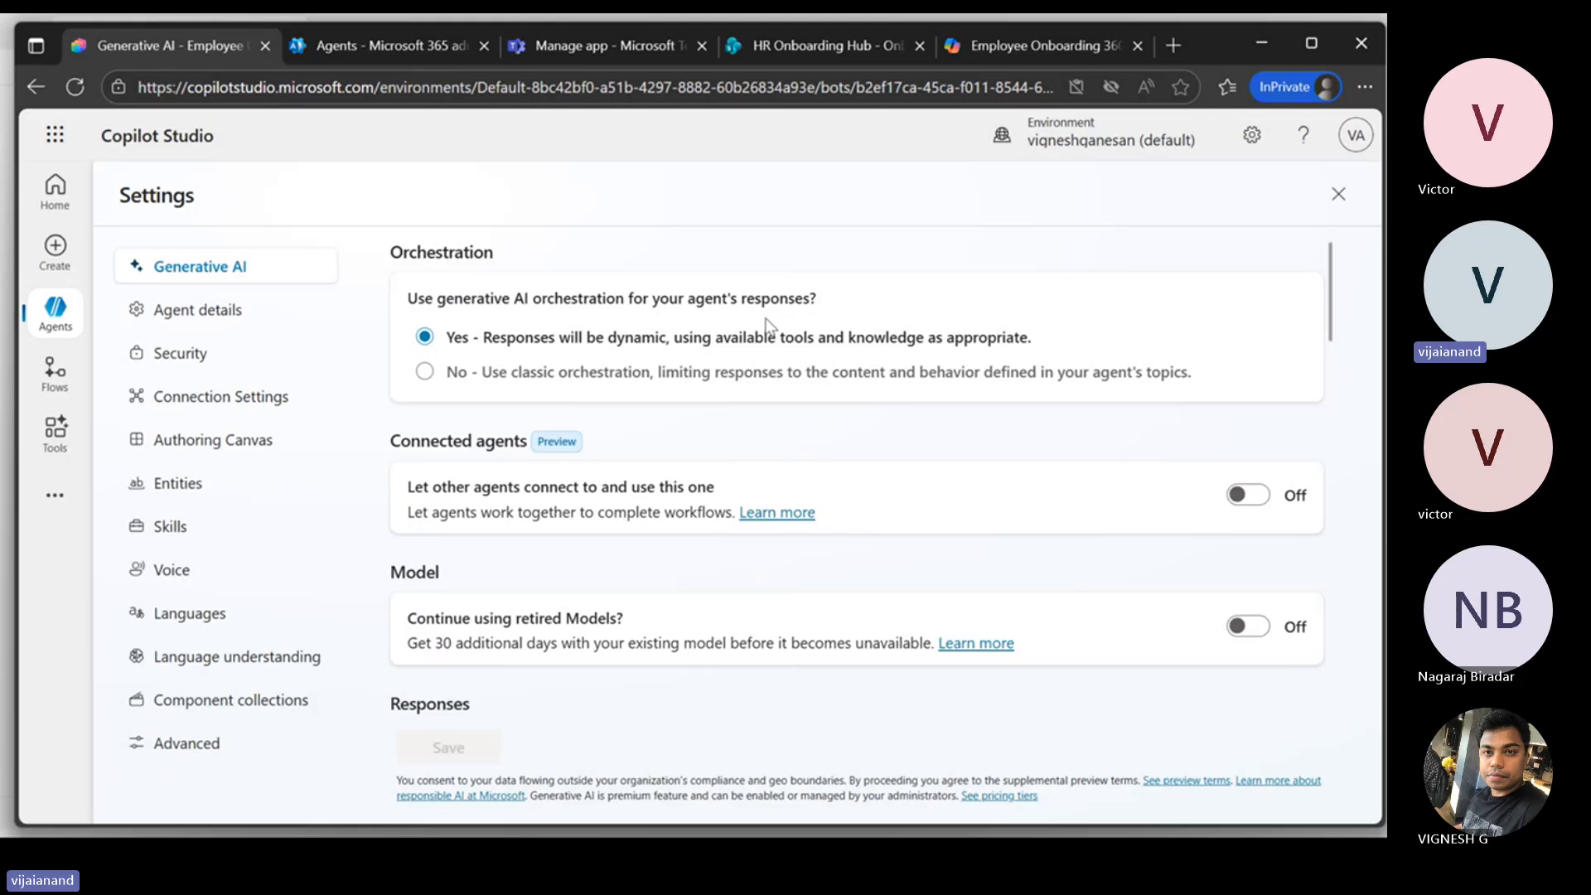
scroll(494, 357, "down", 4)
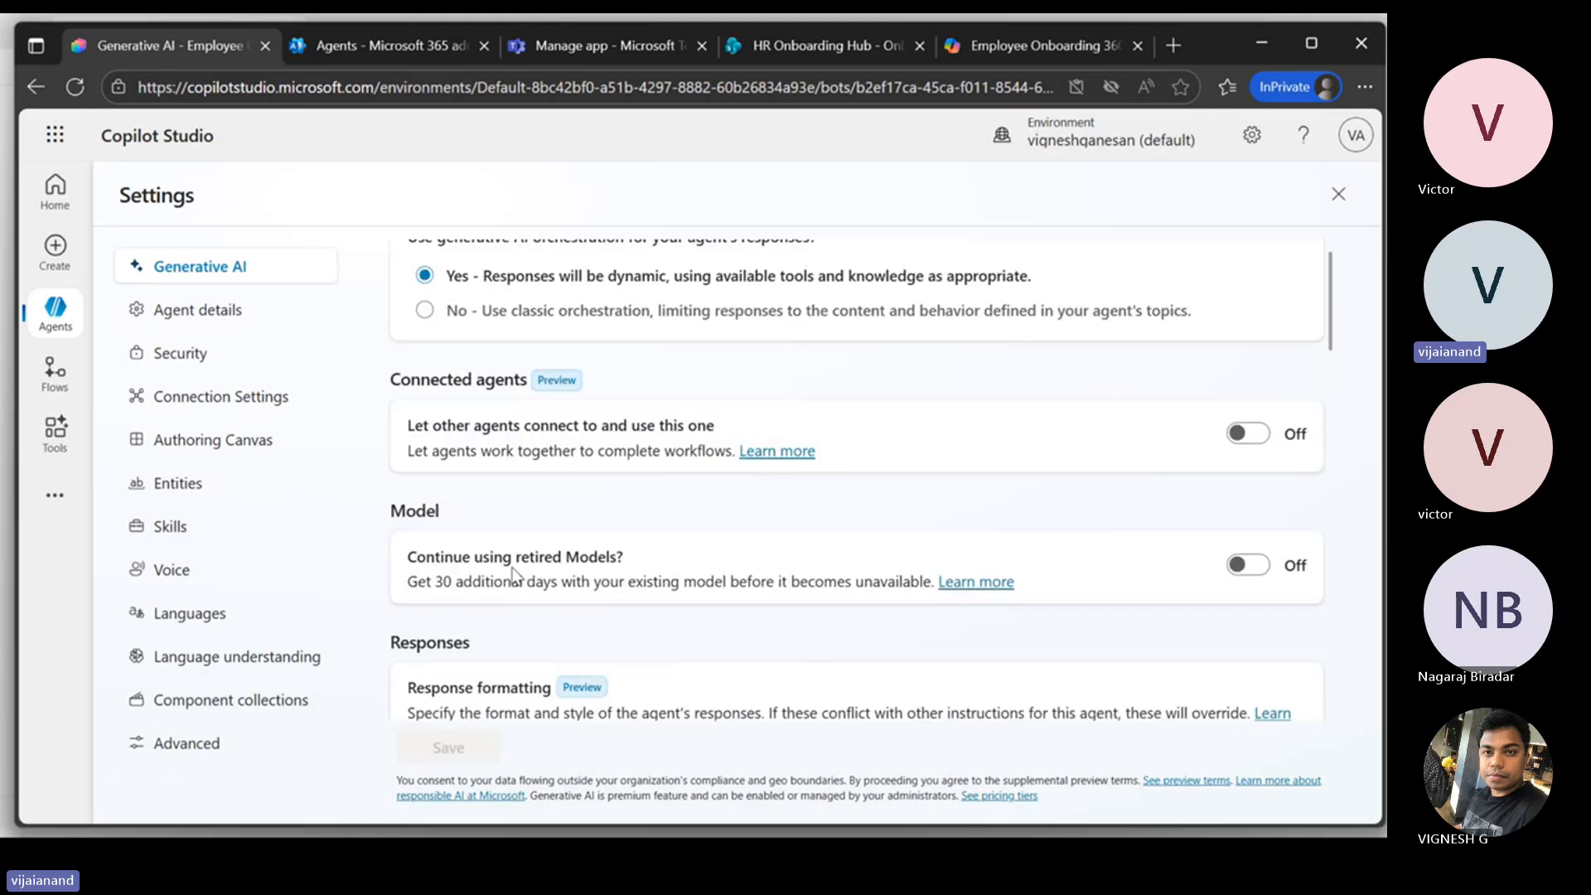
scroll(584, 584, "down", 2)
scroll(580, 530, "down", 5)
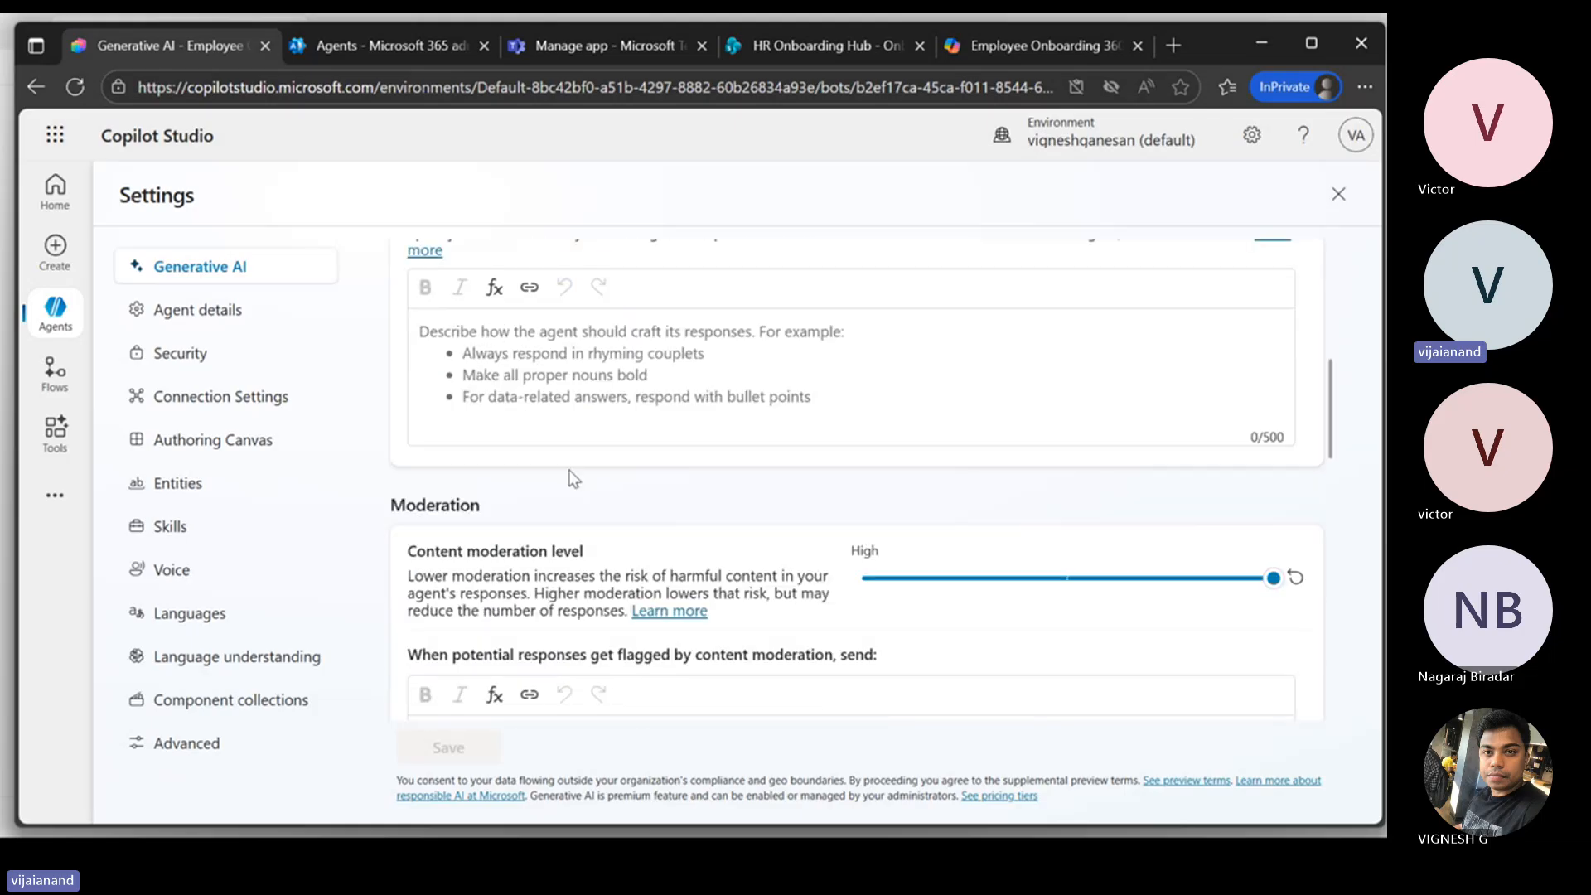
scroll(533, 441, "up", 3)
scroll(497, 497, "down", 4)
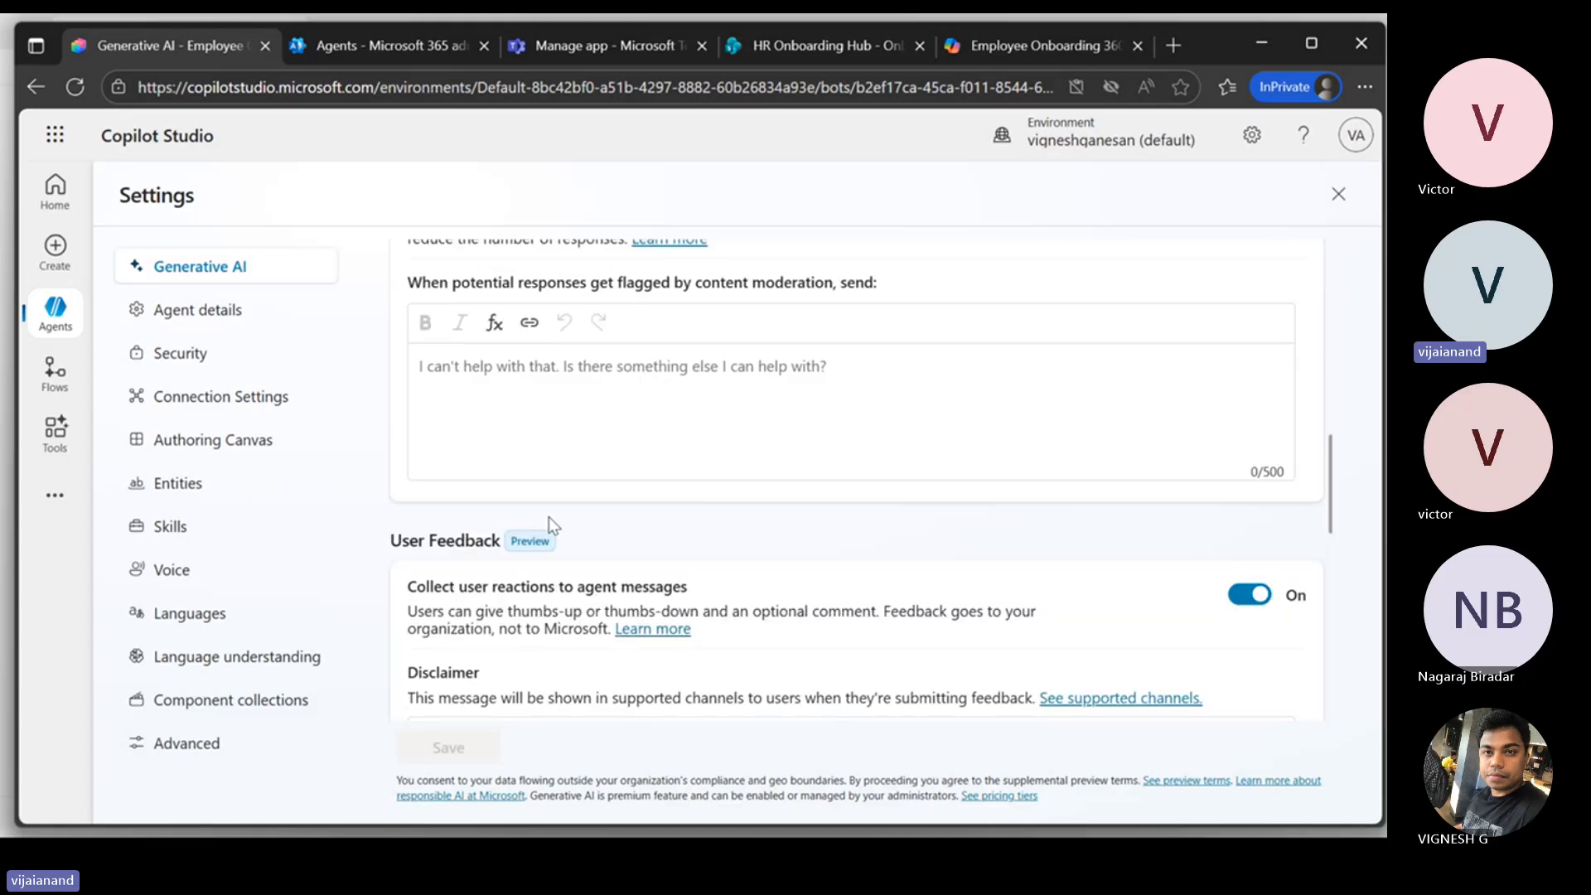
scroll(430, 497, "down", 3)
scroll(765, 534, "down", 5)
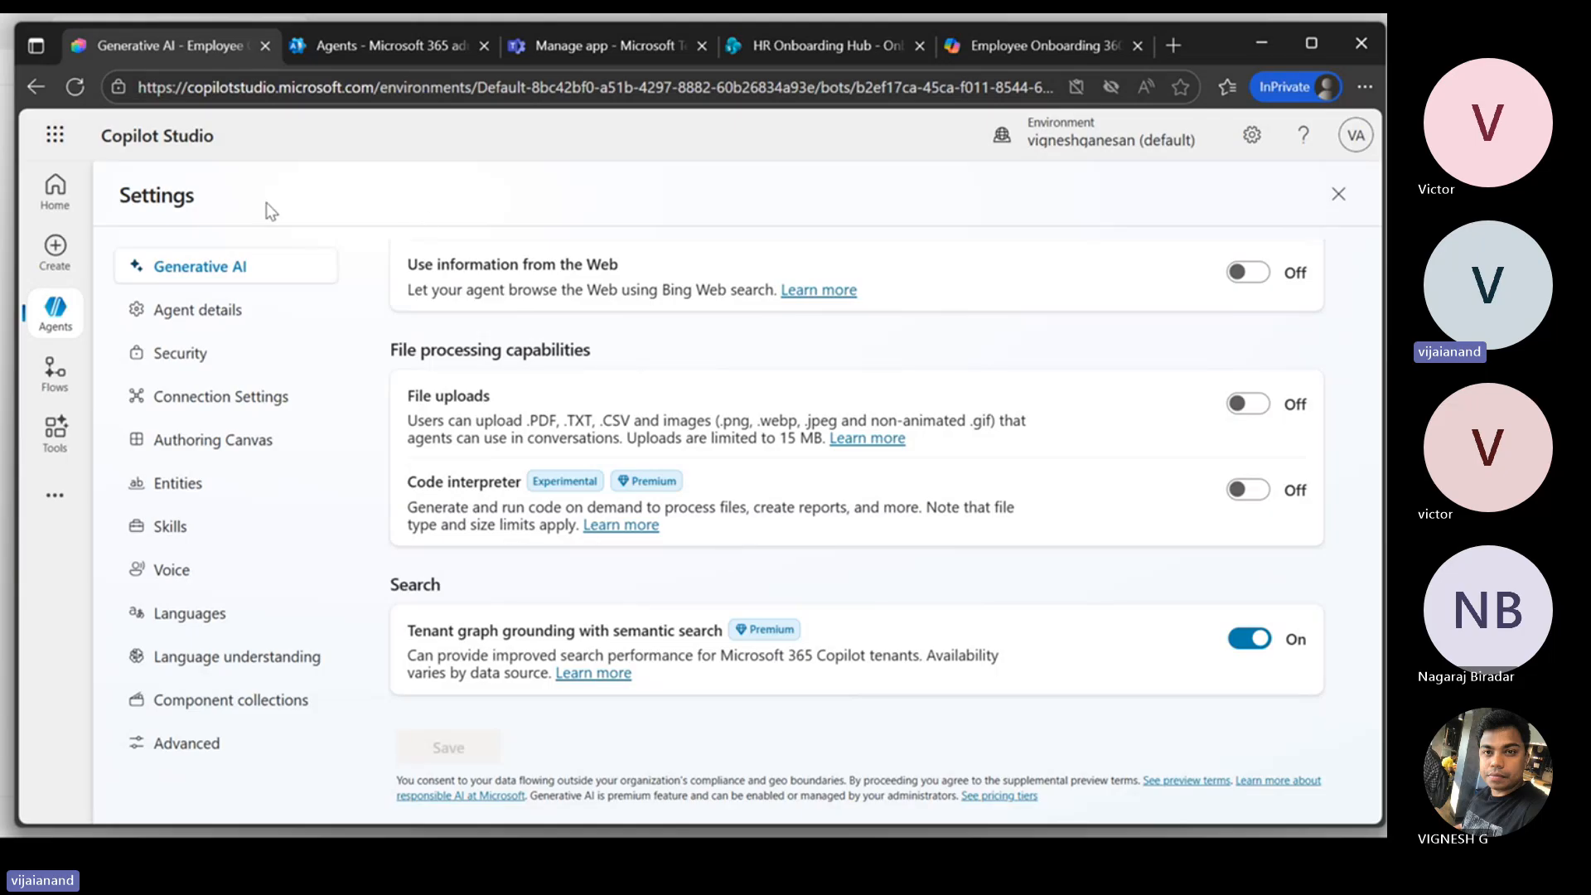
left_click(181, 354)
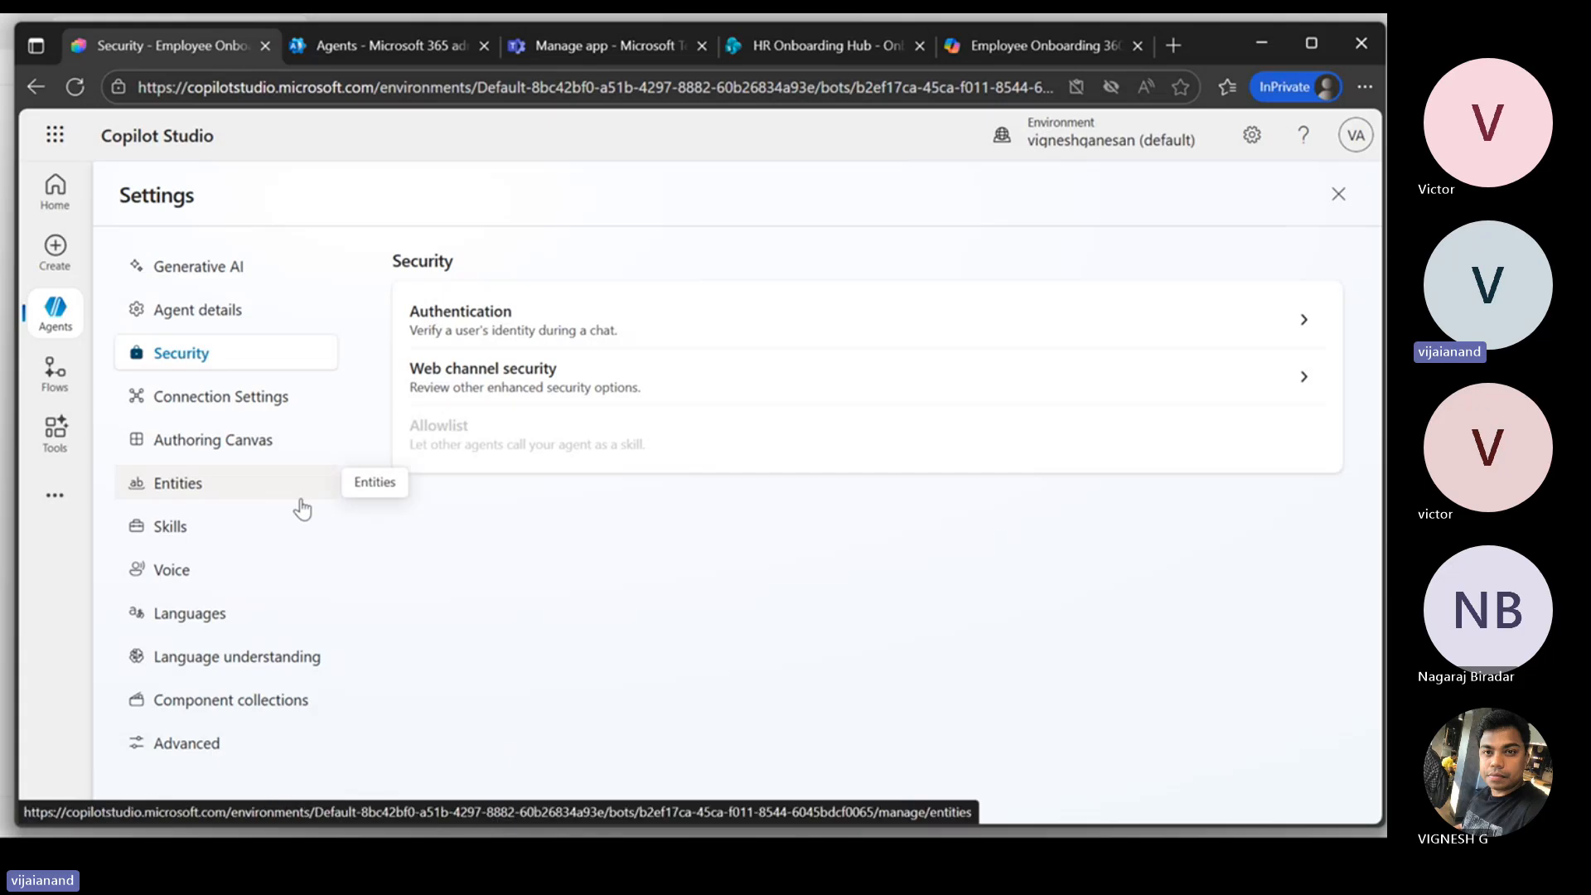
Step: Switch to Microsoft 365 Copilot and review the Employee Onboarding 360 agent's answer about the day-one orientation schedule
left_click(1059, 46)
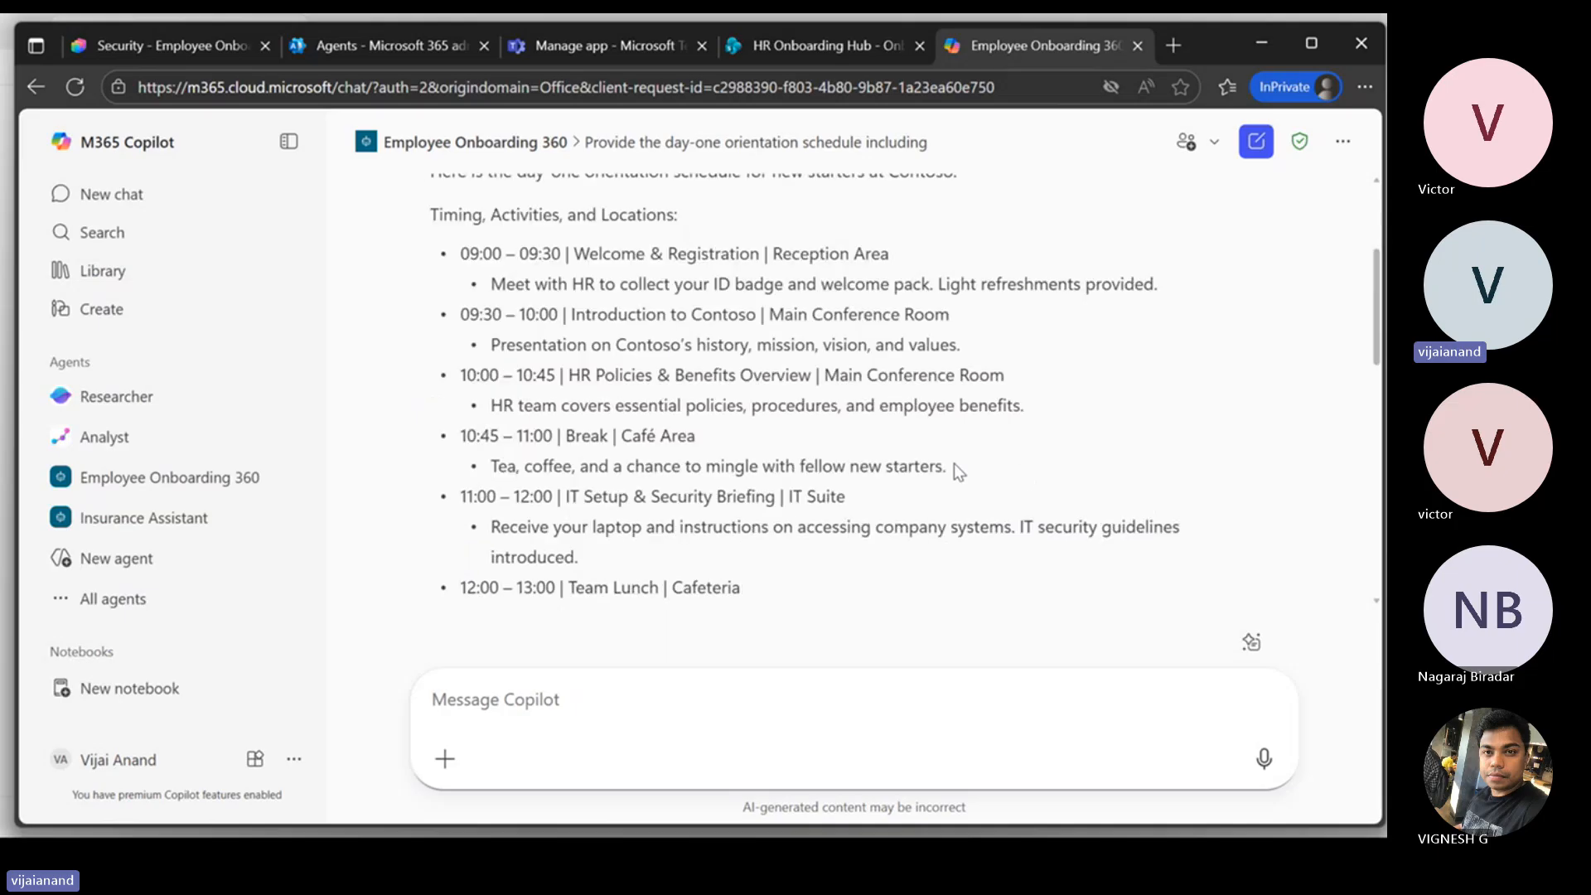
scroll(953, 464, "down", 4)
scroll(916, 337, "up", 7)
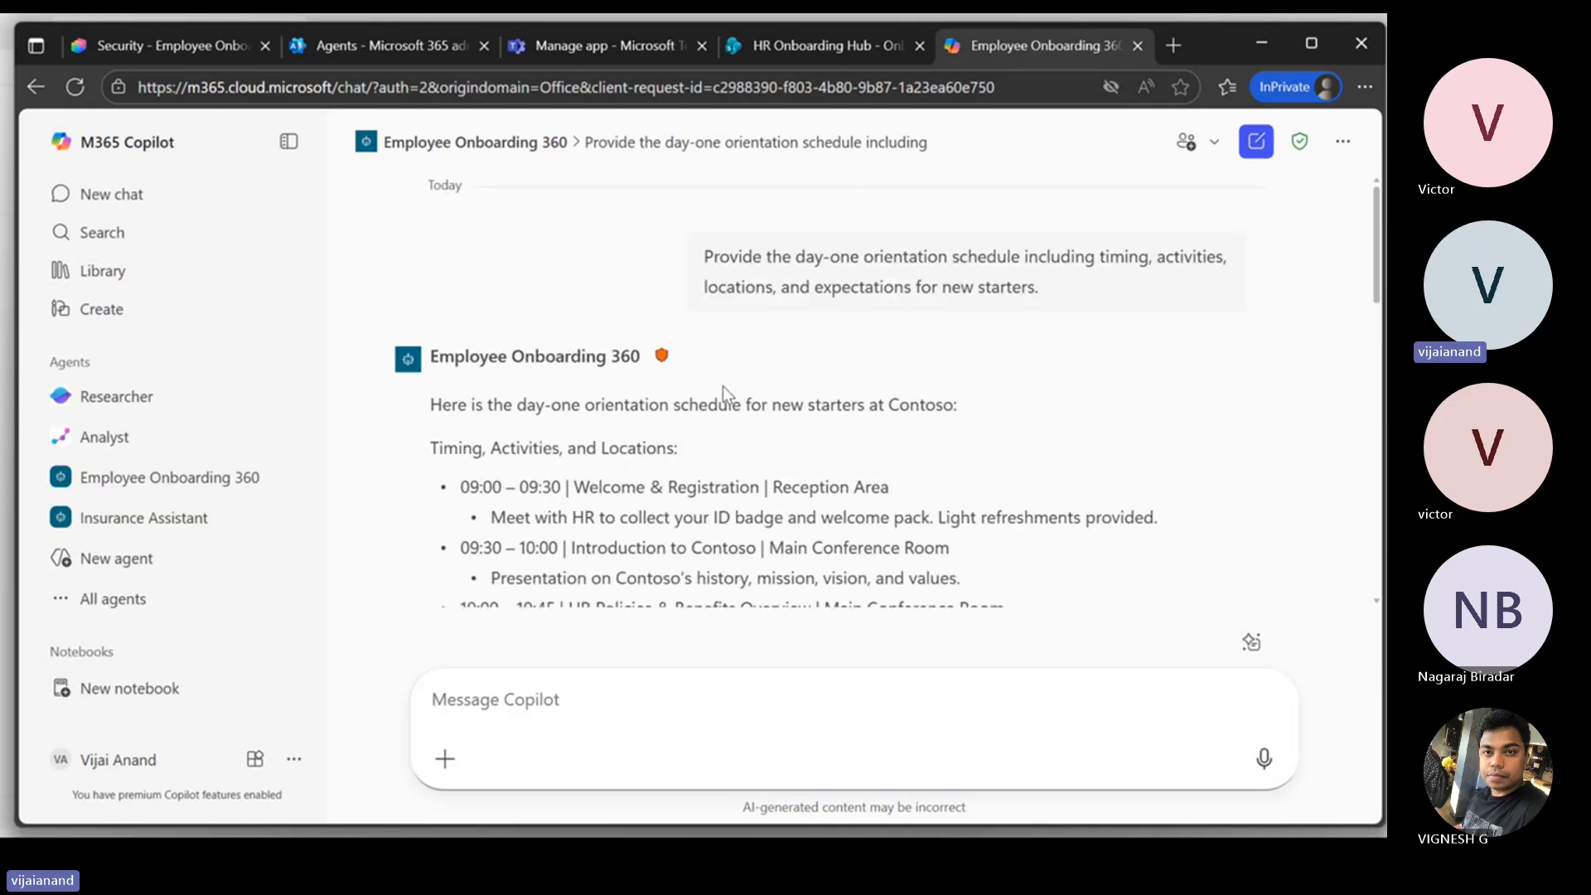